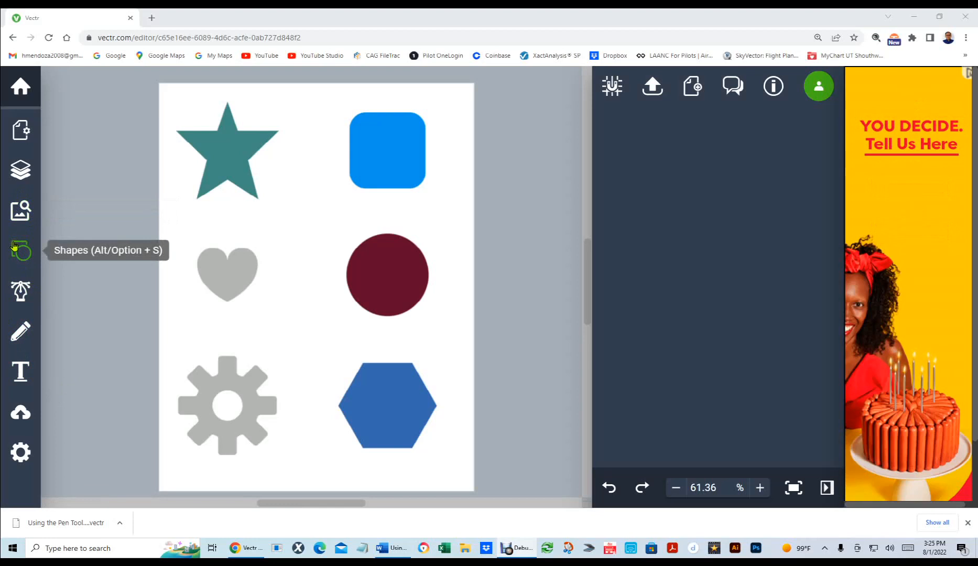
Step: Try placing an eight-pointed star, a heart and a triangle from the shapes library on the page, deleting each one
click(15, 246)
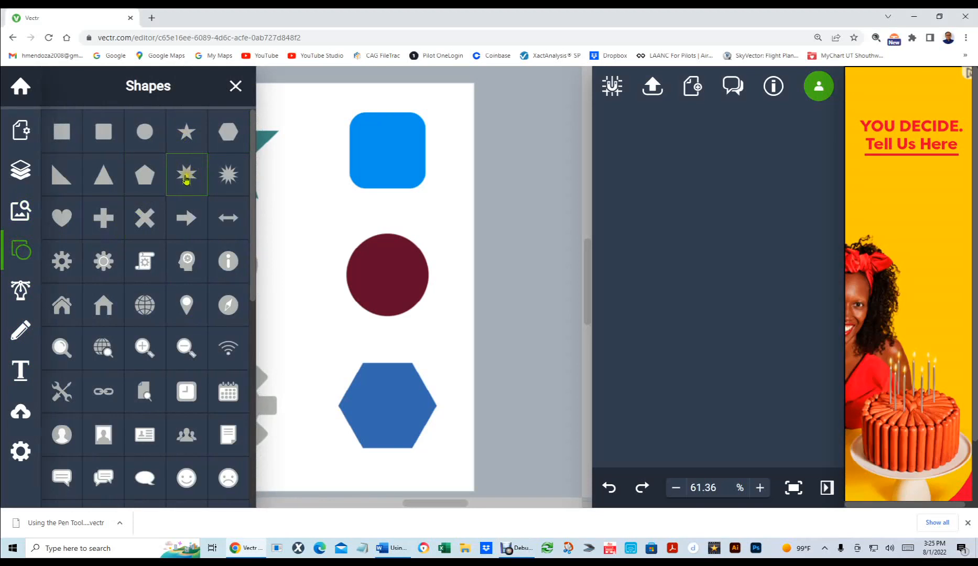
drag(186, 176, 348, 278)
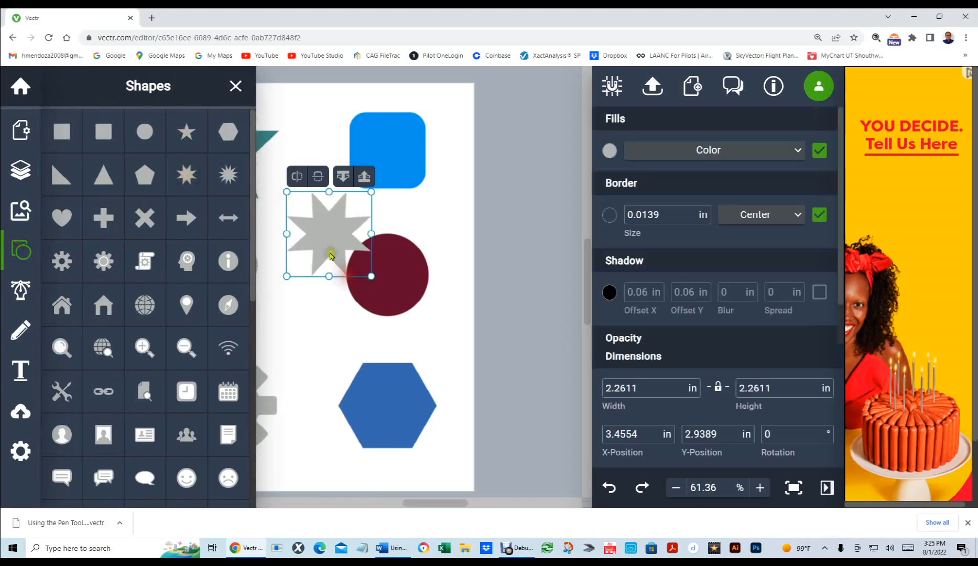
key(Delete)
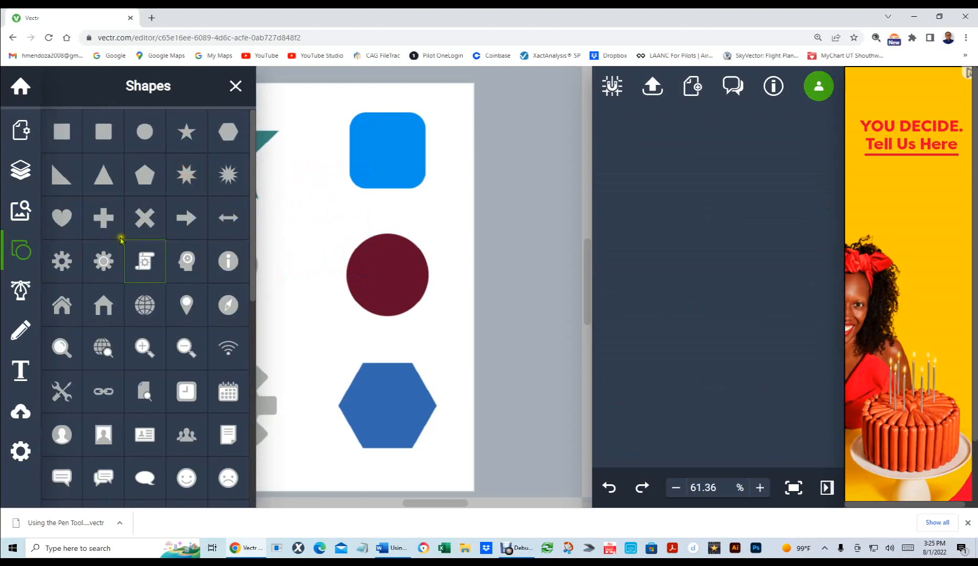
drag(63, 212, 337, 273)
key(Delete)
drag(100, 173, 313, 300)
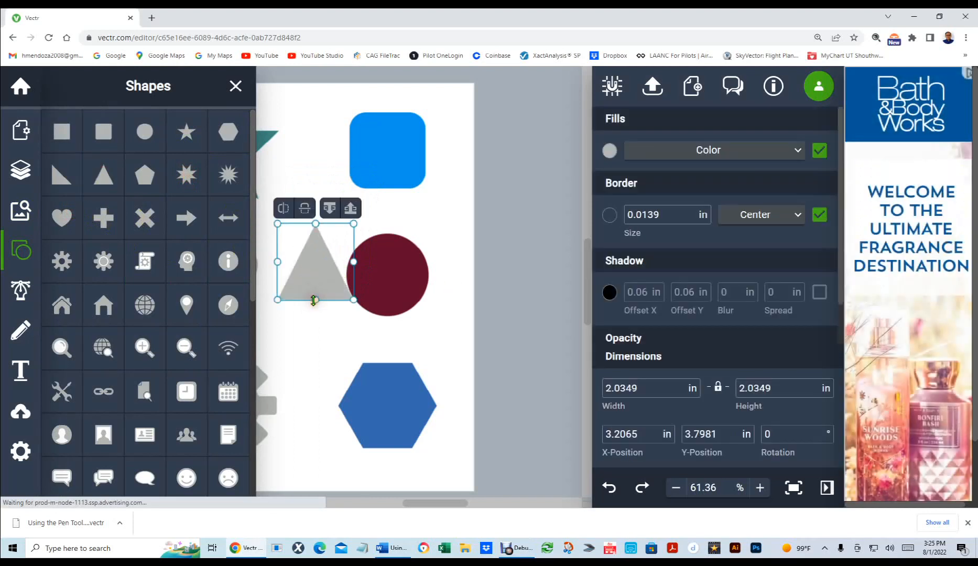
key(Delete)
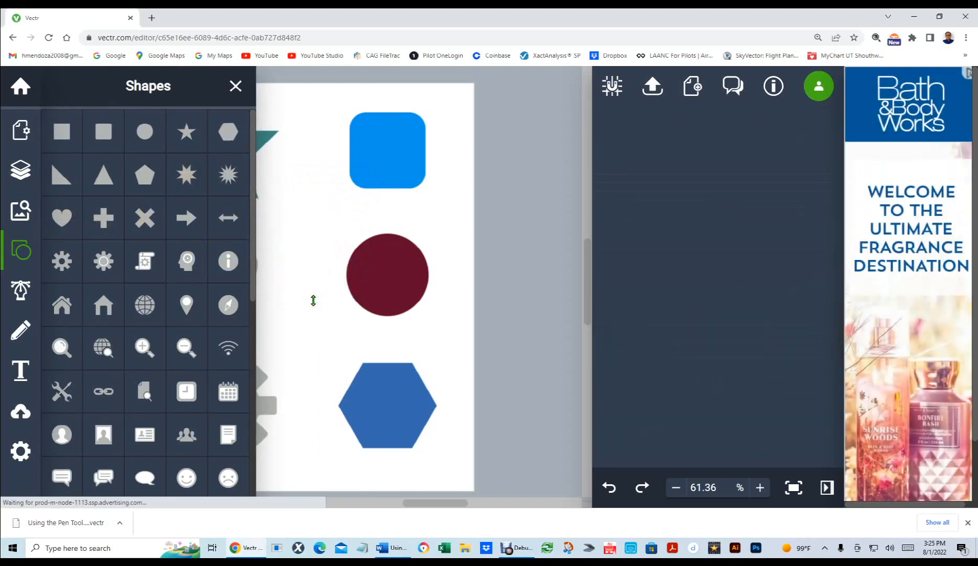
click(236, 84)
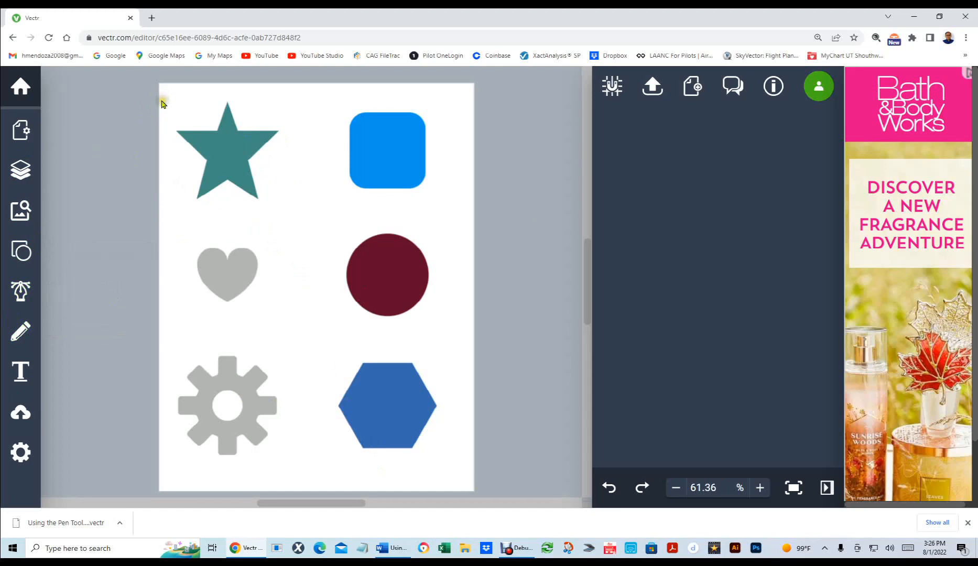
Step: Draw a Pen tool segment about 1.1 in long along the teal star's upper-left horizontal edge, from the left tip to the inner corner
scroll(163, 104, up, 1)
scroll(162, 104, up, 8)
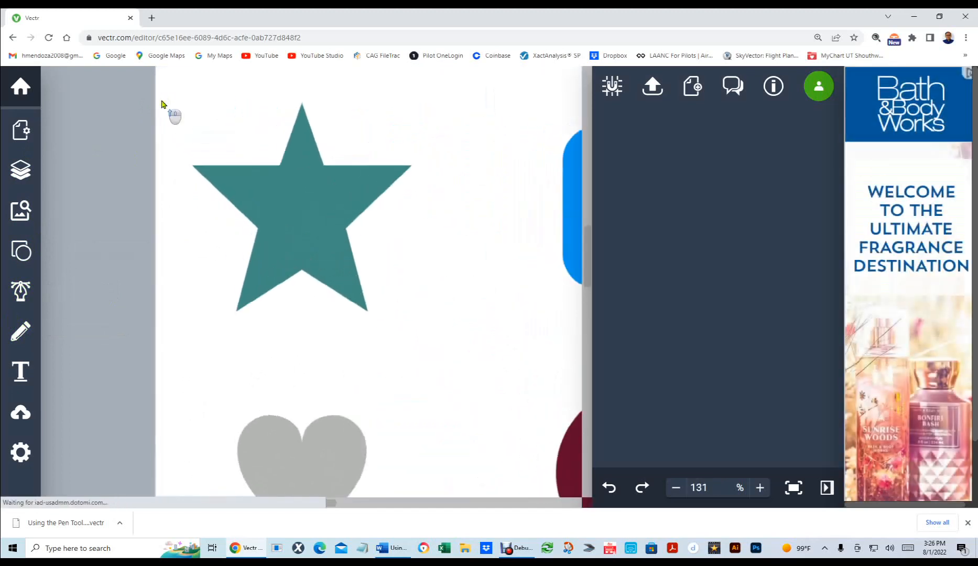
scroll(163, 104, up, 2)
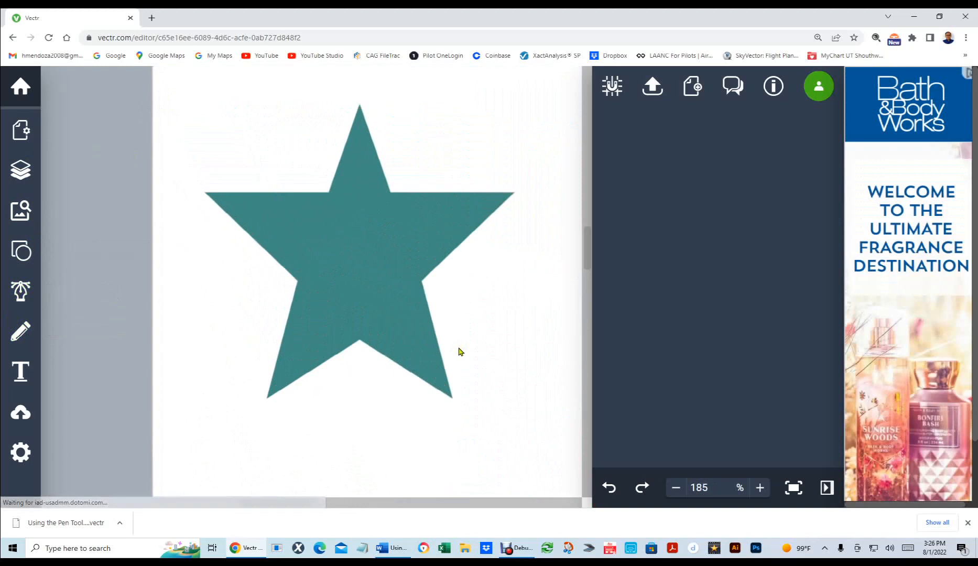
click(15, 287)
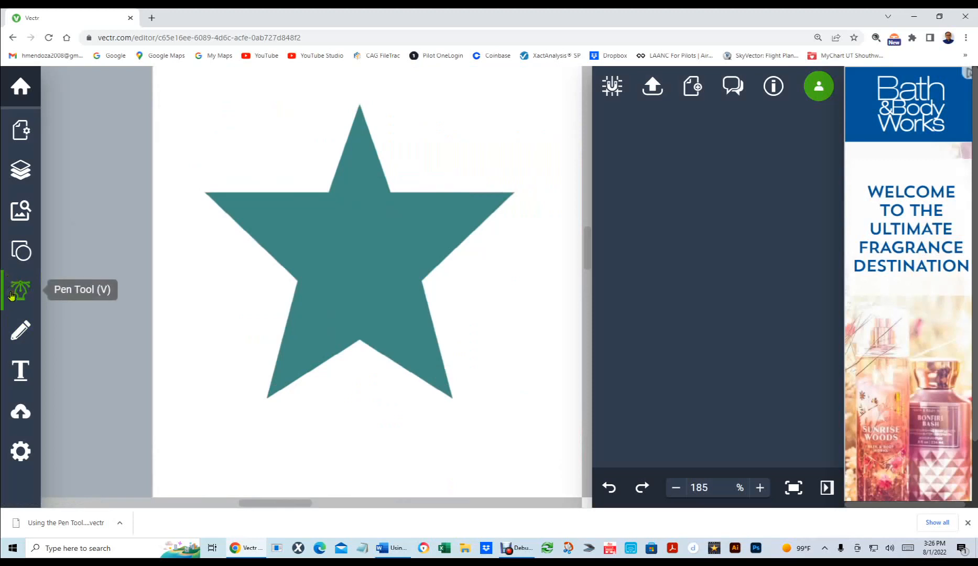
click(204, 194)
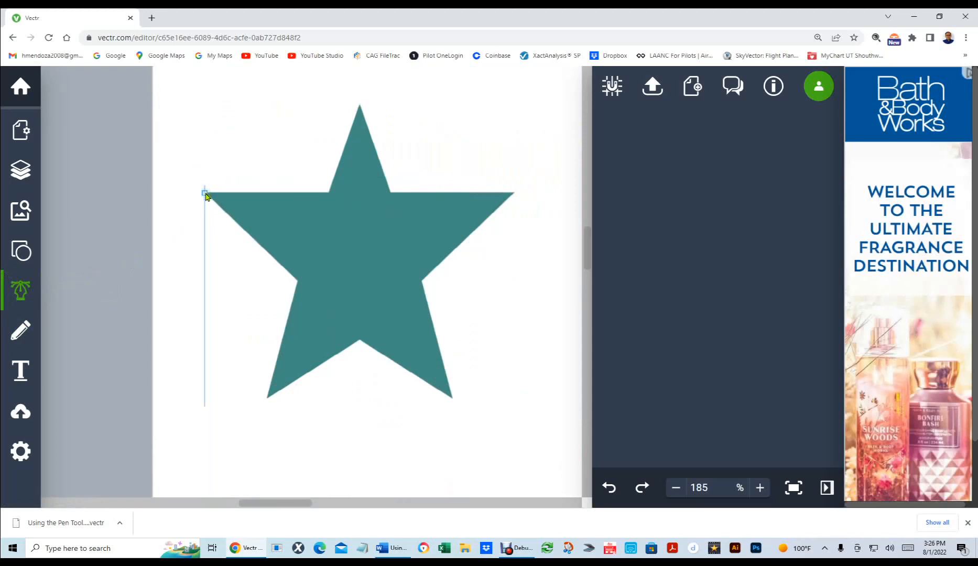
drag(208, 194, 238, 194)
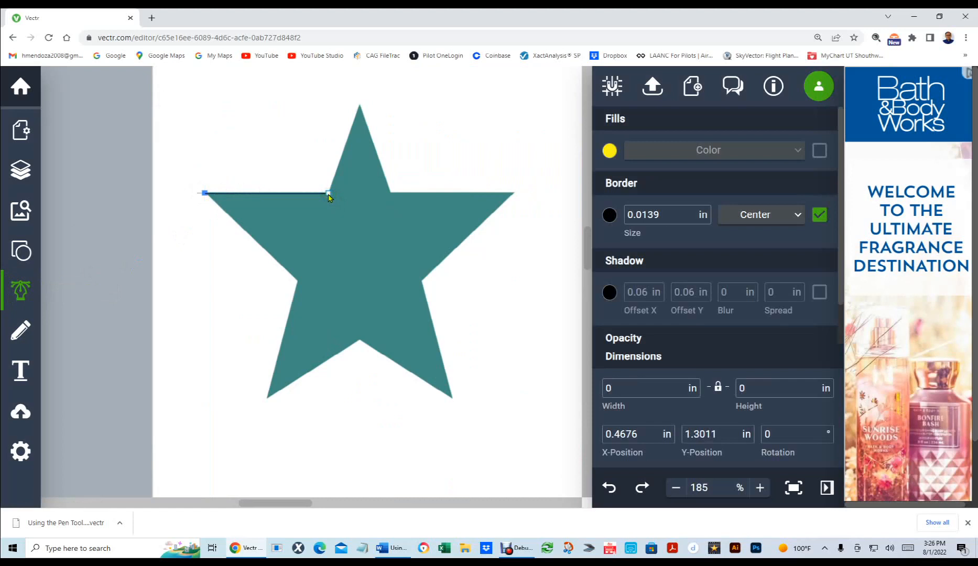
click(328, 194)
click(328, 194)
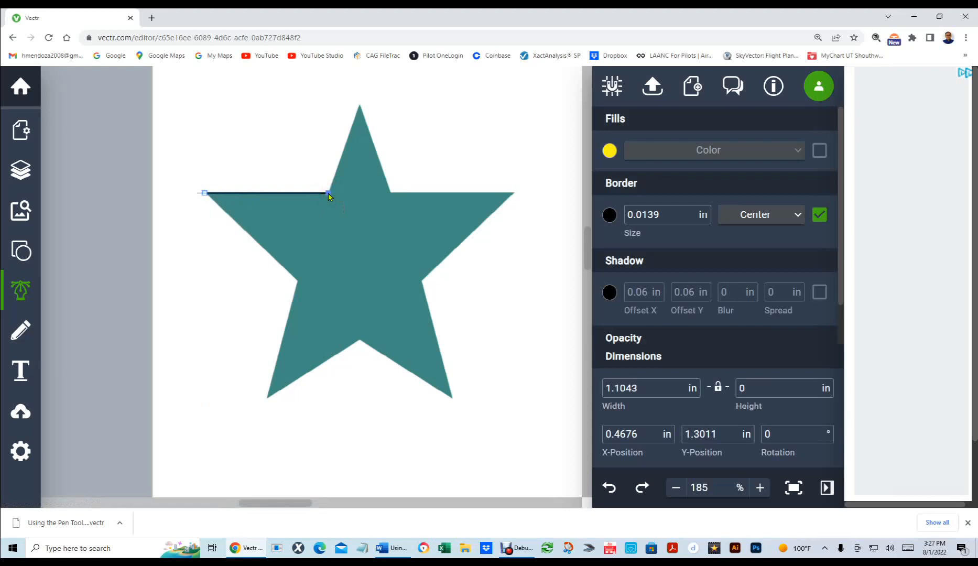
drag(328, 194, 316, 162)
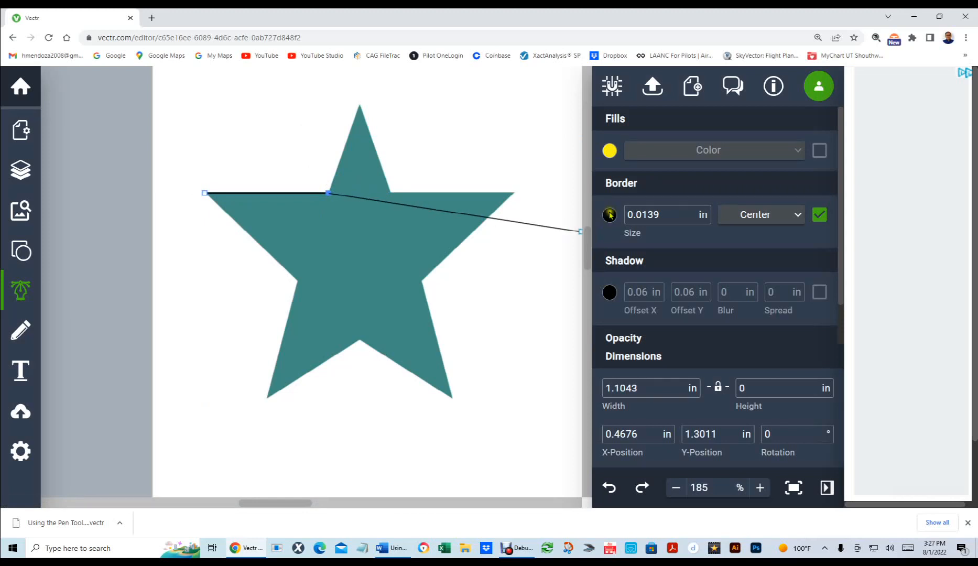
Step: Set the pen path's border color to red (#F72F3A) and its border size to 0.01 in
click(609, 215)
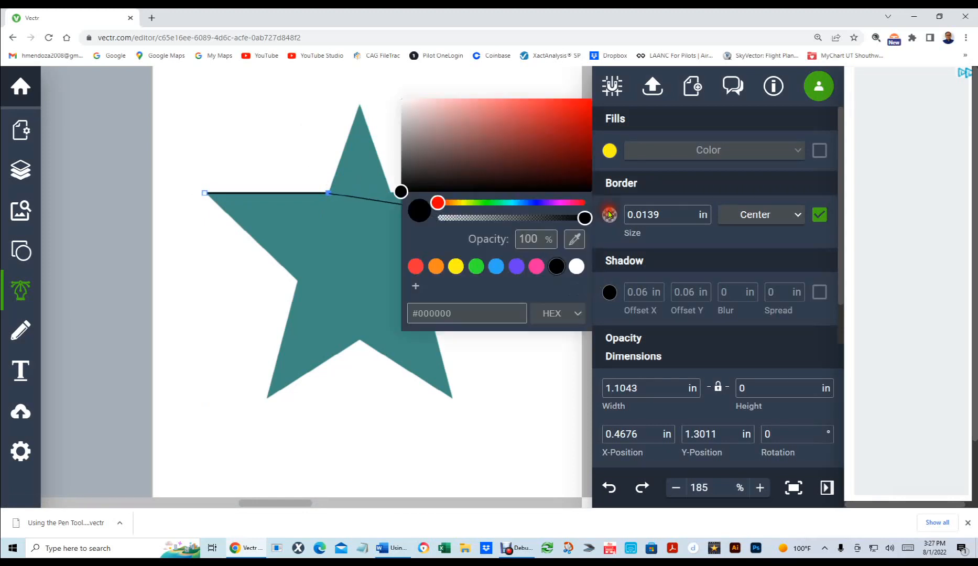
click(416, 267)
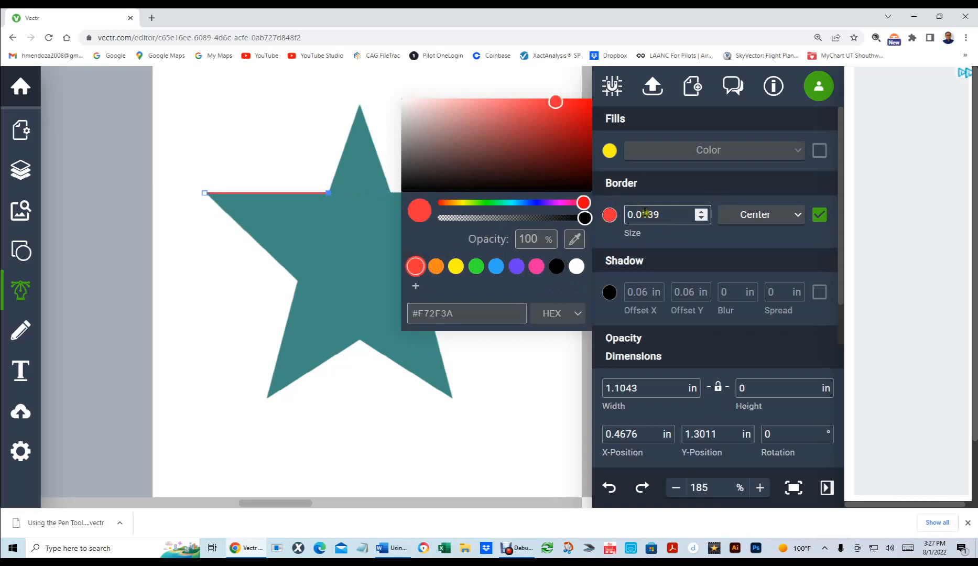
drag(641, 214, 659, 214)
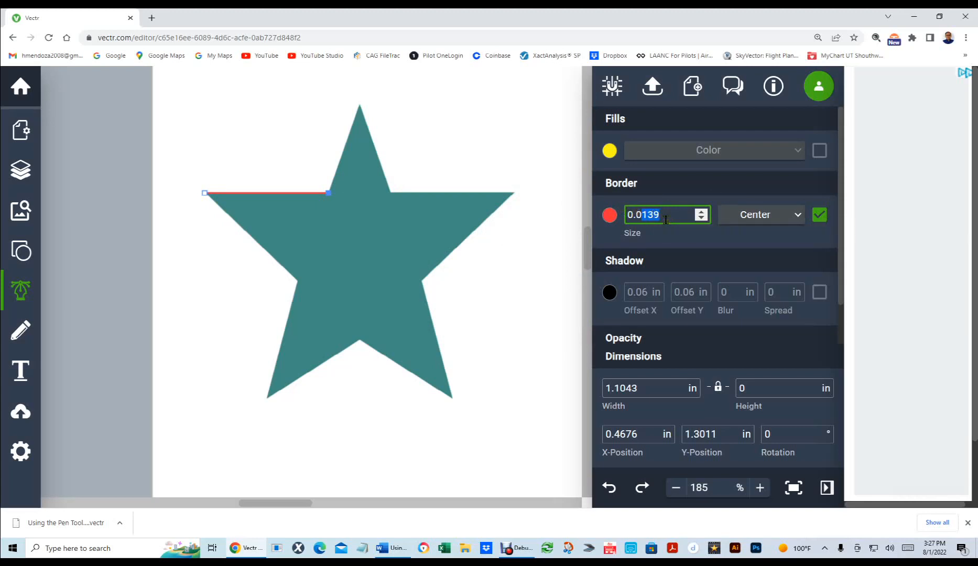
text(4)
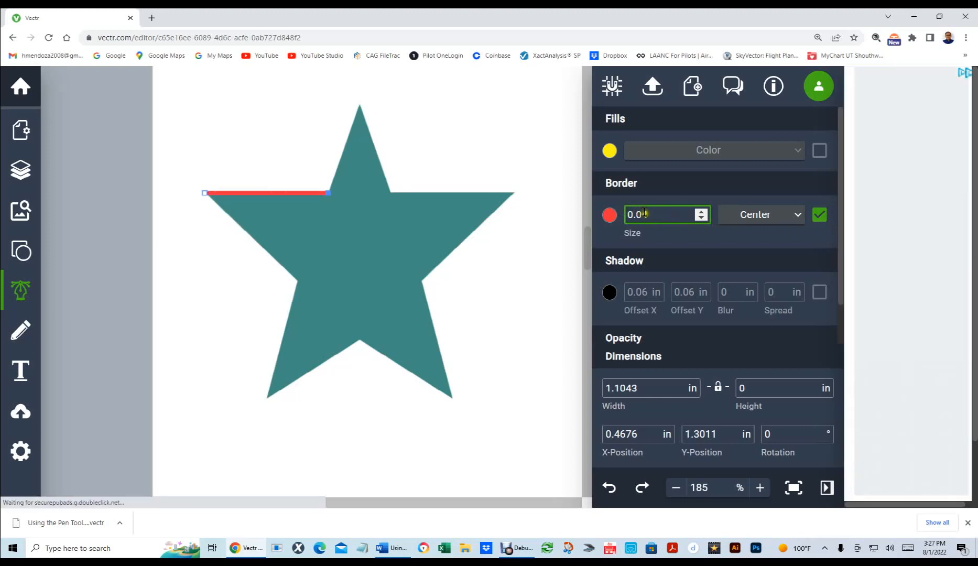
key(shift+Left)
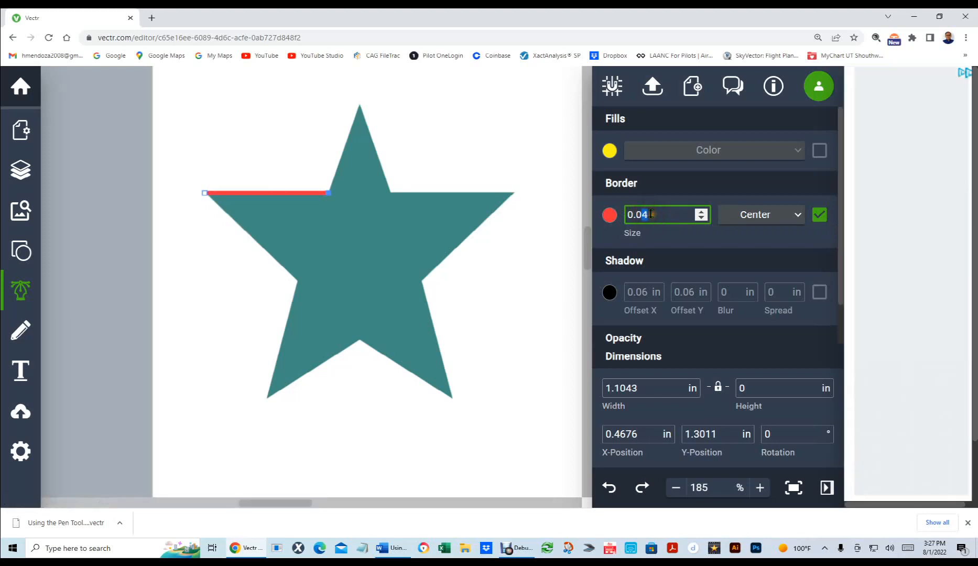
text(2)
key(shift+Left)
text(1)
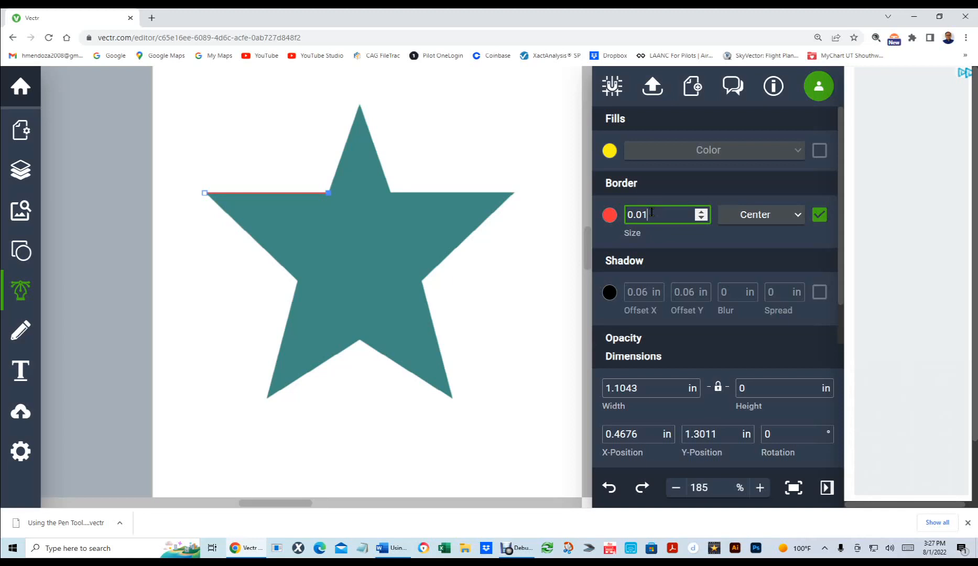
Step: Trace the remaining tips and inner corners of the teal star with straight segments and close the path at its starting point
click(344, 142)
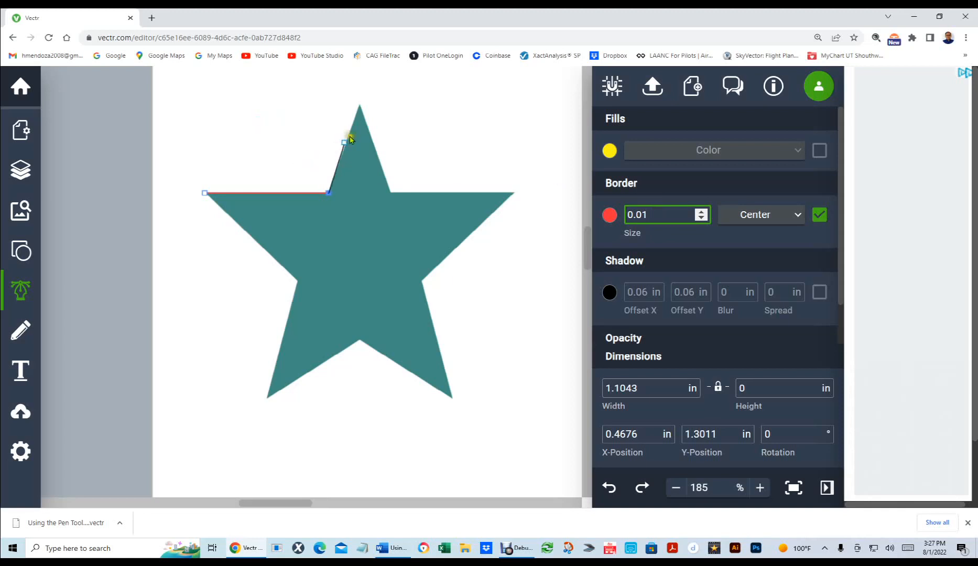
click(360, 103)
click(390, 191)
click(514, 193)
click(422, 280)
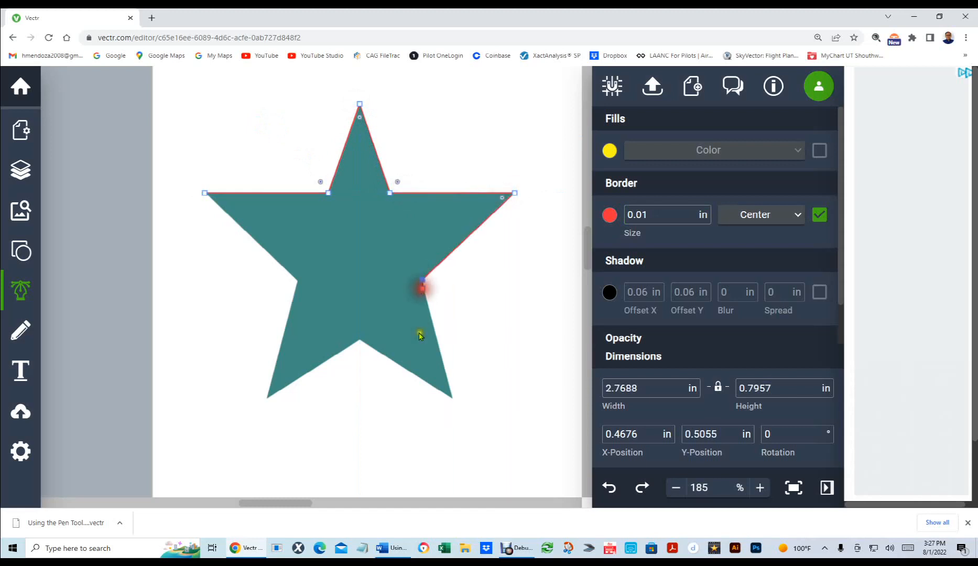
click(452, 399)
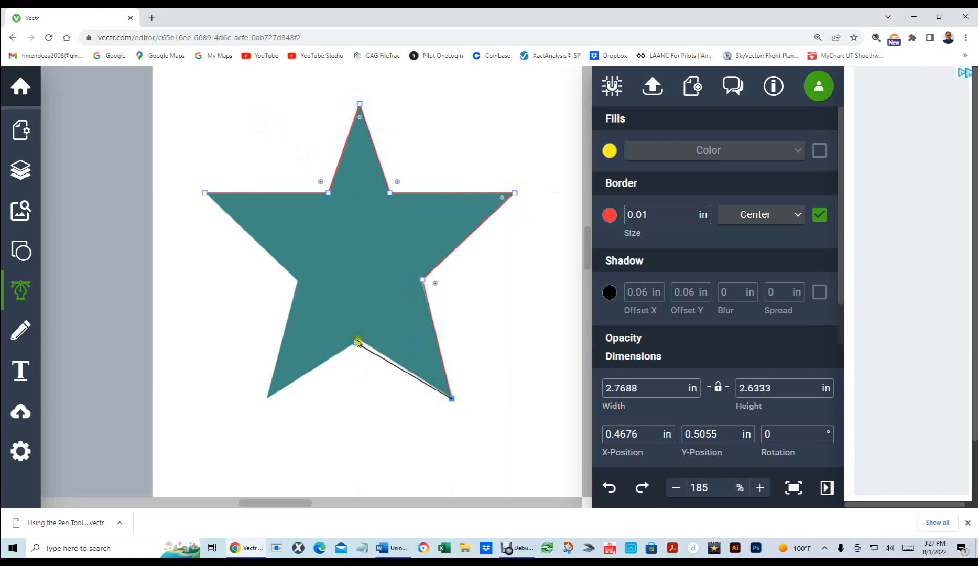
drag(359, 341, 338, 364)
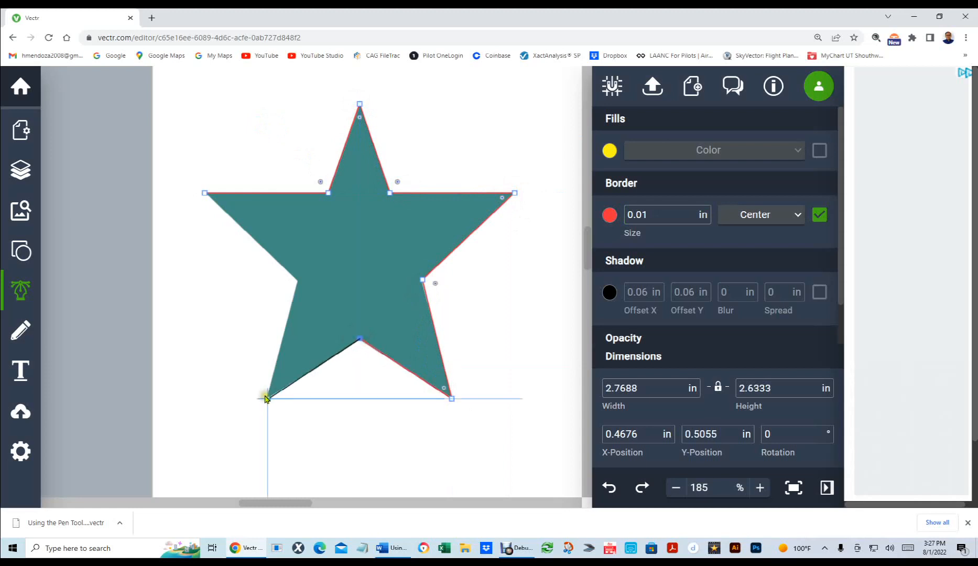
click(264, 399)
click(264, 399)
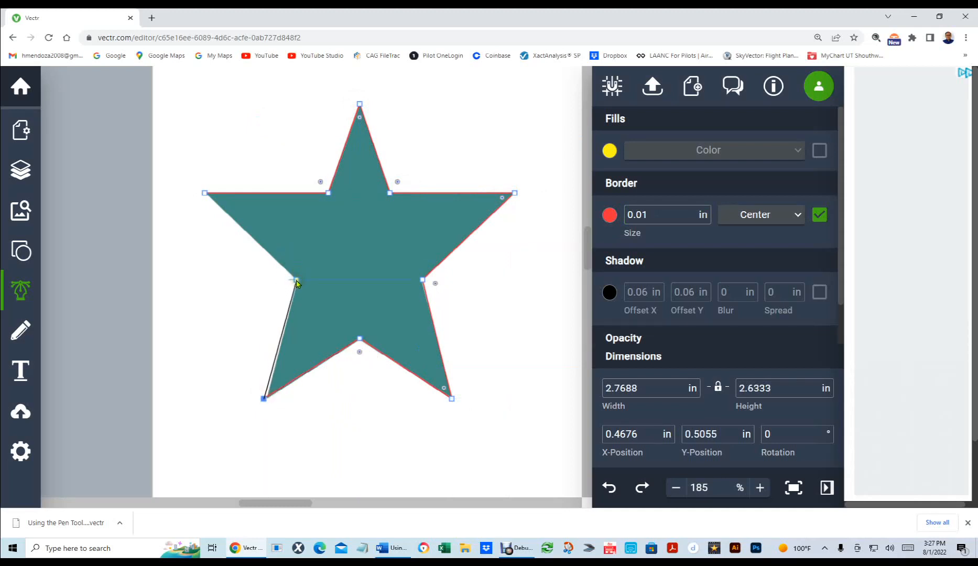
click(296, 283)
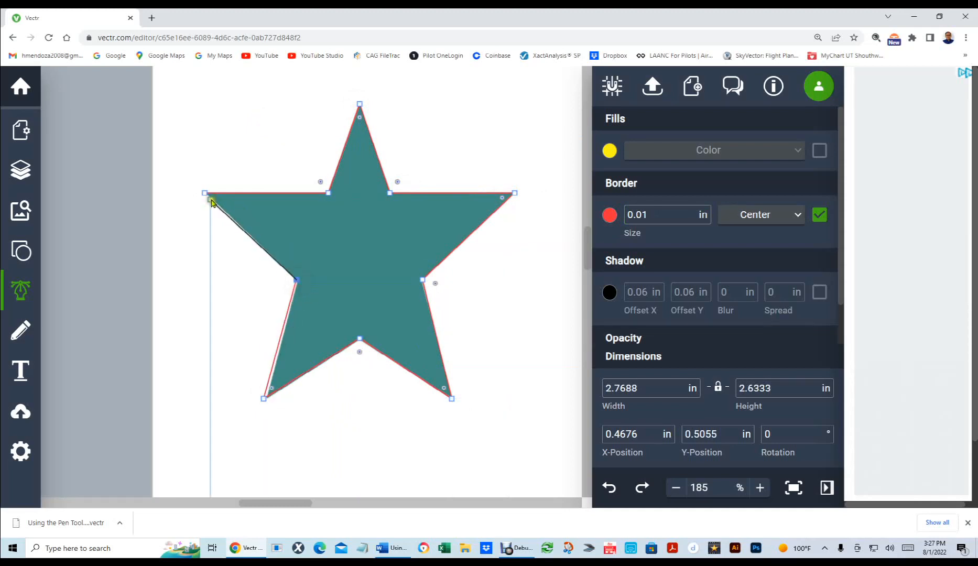
click(204, 192)
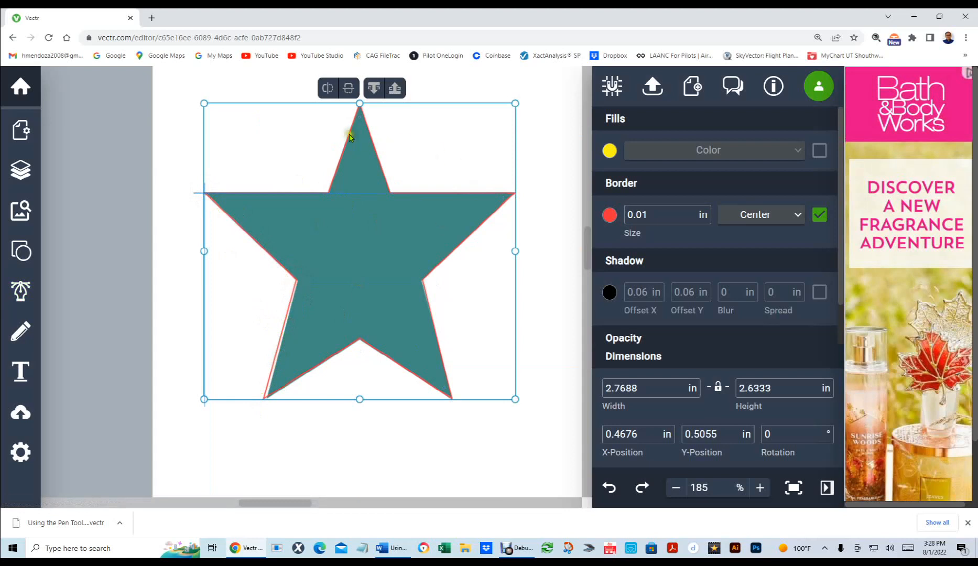
Step: Try moving the red star outline up and left off the teal star, and undo the move
drag(349, 134, 261, 124)
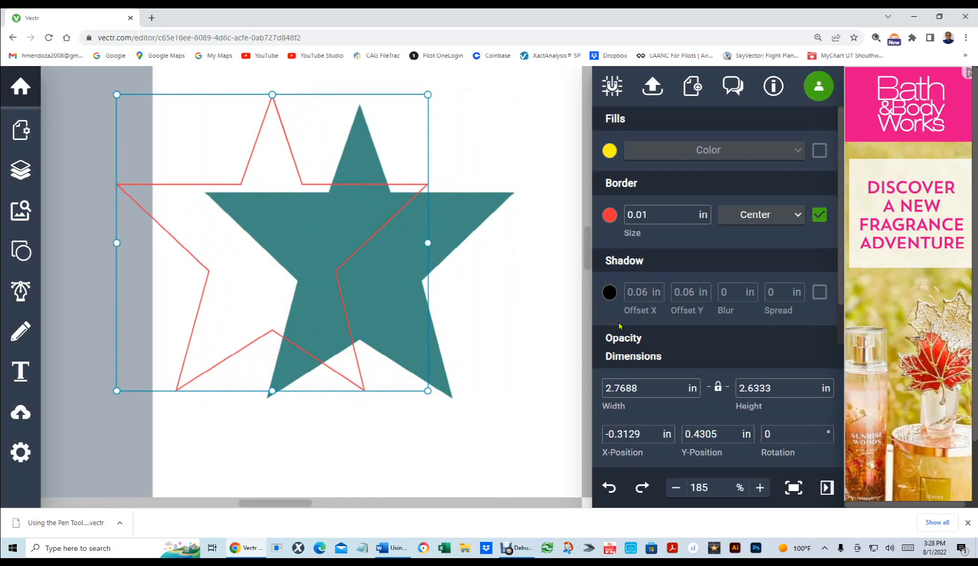
key(ctrl+z)
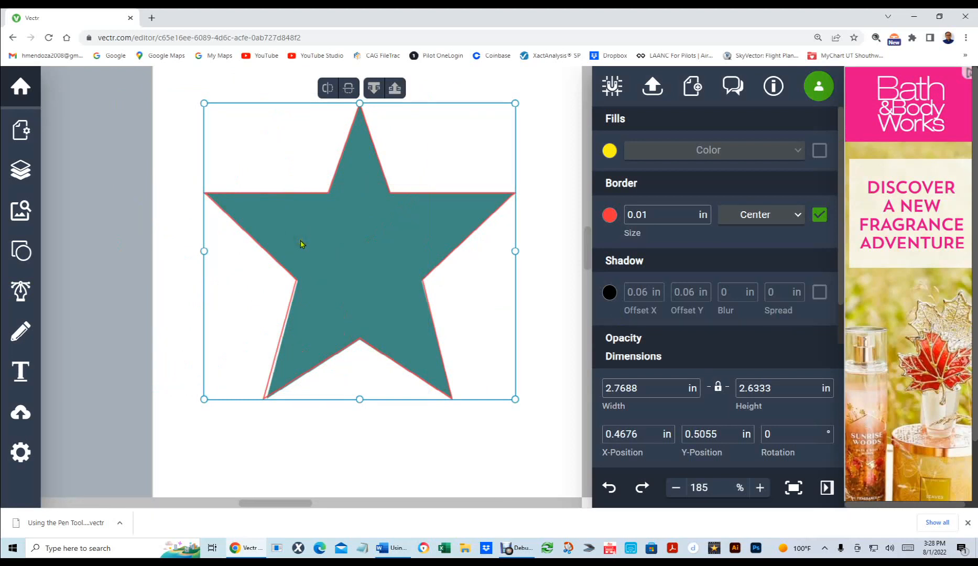
click(321, 248)
Step: Try moving the blue rounded square closer to the star, and undo the move
scroll(321, 252, down, 5)
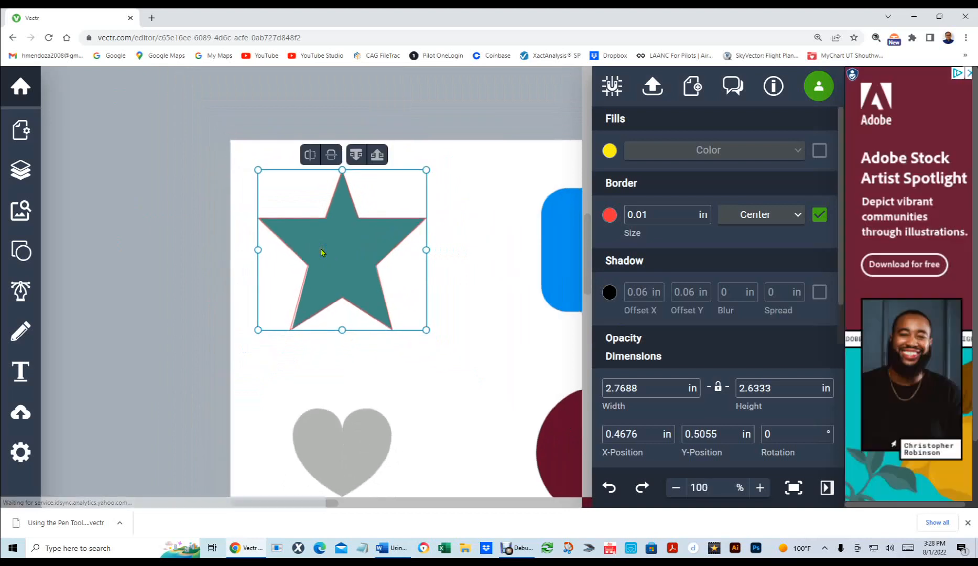
click(556, 264)
drag(557, 264, 459, 269)
key(ctrl+z)
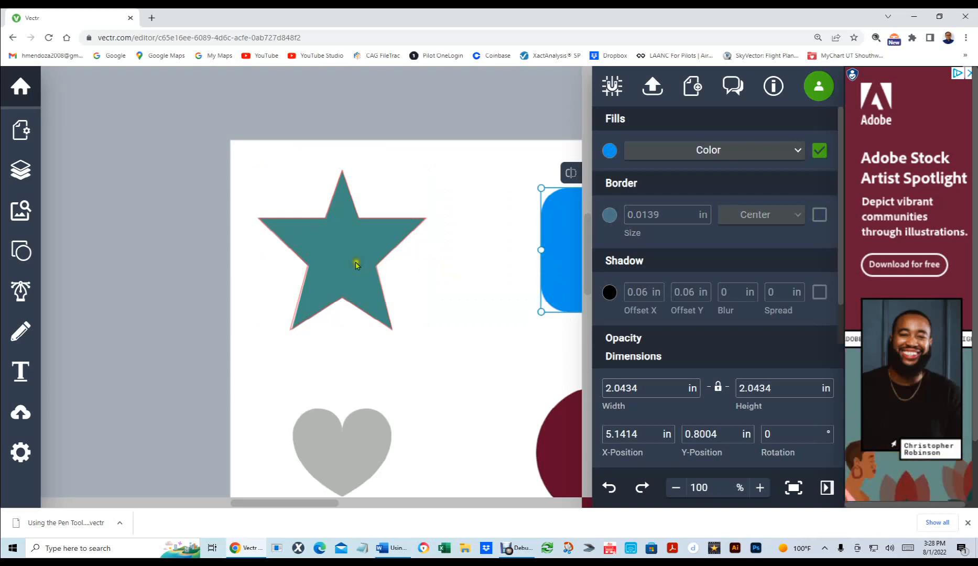
Step: Try moving the filled teal star away from its red outline, undo the move, and deselect the star
click(320, 250)
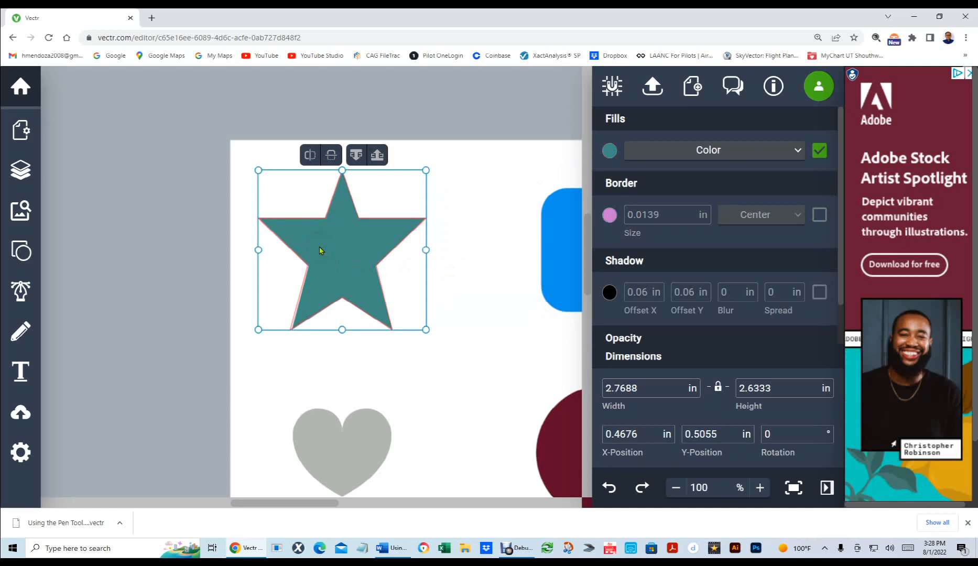
drag(319, 250, 266, 239)
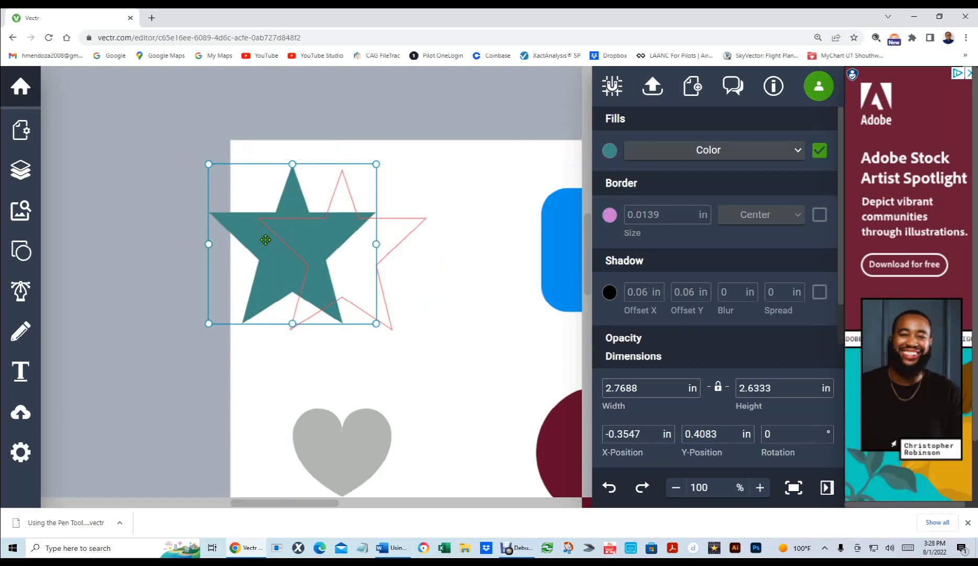
key(ctrl+z)
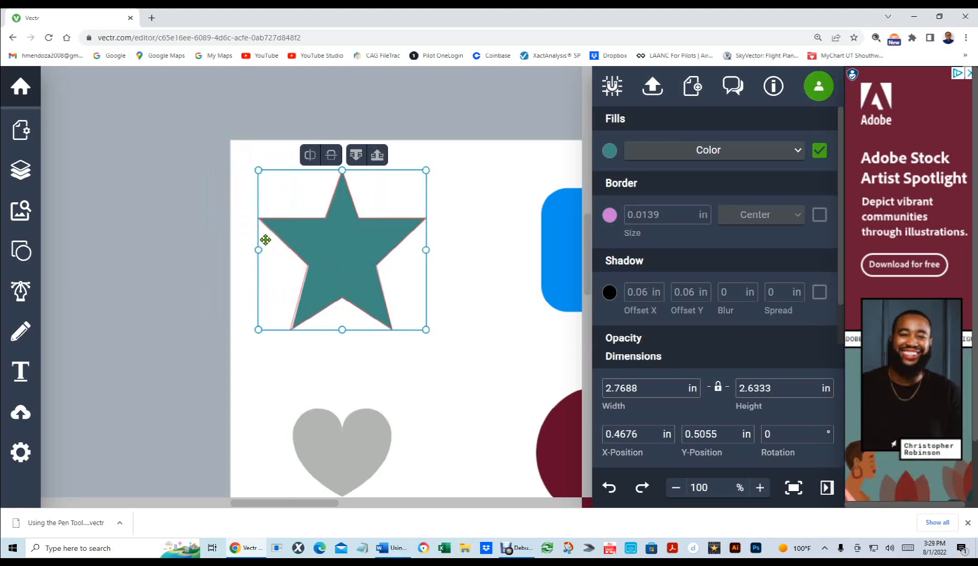
click(265, 239)
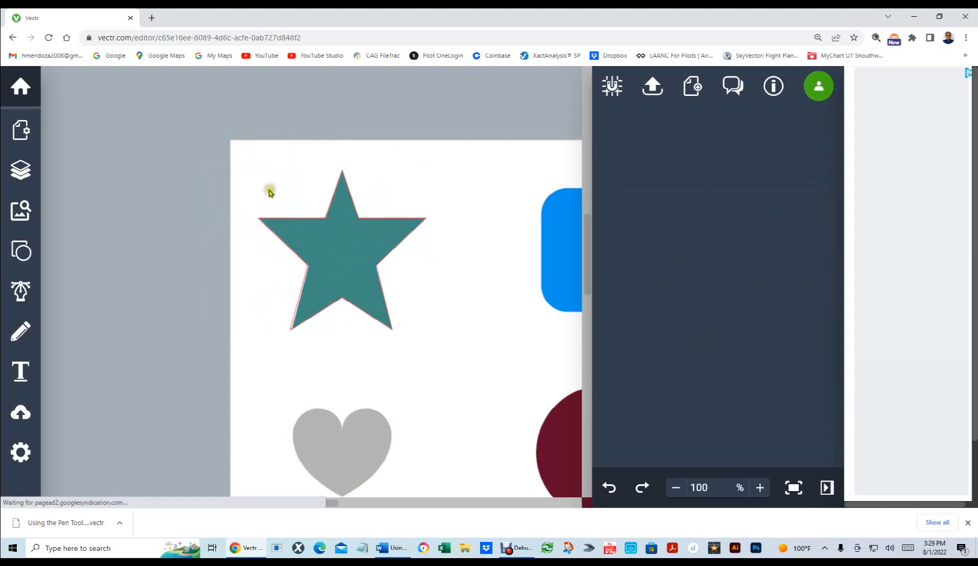
Step: Try moving the red star outline up and left off the teal star two times, undoing each move
click(314, 217)
drag(314, 217, 268, 203)
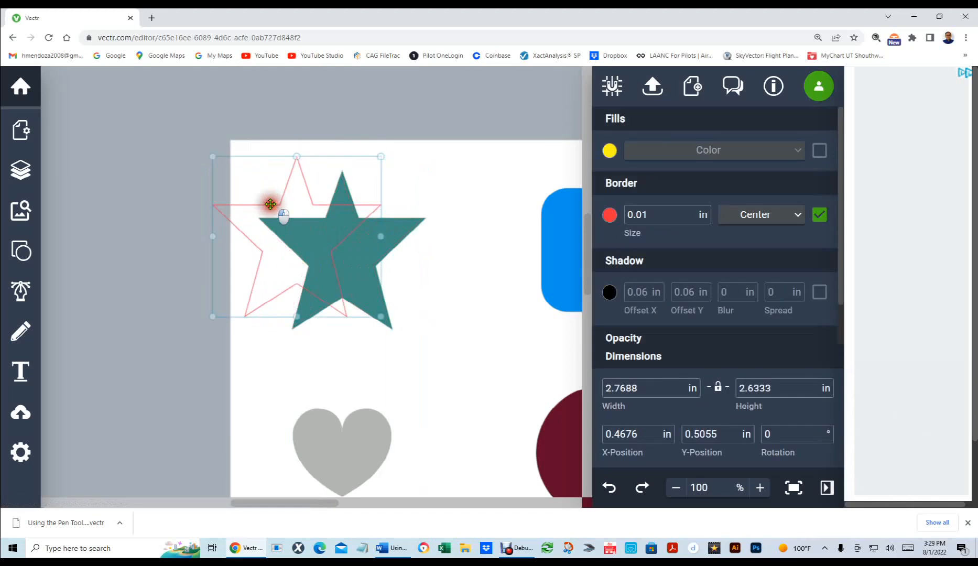
key(ctrl+z)
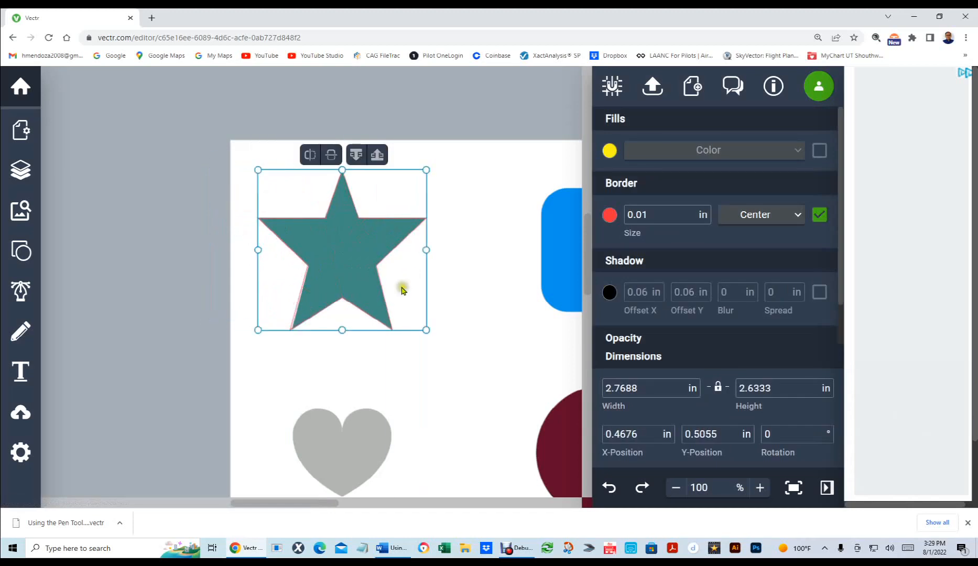
click(336, 263)
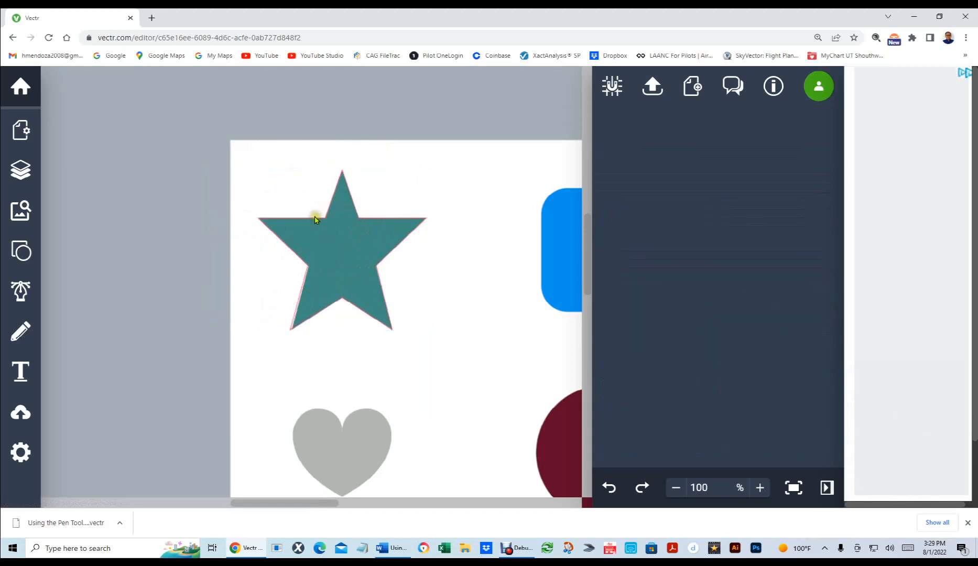
drag(314, 219, 262, 202)
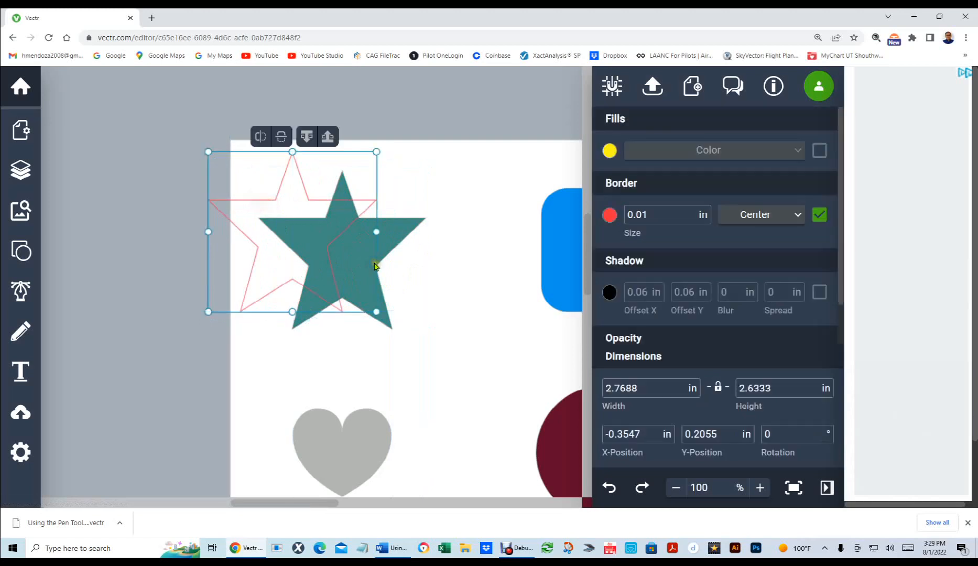
key(ctrl+z)
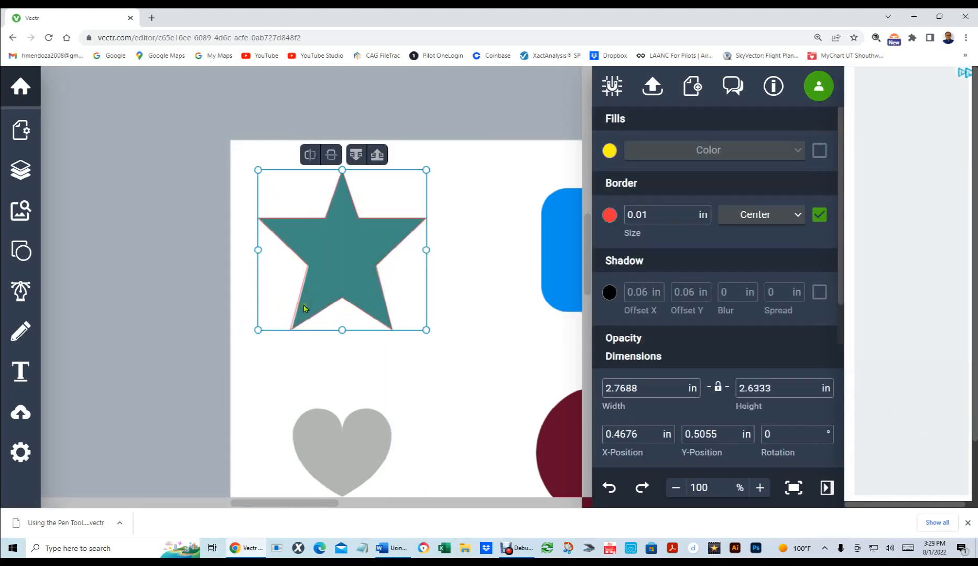
Step: Open the points of the red star outline for editing
scroll(309, 314, up, 4)
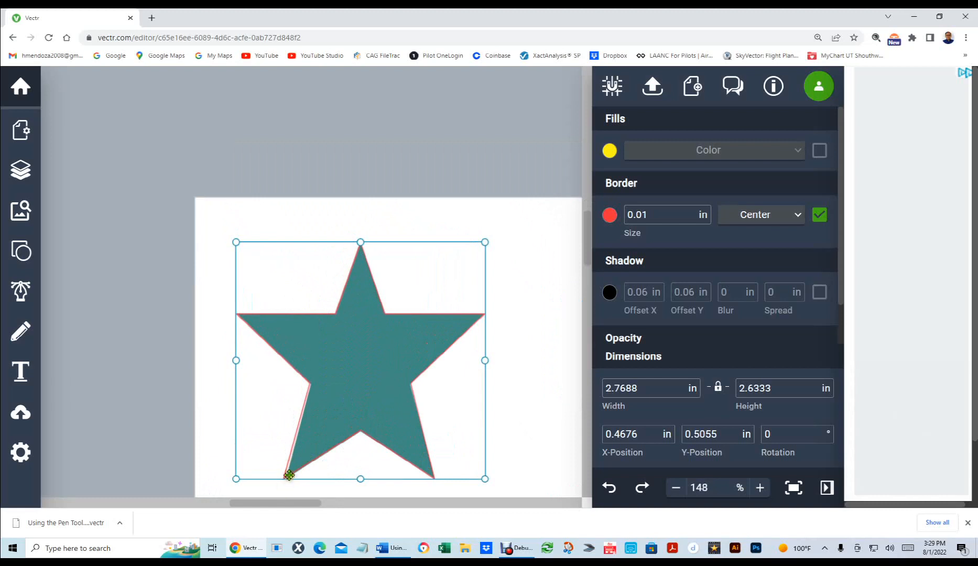
scroll(306, 486, up, 6)
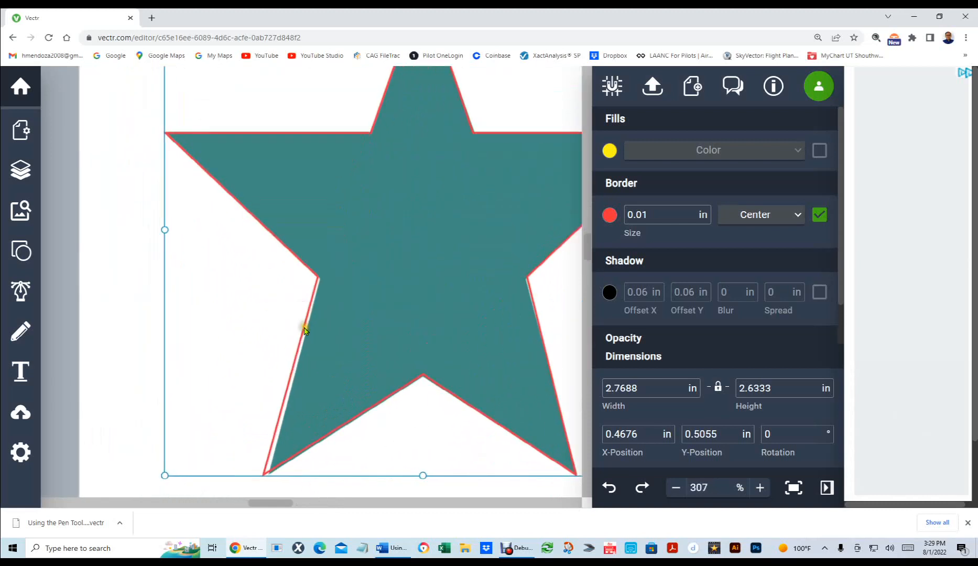
click(304, 327)
double_click(303, 327)
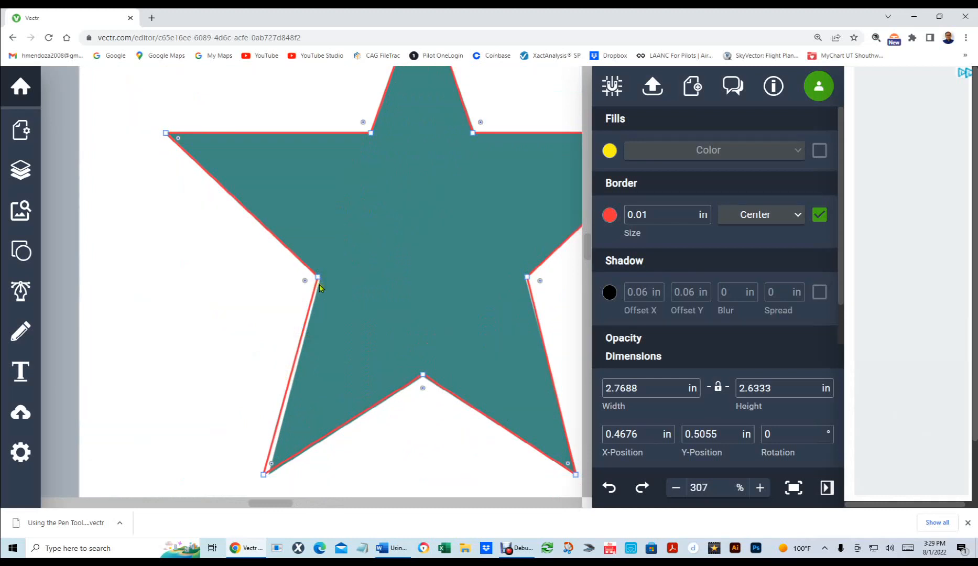
Step: Try pulling the outline's left inner corner point far into the teal star, and undo the change
scroll(320, 287, up, 8)
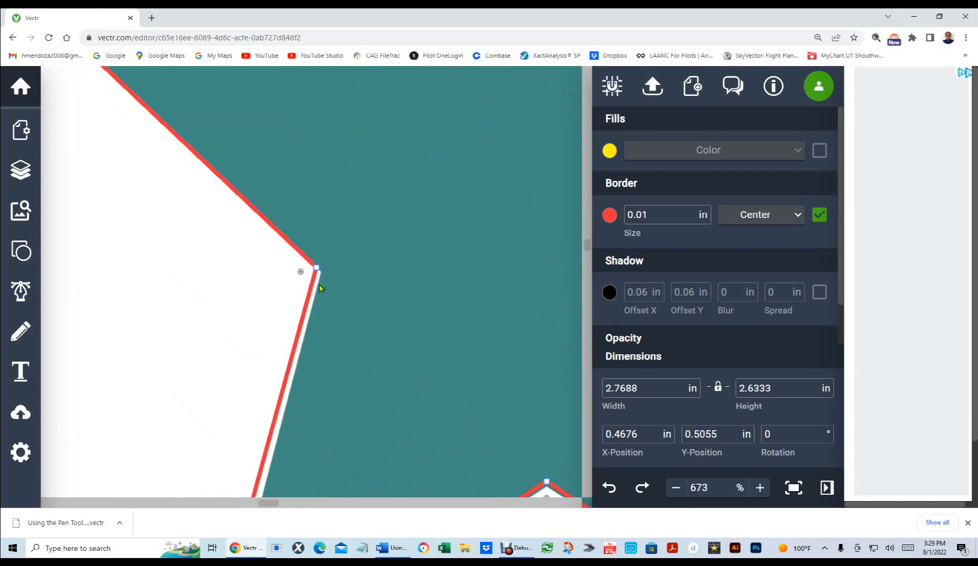
click(315, 267)
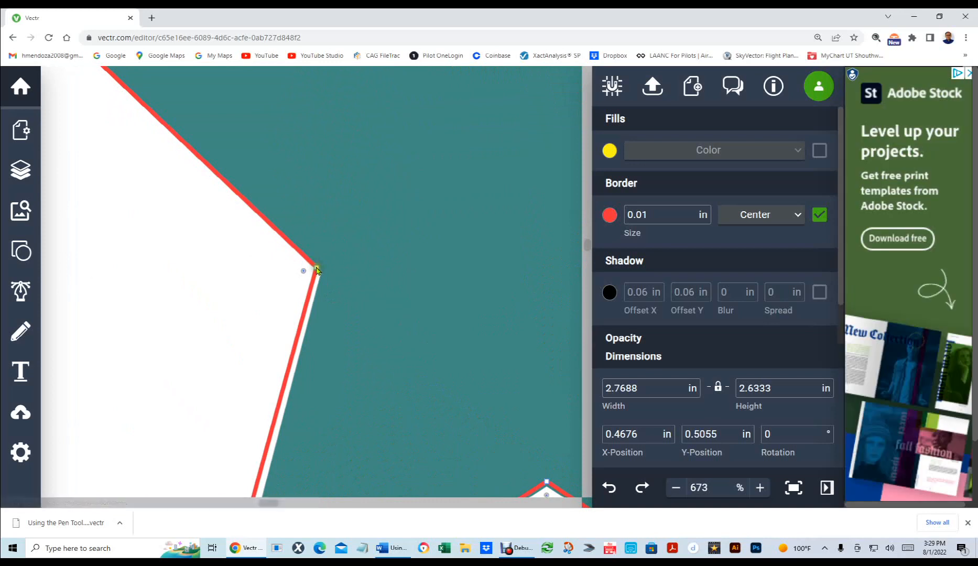
drag(317, 269, 474, 313)
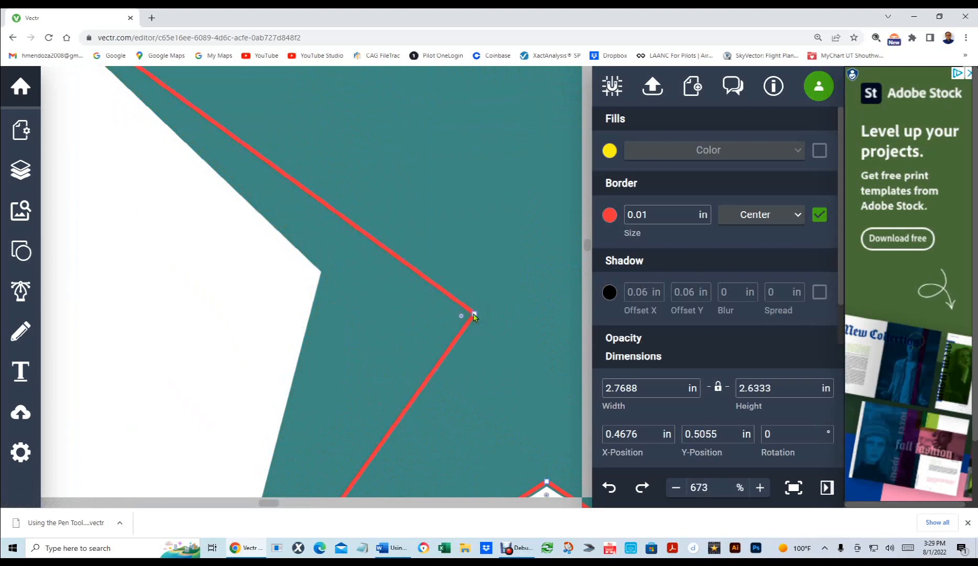
scroll(469, 317, down, 5)
scroll(466, 321, down, 1)
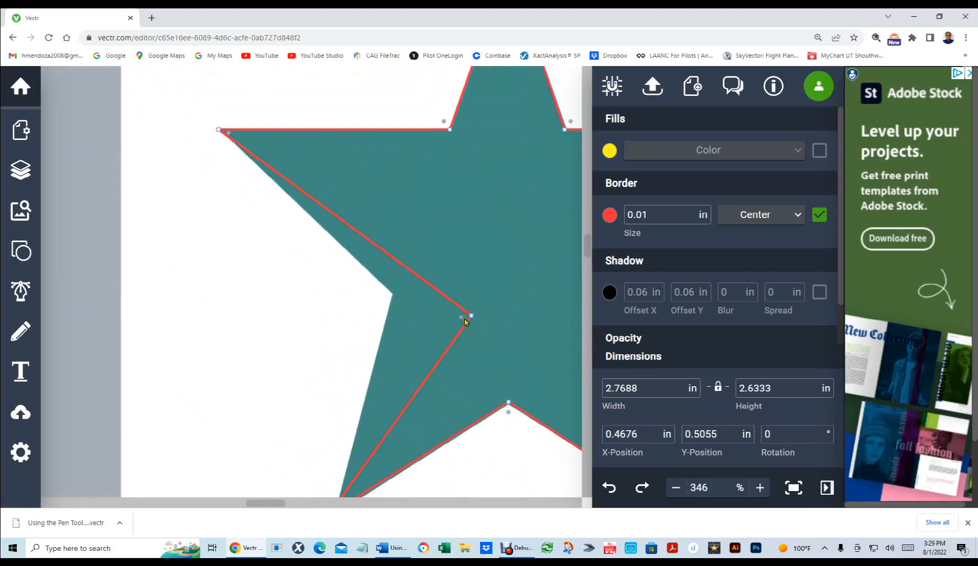
key(ctrl+z)
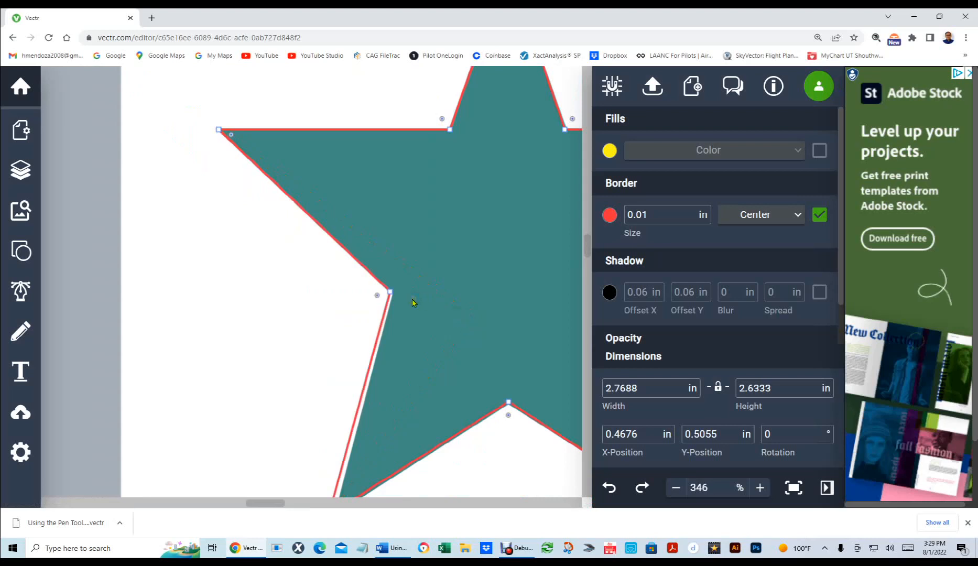
Step: Move the outline's left inner corner point slightly right and down onto the teal star's matching corner
scroll(412, 302, up, 3)
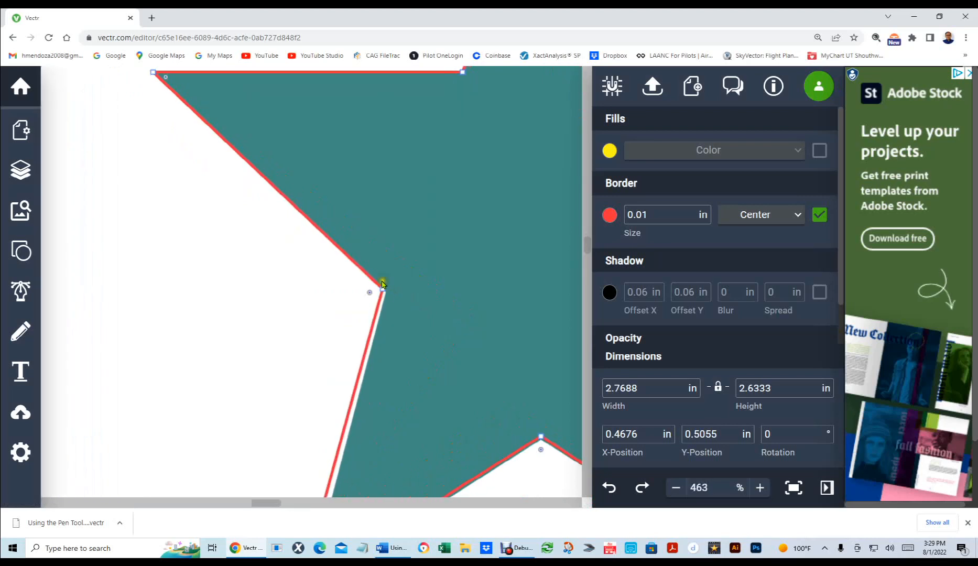
click(383, 288)
scroll(393, 299, up, 2)
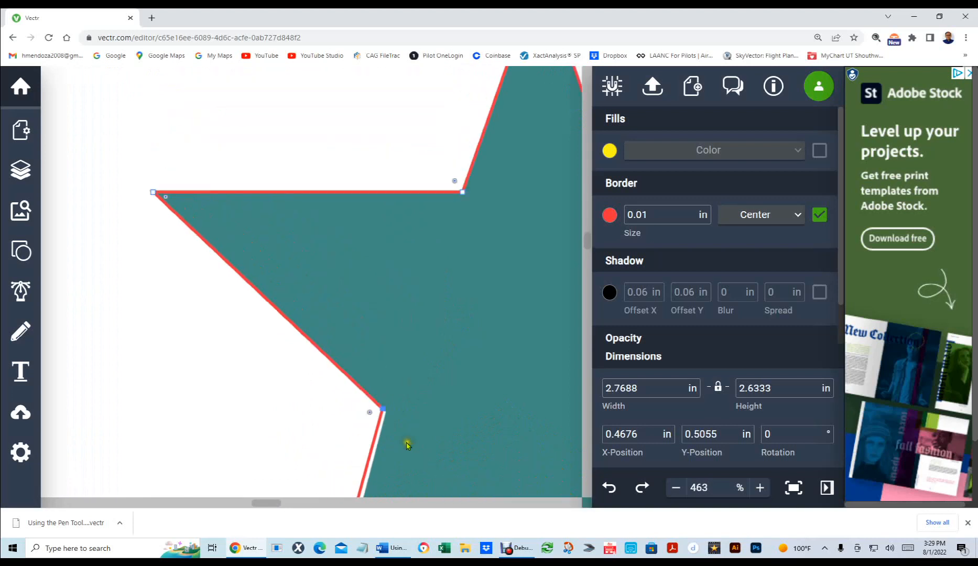
scroll(401, 440, up, 4)
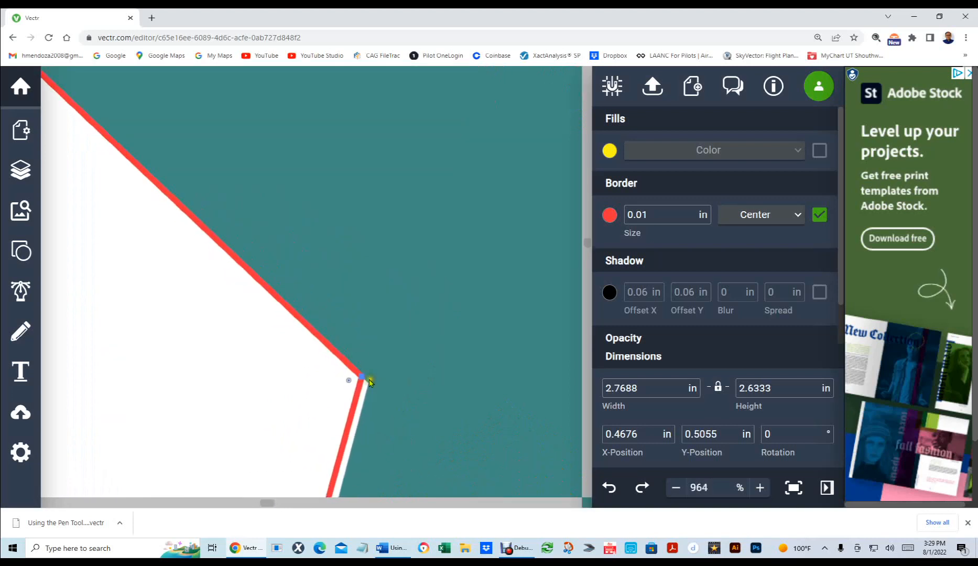
mouse_move(362, 378)
mouse_down()
mouse_move(366, 391)
mouse_move(366, 382)
mouse_up()
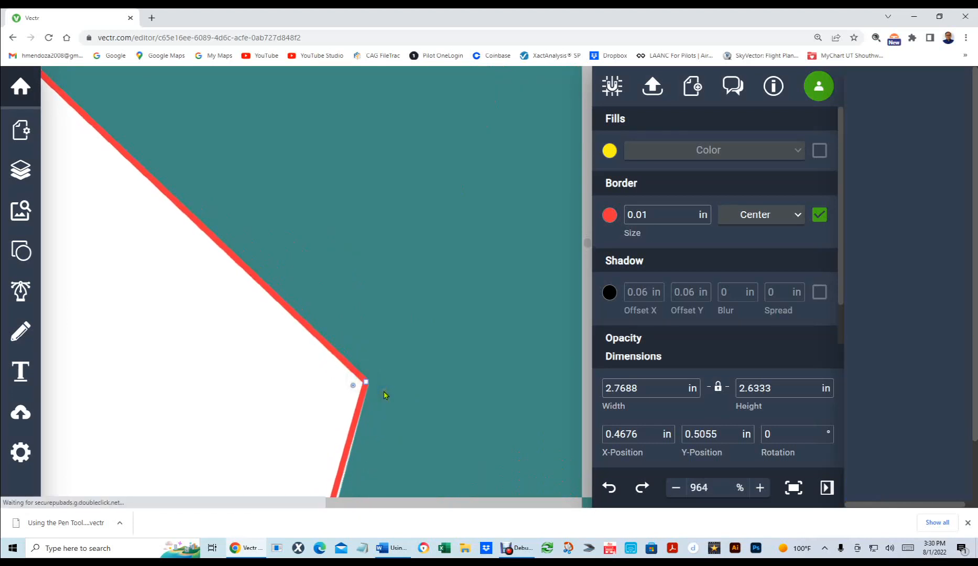
key(ctrl+0)
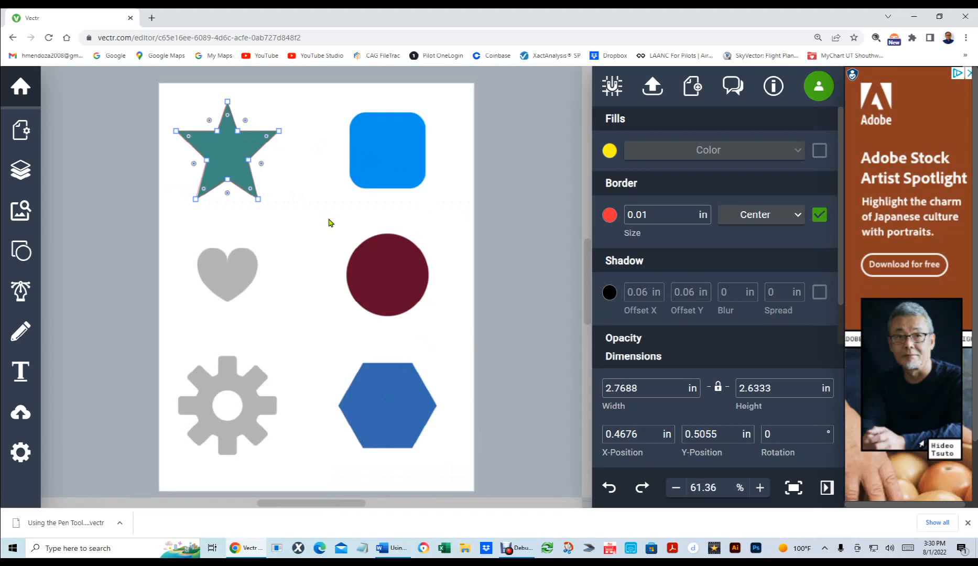
click(184, 98)
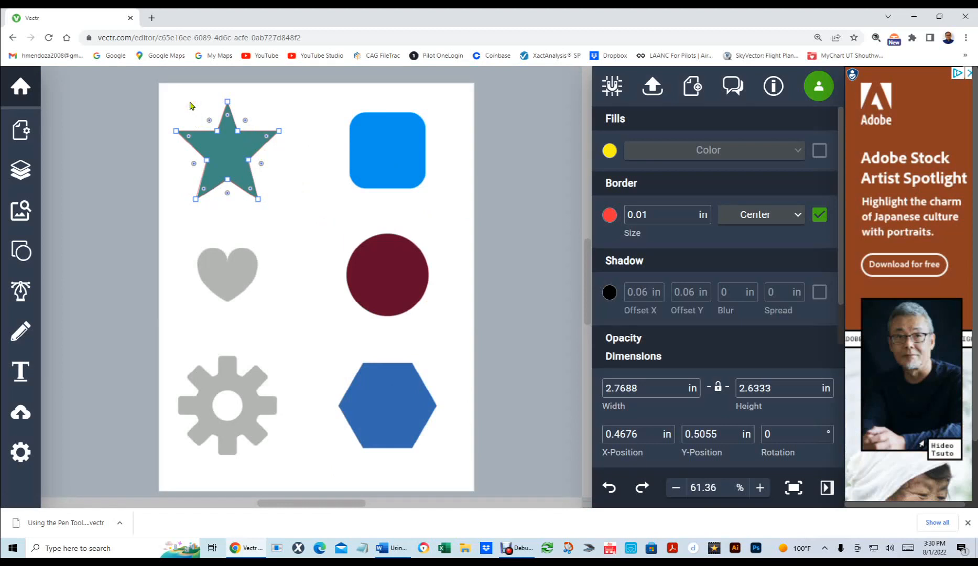
Step: Move the outline's lower-left tip point right onto the tip of the teal star to close the gap along that edge
scroll(190, 106, up, 5)
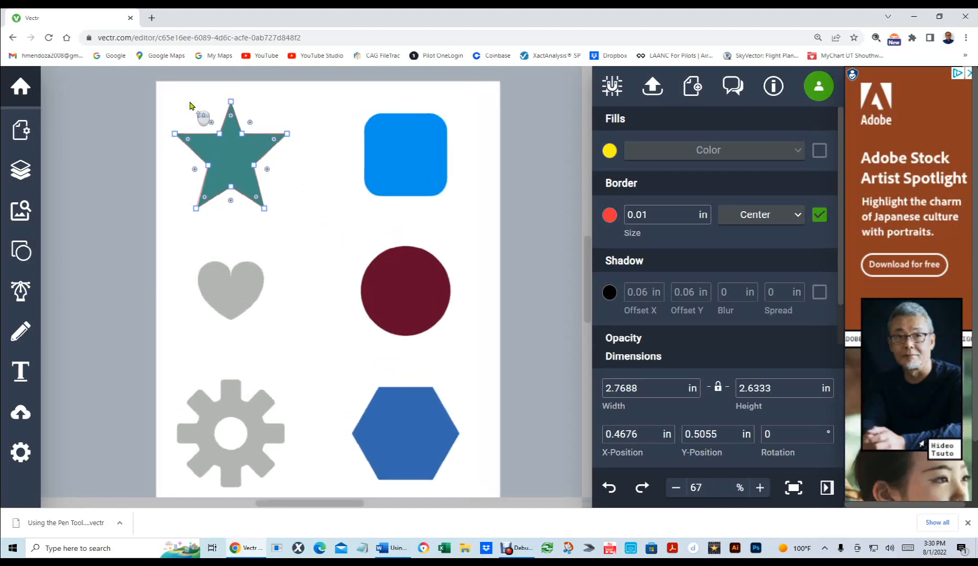
scroll(190, 106, up, 3)
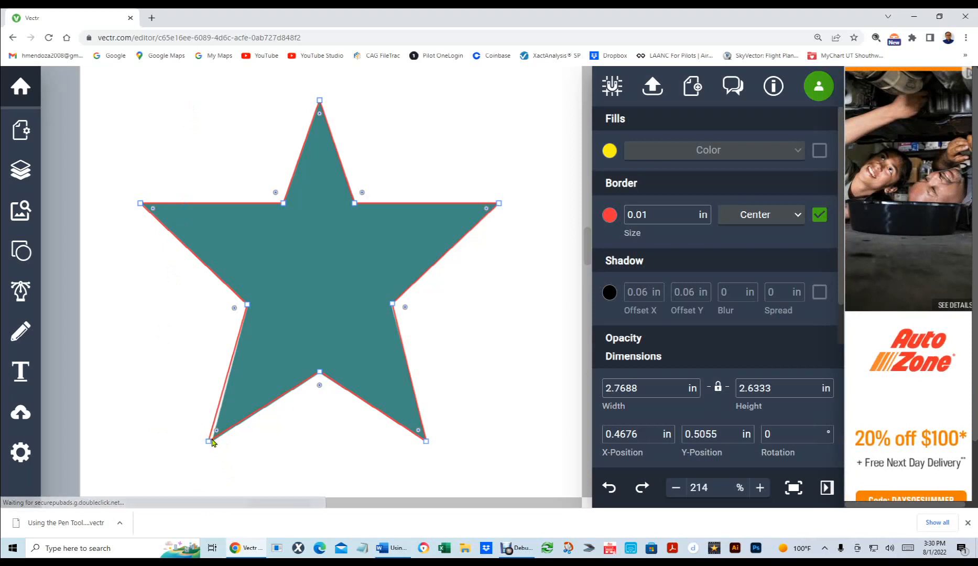
scroll(212, 443, up, 6)
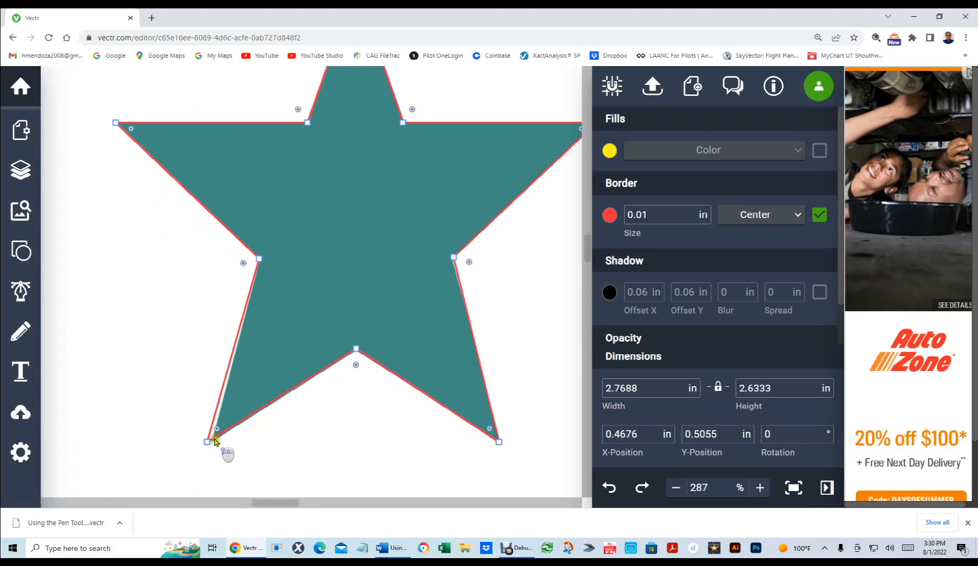
scroll(215, 441, up, 1)
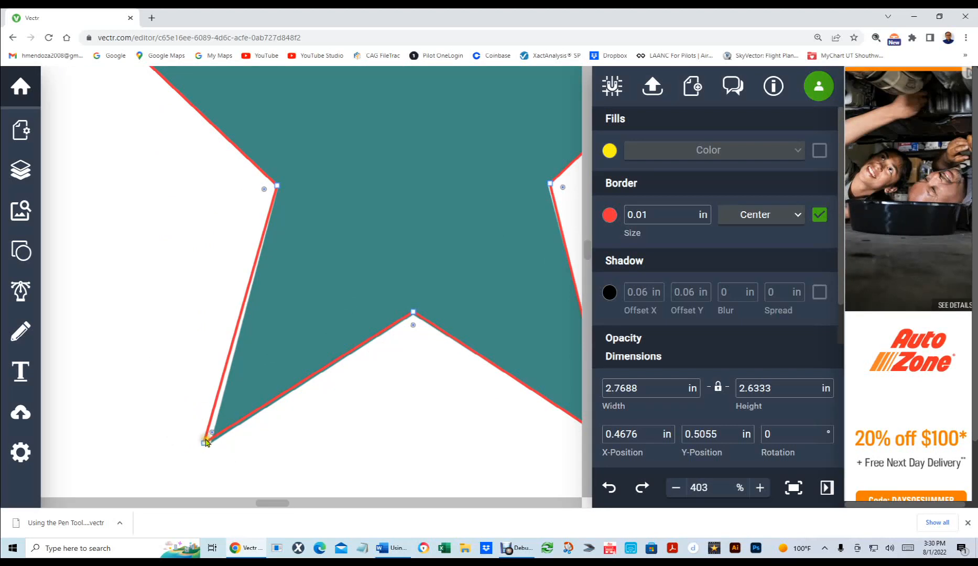
click(205, 444)
drag(205, 444, 213, 443)
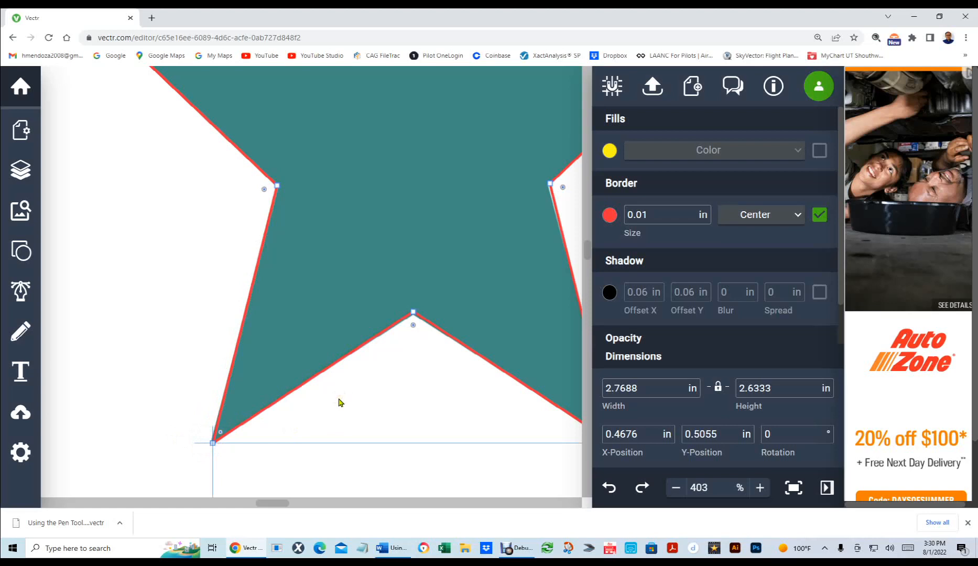
Step: Move the outline's right inner corner point slightly left and down onto the teal star's corner, and deselect the outline
scroll(361, 341, down, 5)
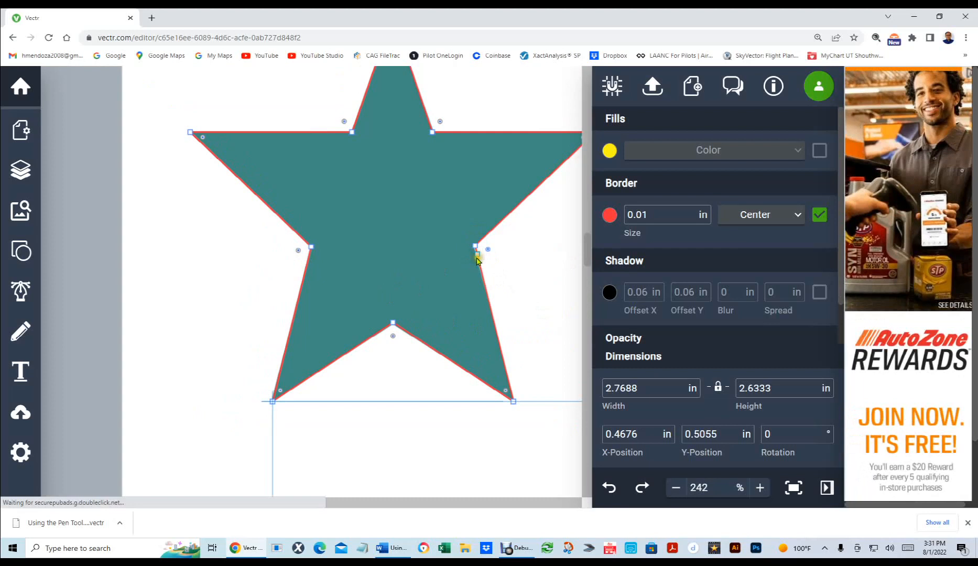
scroll(488, 248, up, 8)
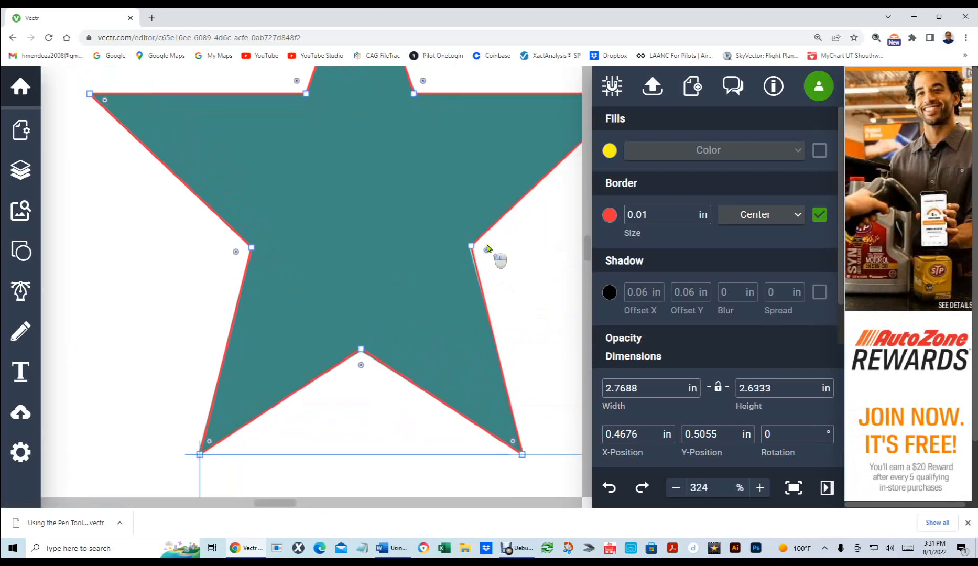
click(457, 246)
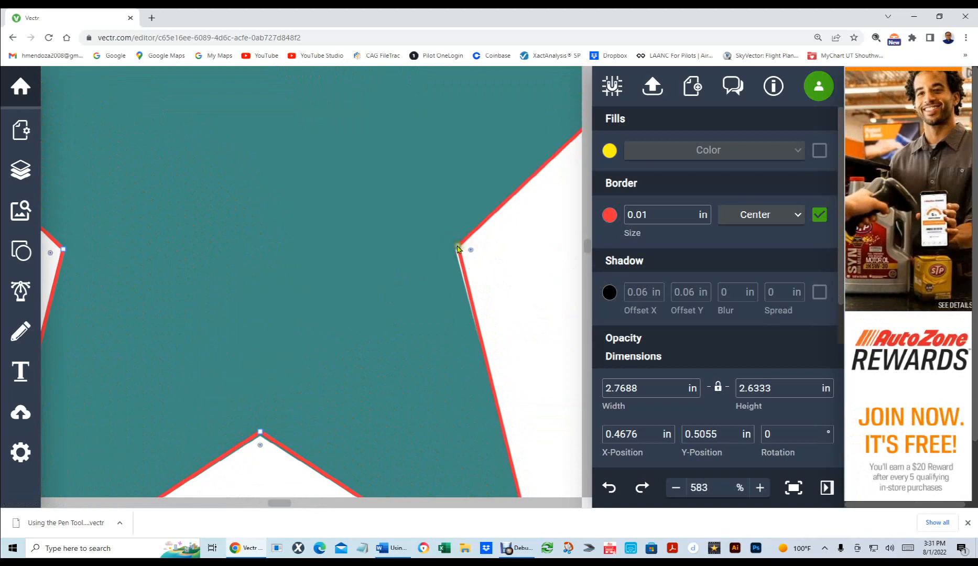
drag(458, 246, 455, 250)
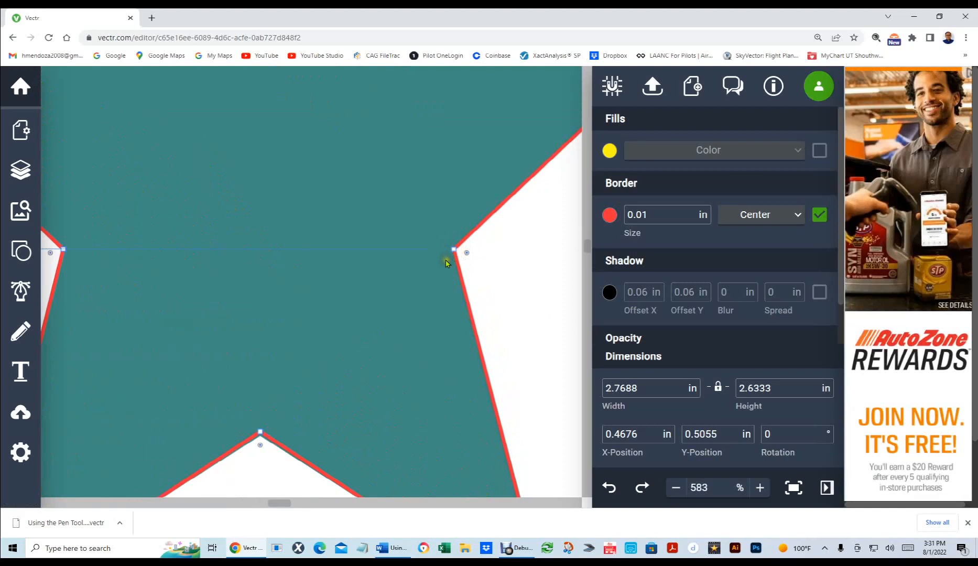
key(ctrl+0)
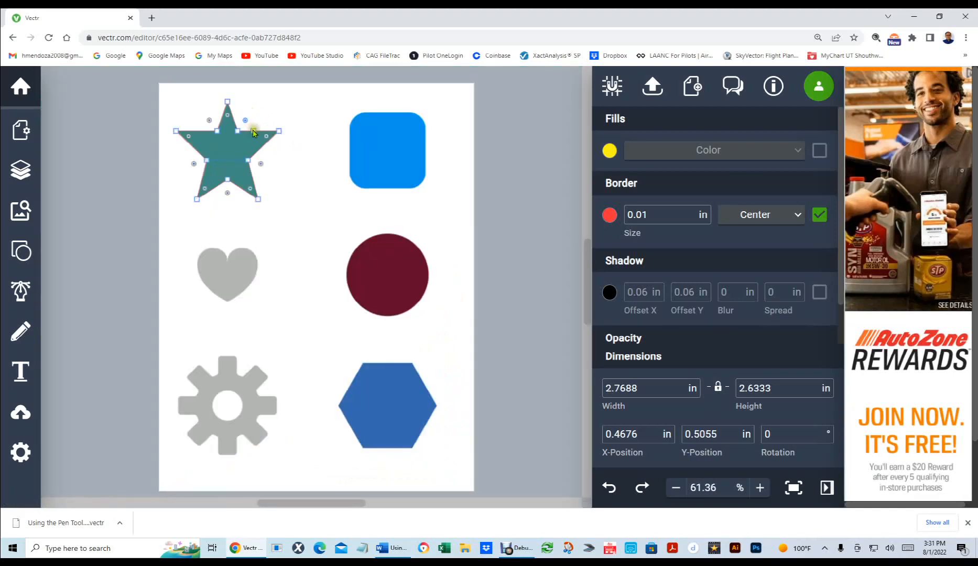
click(293, 181)
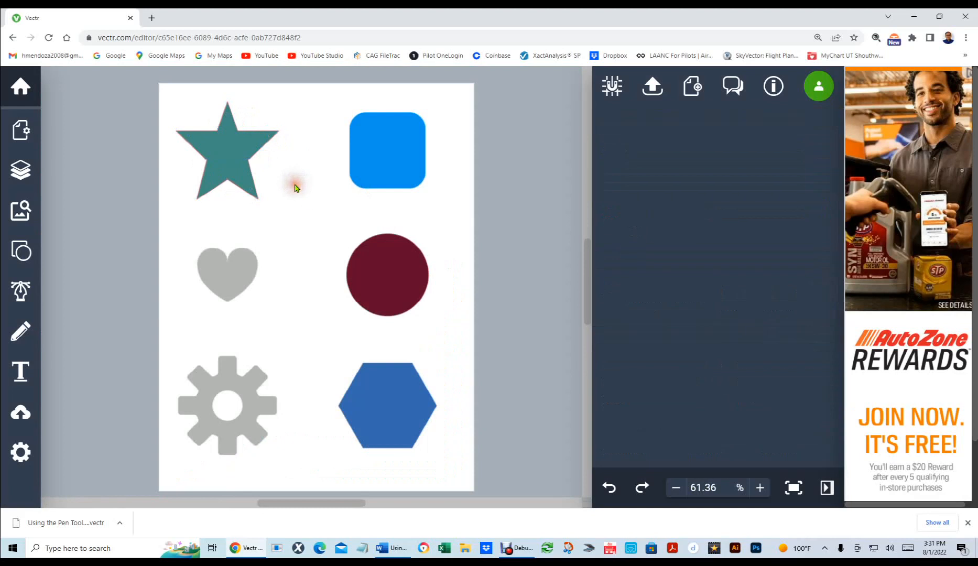
Step: Try moving the corrected red star outline to the blank area between the shapes, and undo the move
click(253, 132)
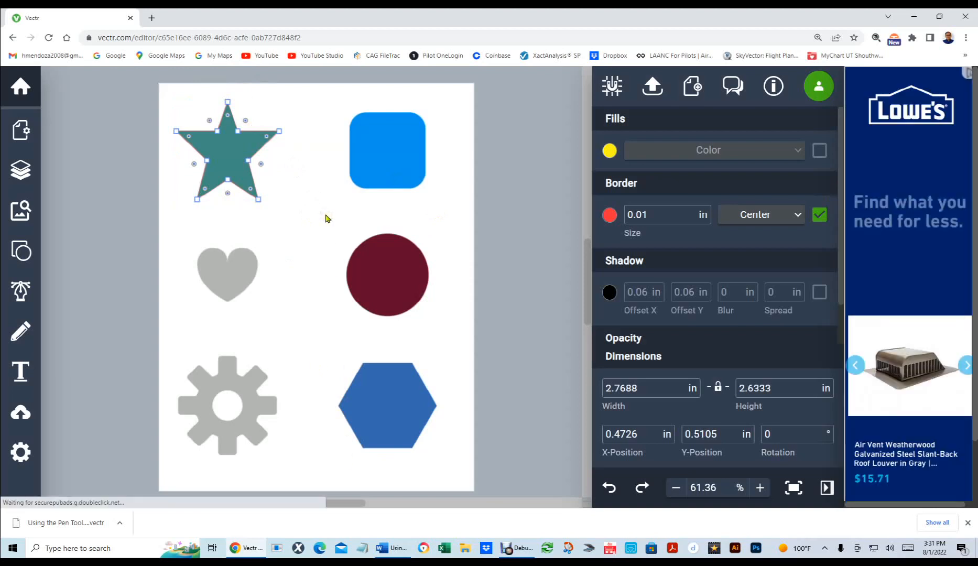
key(Escape)
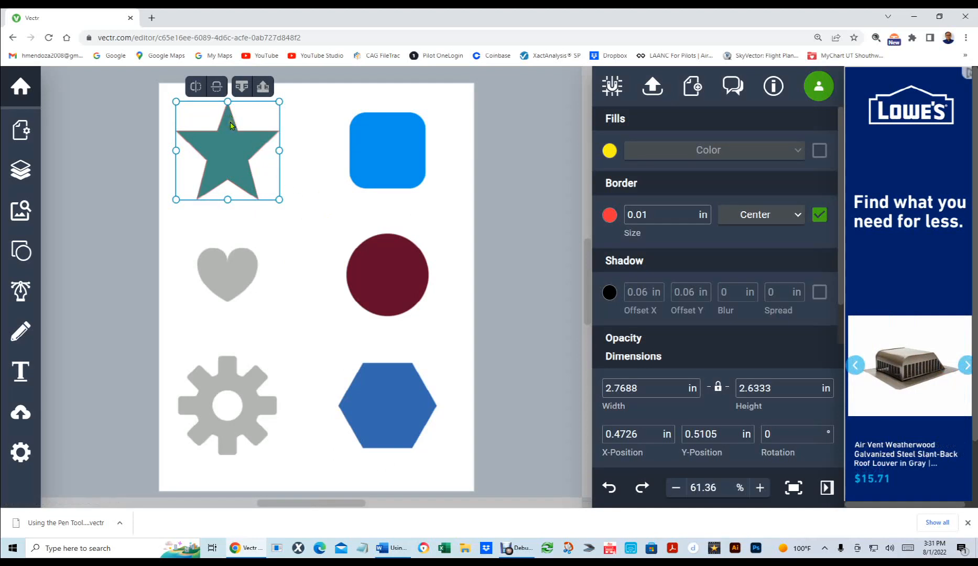
drag(230, 125, 326, 207)
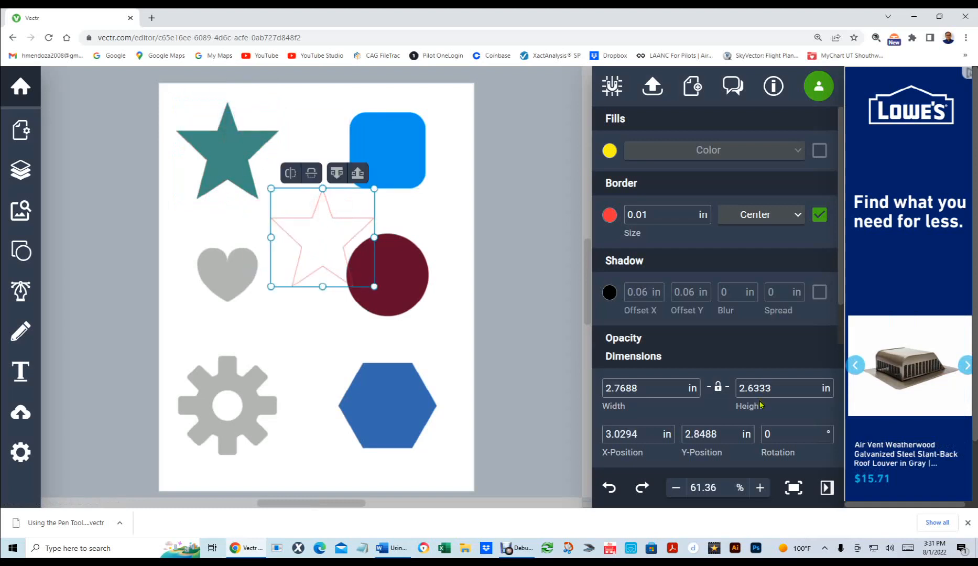
key(ctrl+z)
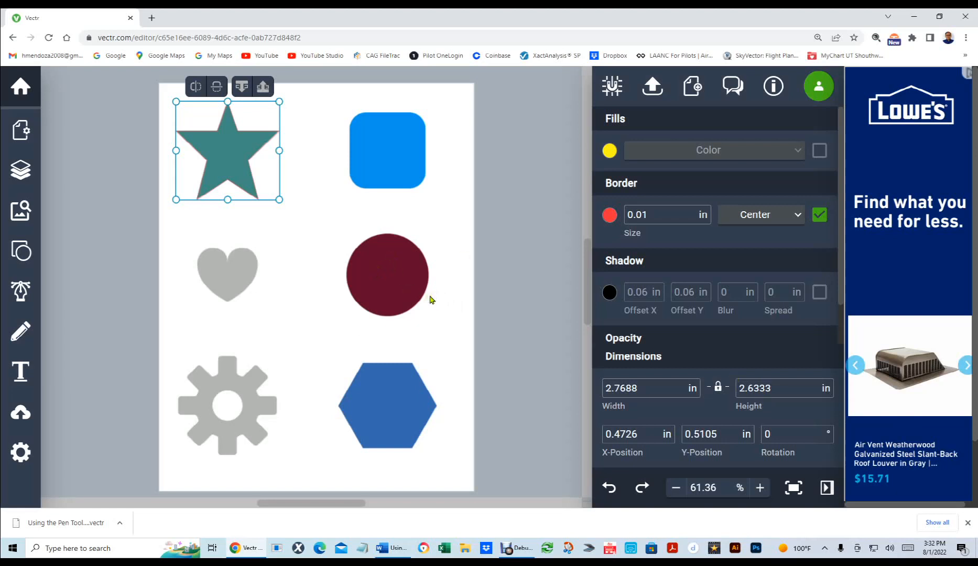
scroll(430, 299, up, 5)
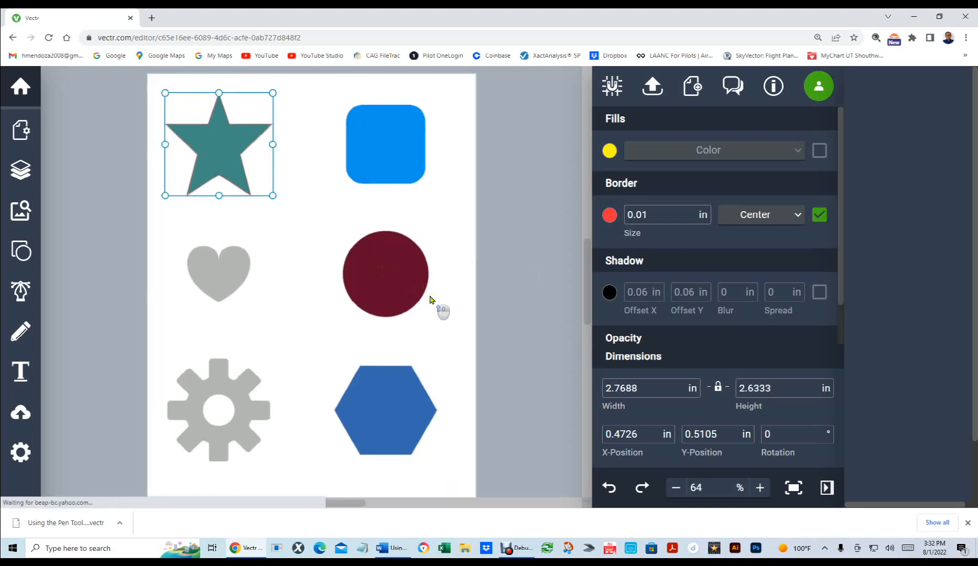
Step: Remove the maroon circle's fill, give it a black border, and deselect it
scroll(430, 300, up, 1)
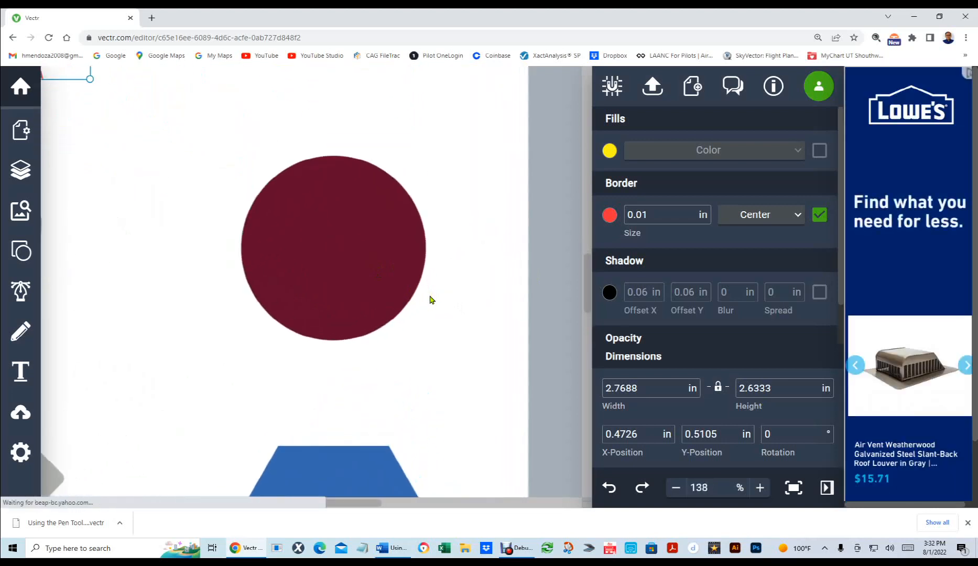
scroll(429, 300, up, 2)
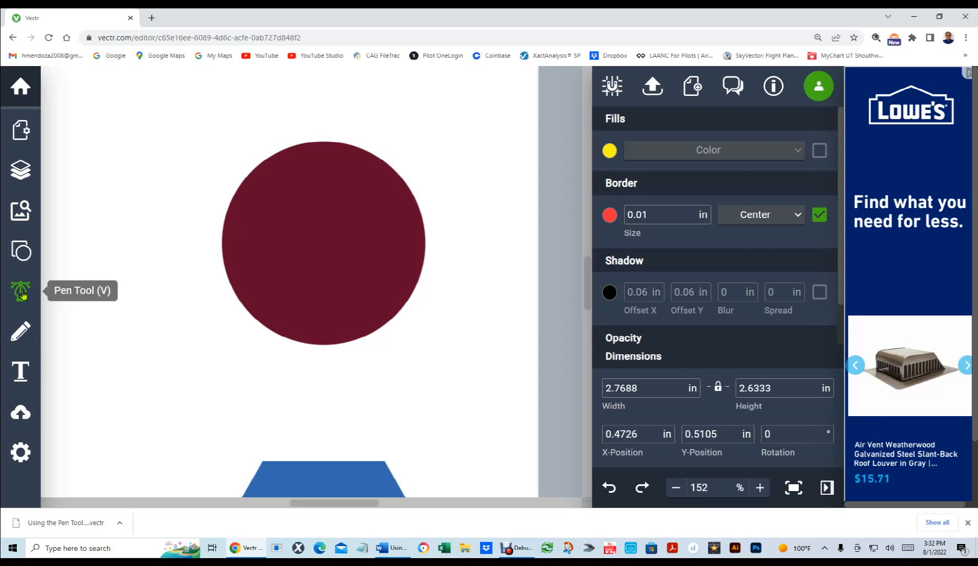
click(335, 248)
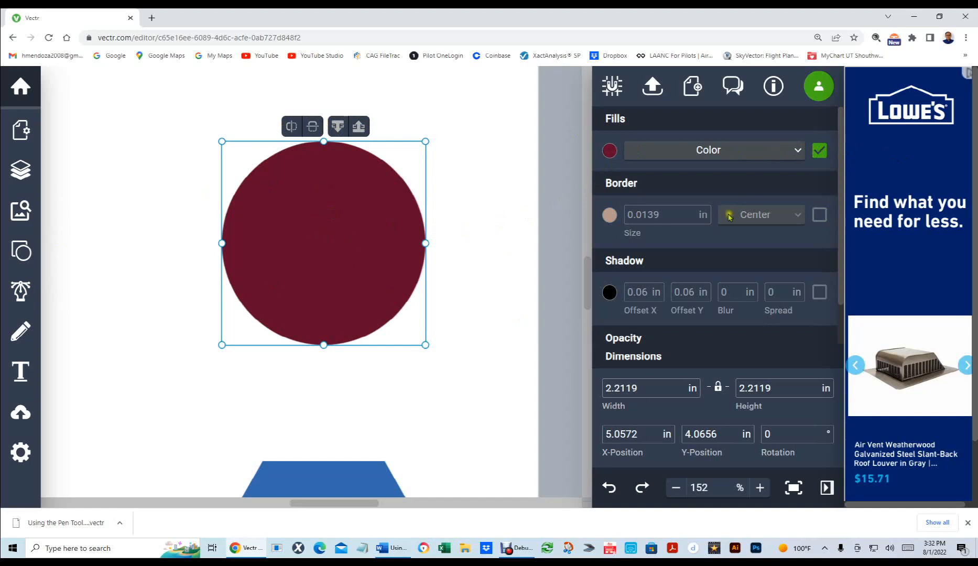
click(819, 152)
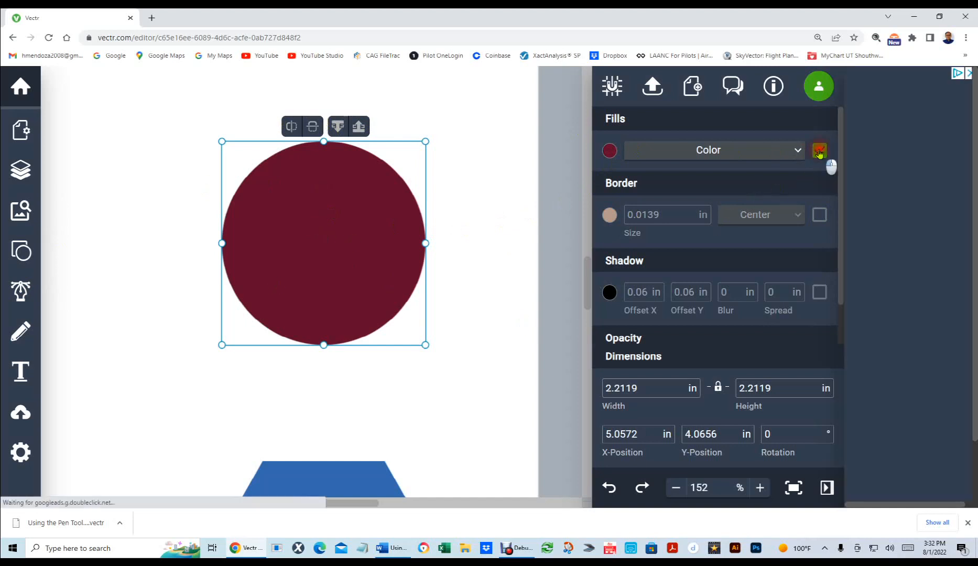
click(819, 215)
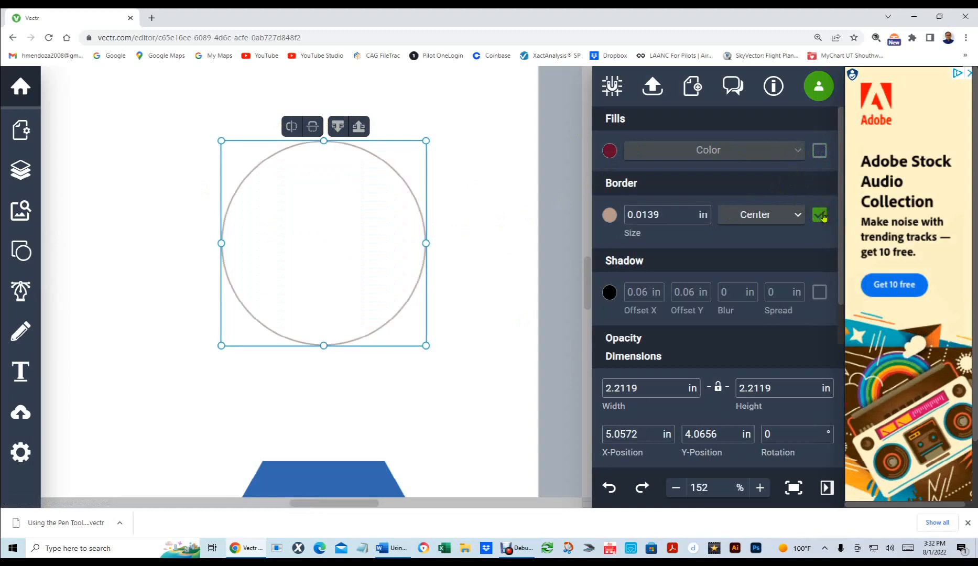
click(609, 216)
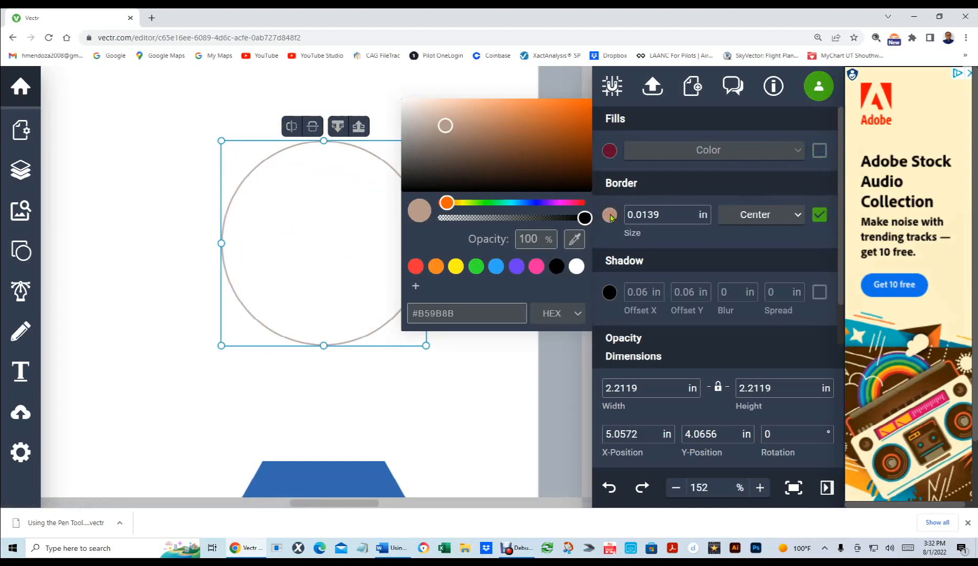
click(556, 266)
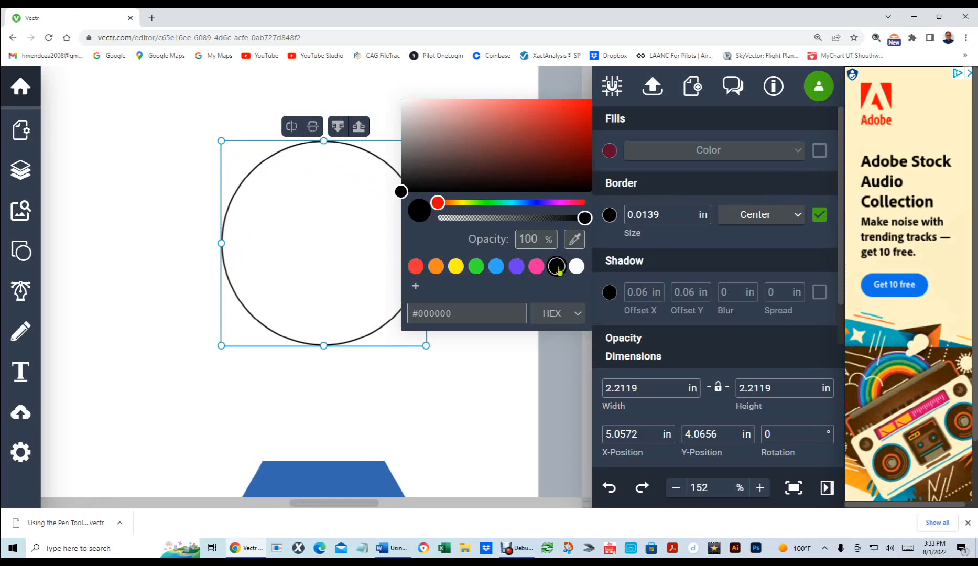
click(141, 196)
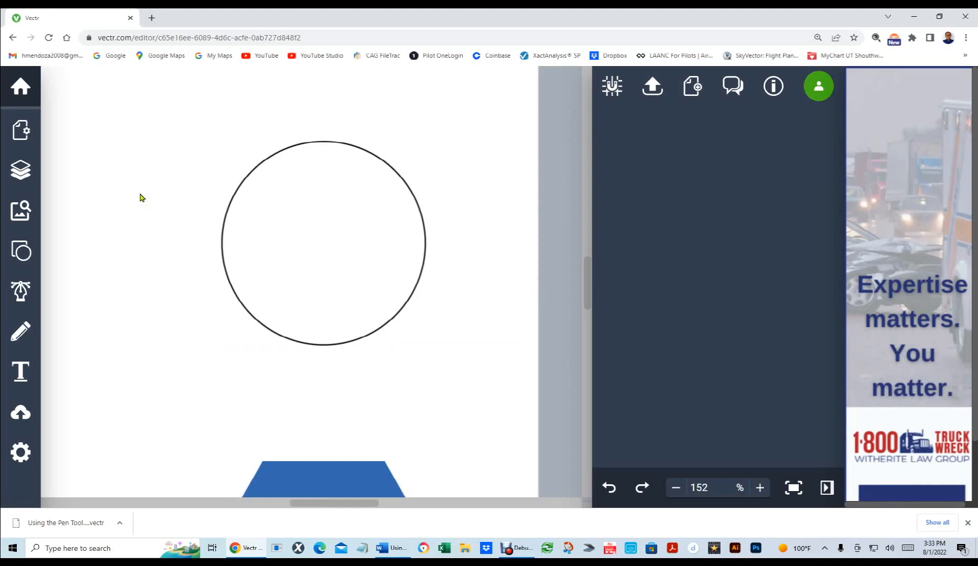
Step: Try starting a Pen tool path at the circle's topmost point, with a horizontal handle extending left to shape the curve toward its leftmost point
click(23, 291)
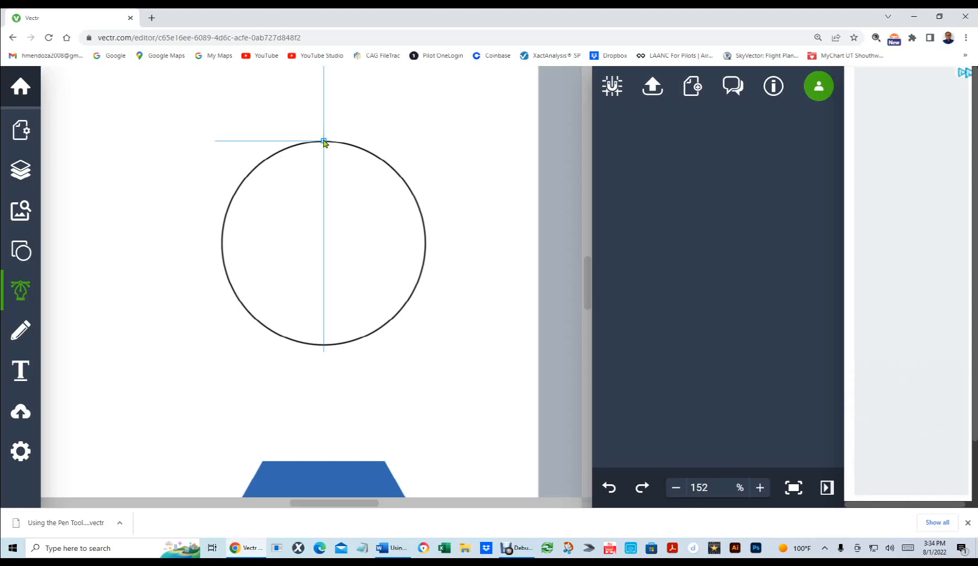
click(324, 141)
drag(324, 141, 258, 143)
drag(258, 141, 259, 141)
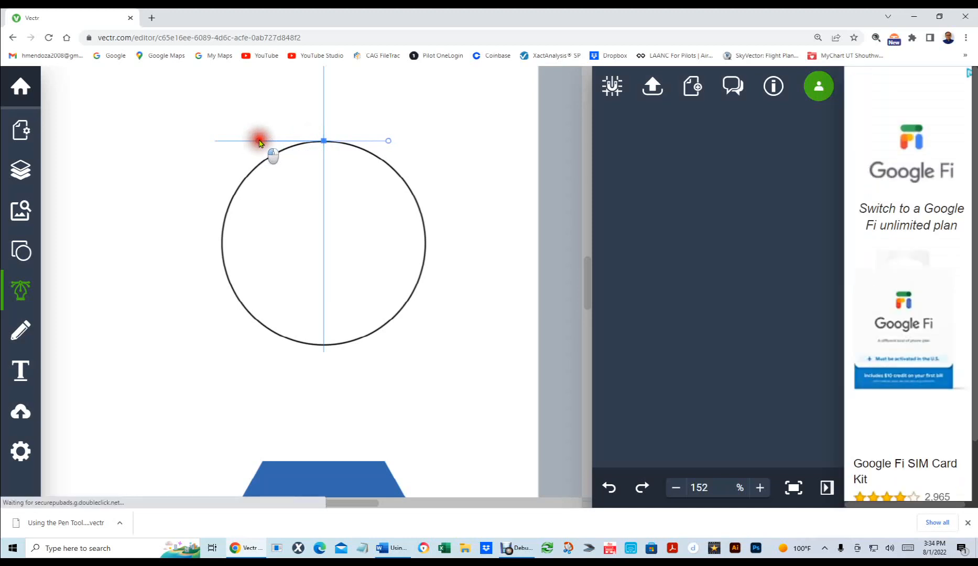
mouse_move(260, 142)
mouse_down()
mouse_move(261, 124)
mouse_move(262, 155)
mouse_move(263, 134)
mouse_move(264, 143)
mouse_up()
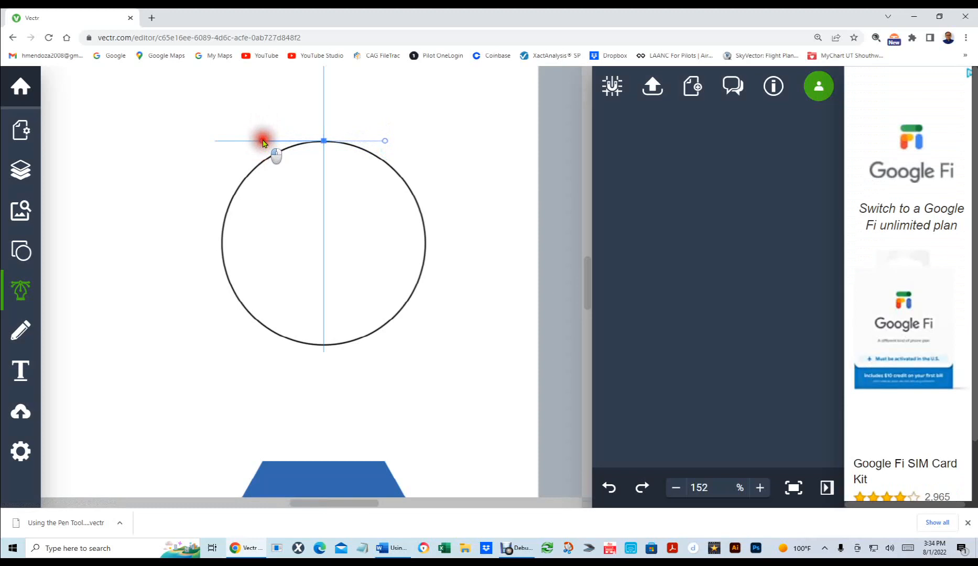
drag(264, 143, 263, 129)
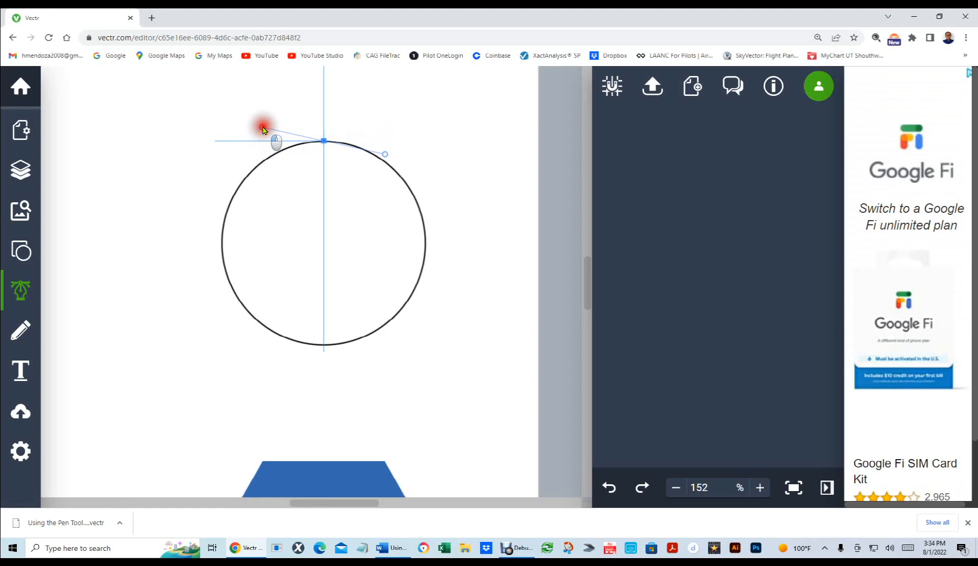
drag(263, 127, 263, 126)
mouse_move(263, 128)
mouse_down()
mouse_move(257, 141)
mouse_move(272, 138)
mouse_move(253, 144)
mouse_move(271, 144)
mouse_move(255, 142)
mouse_up()
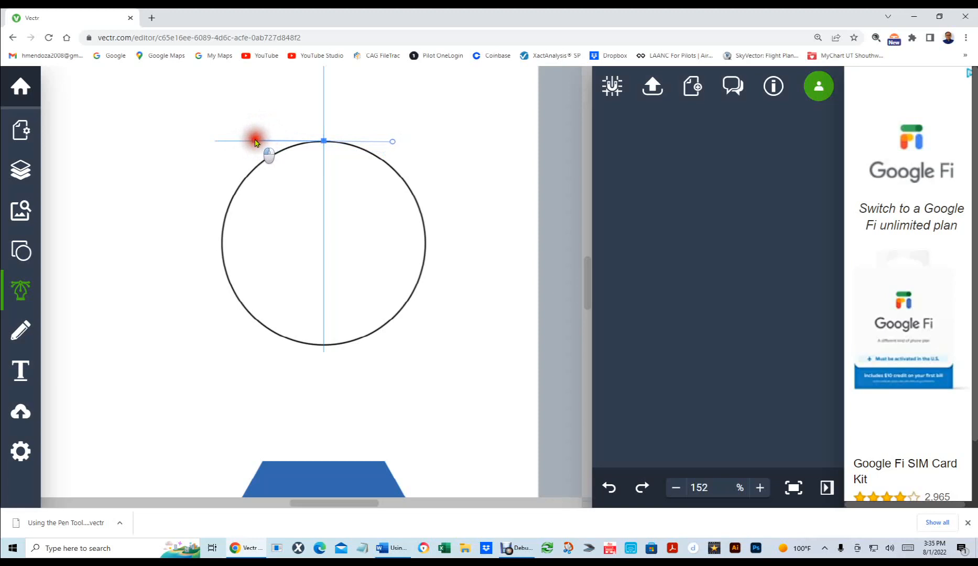
drag(256, 142, 220, 243)
click(233, 164)
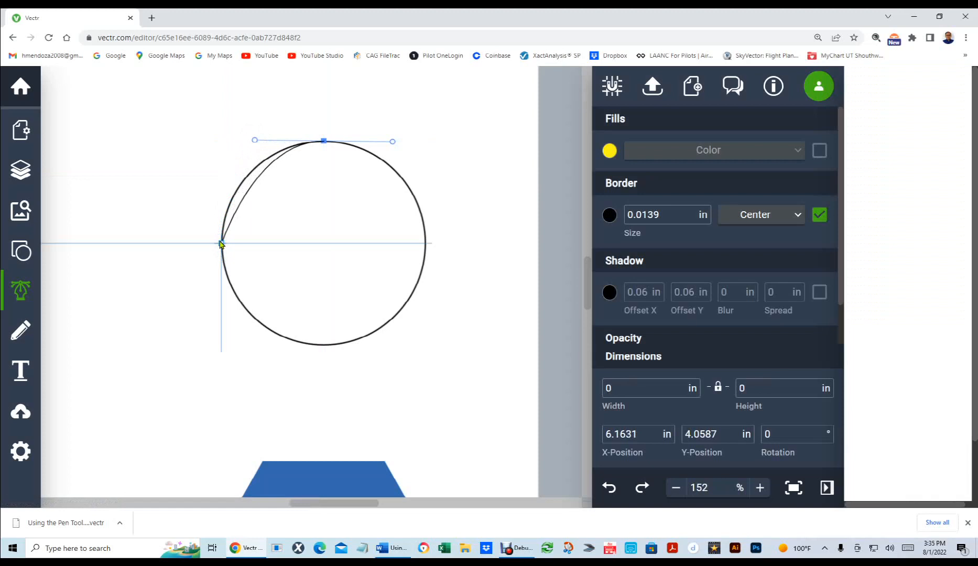
drag(220, 243, 221, 243)
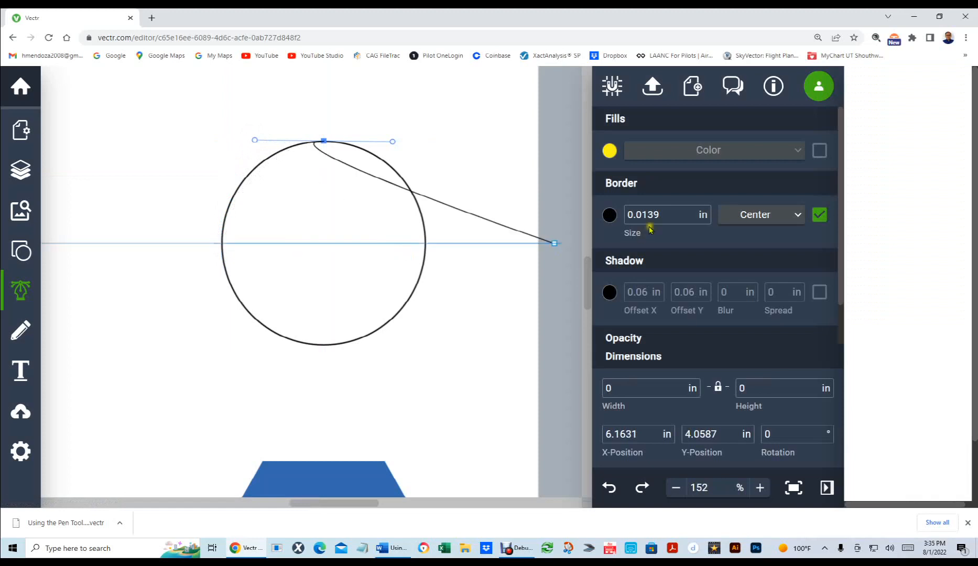
Step: Set the pen path's border colour to red, #F72F3A
click(609, 214)
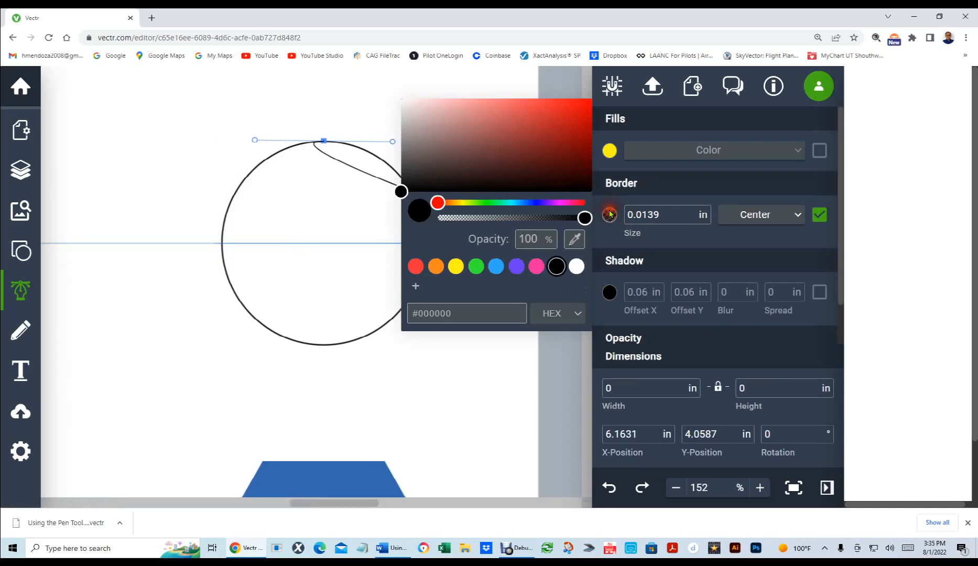
click(415, 265)
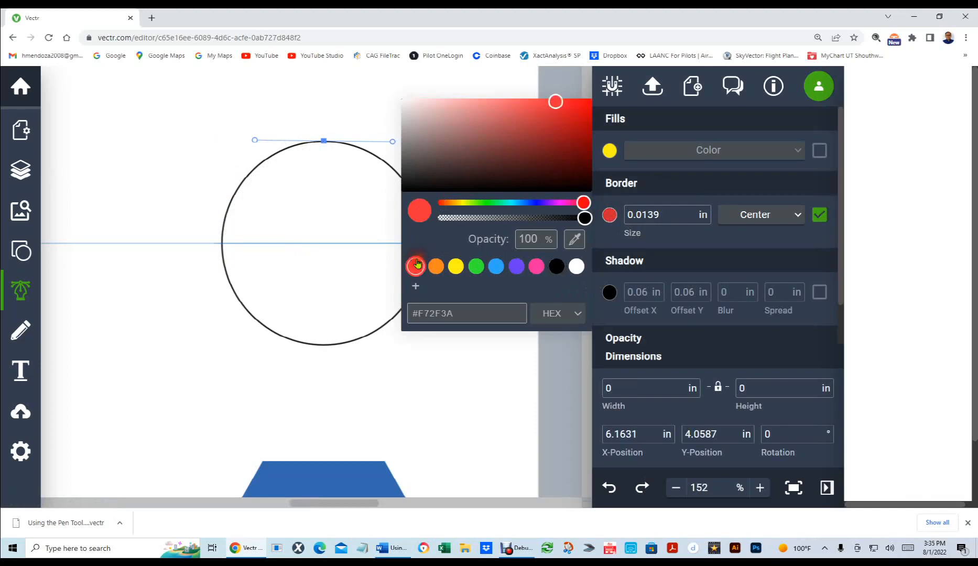
click(822, 213)
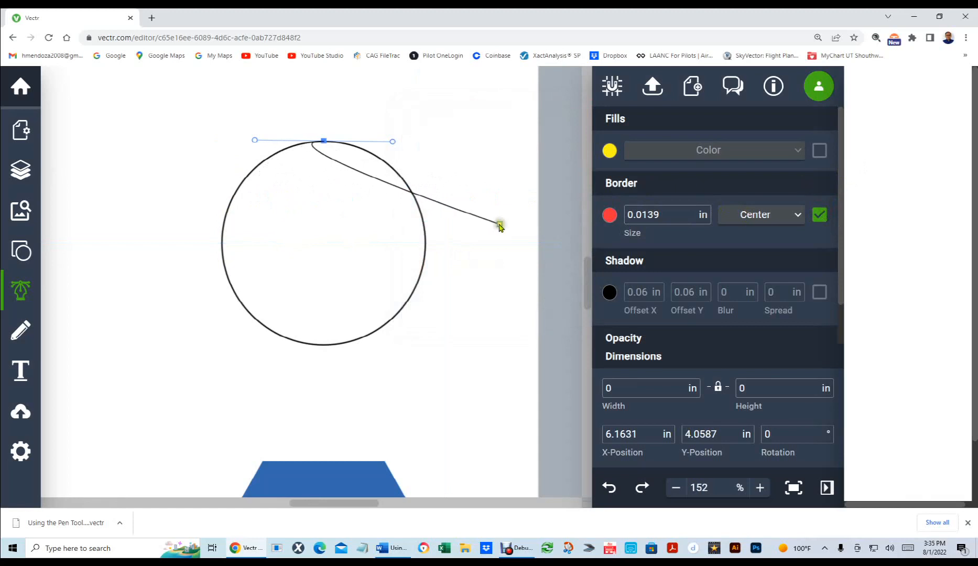
click(610, 216)
click(415, 267)
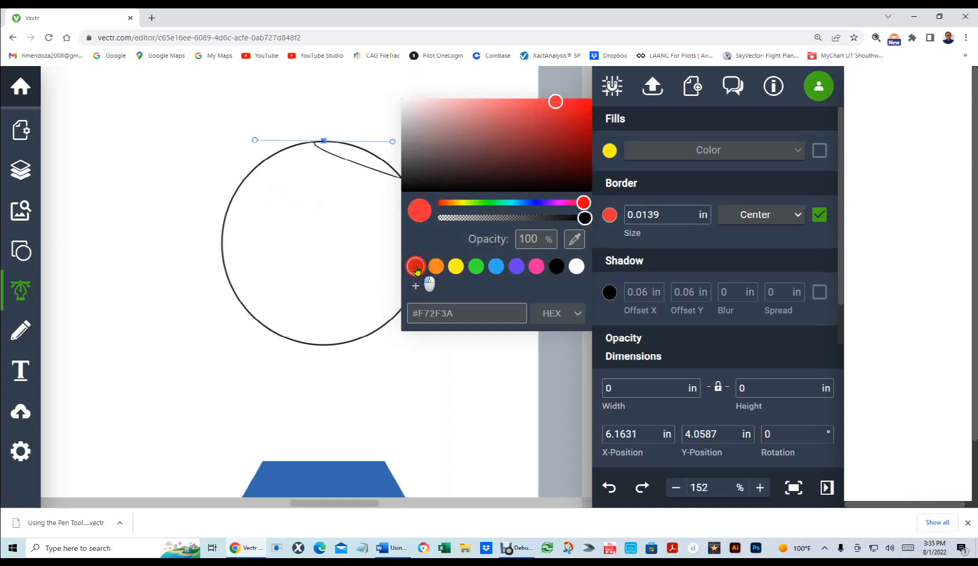
click(821, 214)
click(821, 214)
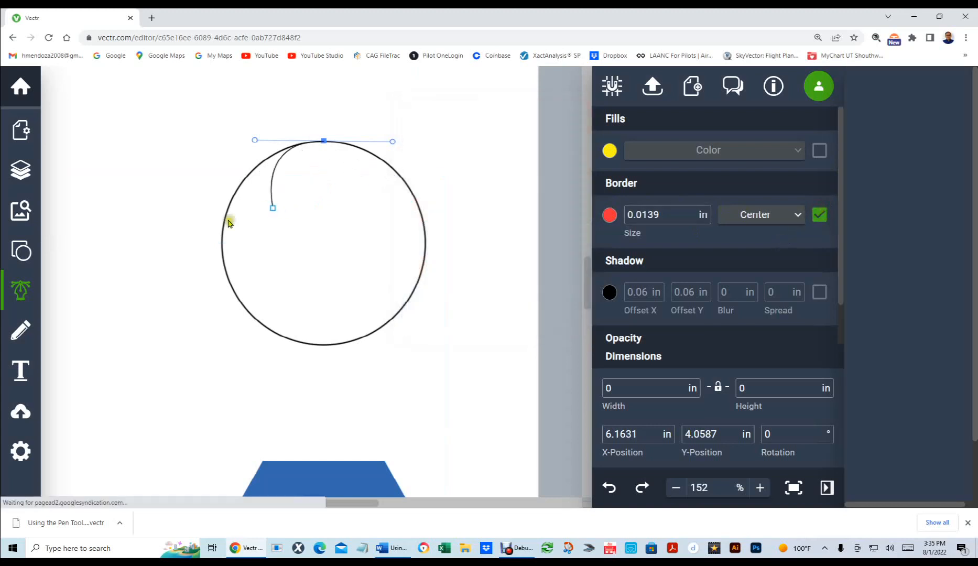
Step: Try to curve the red path to the circle's leftmost point using a downward vertical handle, and discard the path
click(220, 233)
key(ctrl+z)
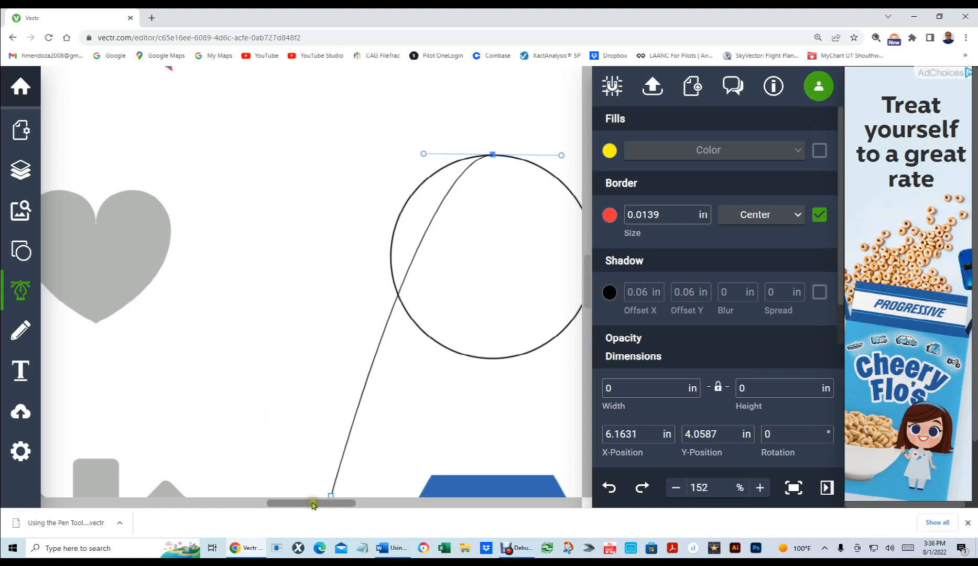
drag(311, 504, 318, 502)
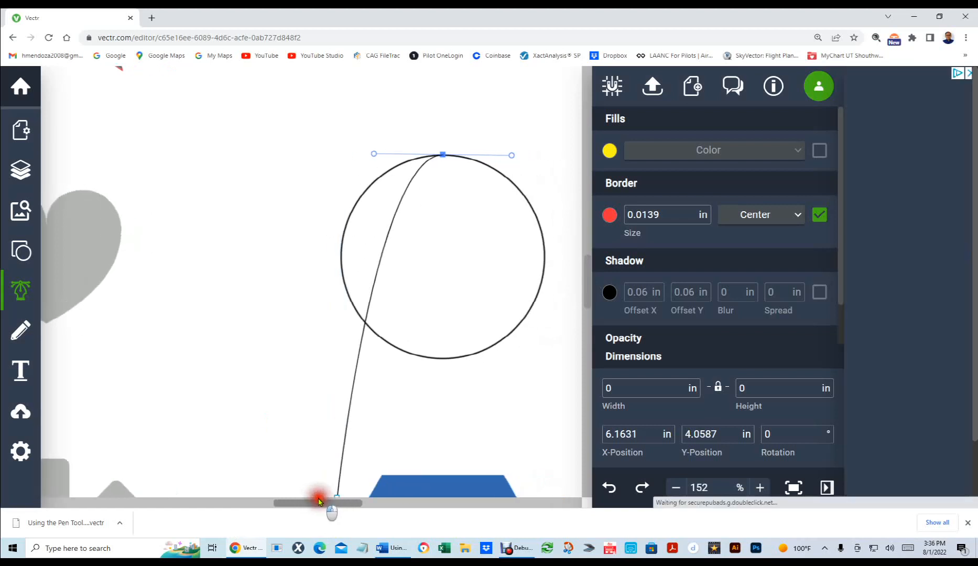
click(327, 287)
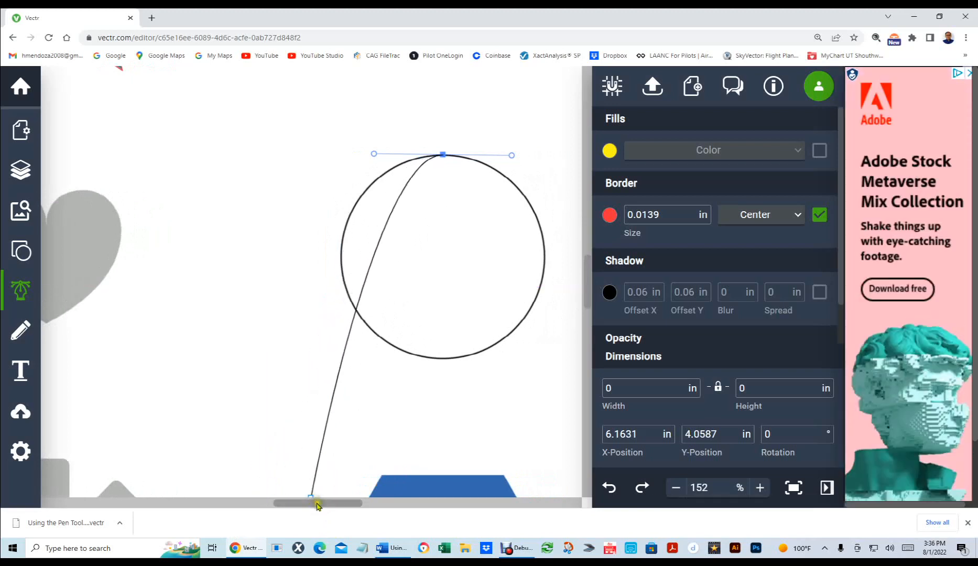
drag(316, 502, 332, 505)
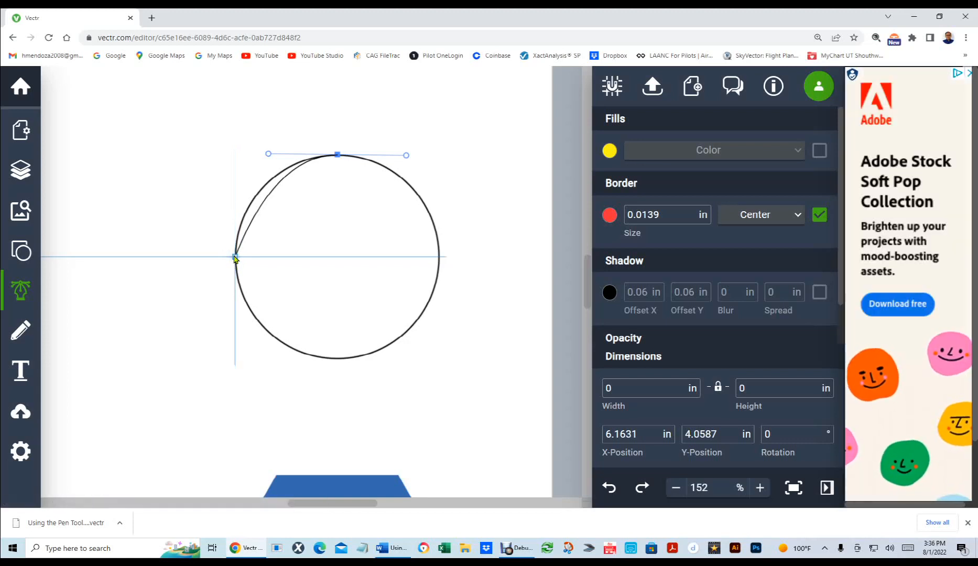
click(234, 257)
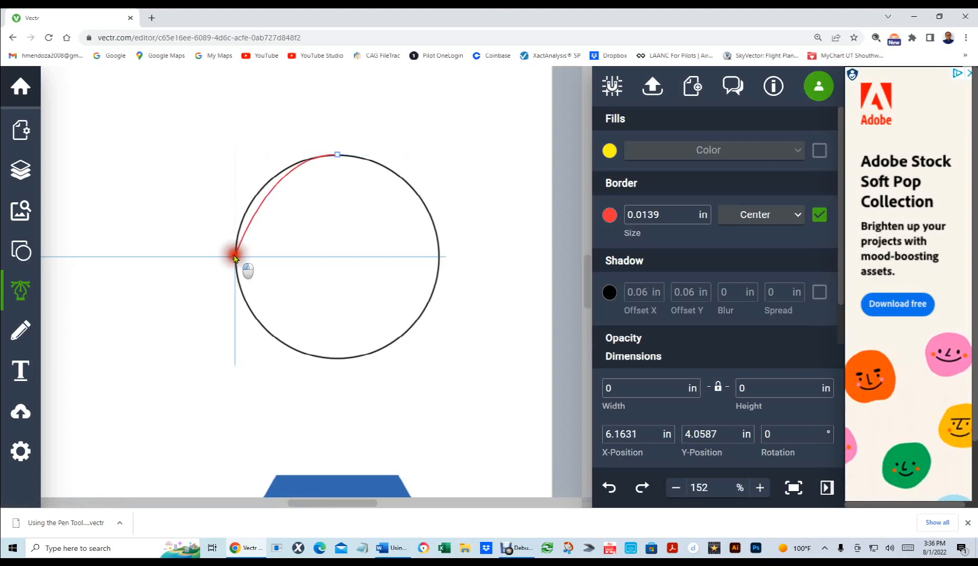
drag(234, 256, 236, 306)
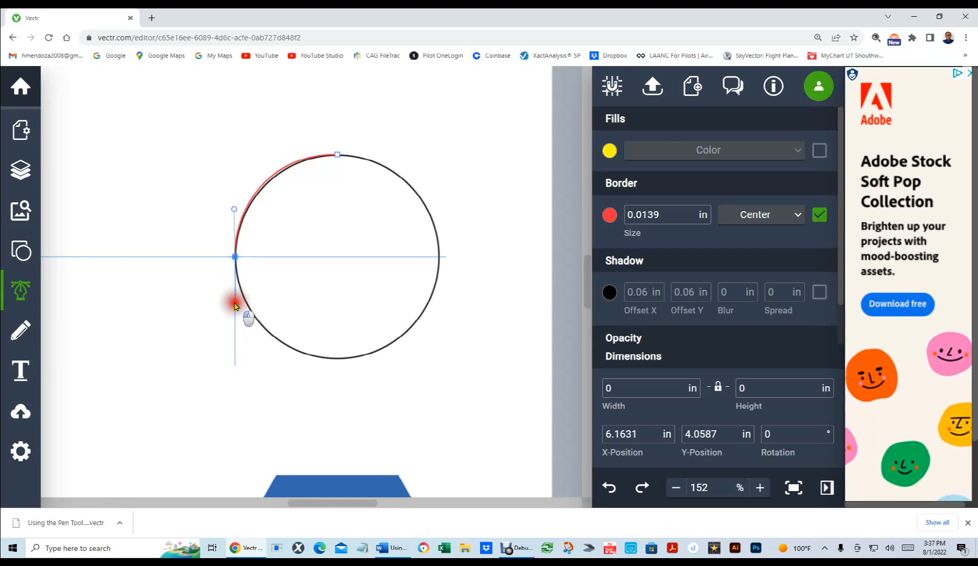
drag(235, 307, 236, 304)
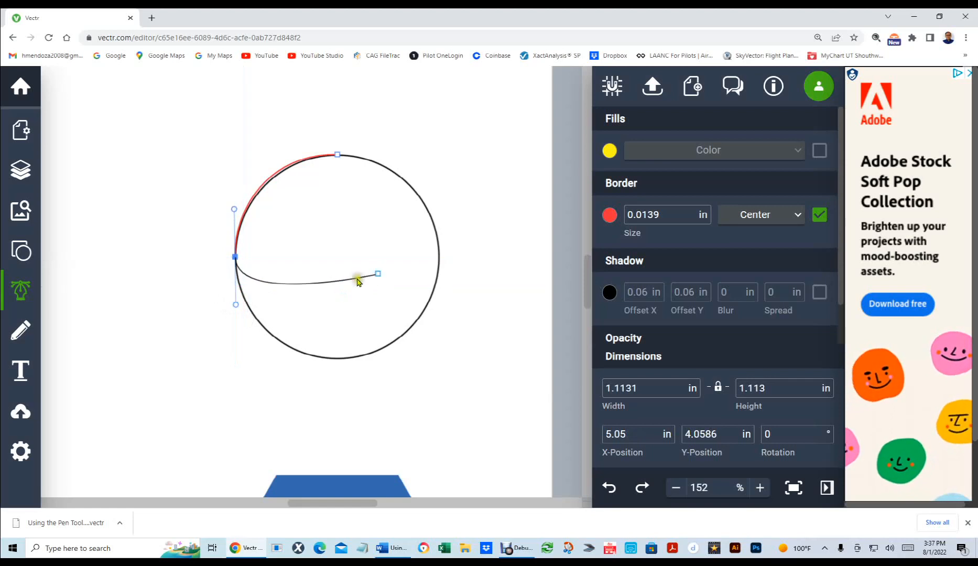
key(Escape)
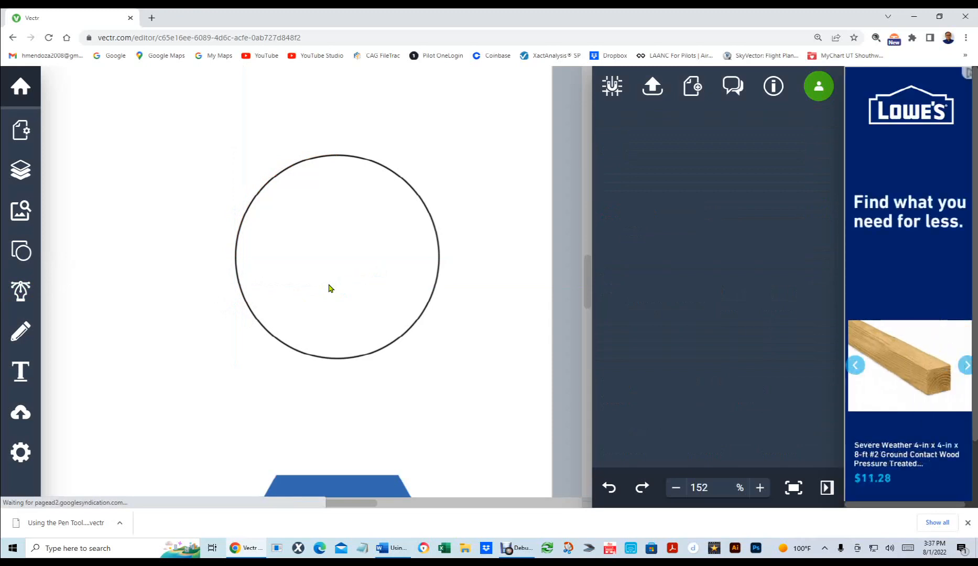
Step: Start a Pen tool path at the black circle's topmost point, with a horizontal handle extending left to about halfway toward the circle's left edge
click(3, 289)
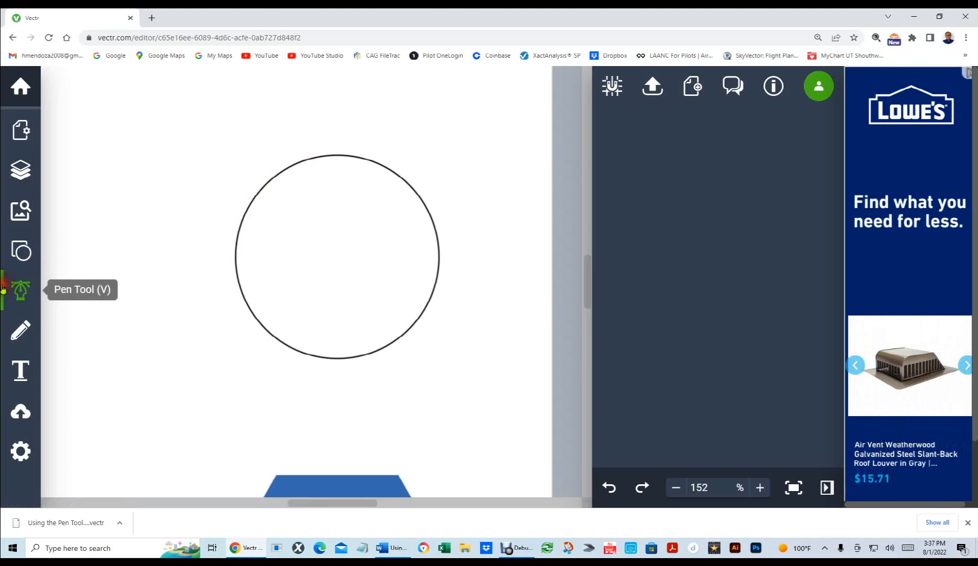
click(337, 155)
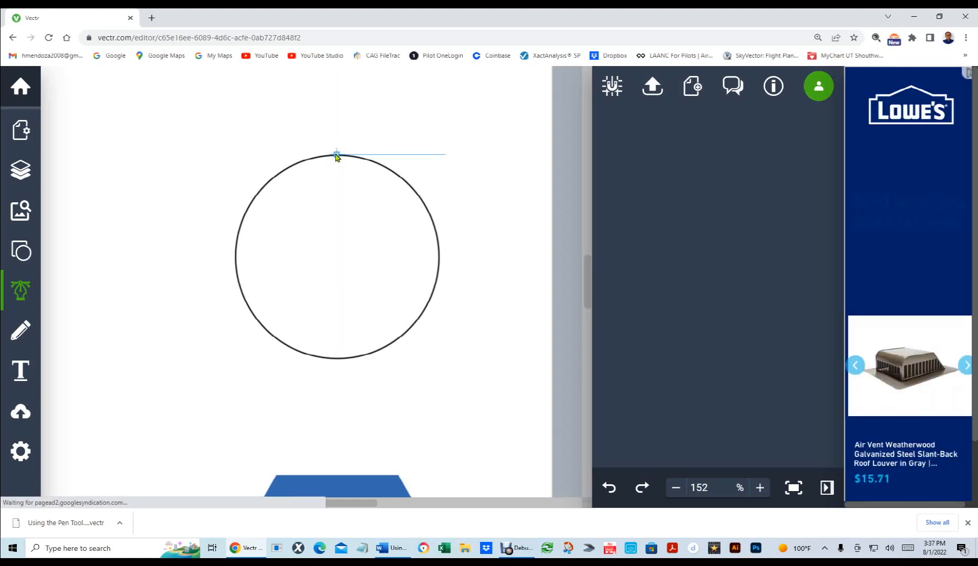
scroll(336, 155, up, 5)
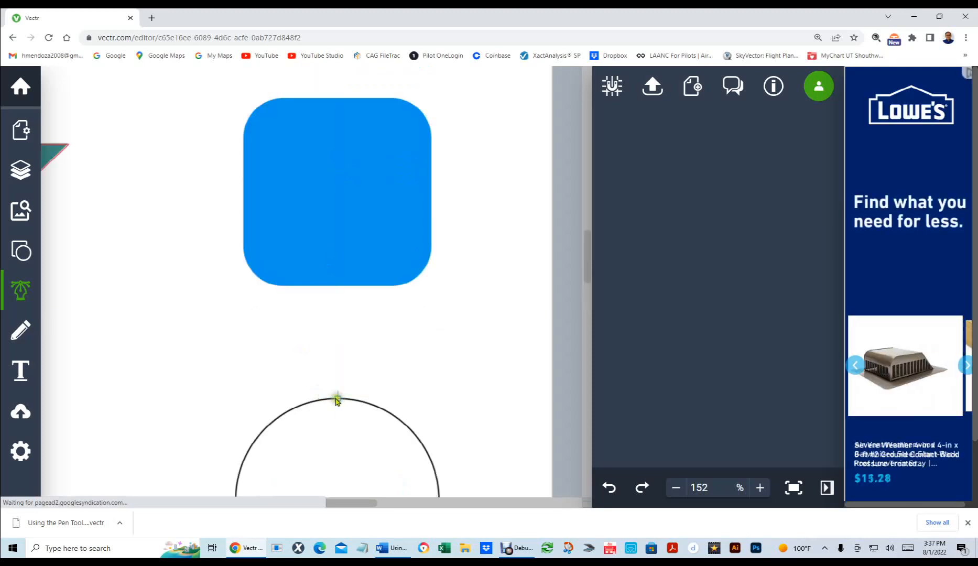
click(335, 399)
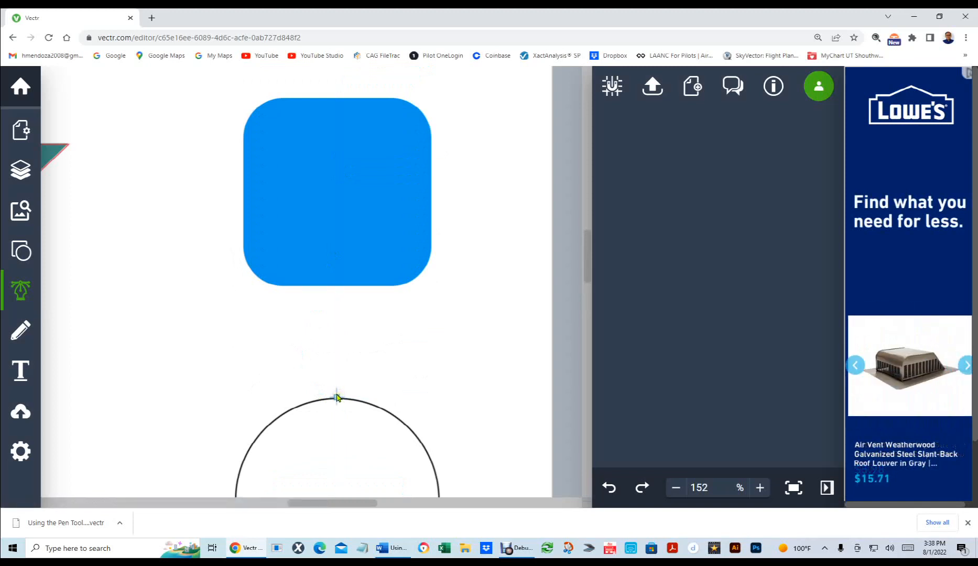
drag(588, 254, 587, 270)
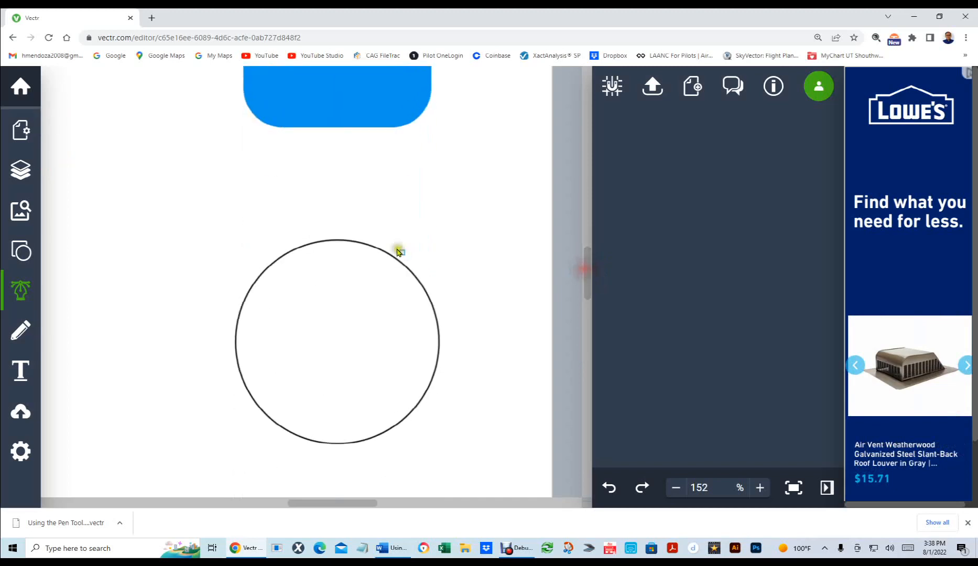
click(338, 241)
drag(338, 241, 287, 242)
drag(287, 241, 286, 241)
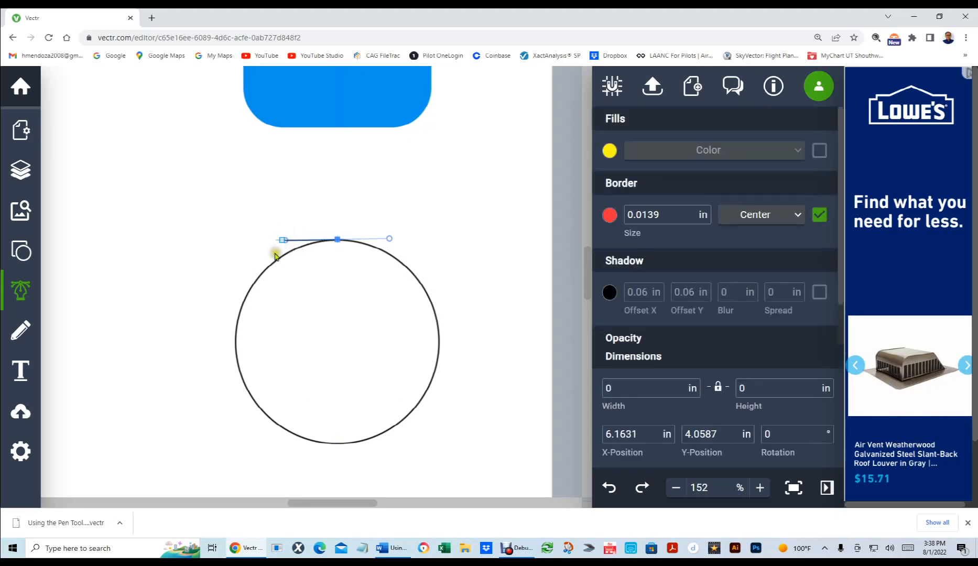
Step: Curve the path through the circle's leftmost point with a downward vertical handle, and on to its bottommost point with a handle extending right
click(235, 337)
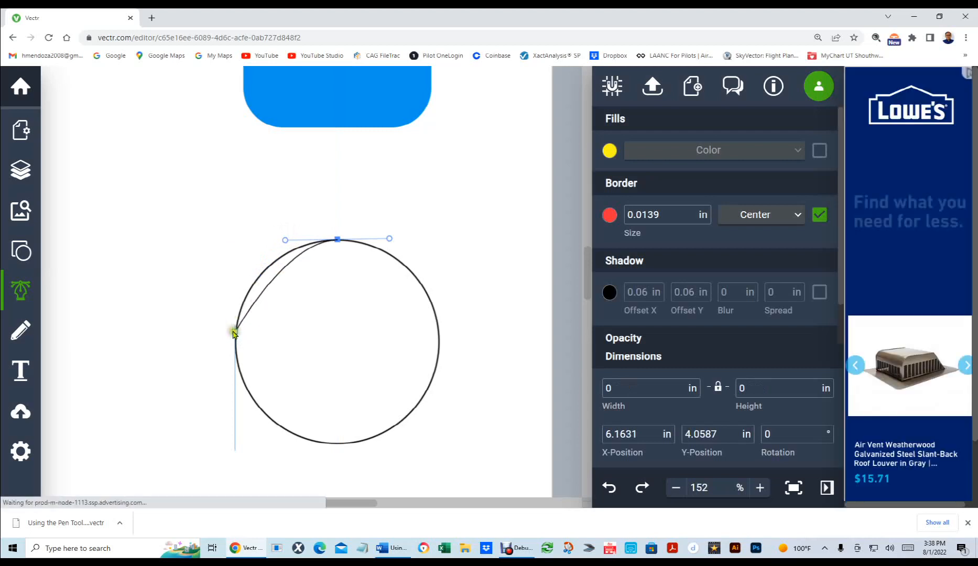
drag(233, 343, 234, 390)
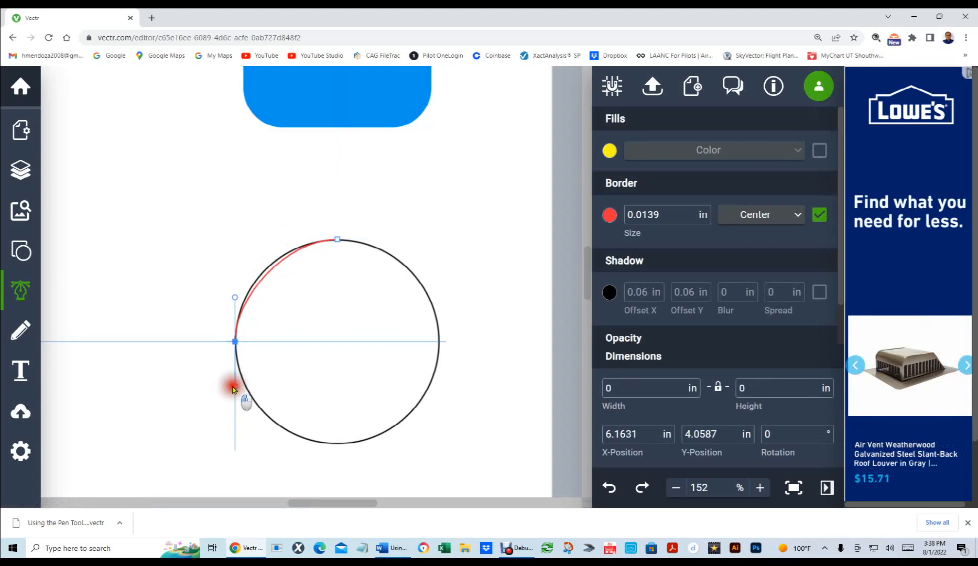
drag(233, 389, 233, 389)
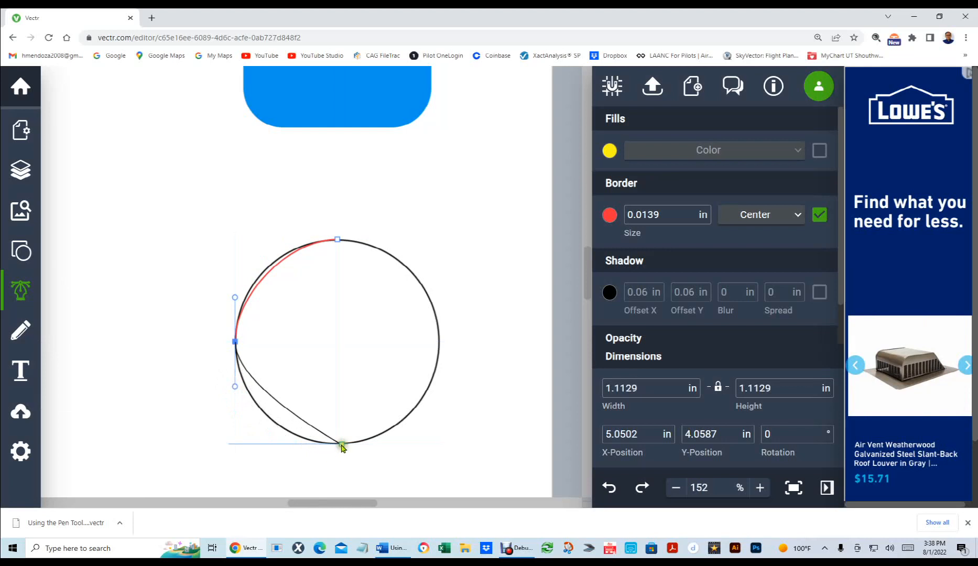
drag(339, 445, 379, 444)
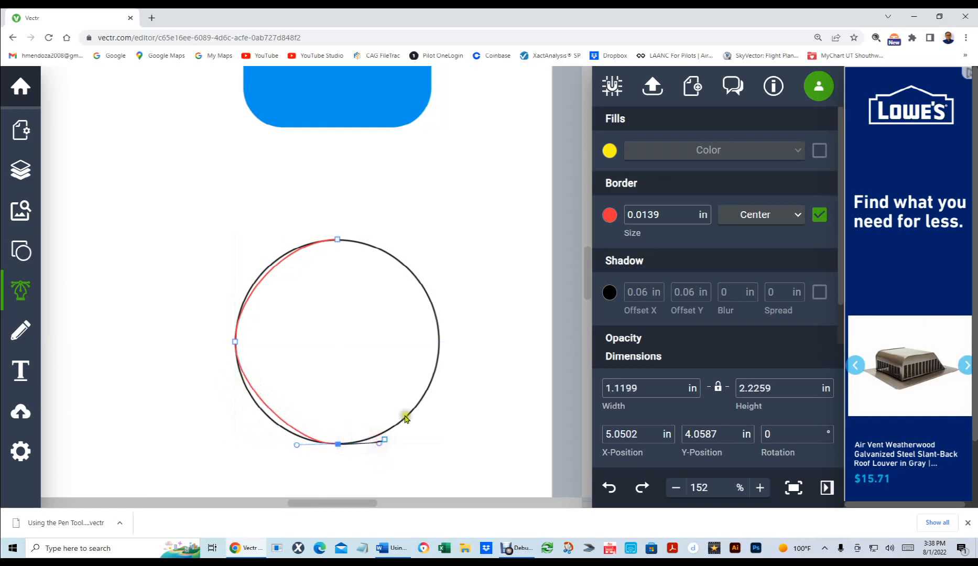
Step: Curve the path to the circle's rightmost point with an upward vertical handle, and close it at the topmost starting point
click(440, 343)
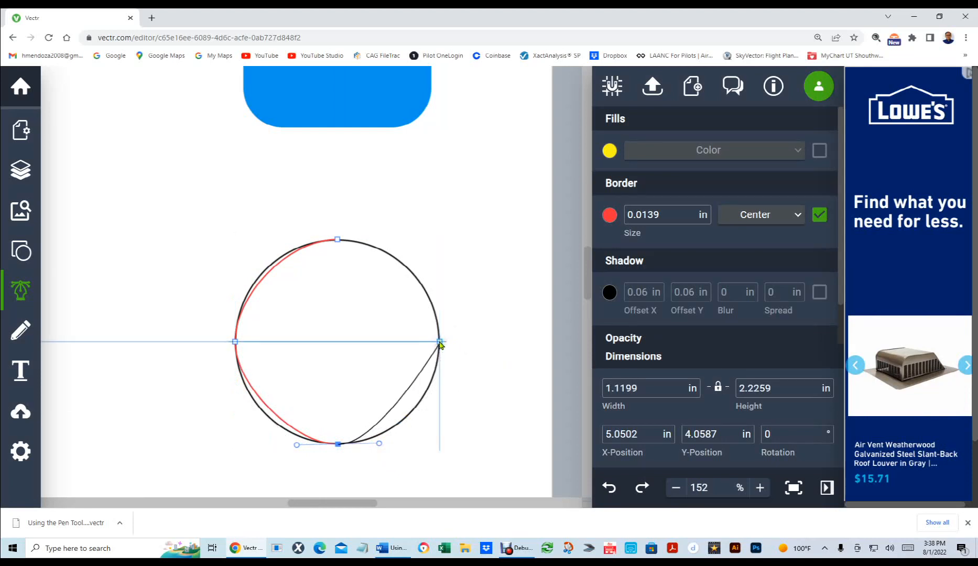
drag(440, 343, 440, 298)
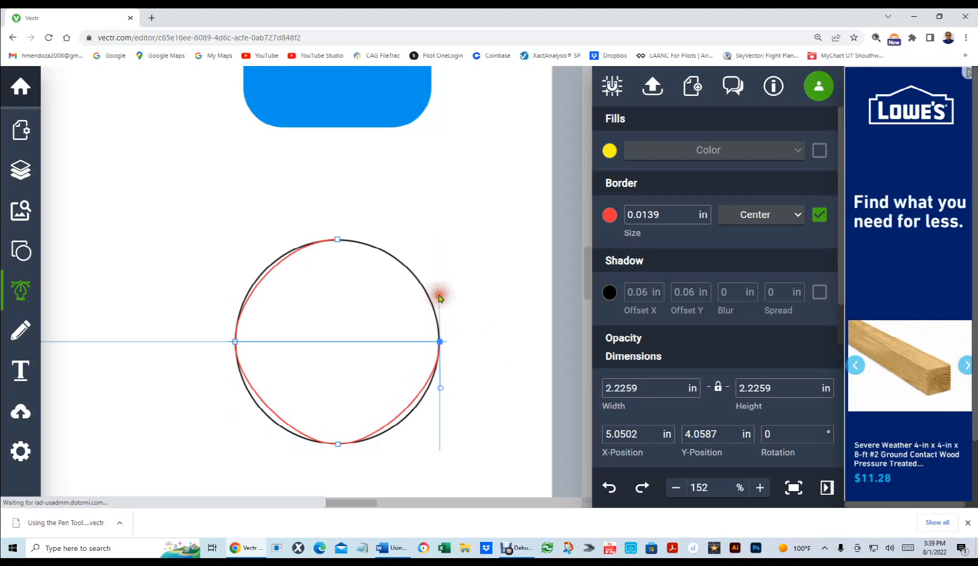
click(337, 240)
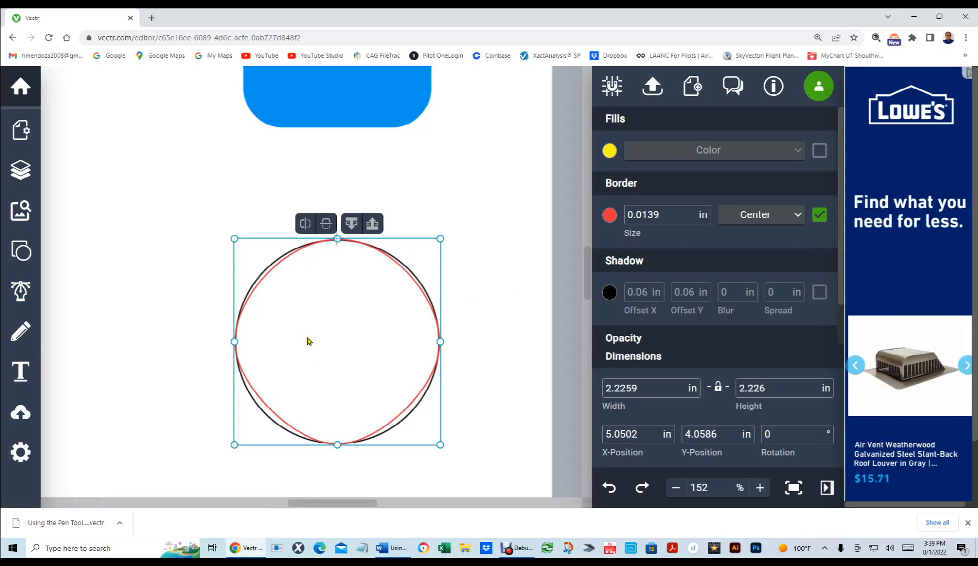
Step: Edit the red path's points and lengthen the bottommost point's horizontal handles so the lower arcs follow the black circle
double_click(350, 438)
click(339, 444)
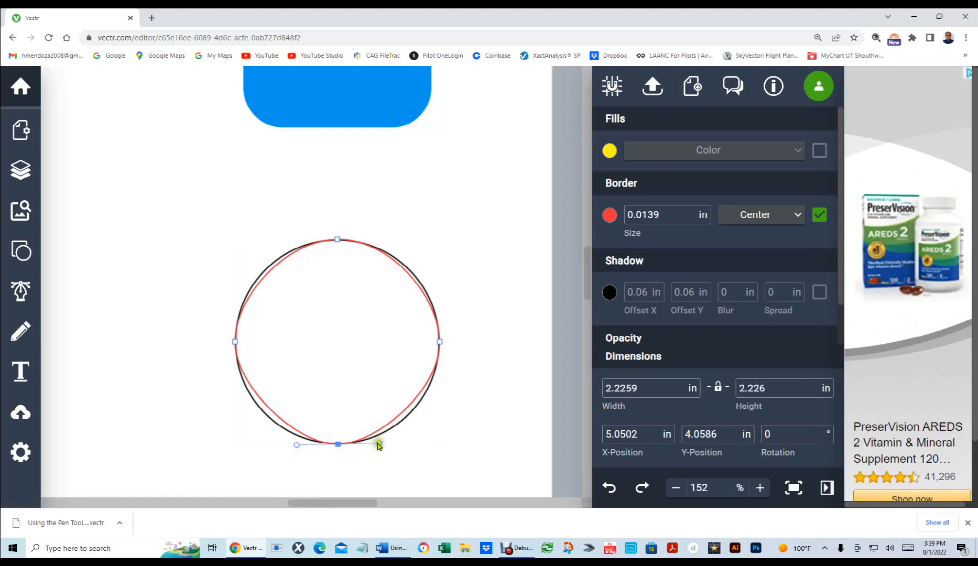
drag(378, 445, 401, 442)
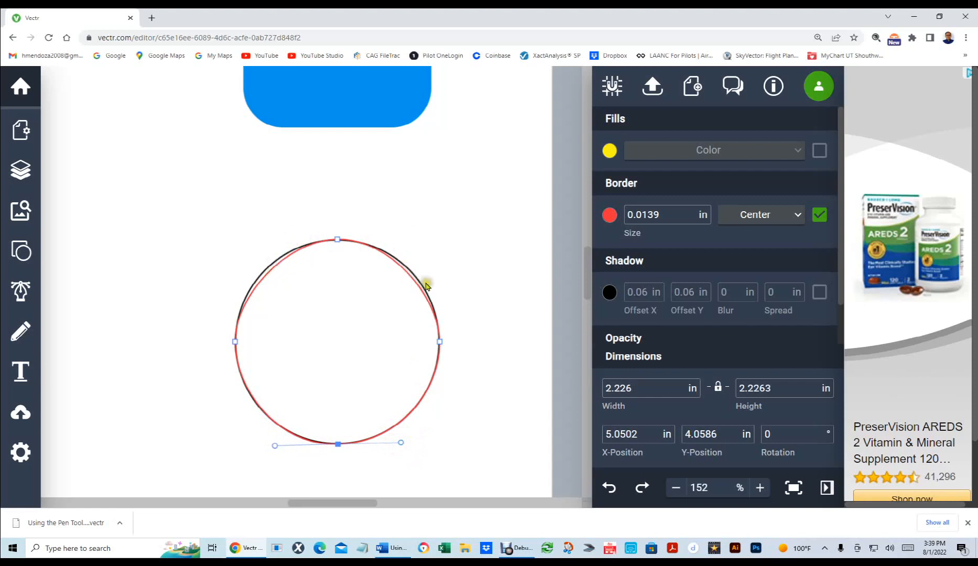
Step: Lengthen the red path's topmost point handles so the upper arcs match the black circle, and deselect the path
click(337, 240)
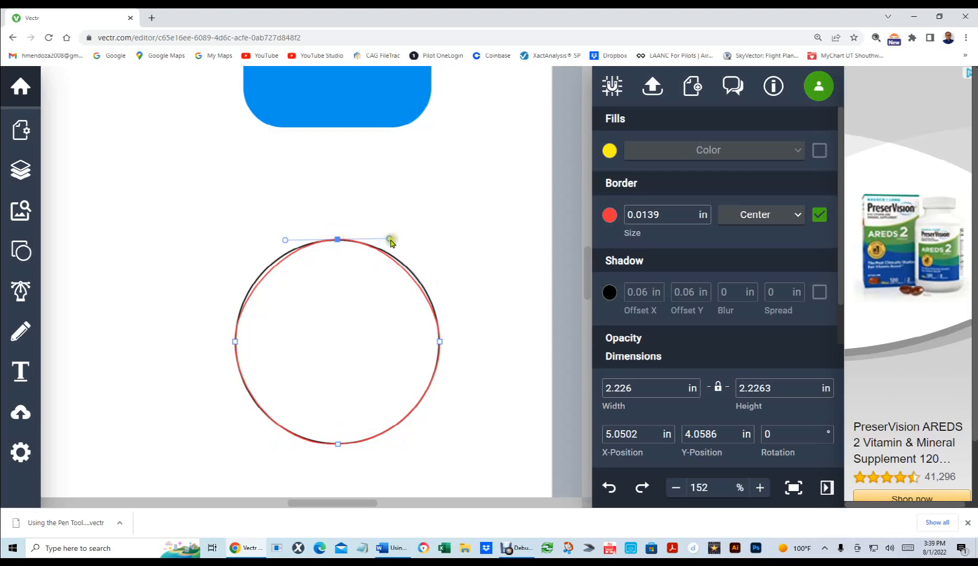
drag(389, 240, 400, 241)
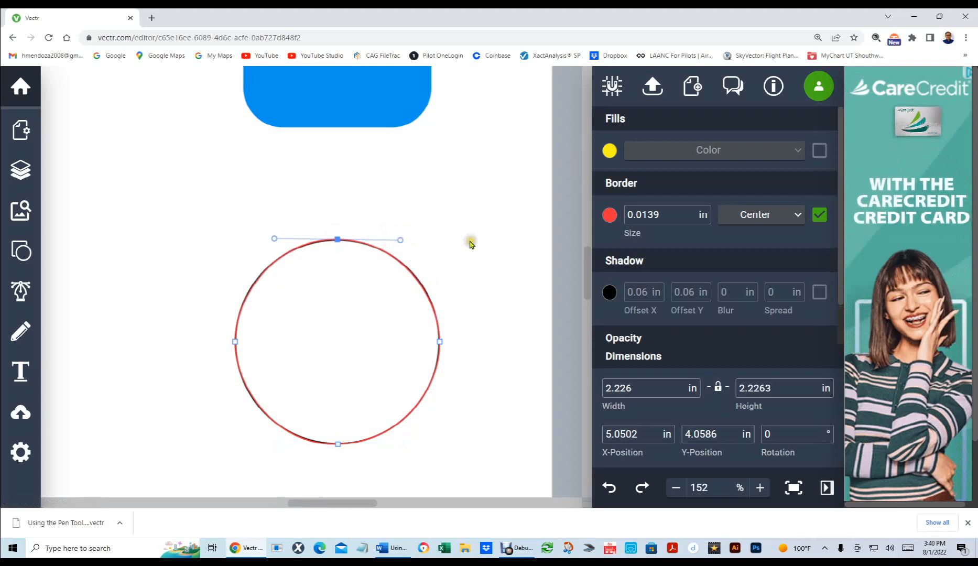
click(470, 244)
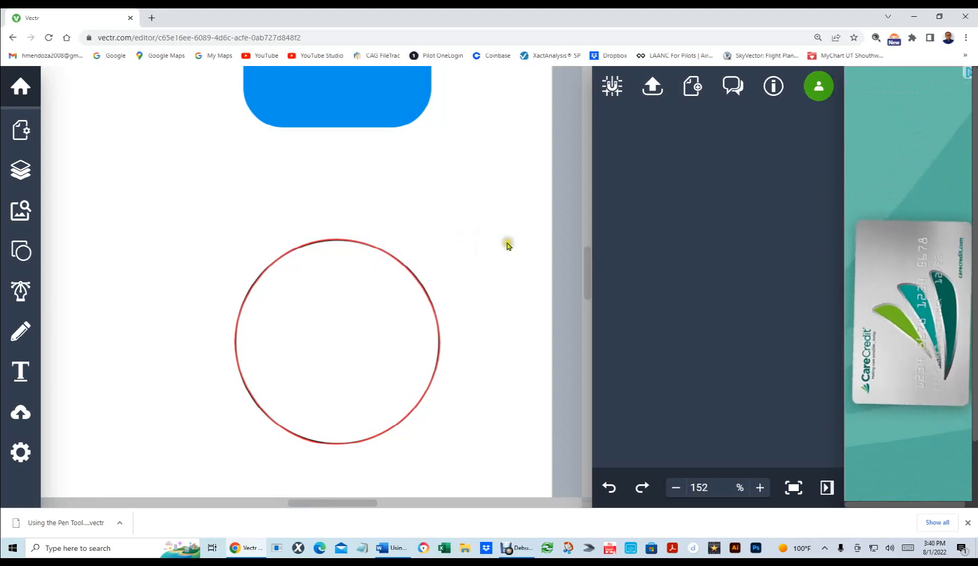
Step: Try moving the red traced circle up and left off the black circle, undo the move, and deselect it
scroll(450, 255, down, 3)
scroll(450, 256, down, 1)
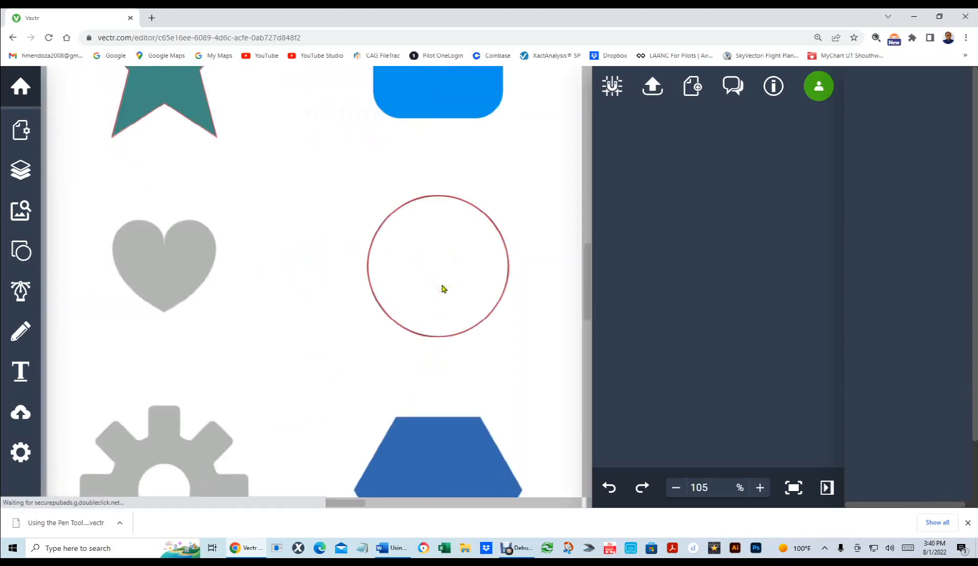
scroll(443, 287, down, 3)
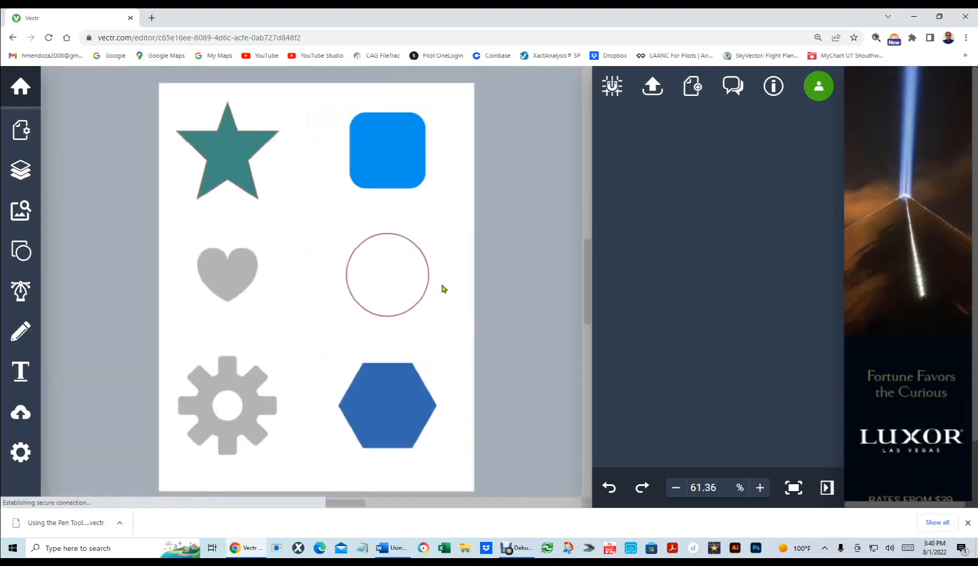
scroll(436, 262, up, 2)
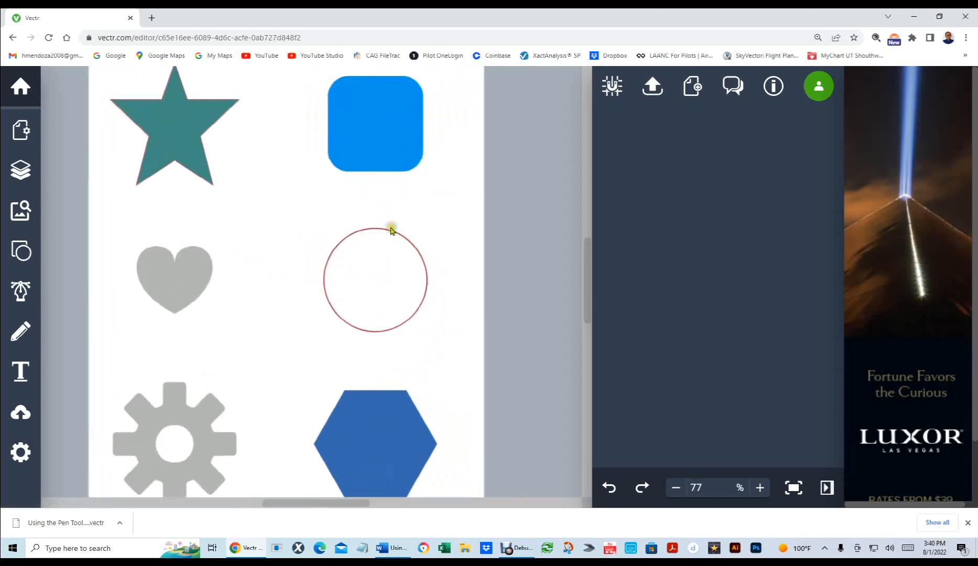
drag(392, 232, 292, 184)
click(454, 236)
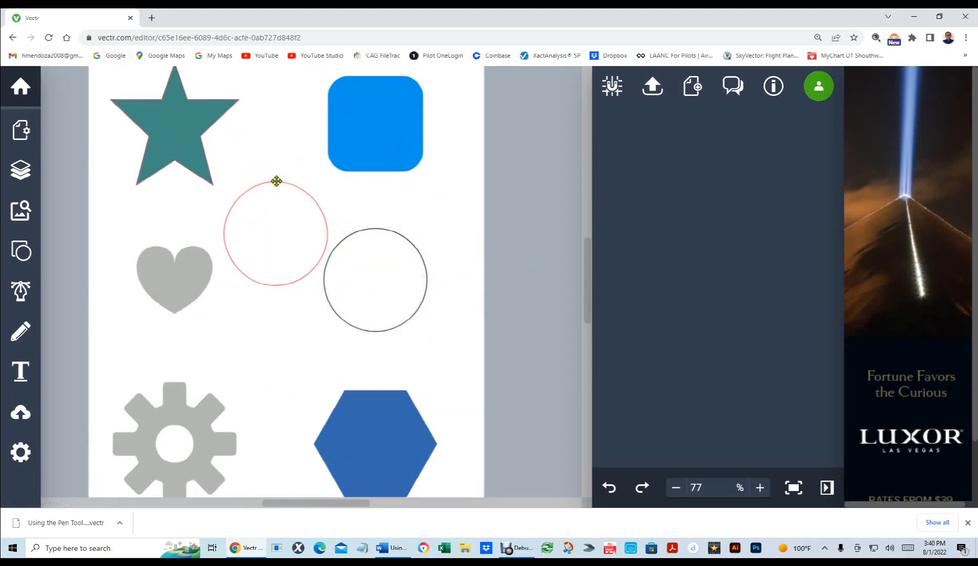
key(ctrl+z)
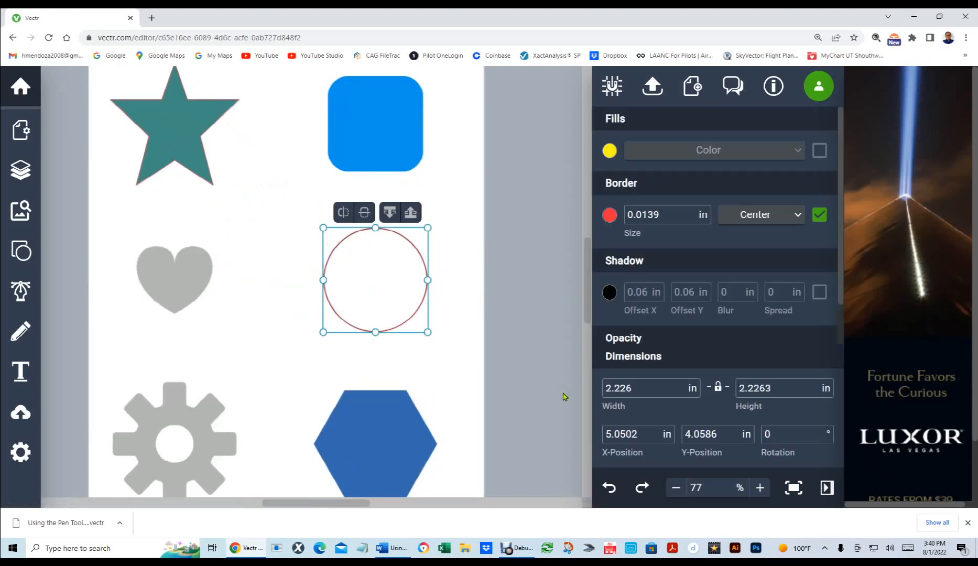
click(456, 264)
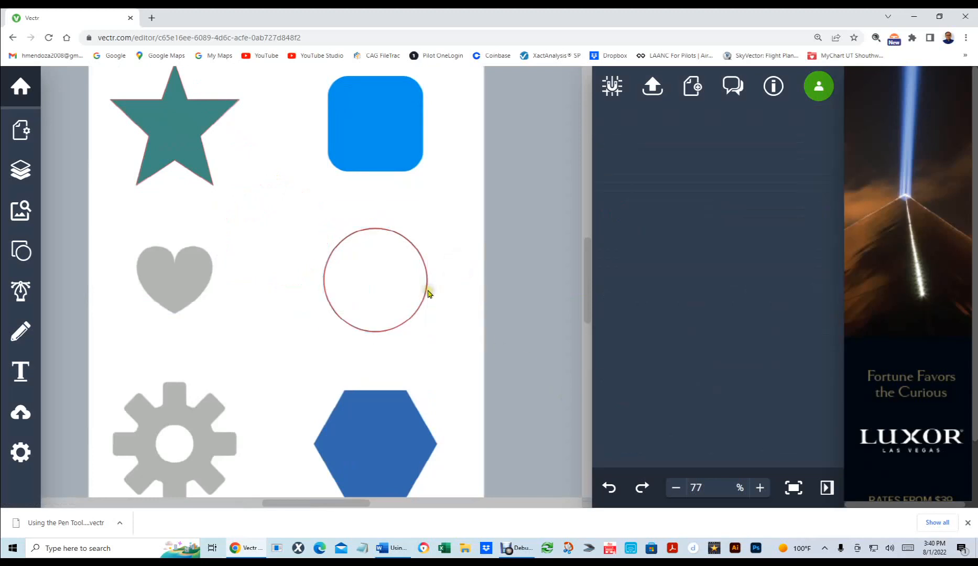
Step: Select the red path and the black circle together, shift both very slightly right, and deselect them
scroll(428, 293, up, 4)
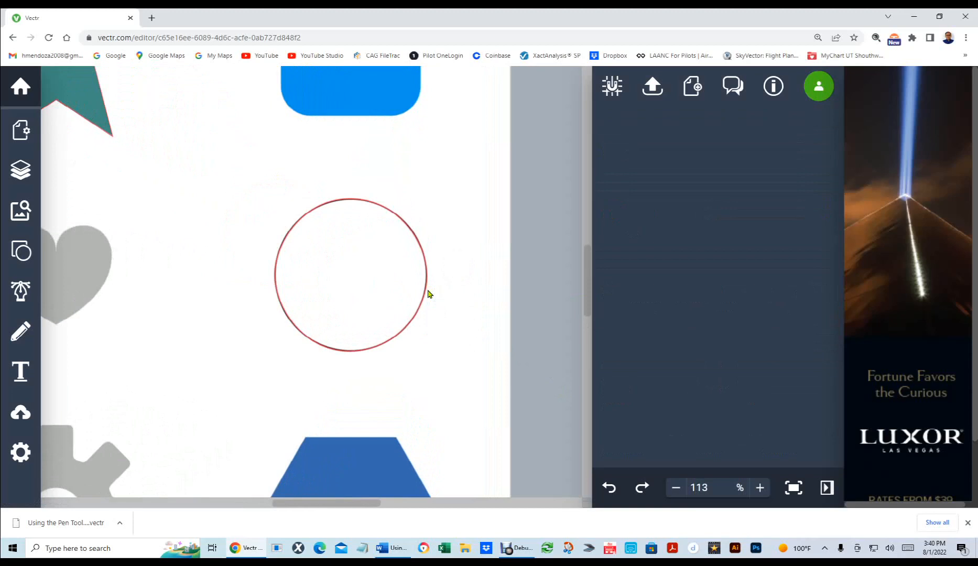
scroll(428, 293, up, 1)
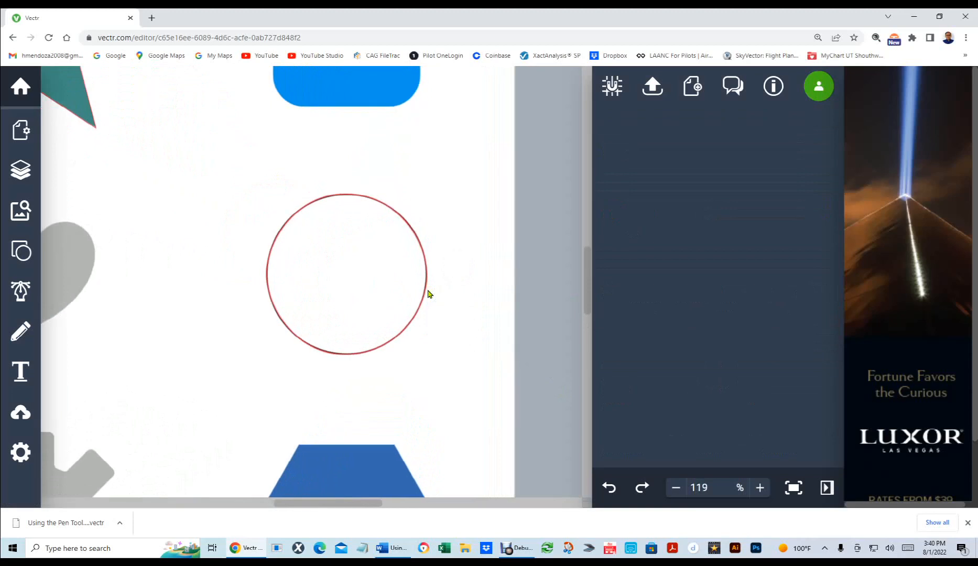
click(349, 196)
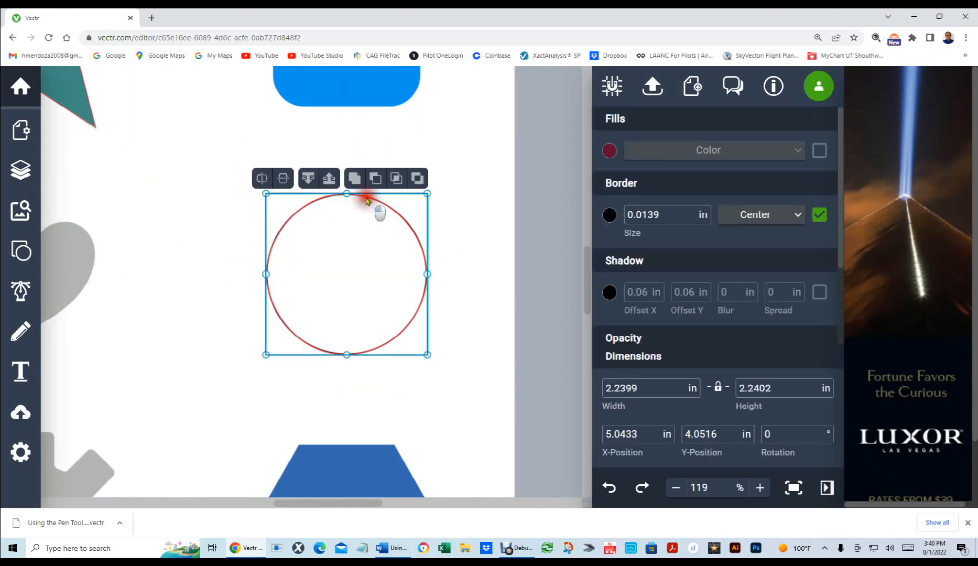
drag(368, 195, 369, 195)
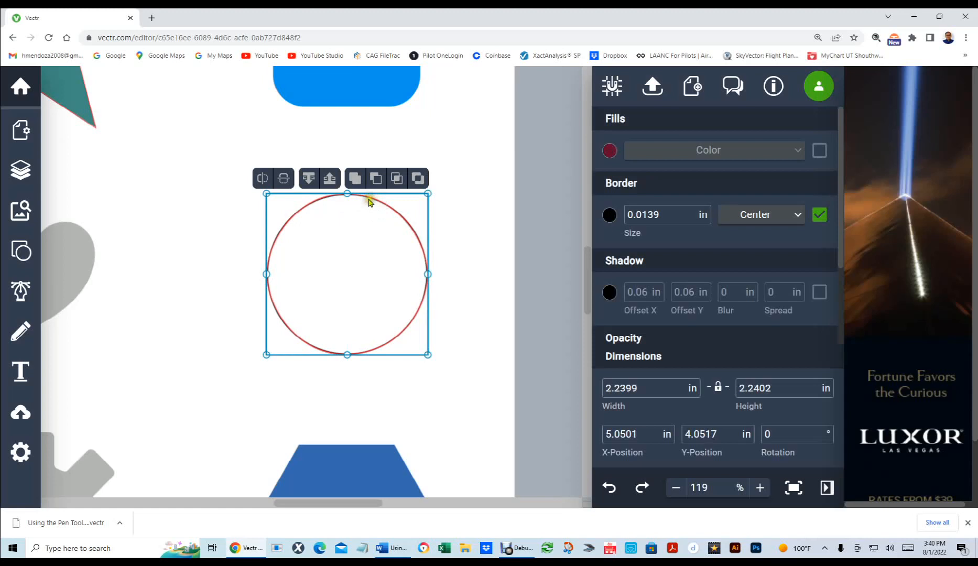
click(404, 230)
click(404, 219)
click(465, 263)
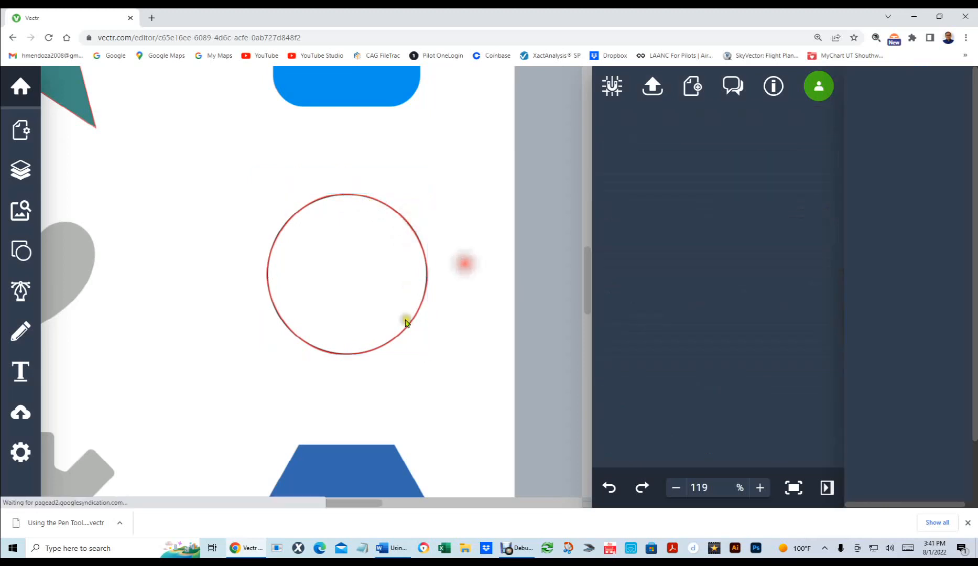
Step: Edit the red path's points and pull the topmost point's right handle down inside the circle to flatten the upper-right arc
click(406, 323)
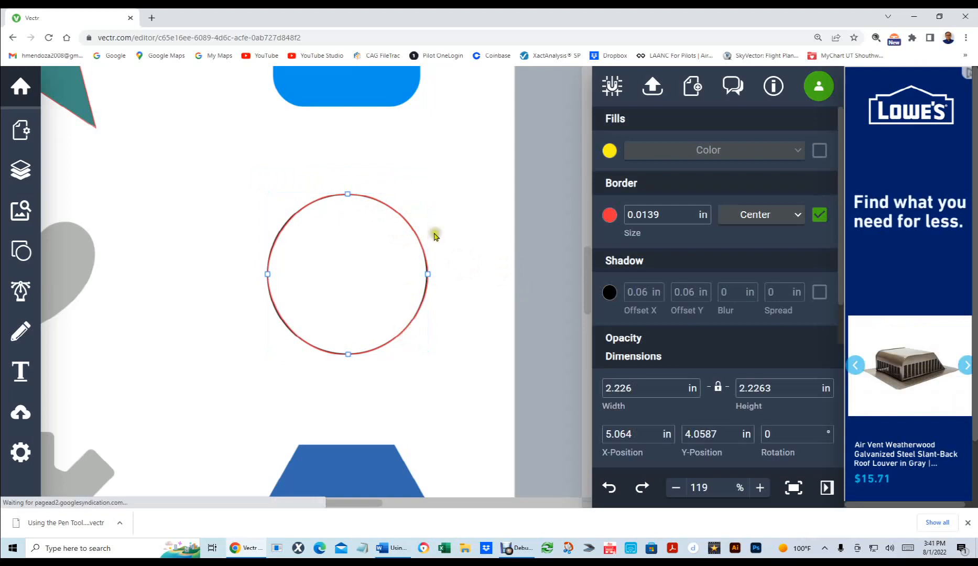
click(347, 194)
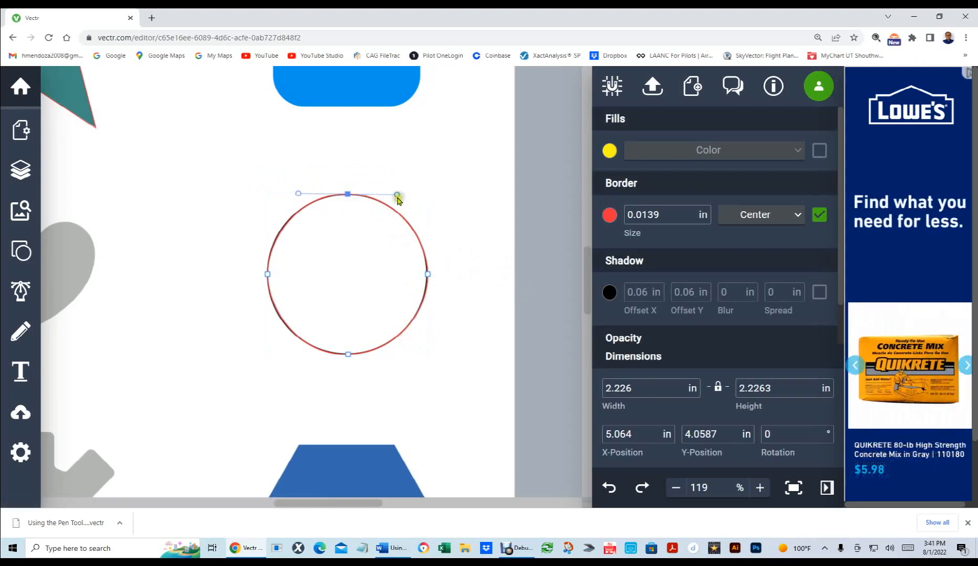
drag(397, 195, 404, 223)
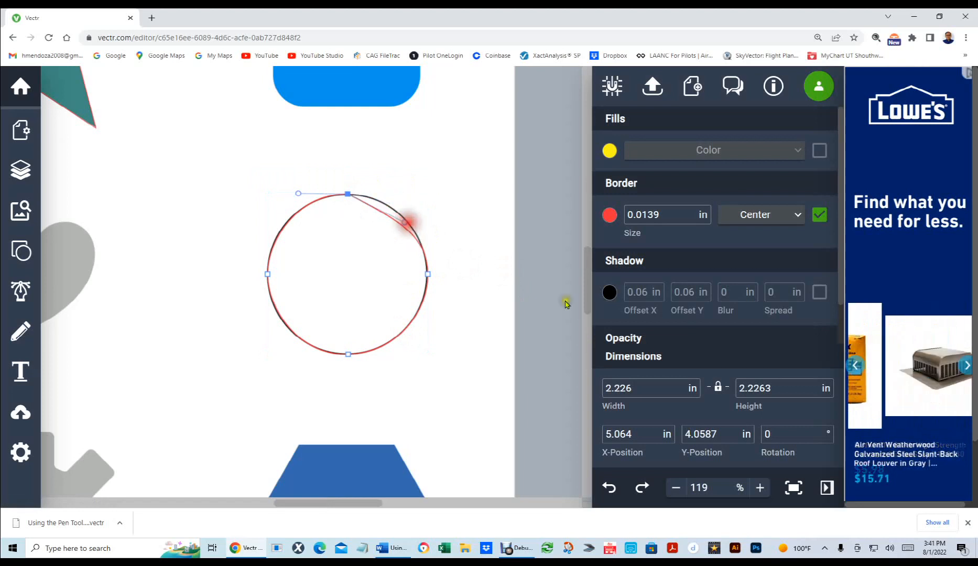
Step: Select the red path and the black circle together and shift both very slightly left
click(347, 353)
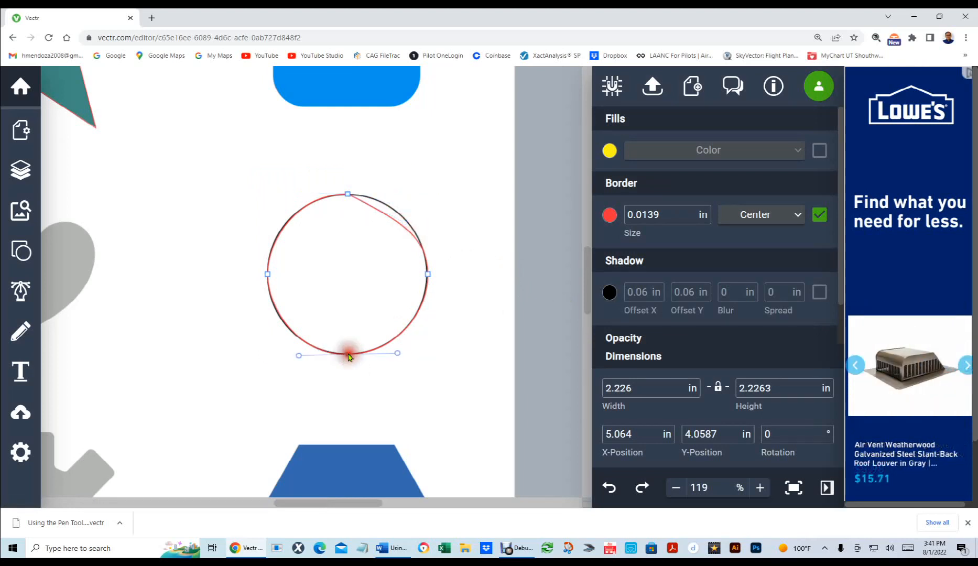
click(266, 274)
click(271, 307)
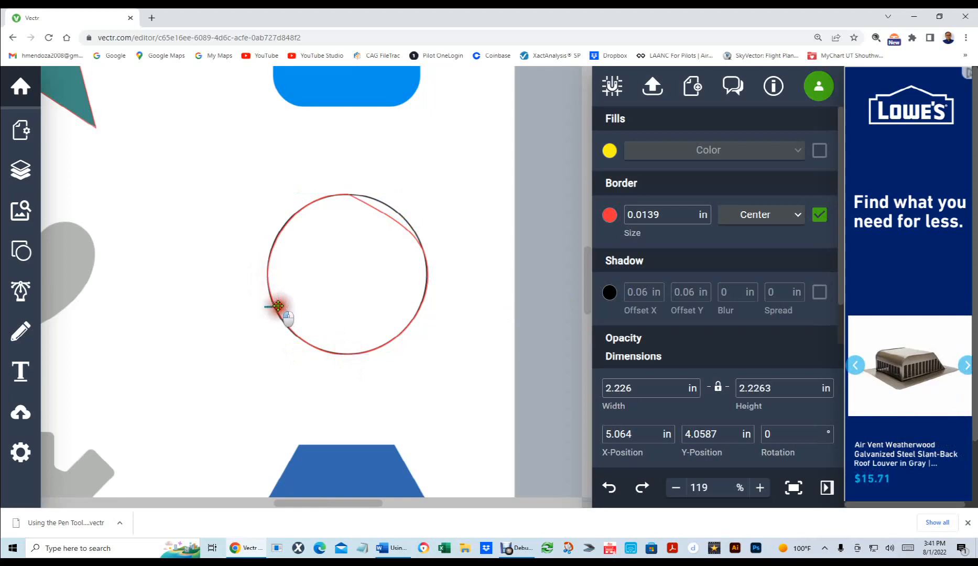
click(267, 275)
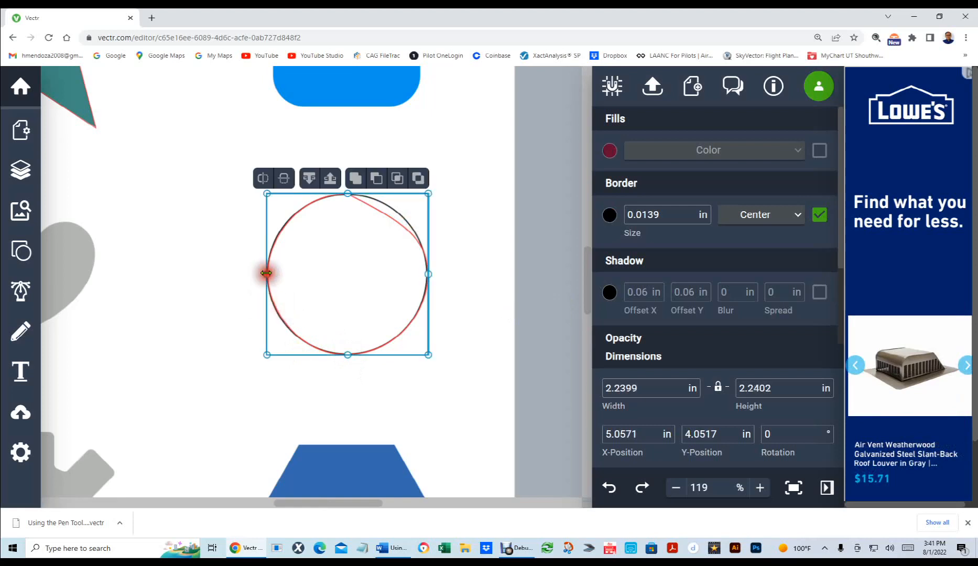
click(276, 313)
click(277, 312)
drag(278, 314, 280, 315)
click(281, 320)
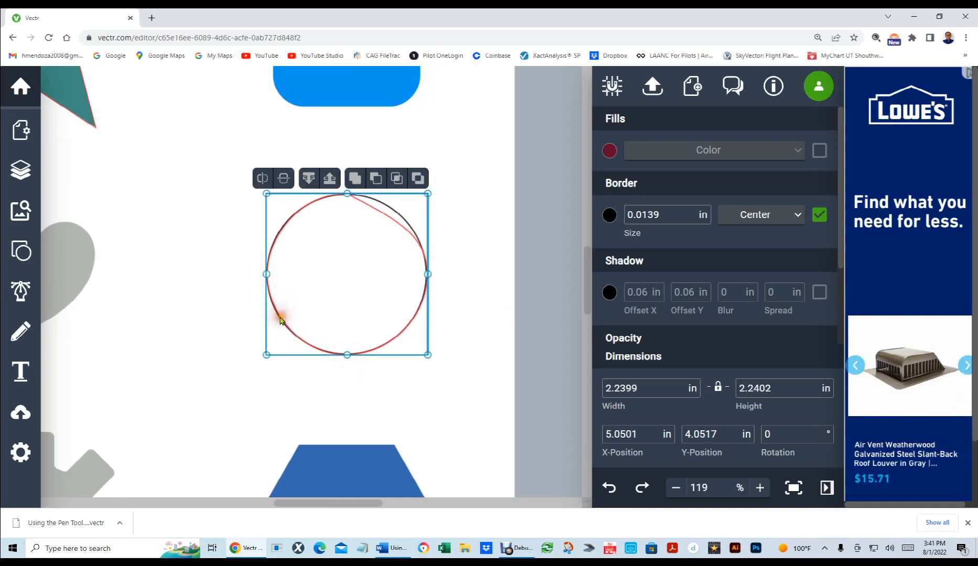
drag(304, 448, 277, 386)
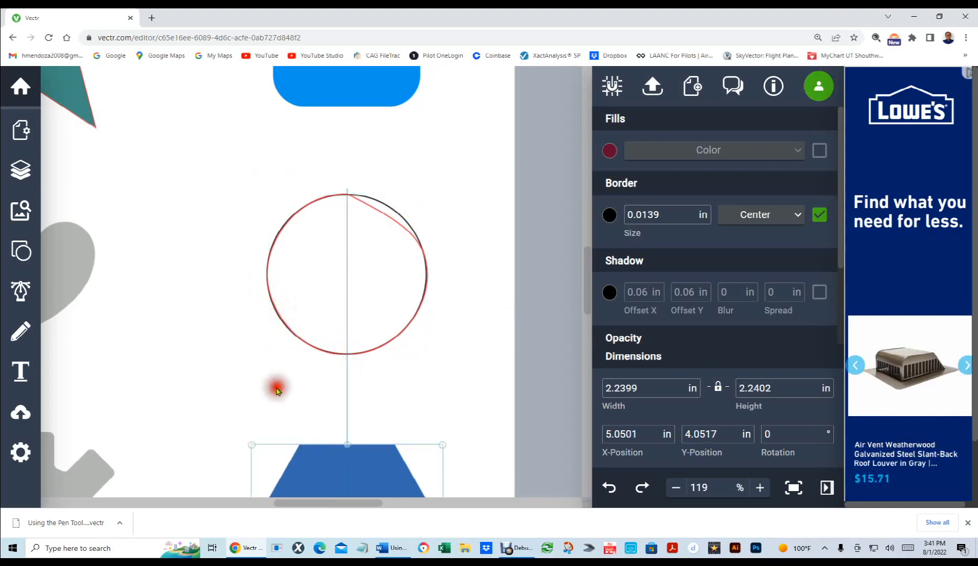
Step: Edit the red path's points, pull the leftmost point's lower handle into the circle to flatten the lower-left arc, and deselect it
double_click(305, 341)
click(267, 273)
drag(265, 309, 290, 319)
click(442, 382)
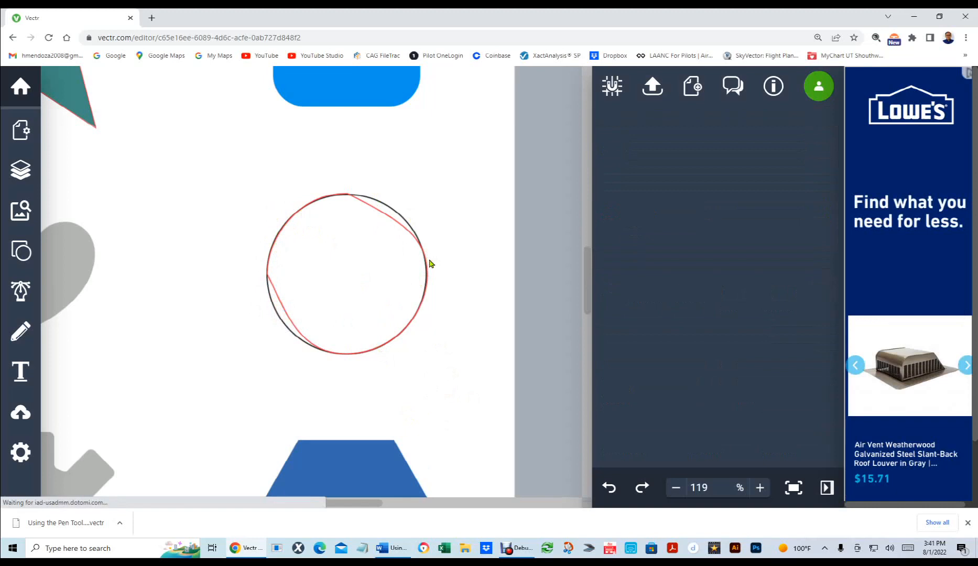
Step: Pull the red path's topmost point's right handle back out nearly horizontal so the upper-right arc matches the black circle
click(310, 201)
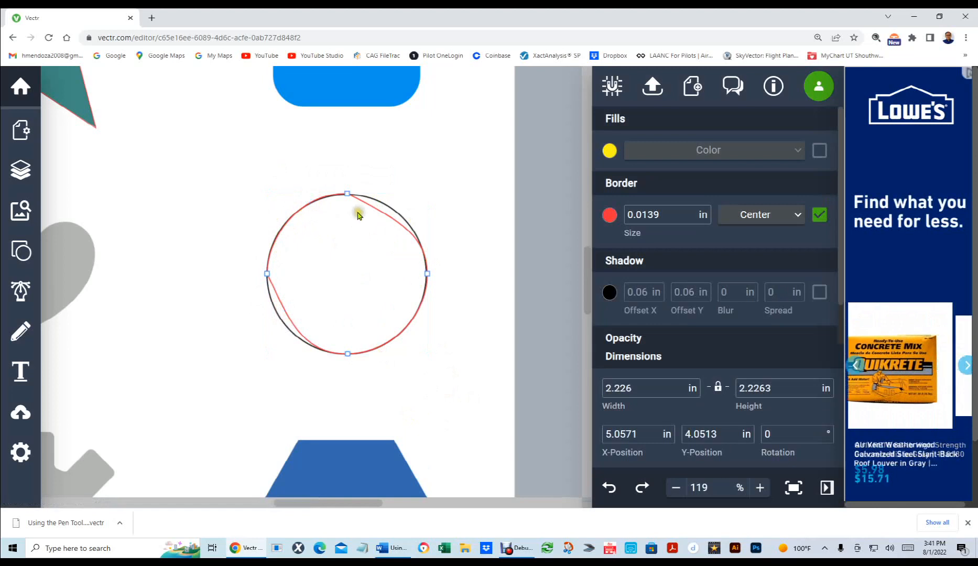
click(345, 194)
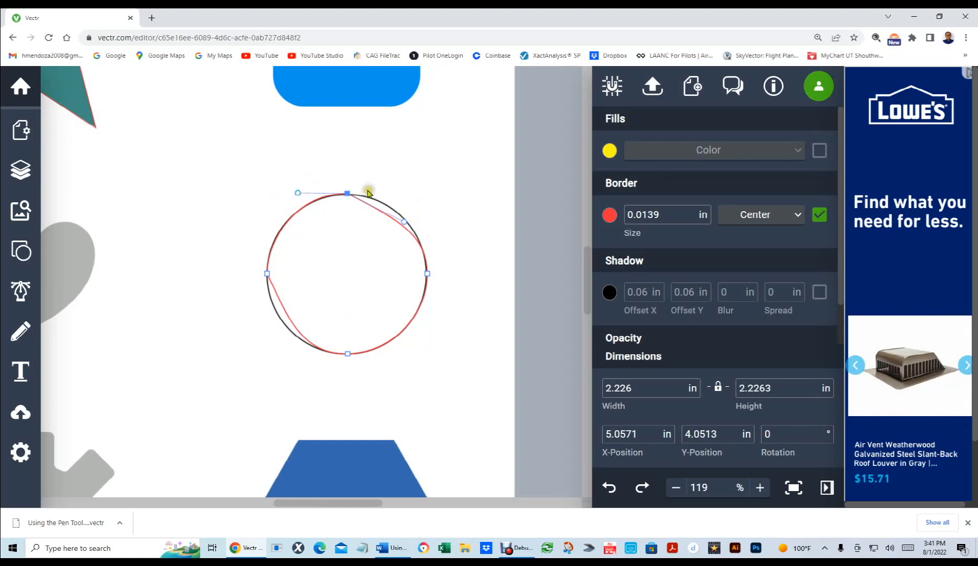
click(472, 204)
click(473, 206)
click(404, 221)
drag(404, 223, 393, 195)
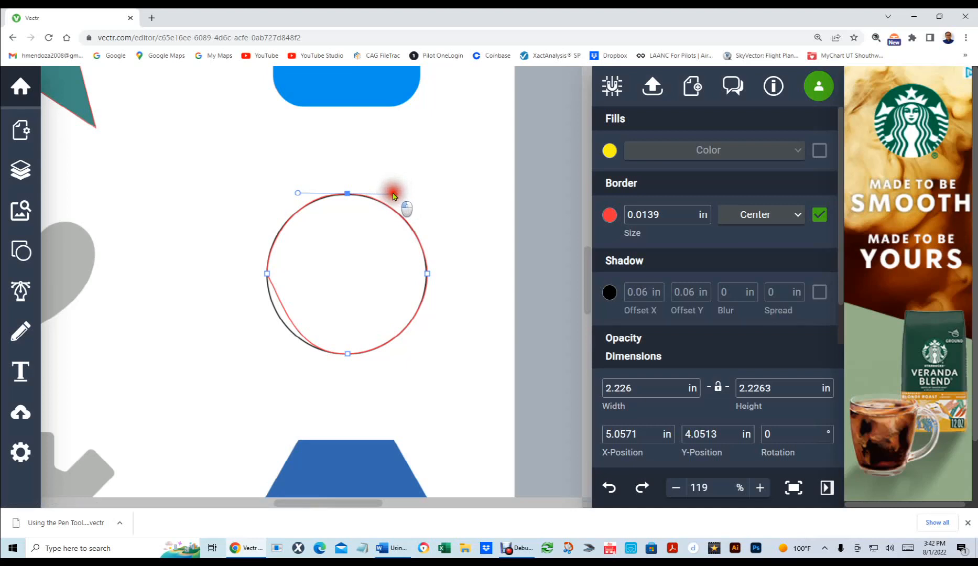
drag(394, 196, 395, 203)
mouse_move(394, 203)
mouse_down()
mouse_move(396, 195)
mouse_move(293, 191)
mouse_move(397, 197)
mouse_up()
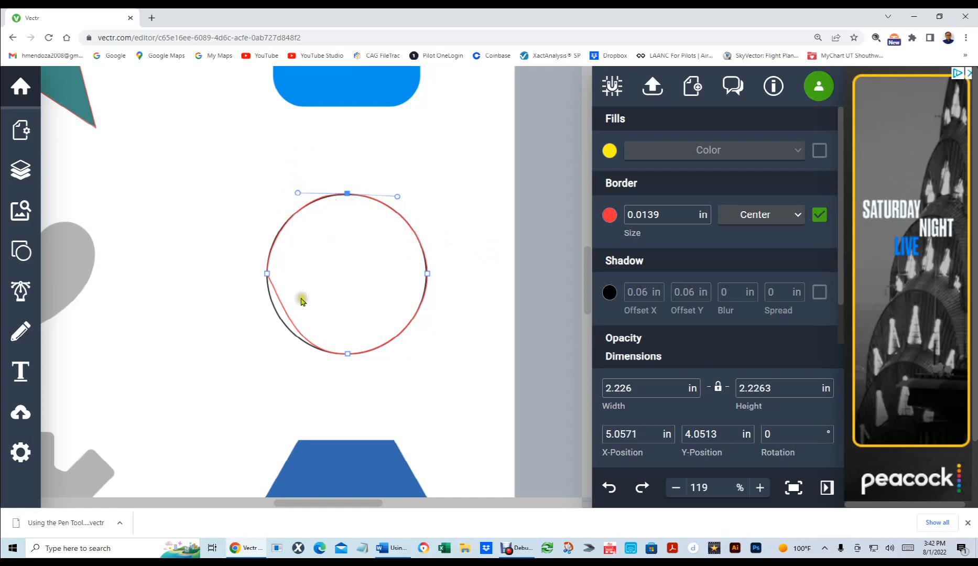
Step: Pull the leftmost point's lower handle back out to vertical so the lower-left arc follows the black circle, and deselect the path
click(265, 271)
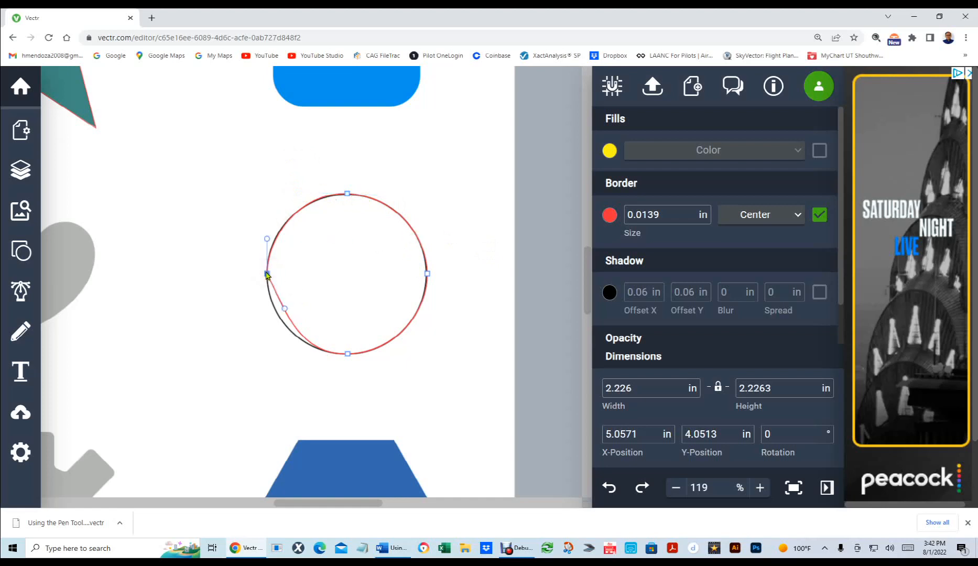
drag(285, 309, 281, 309)
drag(283, 309, 287, 306)
key(ctrl+z)
click(283, 309)
mouse_move(283, 310)
mouse_down()
mouse_move(264, 303)
mouse_move(262, 260)
mouse_move(267, 315)
mouse_up()
click(410, 394)
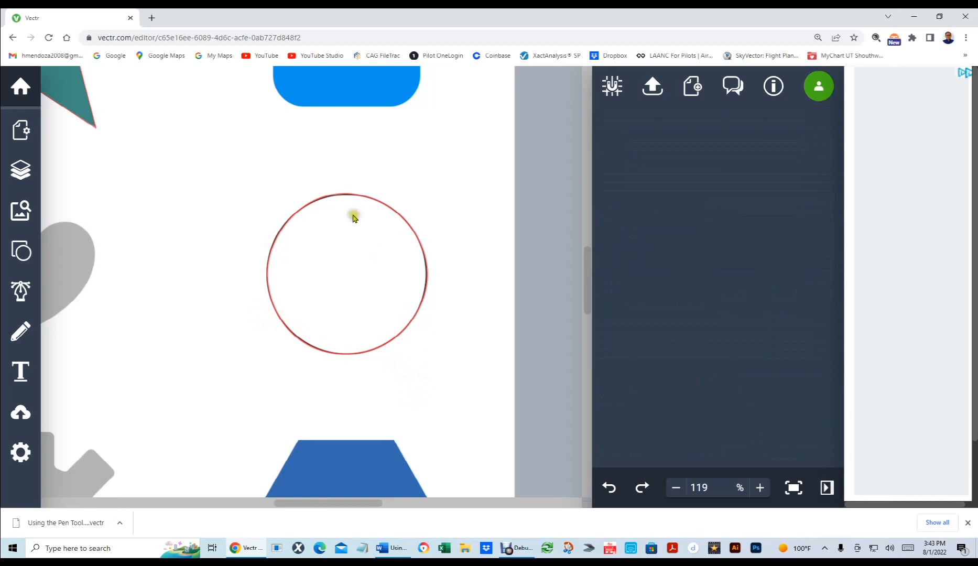
click(374, 201)
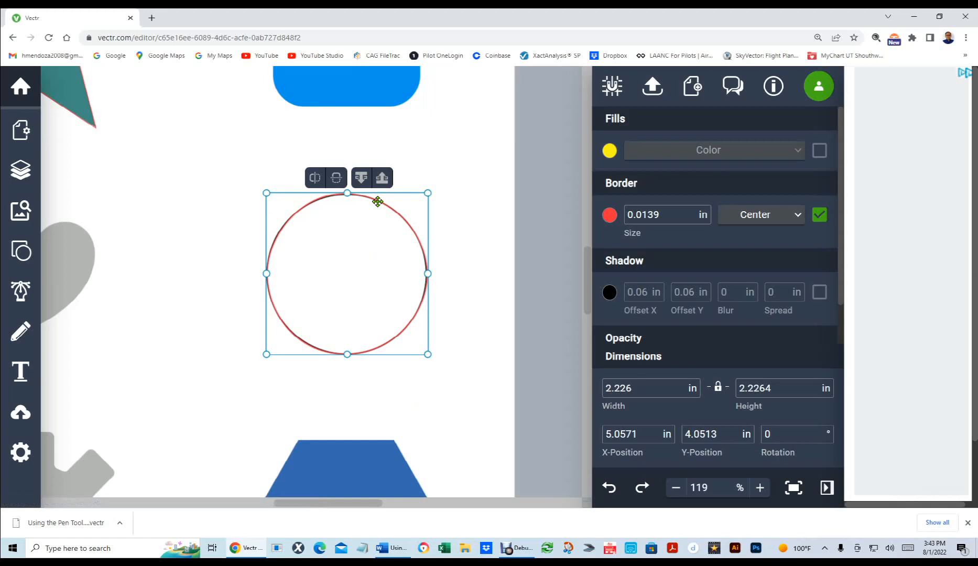
click(462, 282)
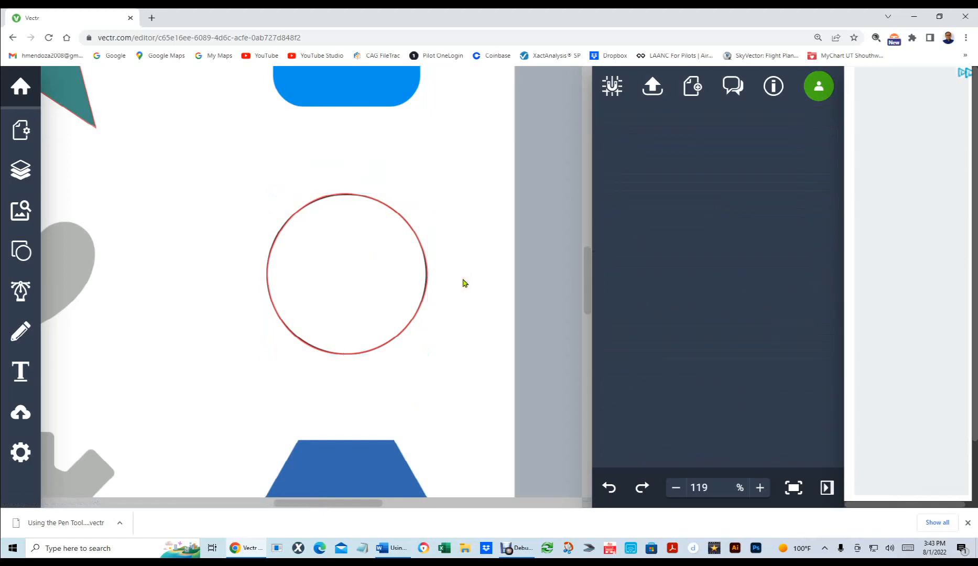
Step: Turn off the blue hexagon's fill, enable its green 0.0139 in centered border, and deselect it
scroll(462, 279, down, 3)
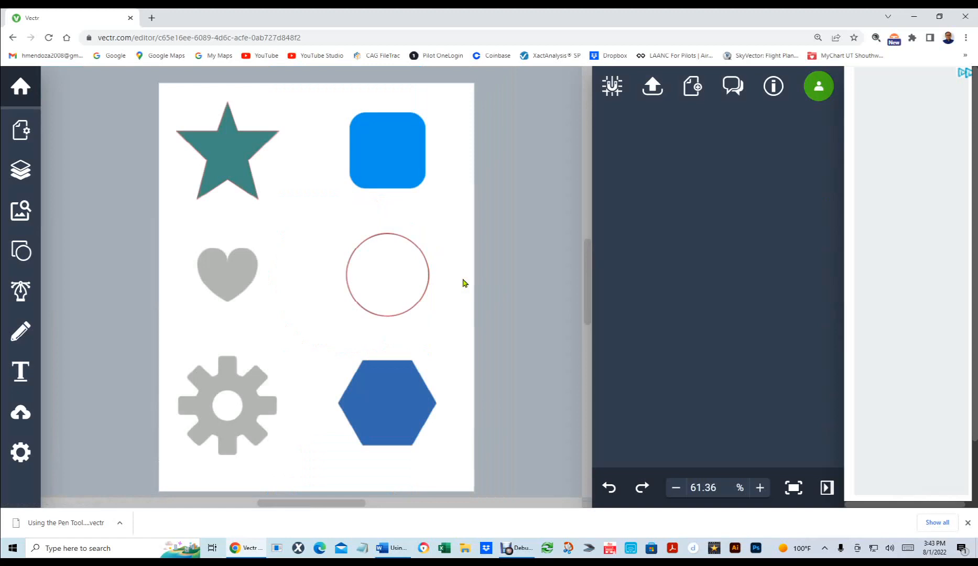
click(400, 398)
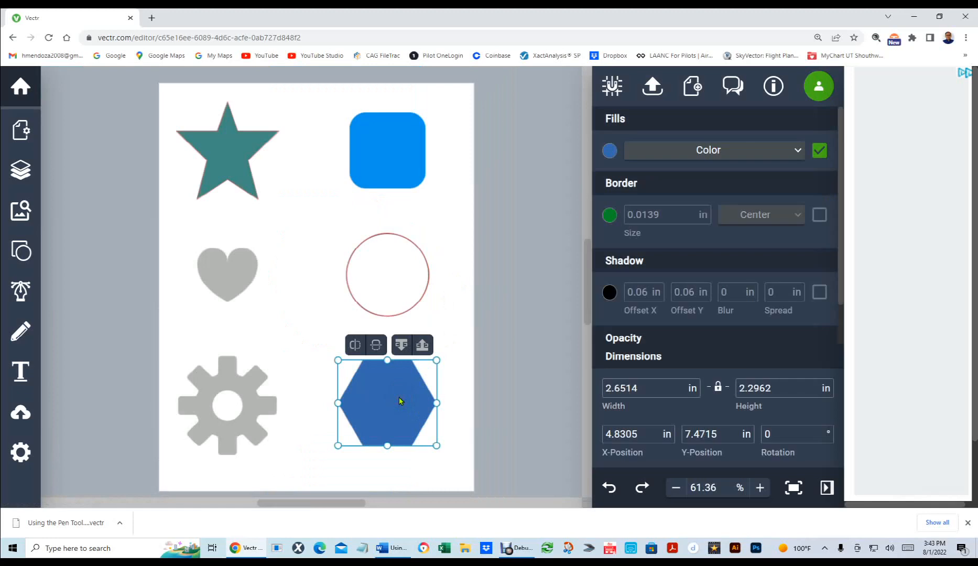
scroll(430, 438, up, 2)
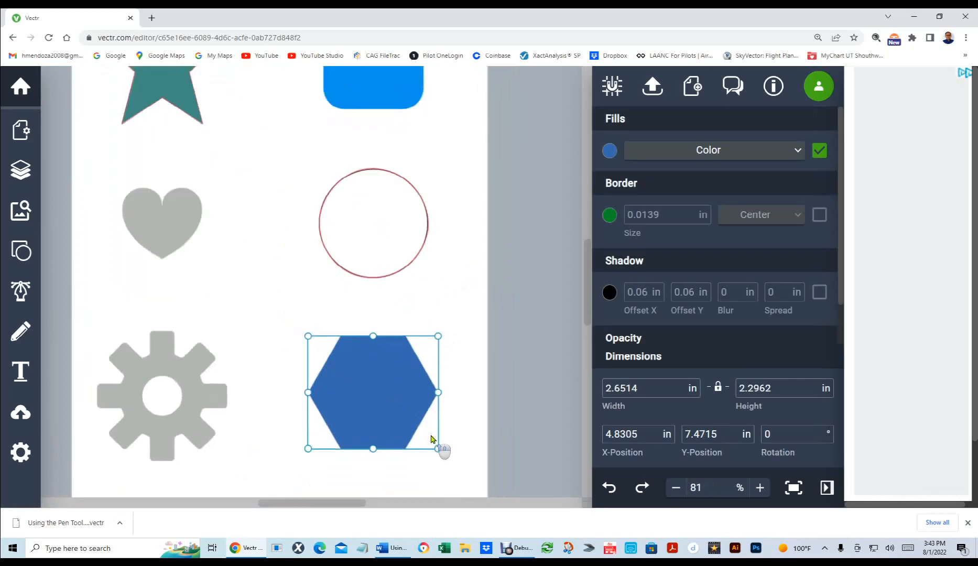
scroll(431, 438, up, 2)
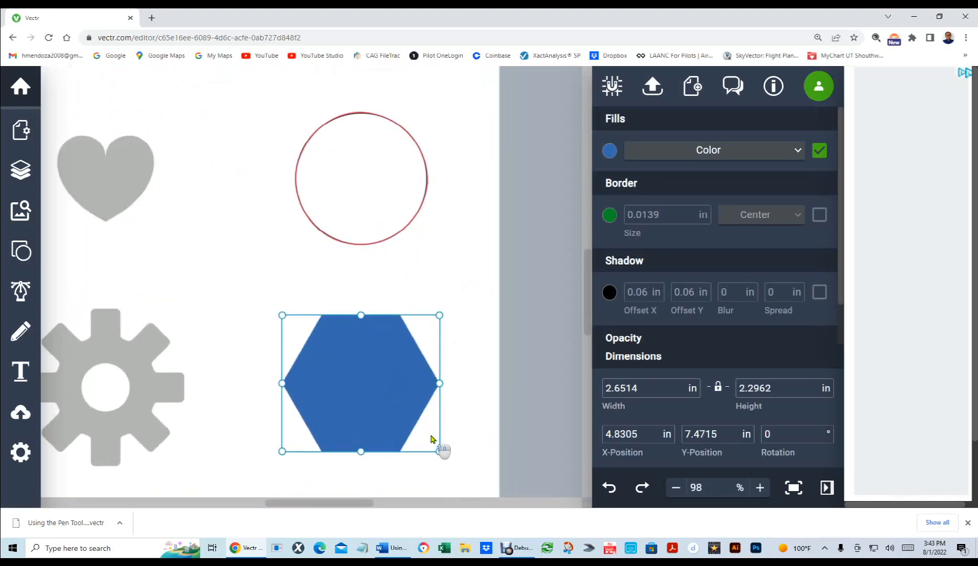
click(821, 150)
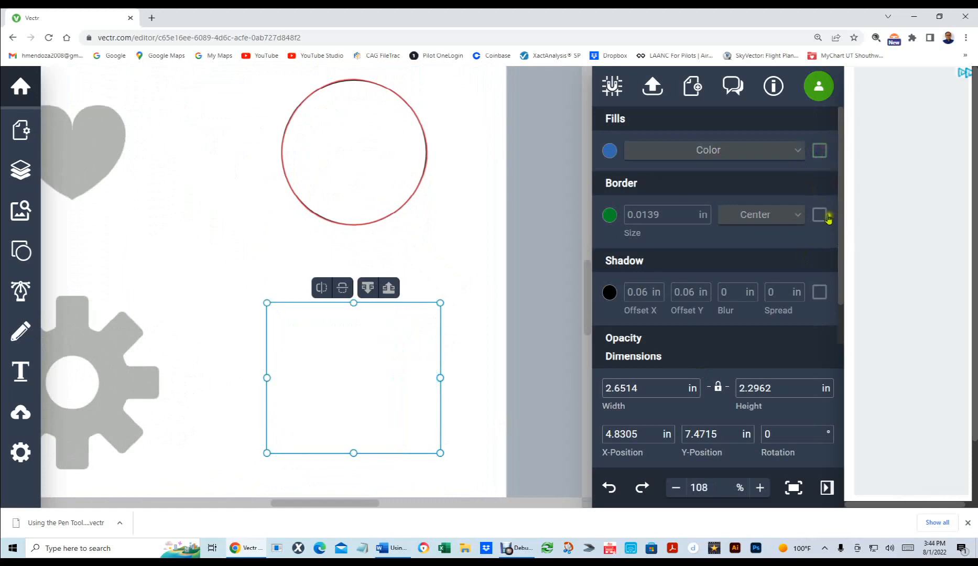
click(821, 215)
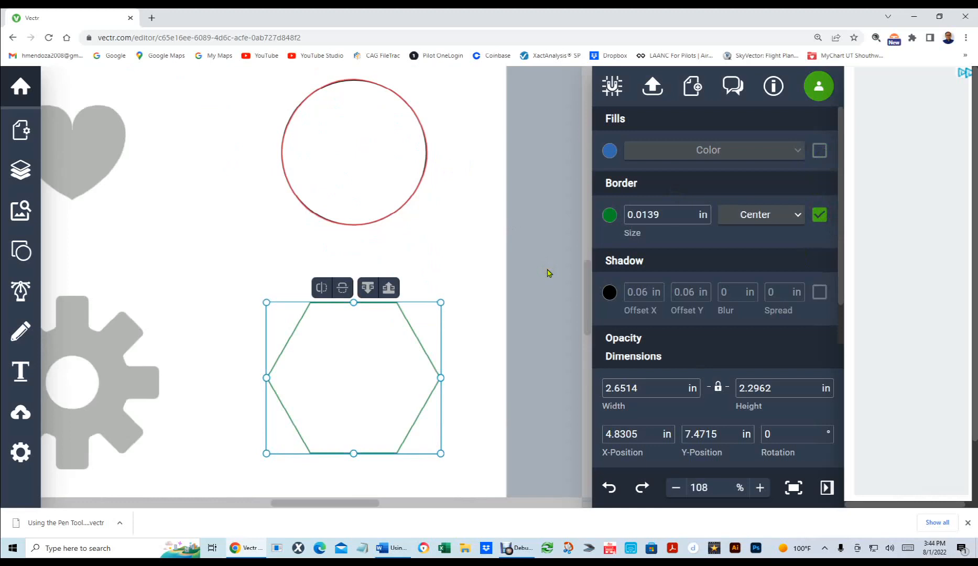
click(450, 253)
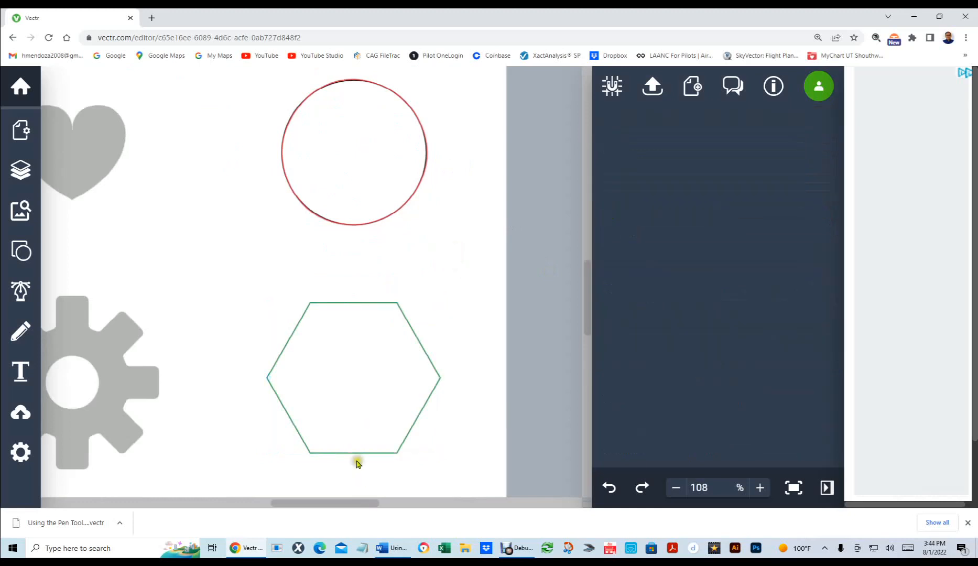
Step: Trace the green hexagon with the Pen tool through all six corners, close the path at the leftmost corner, and deselect it
scroll(338, 467, up, 4)
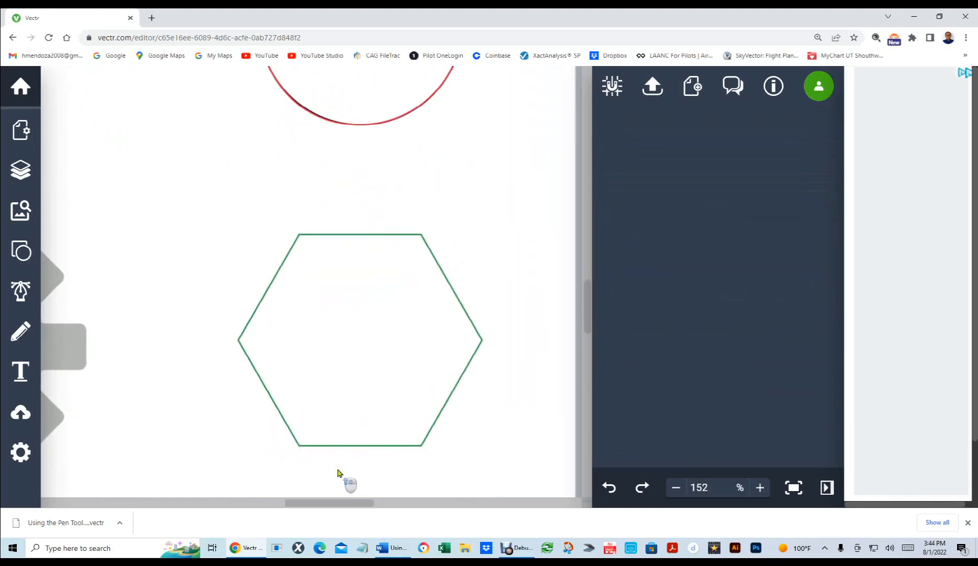
scroll(338, 473, up, 3)
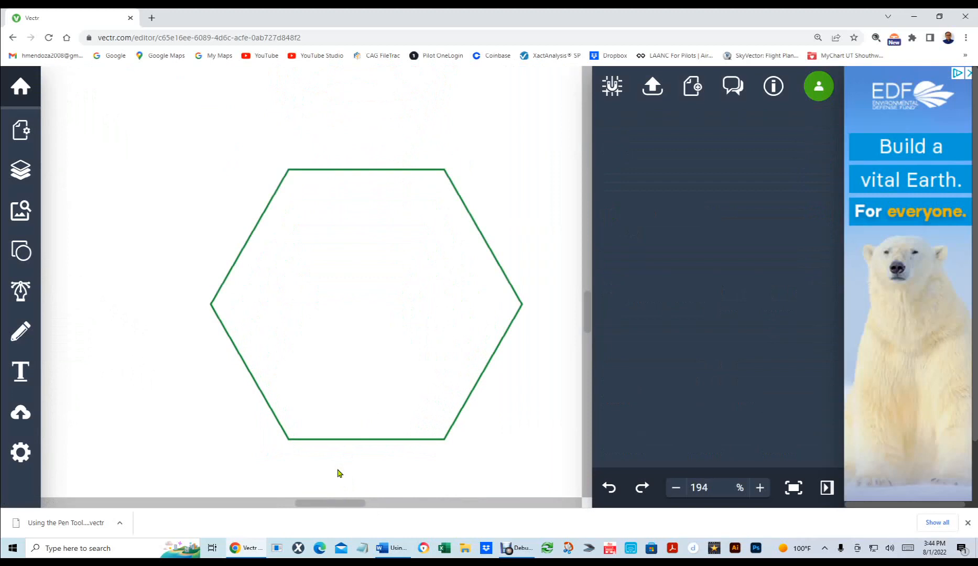
click(16, 287)
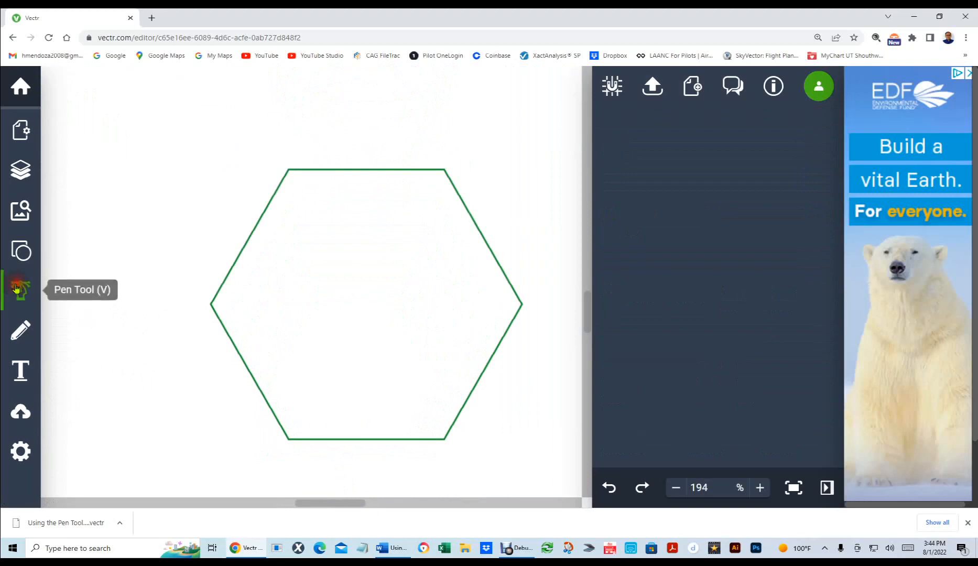
click(210, 304)
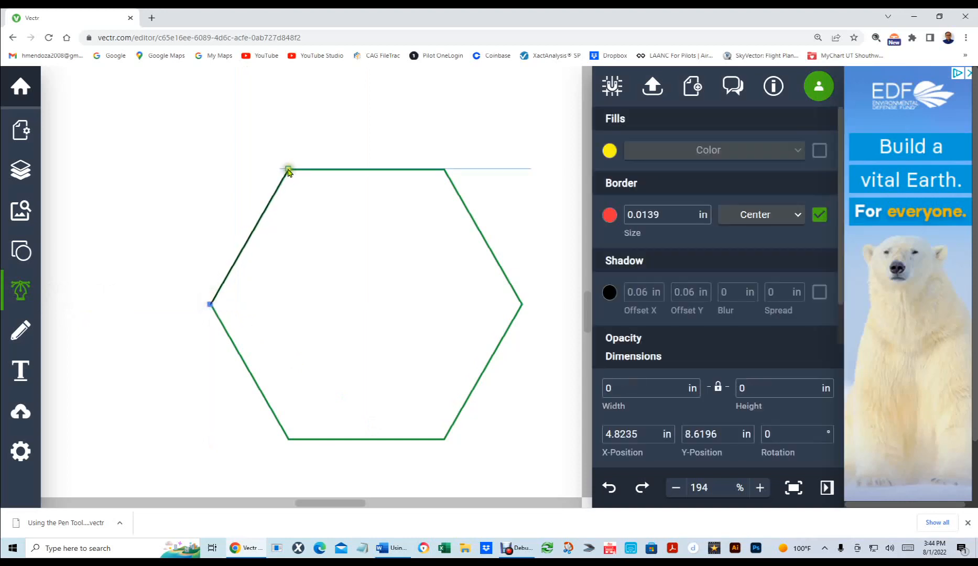
click(288, 170)
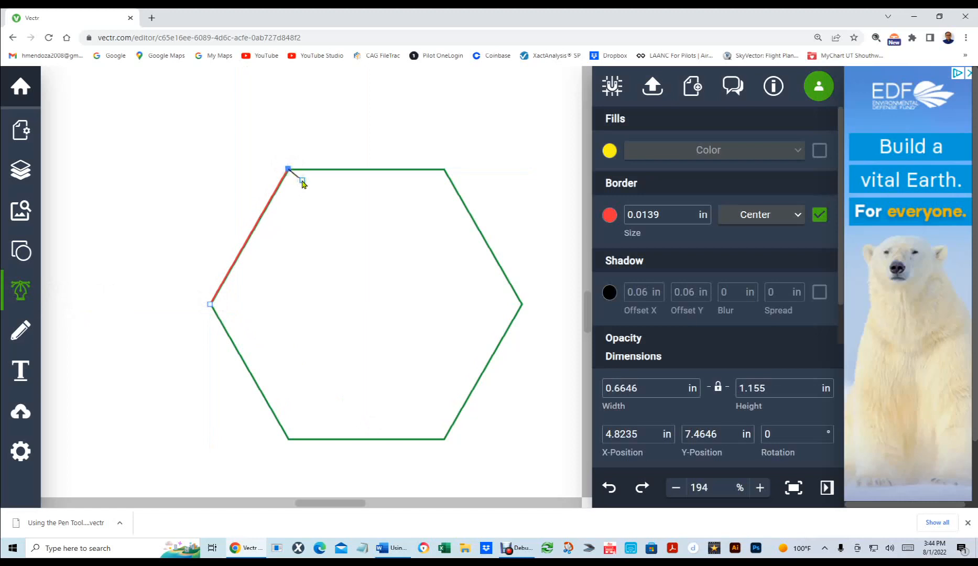
click(443, 170)
click(522, 305)
click(444, 439)
click(288, 440)
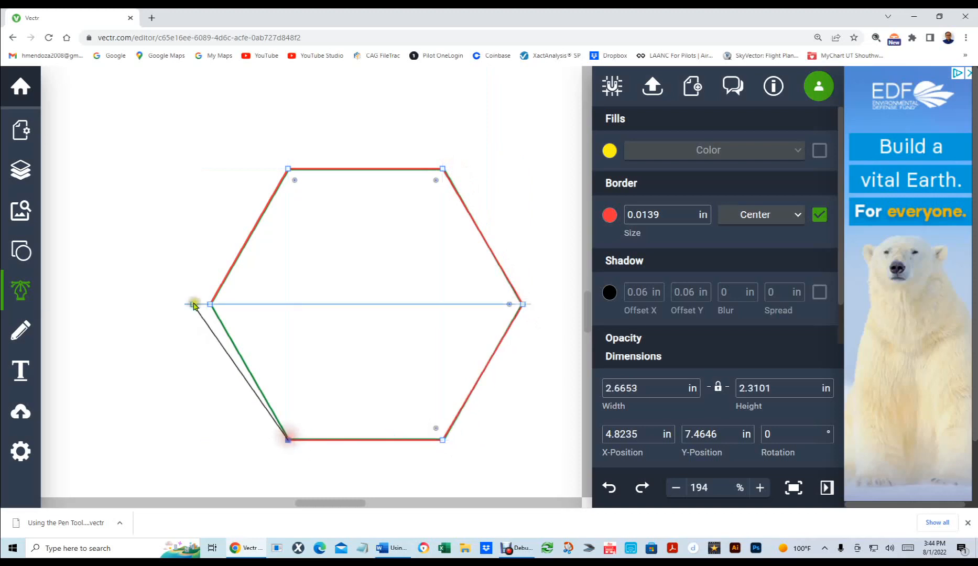
click(210, 305)
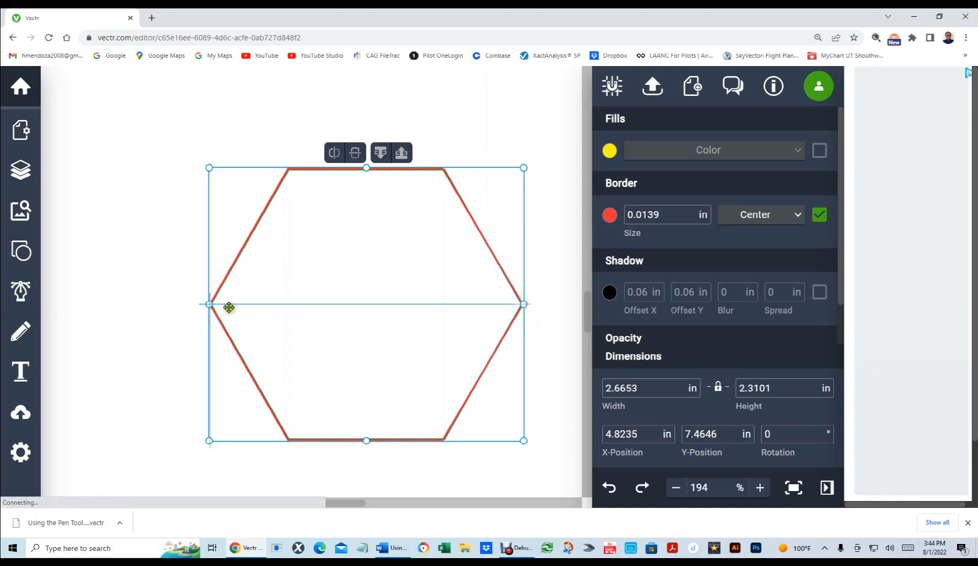
click(538, 205)
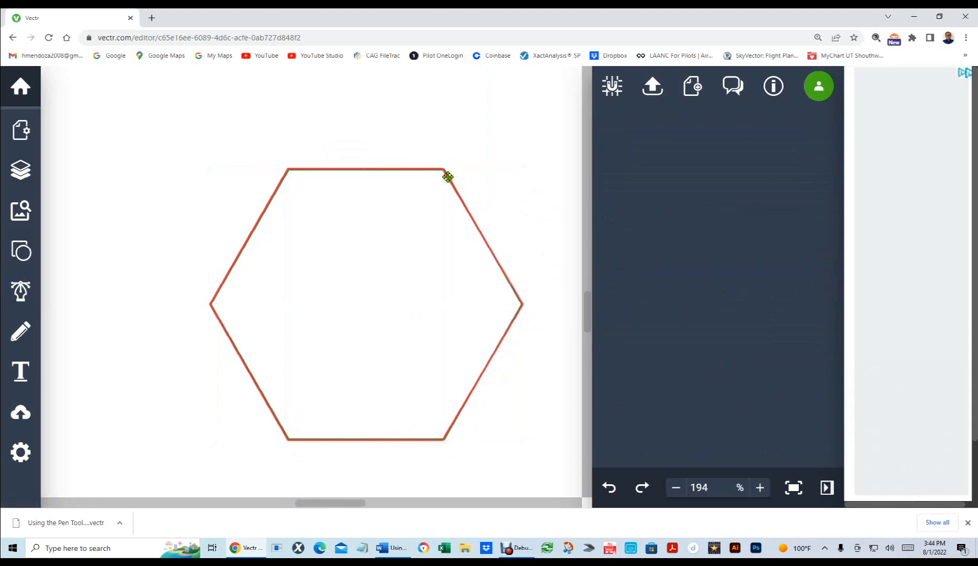
Step: Edit the red traced hexagon's points and move its upper-right corner point onto the green hexagon's corner
scroll(444, 175, up, 5)
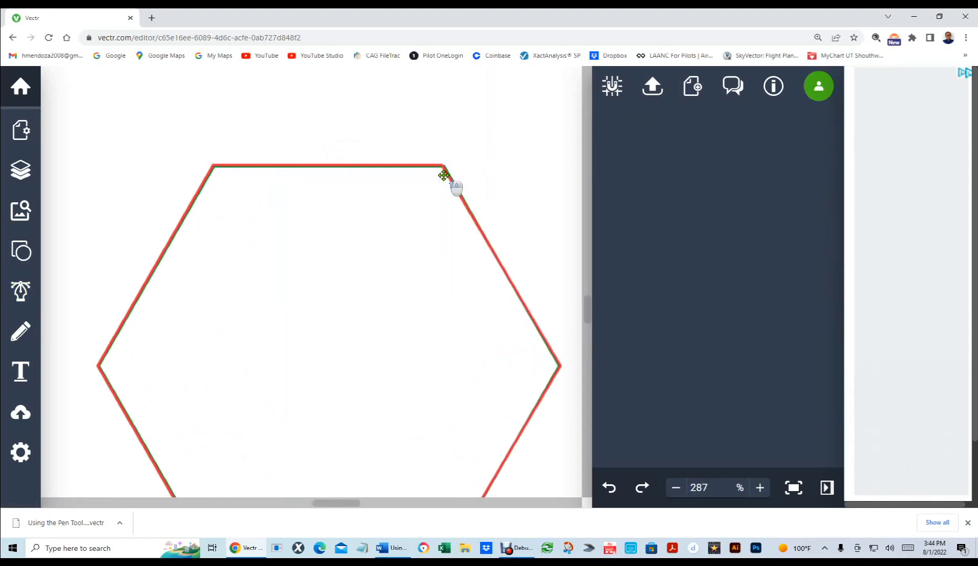
scroll(443, 175, up, 3)
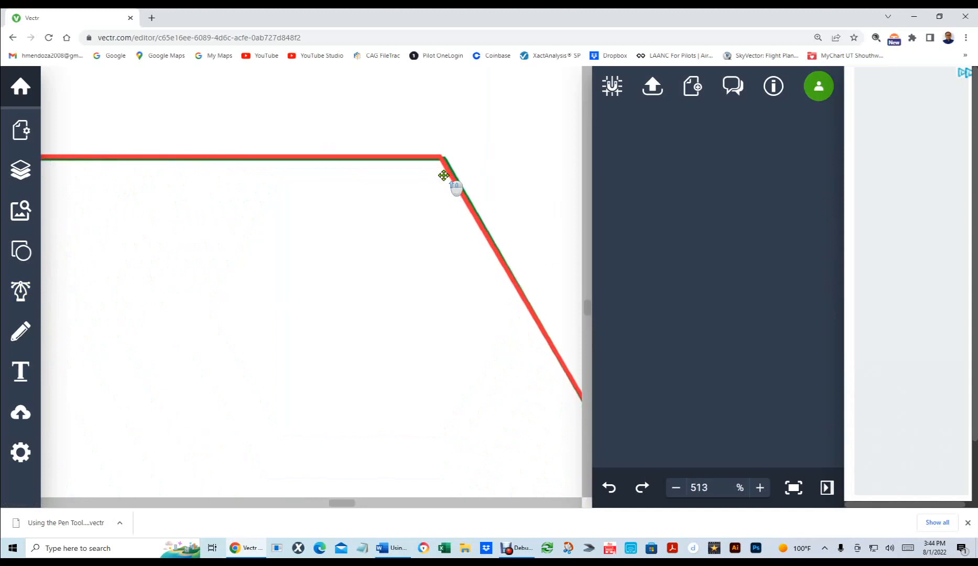
click(422, 155)
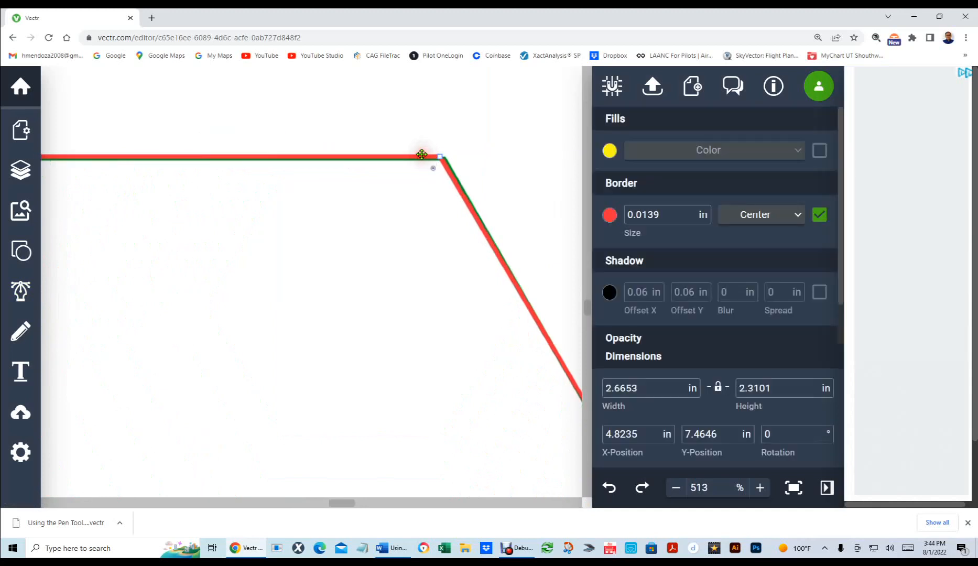
drag(439, 156, 444, 160)
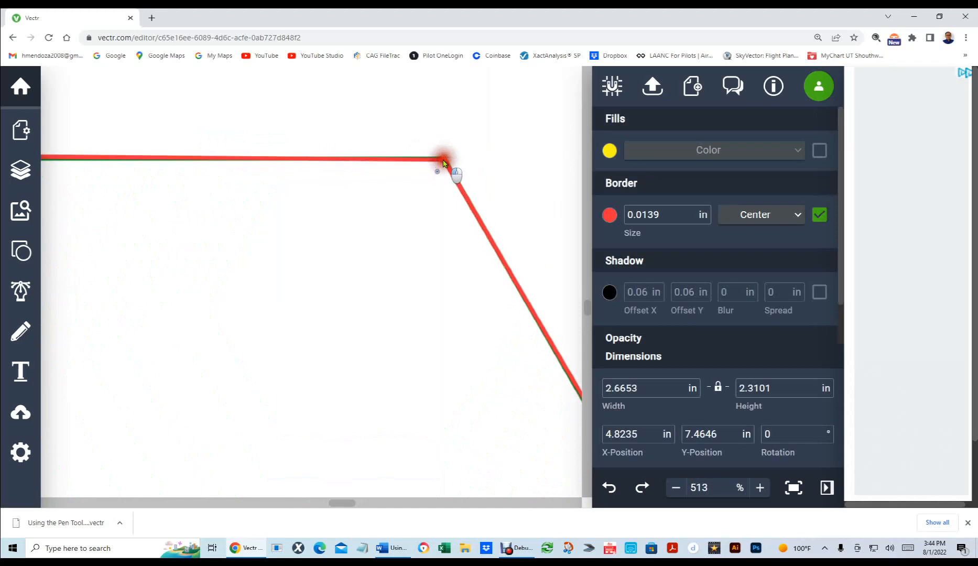
Step: Move the red traced hexagon's rightmost corner point onto the green hexagon's corner
scroll(443, 162, down, 5)
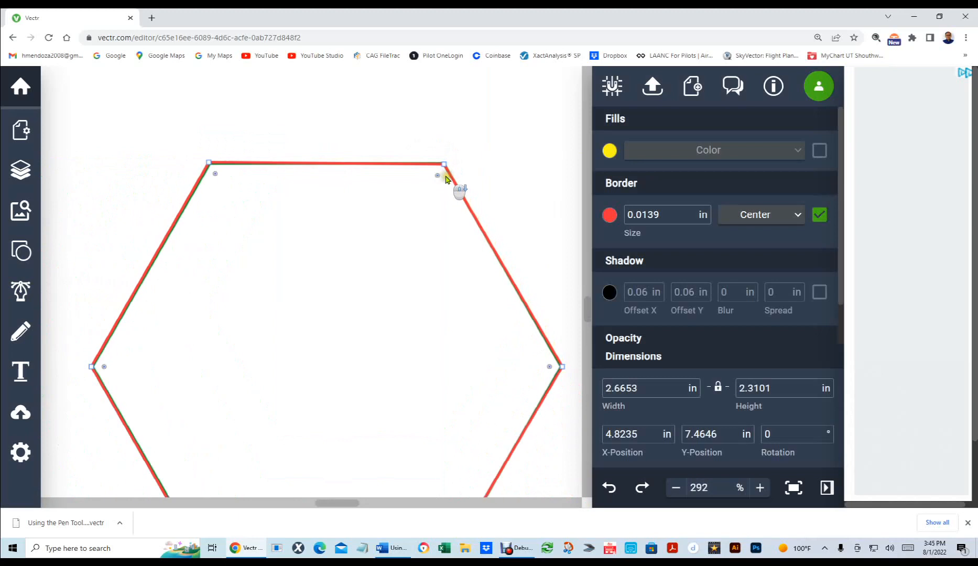
scroll(553, 351, up, 7)
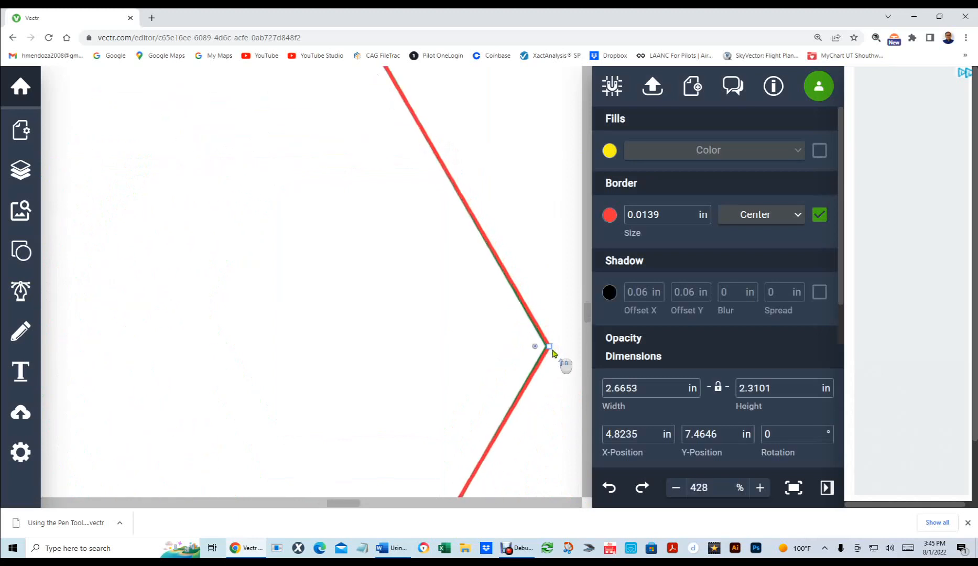
scroll(553, 354, up, 3)
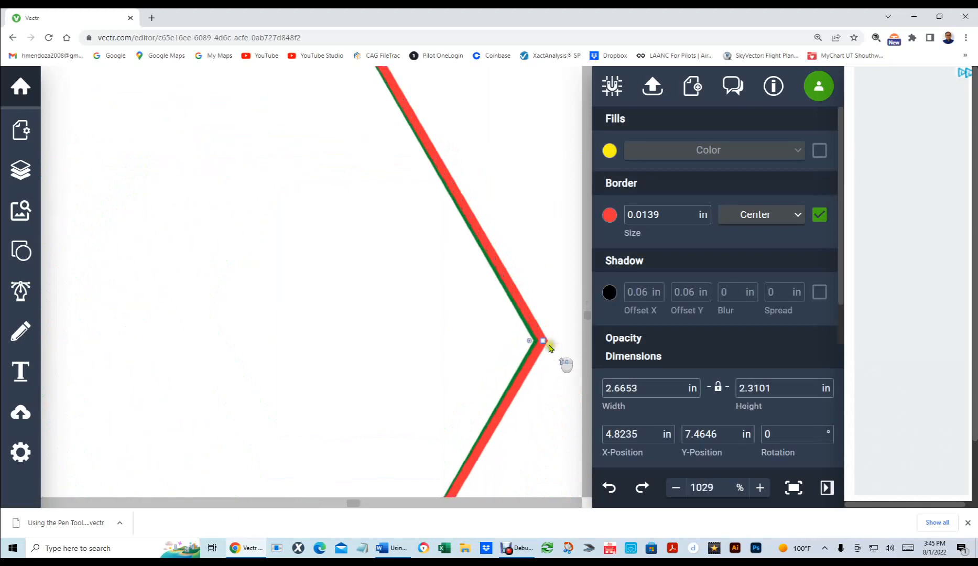
drag(538, 345, 535, 341)
scroll(543, 357, down, 2)
scroll(539, 359, down, 1)
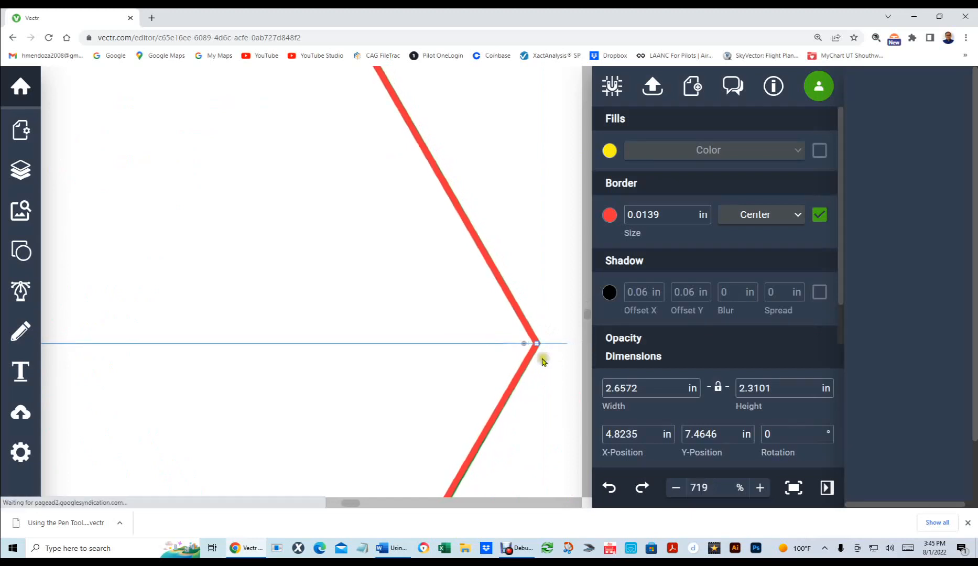
Step: Move the red hexagon's lower-right corner point onto the green hexagon's corner and deselect the path
scroll(547, 359, down, 3)
scroll(537, 349, down, 5)
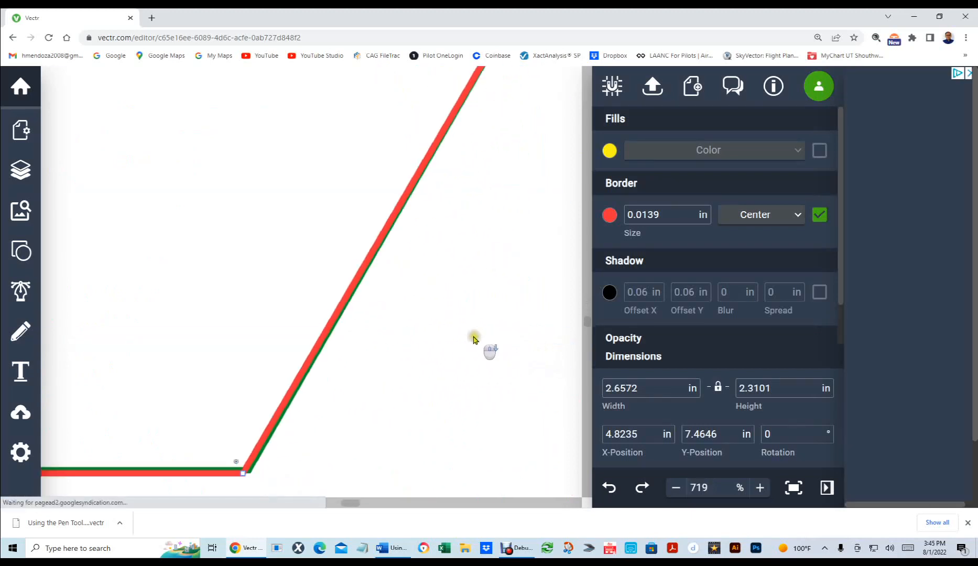
click(242, 461)
drag(244, 460, 250, 457)
scroll(251, 458, down, 3)
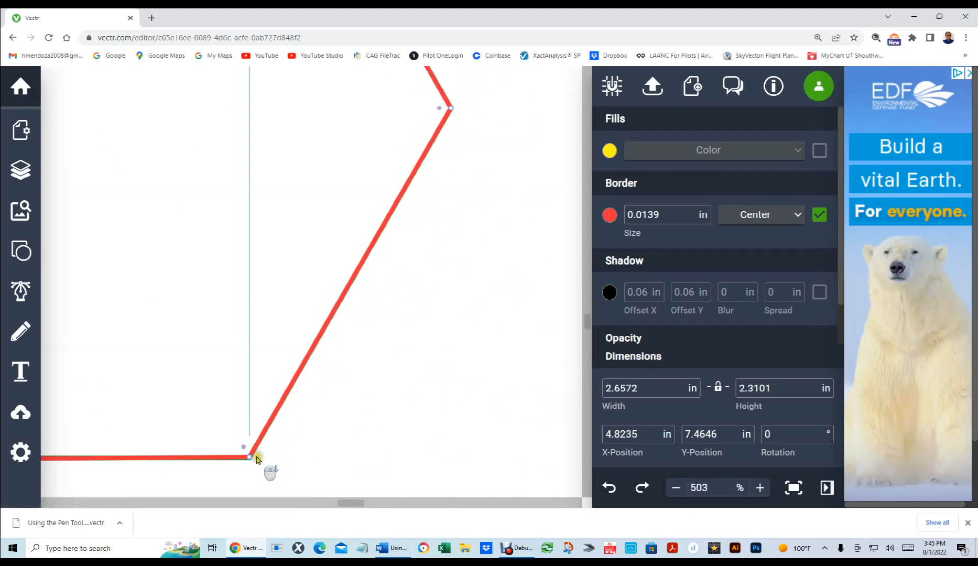
scroll(257, 459, down, 10)
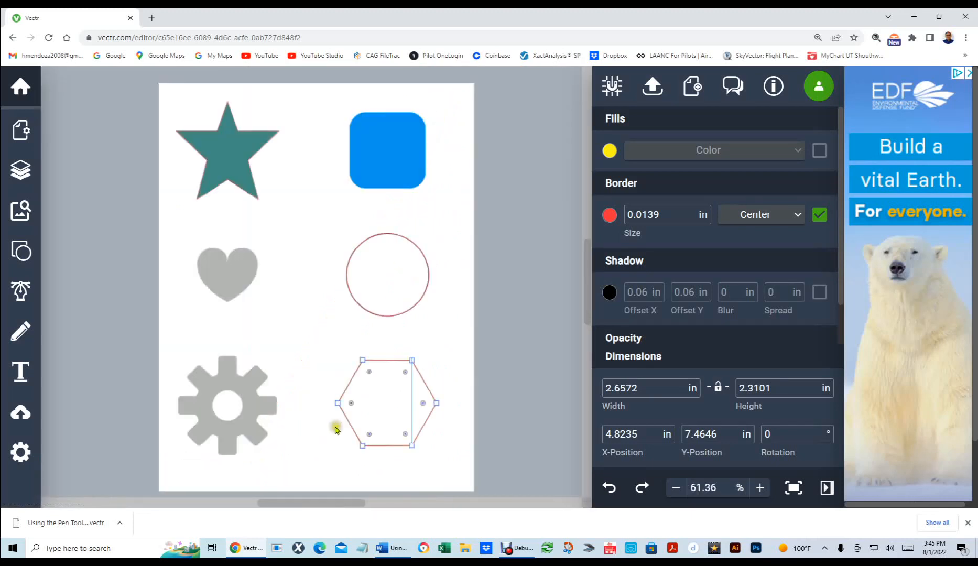
scroll(373, 419, up, 2)
scroll(373, 422, up, 1)
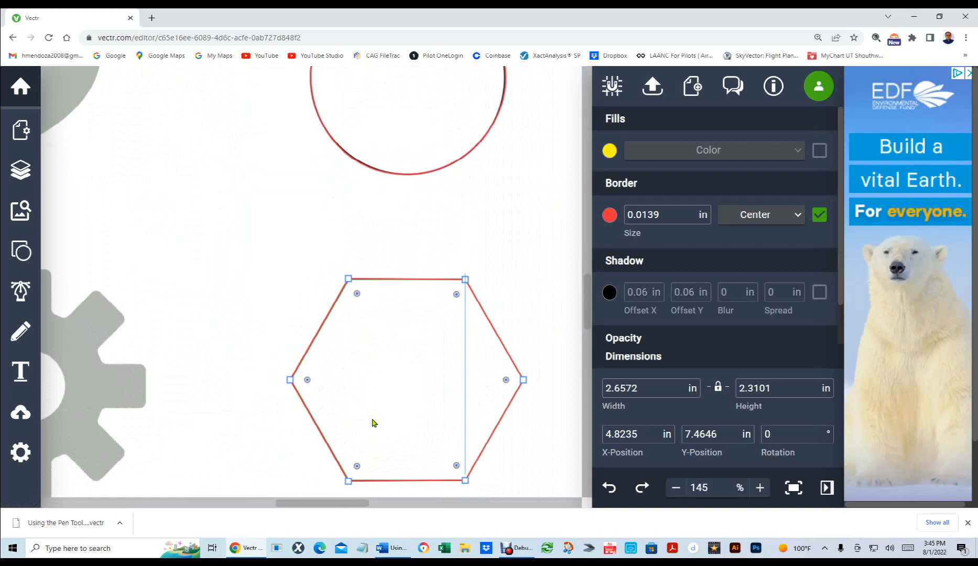
click(261, 297)
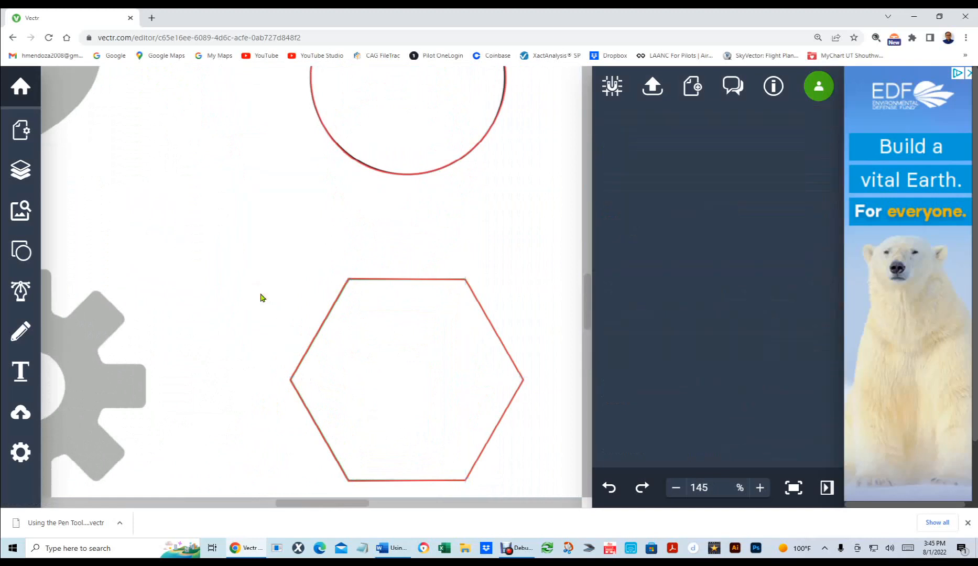
scroll(262, 297, down, 4)
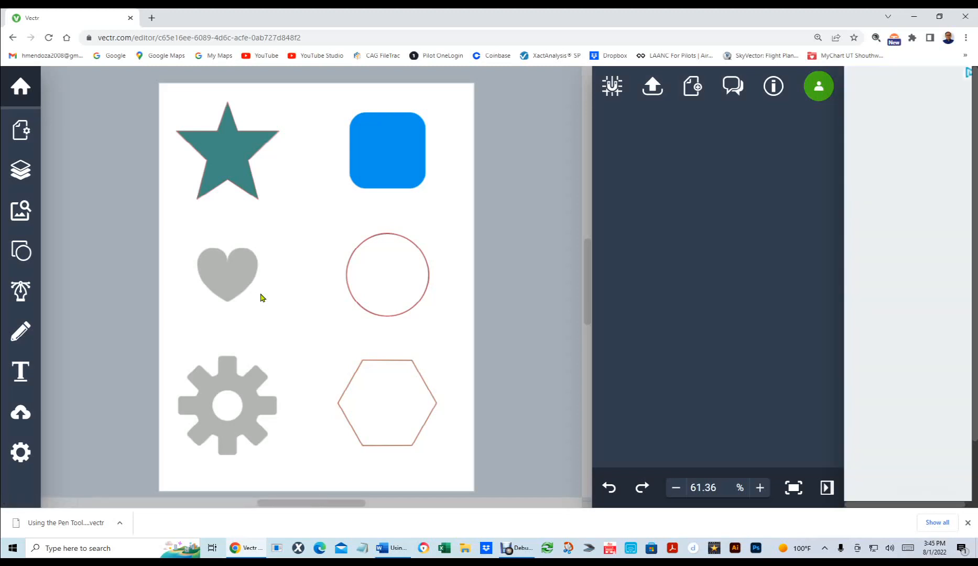
click(380, 161)
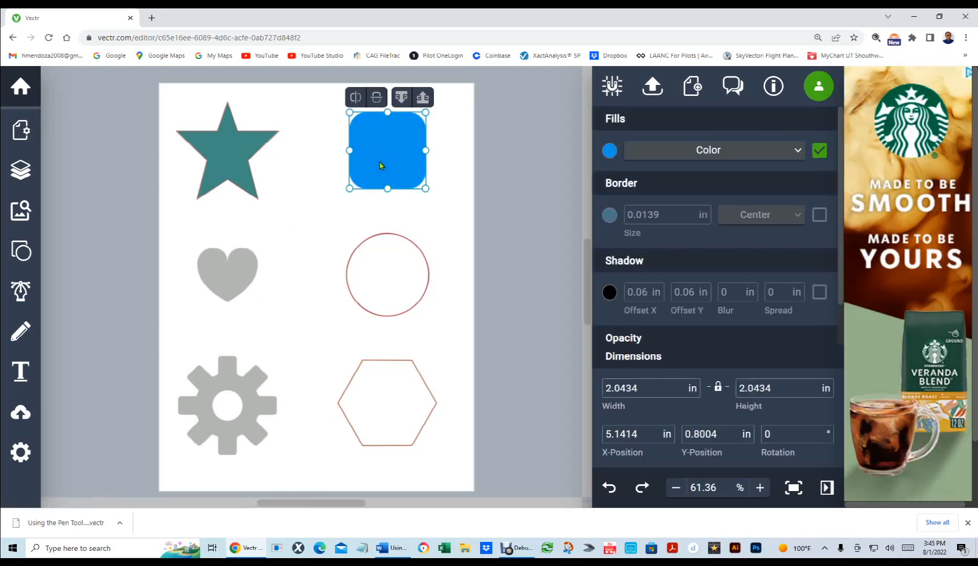
click(439, 195)
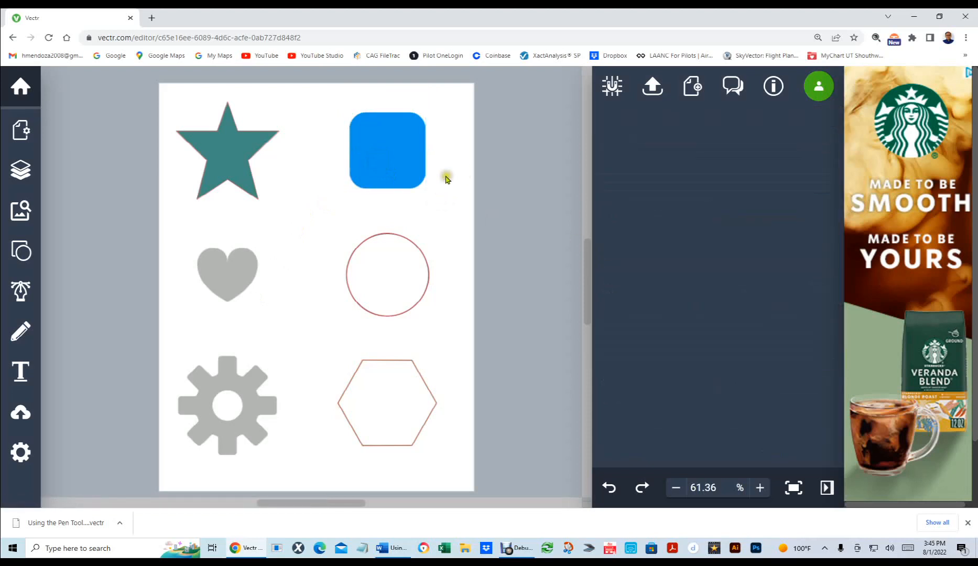
click(19, 208)
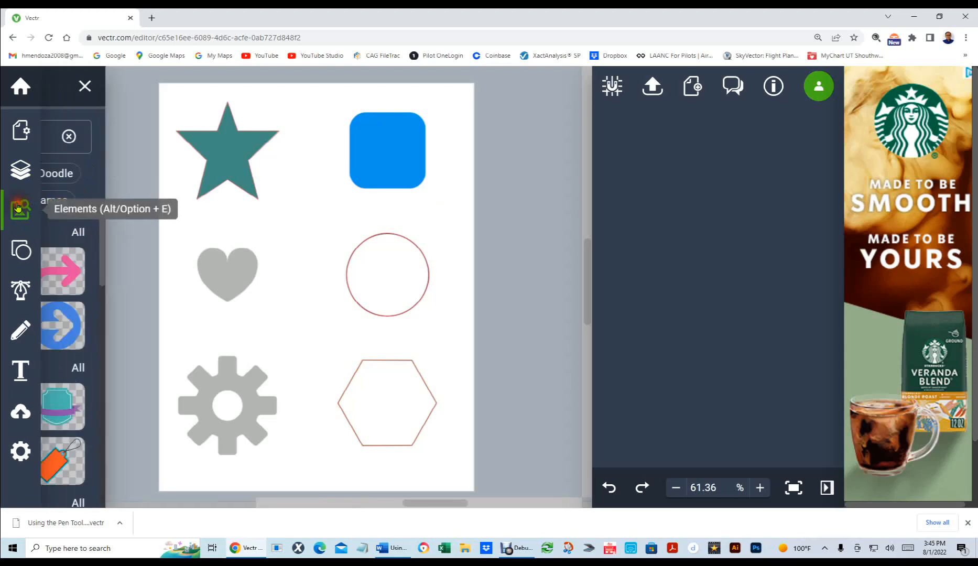
click(19, 169)
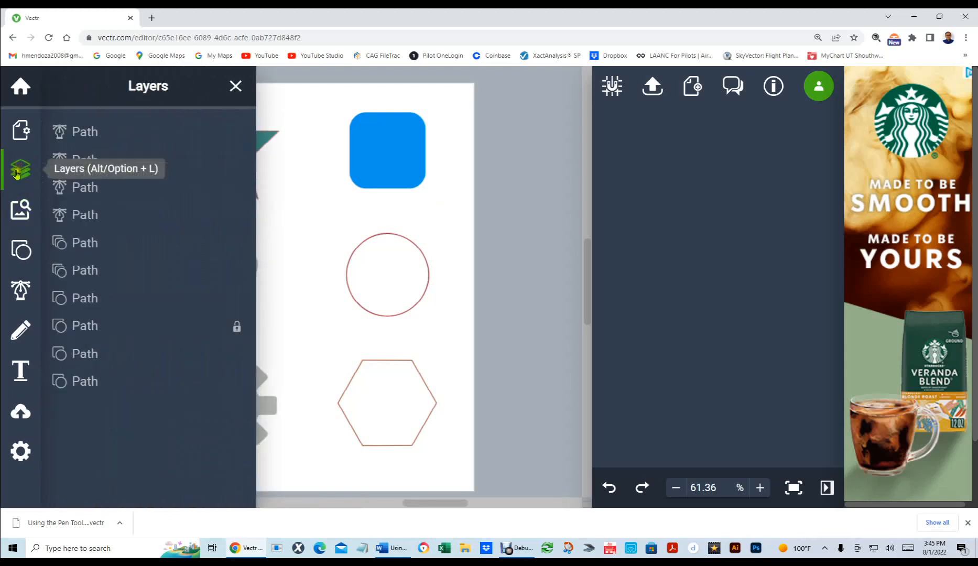
click(17, 252)
click(17, 252)
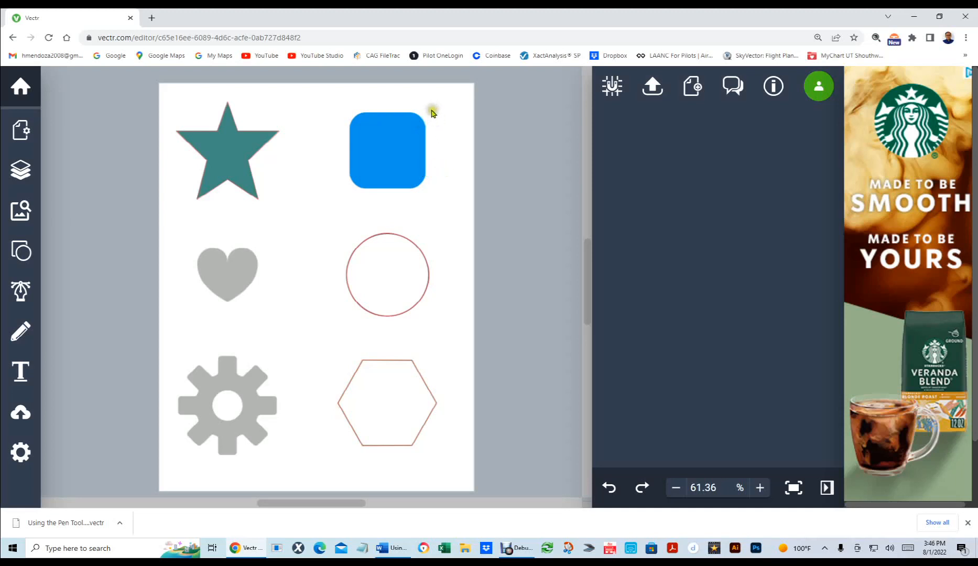
Step: Turn off the blue rounded square's fill, enable its 0.0139 in centered border, and deselect it
scroll(431, 112, up, 5)
click(315, 247)
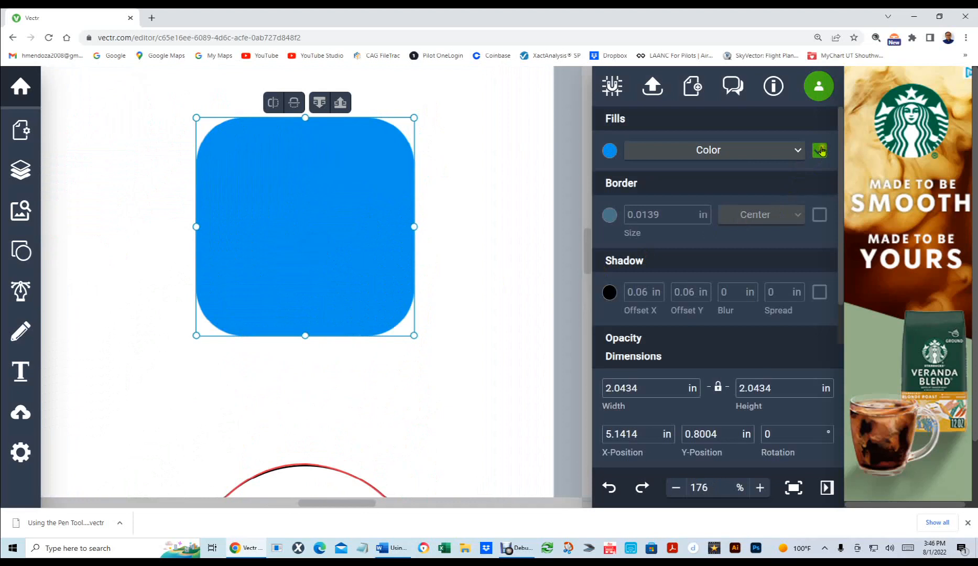
click(819, 151)
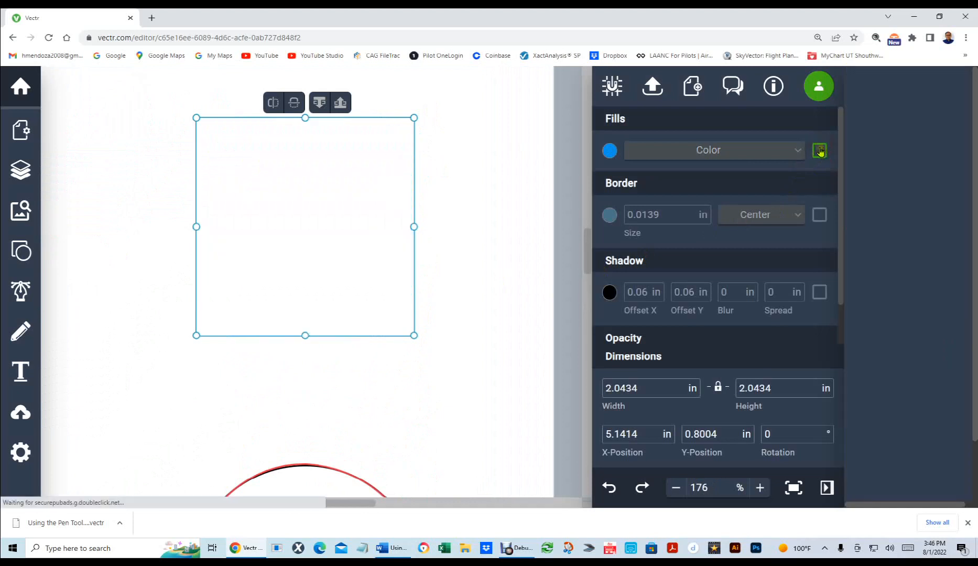
click(819, 215)
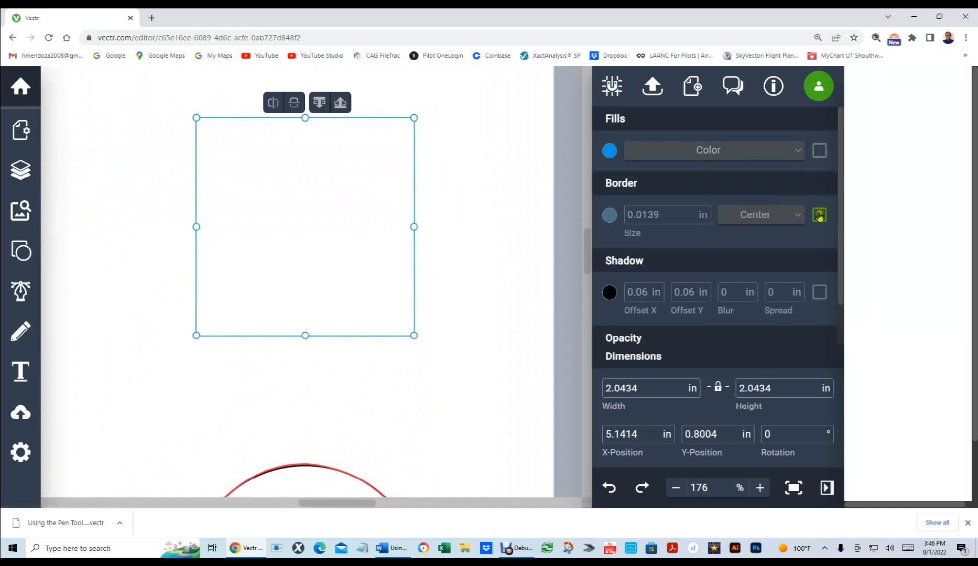
click(483, 218)
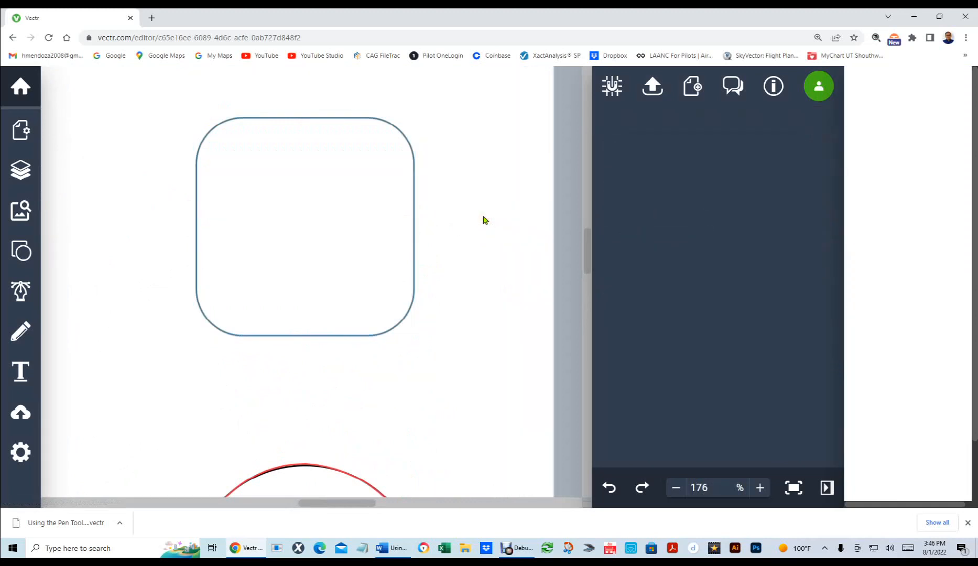
click(498, 184)
Step: Start tracing the rounded square with the Pen tool, placing curve points at both ends of its upper-left corner arc
click(18, 295)
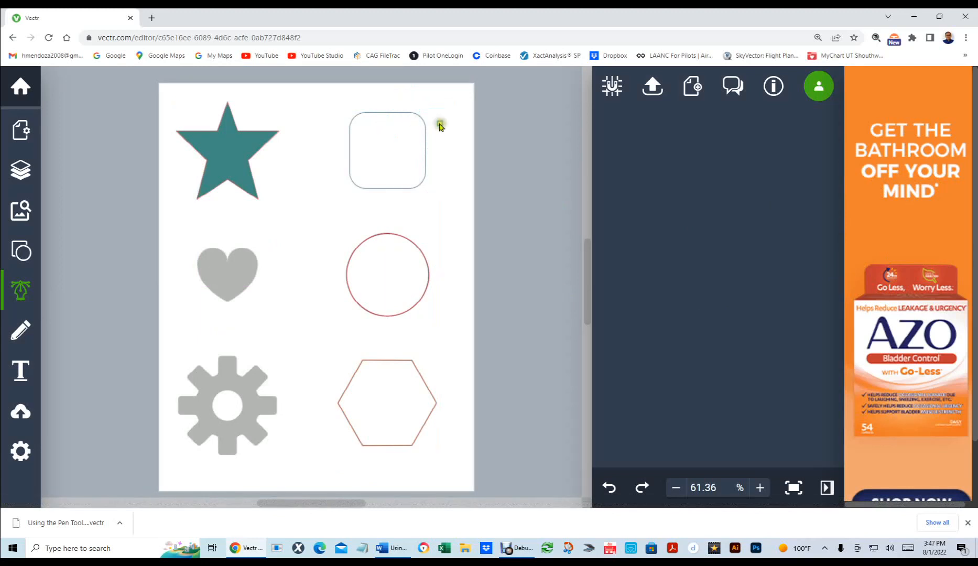
scroll(443, 122, up, 5)
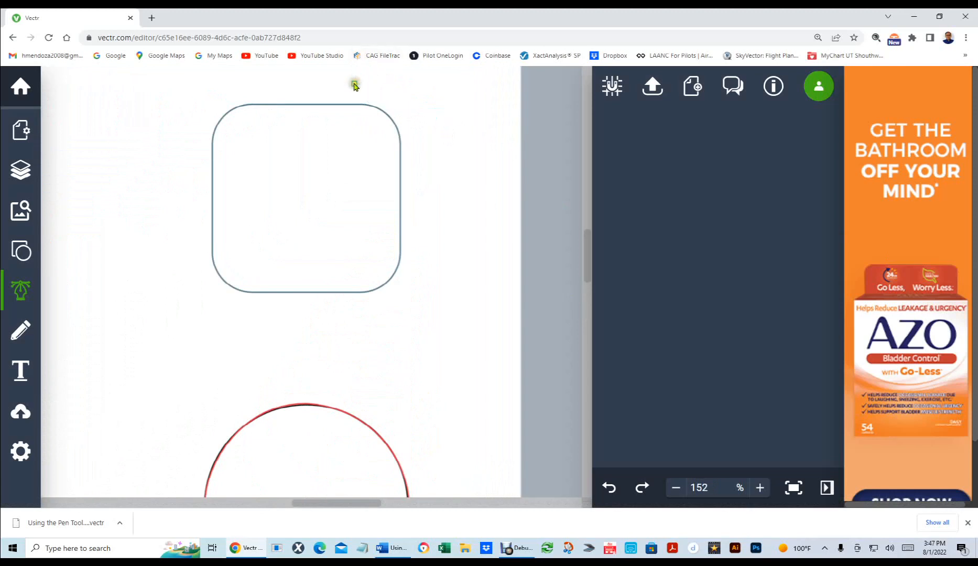
scroll(355, 85, up, 3)
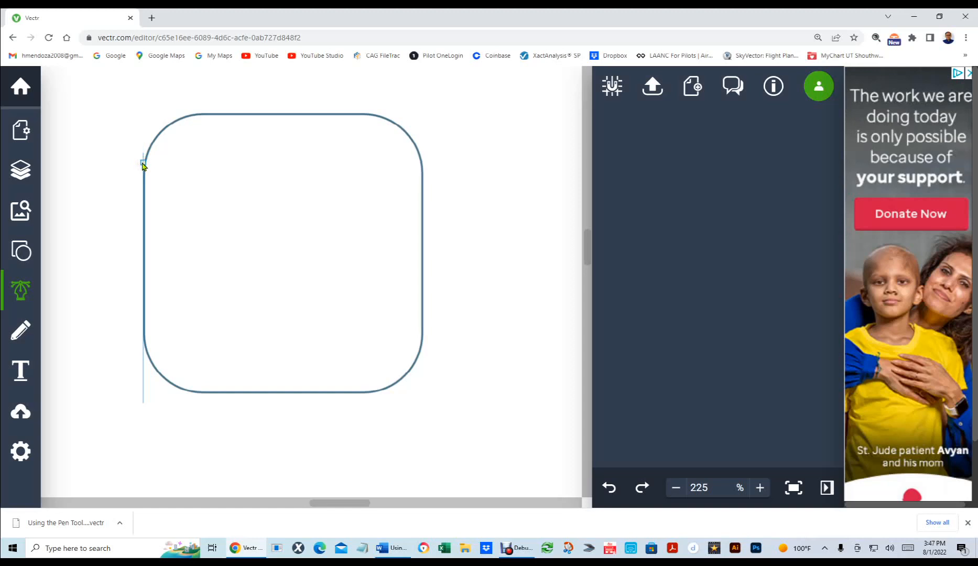
drag(143, 165, 142, 152)
drag(142, 152, 142, 150)
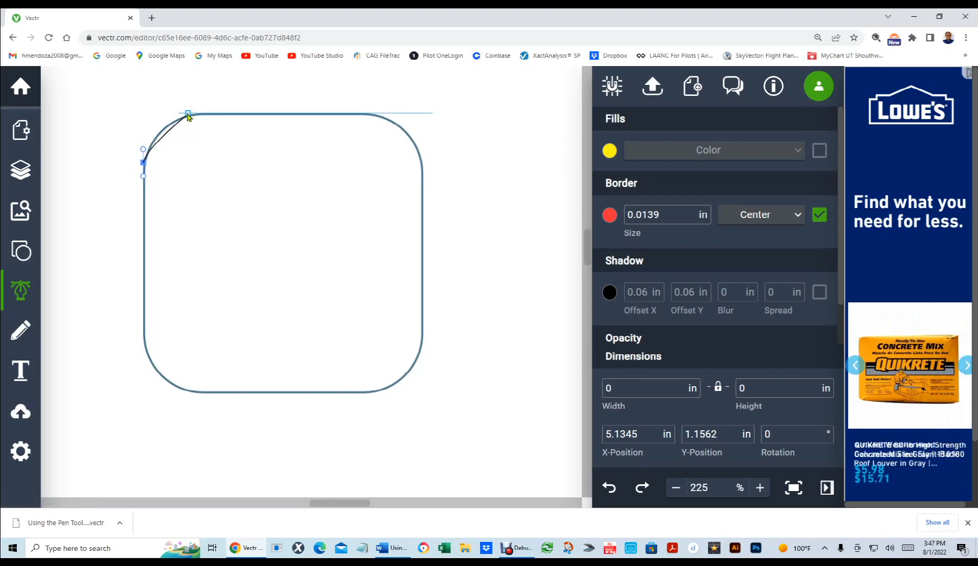
click(188, 114)
drag(193, 116, 204, 115)
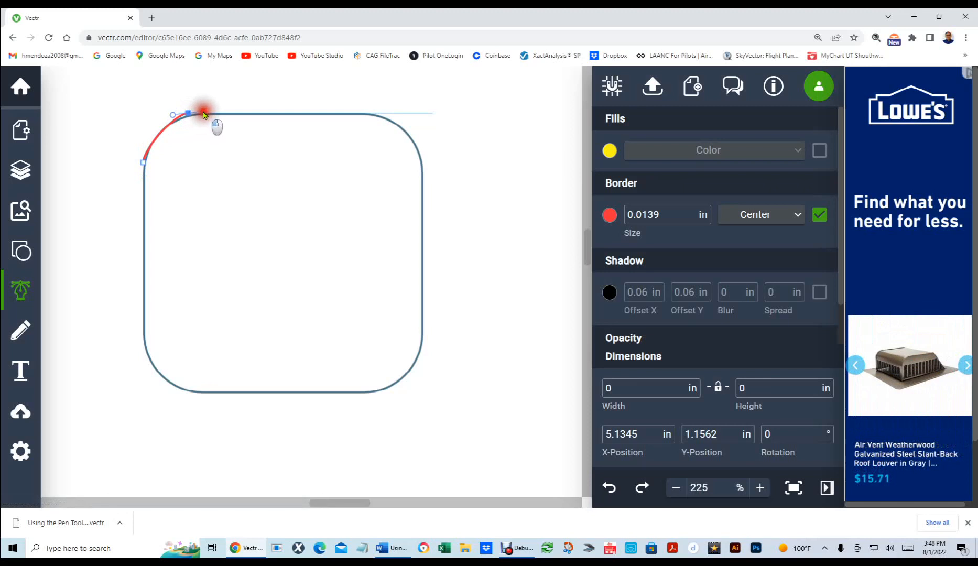
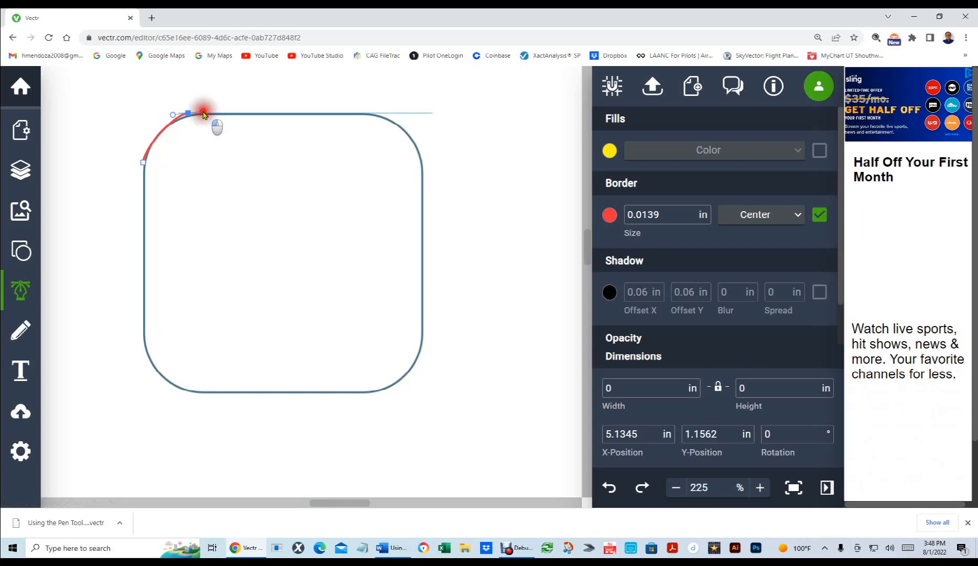
drag(203, 112, 203, 111)
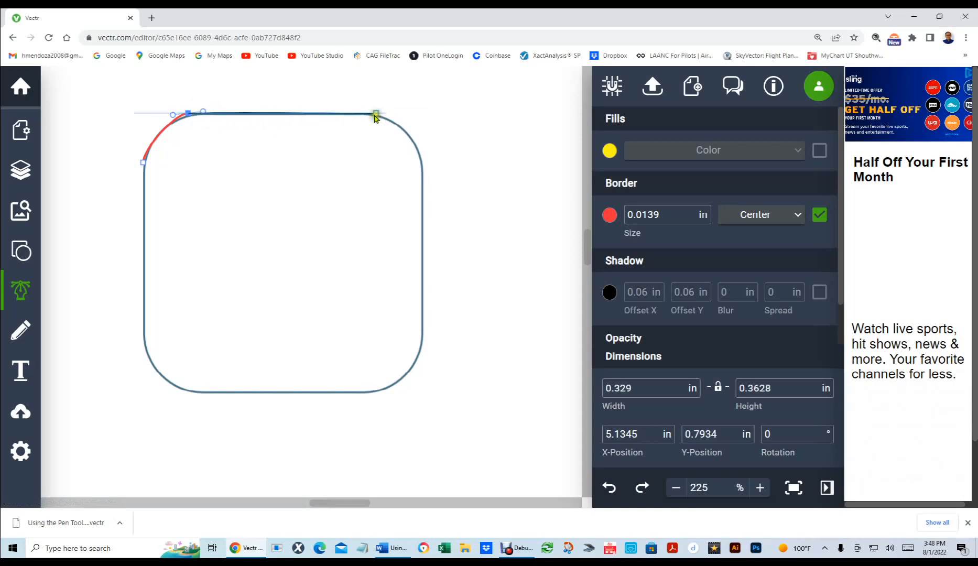
Step: Continue the Pen path with curve points at both ends of the rounded square's upper-right and lower-right corner arcs
drag(372, 116, 386, 118)
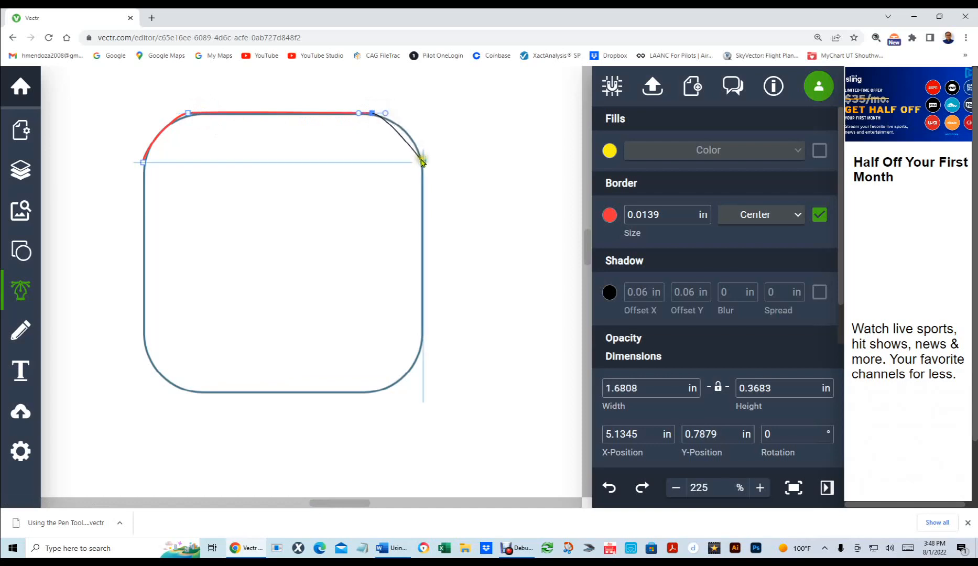
drag(423, 162, 423, 182)
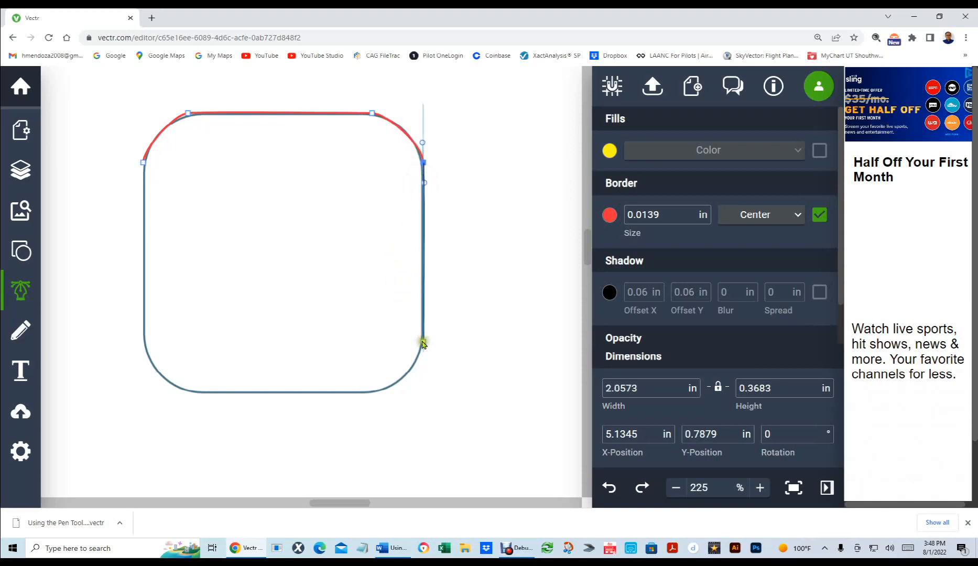
drag(423, 339, 422, 356)
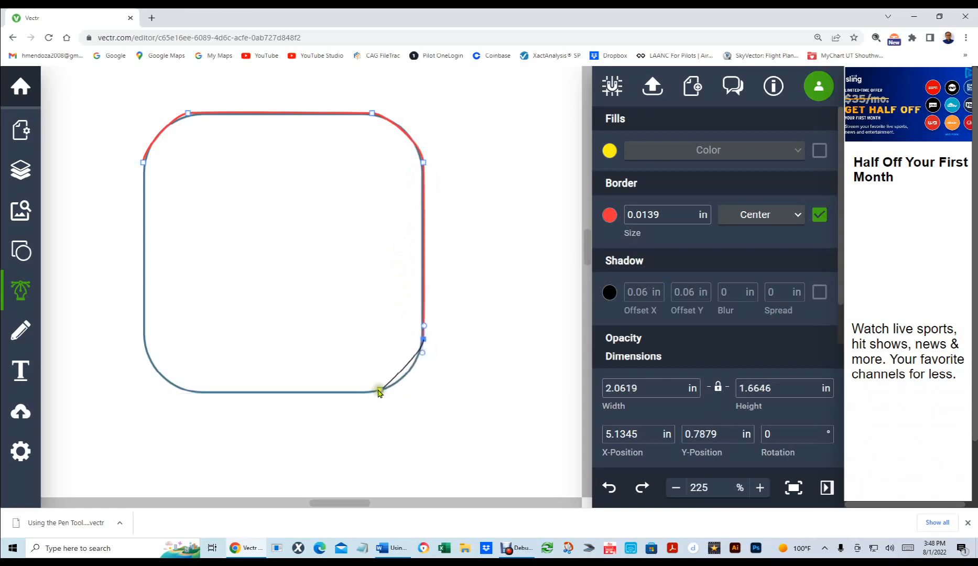
drag(373, 394, 356, 396)
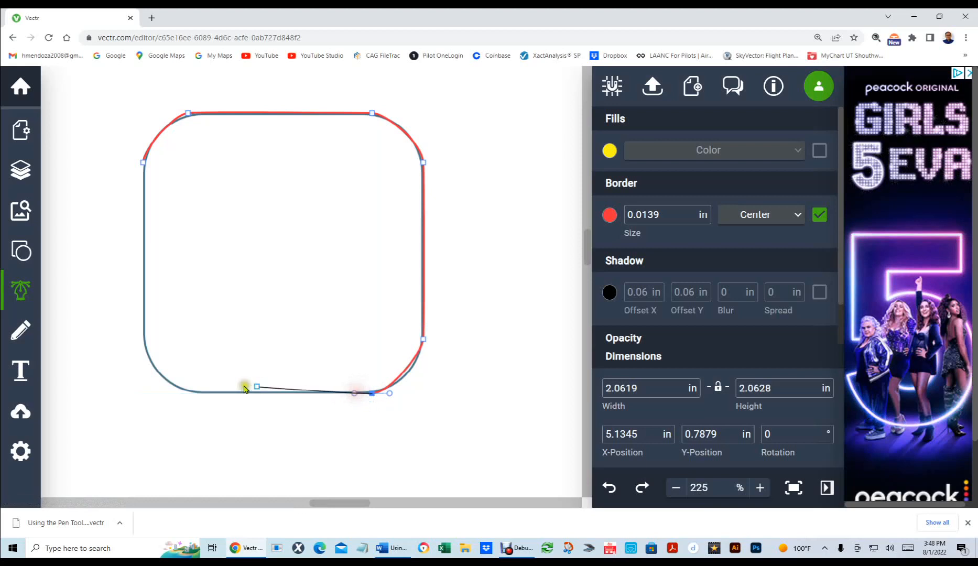
Step: Add curve points at both ends of the lower-left corner arc, close the path at its starting point, and deselect it
click(188, 394)
drag(188, 396, 143, 328)
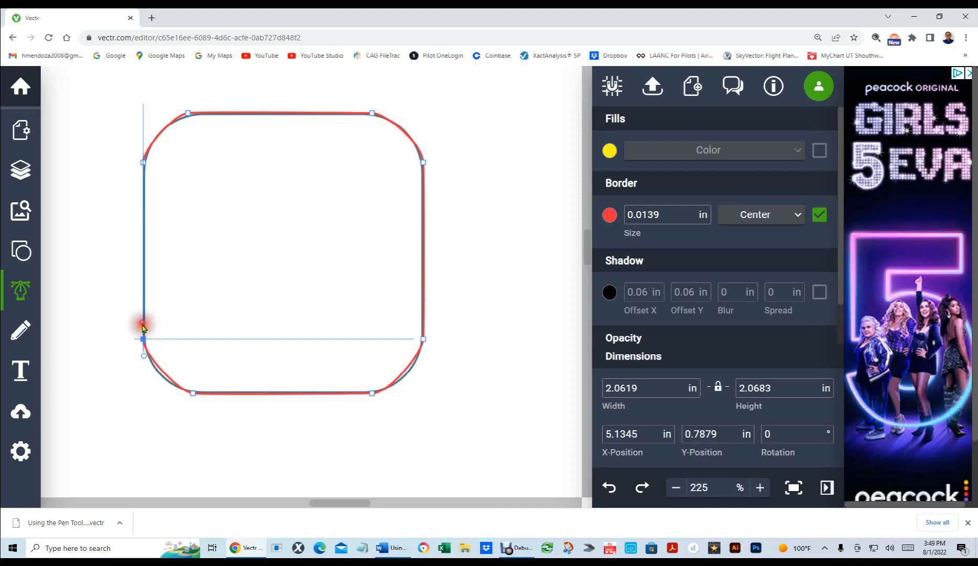
click(143, 163)
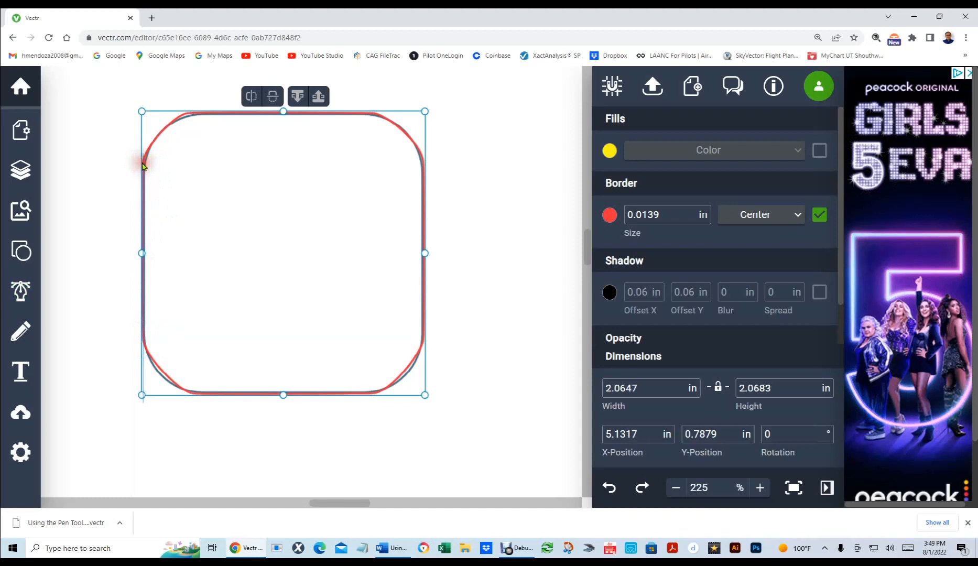
click(503, 277)
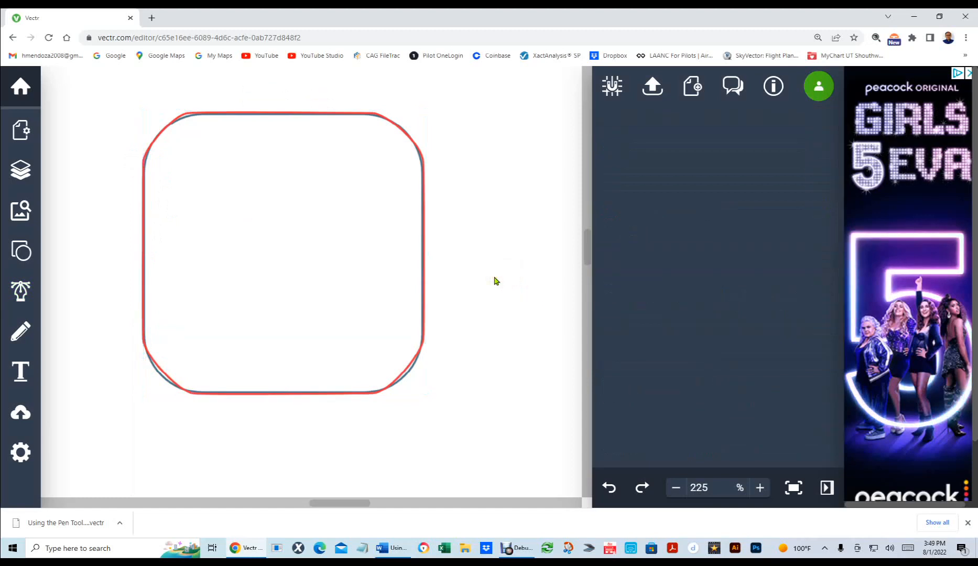
Step: Try to move the red path's point at the upper end of the upper-left corner arc, and undo the move
click(147, 111)
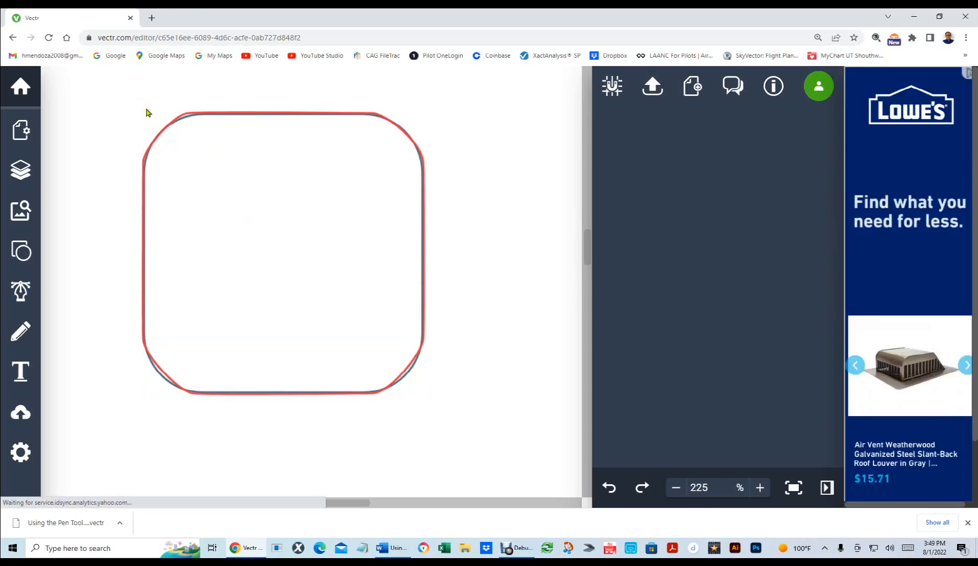
scroll(147, 111, up, 3)
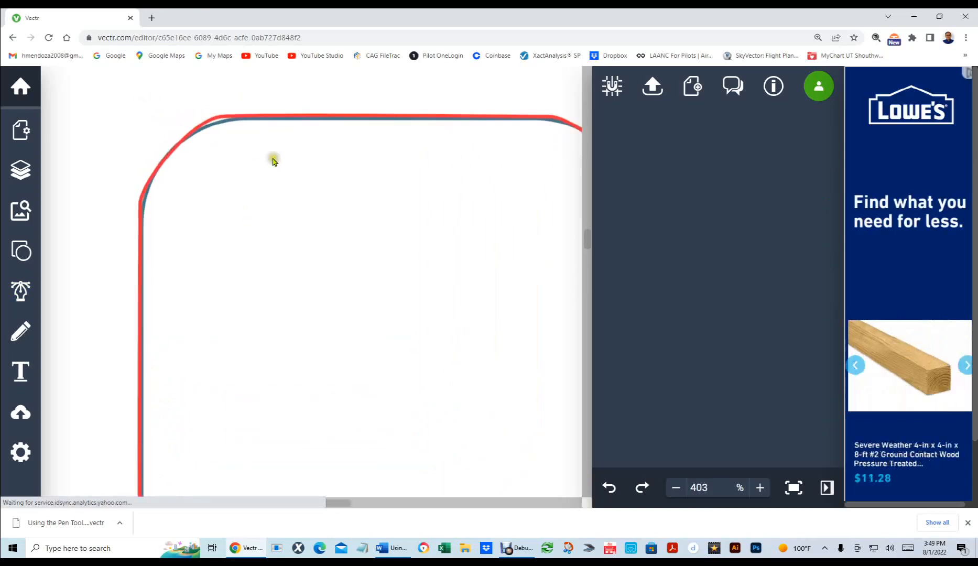
click(299, 116)
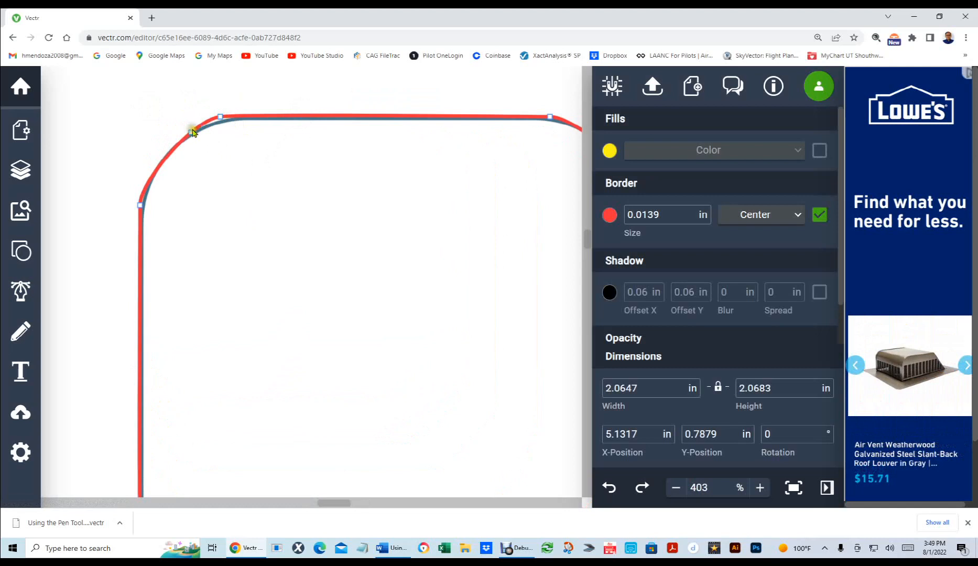
click(219, 119)
click(220, 117)
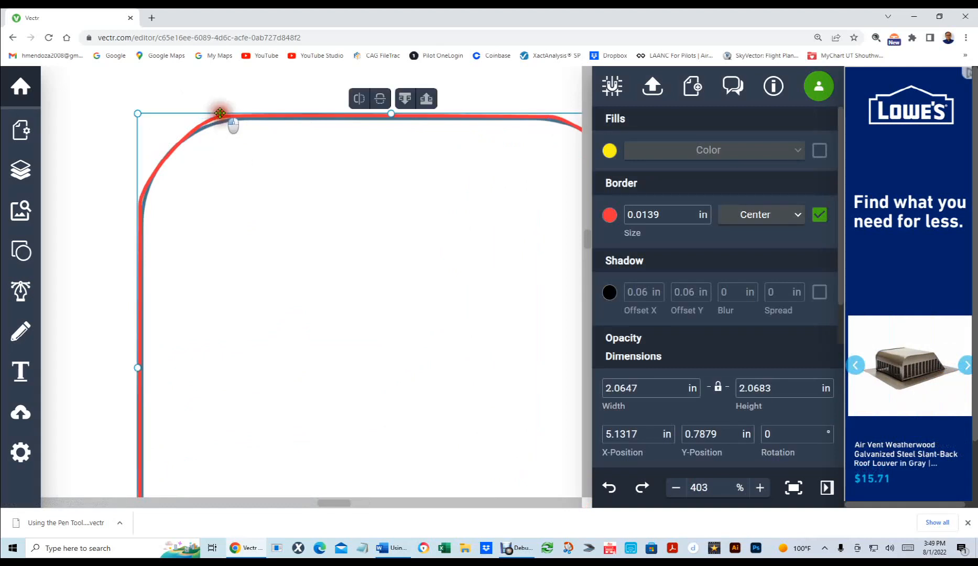
drag(221, 113, 223, 117)
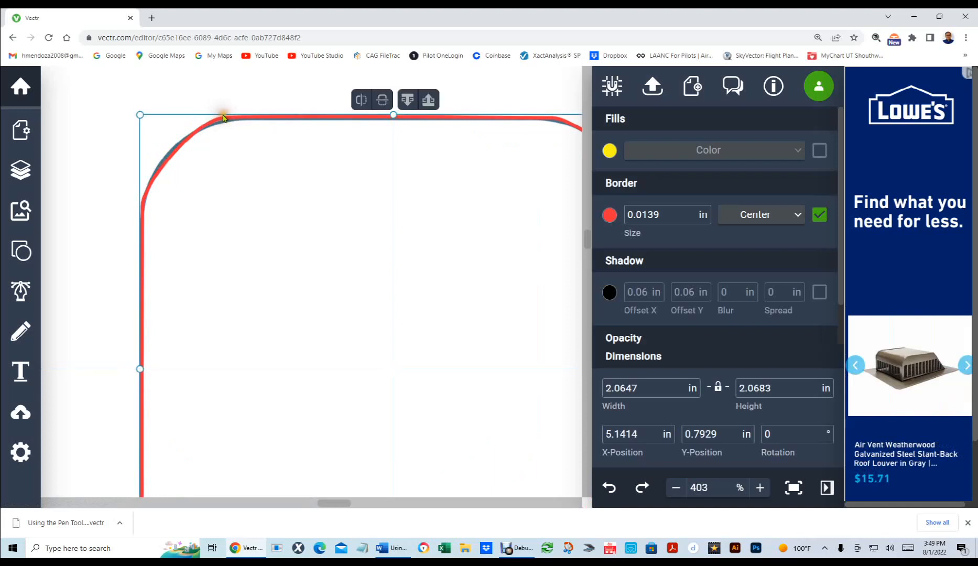
key(ctrl+z)
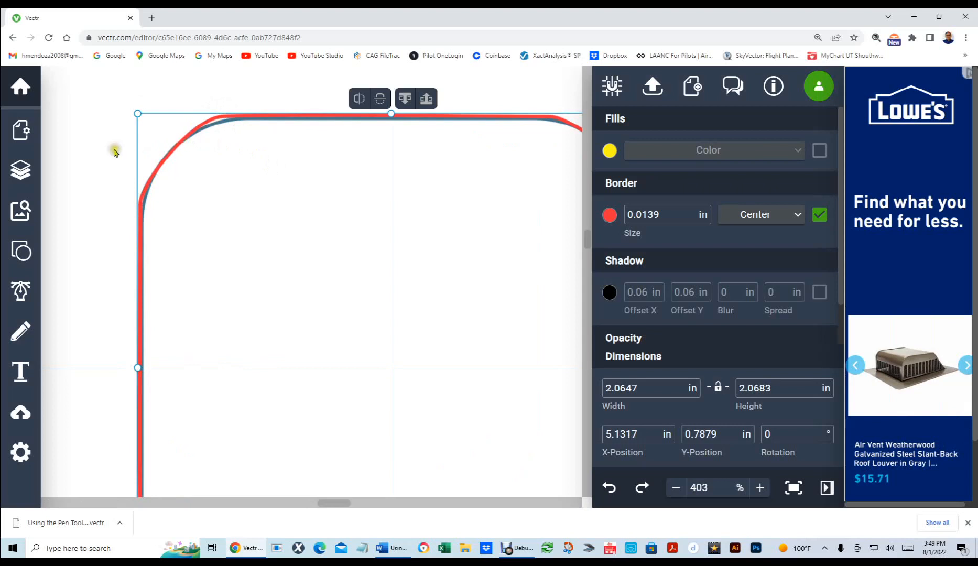
Step: Examine how the red path fits the blue rounded square's corners and check the document's layer list
scroll(115, 153, down, 2)
scroll(114, 152, up, 2)
scroll(114, 151, up, 1)
scroll(368, 292, down, 5)
scroll(368, 292, down, 1)
scroll(368, 295, down, 6)
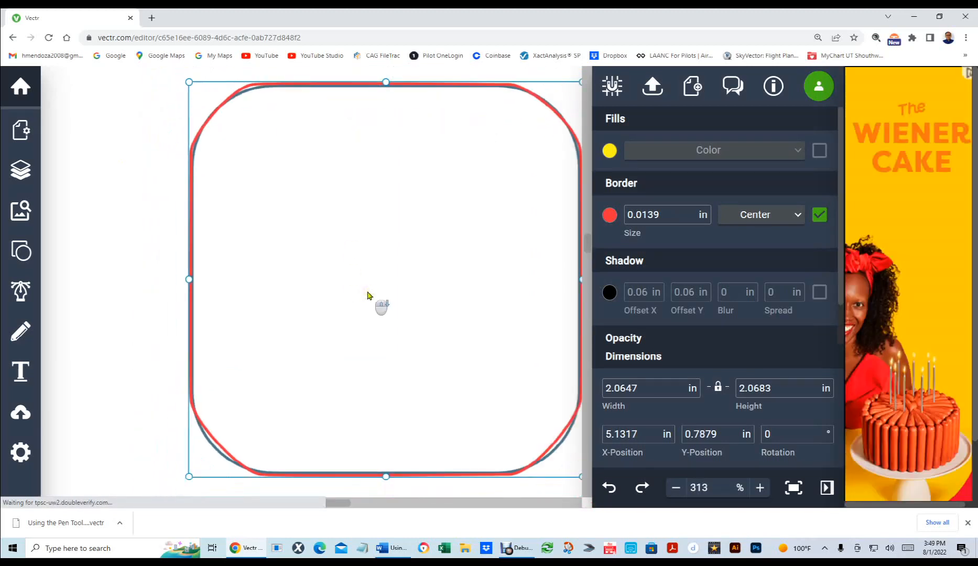
click(231, 430)
click(234, 425)
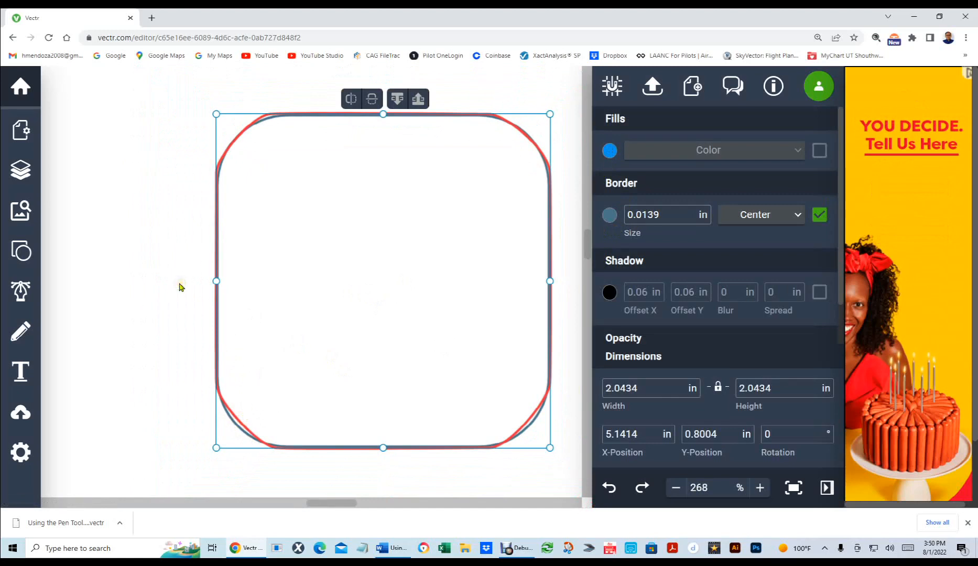
click(29, 173)
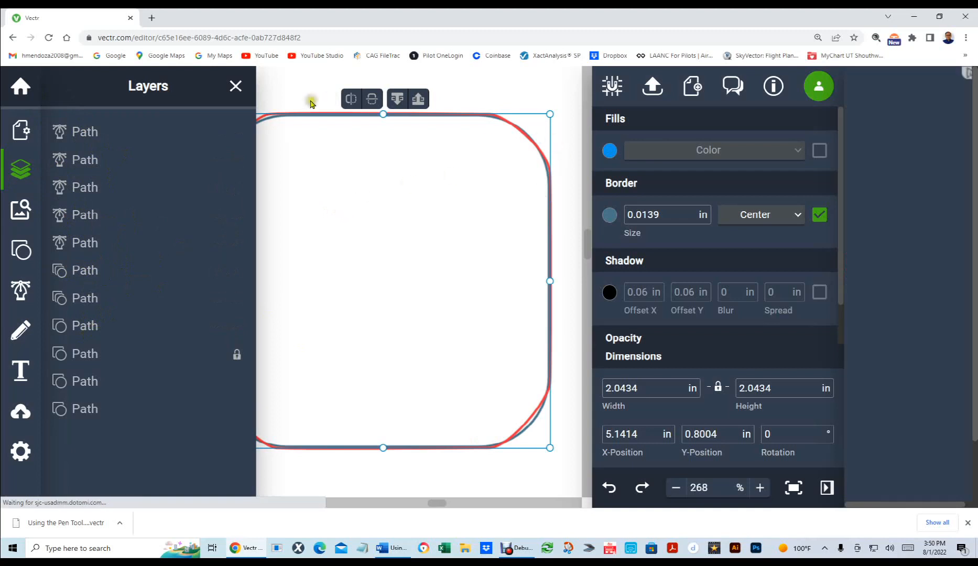
click(236, 86)
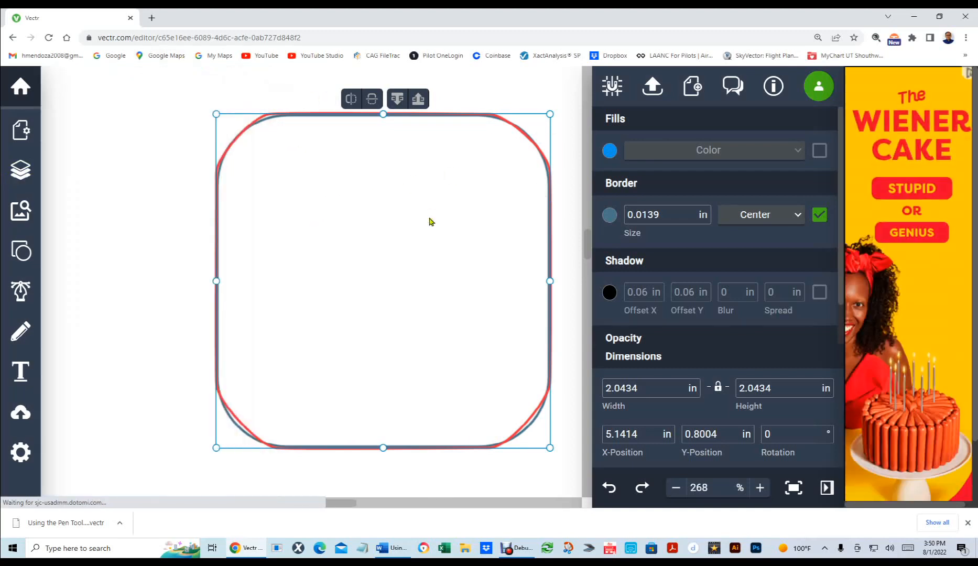
click(429, 221)
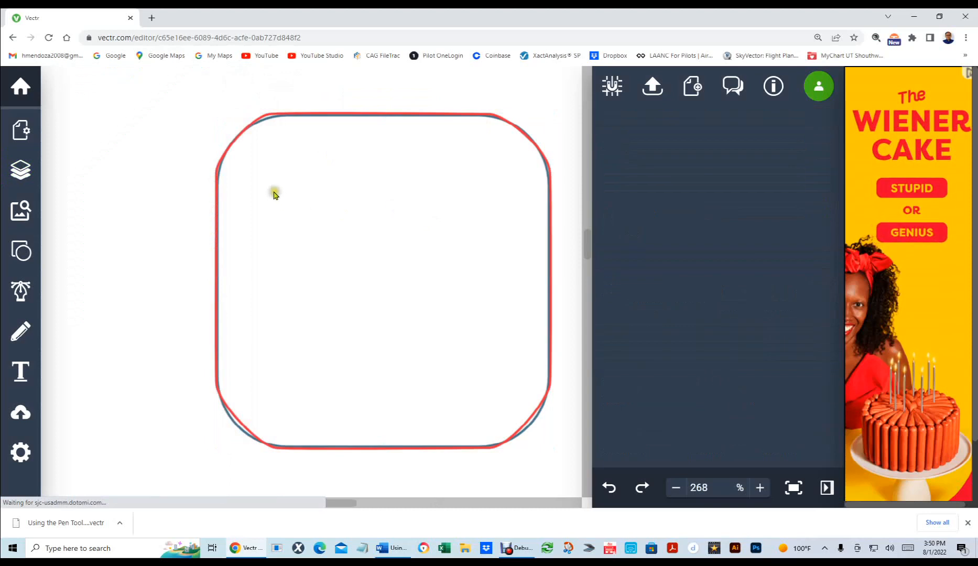
Step: Edit the red path's points and move the upper point of the upper-left corner onto the start of the blue arc
click(284, 115)
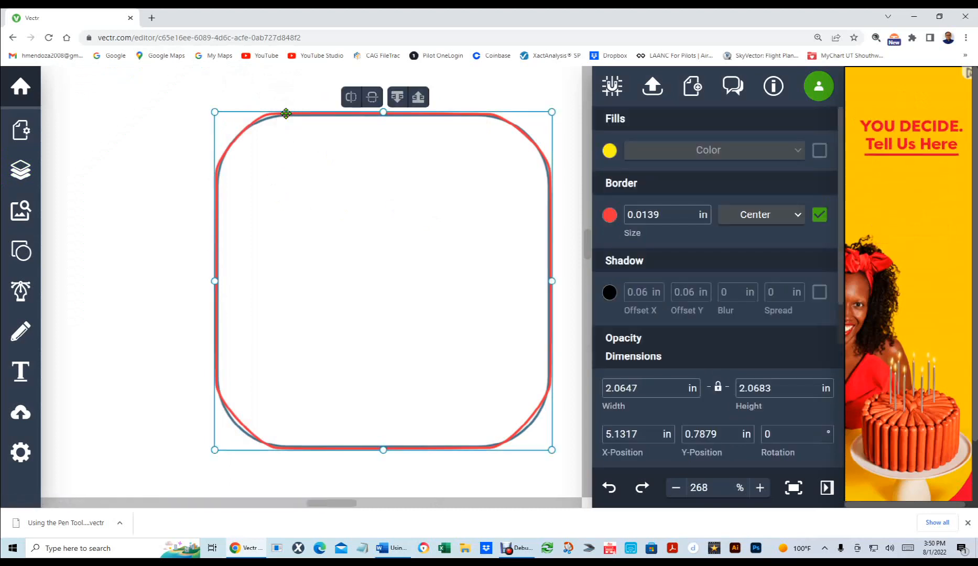
scroll(285, 114, up, 5)
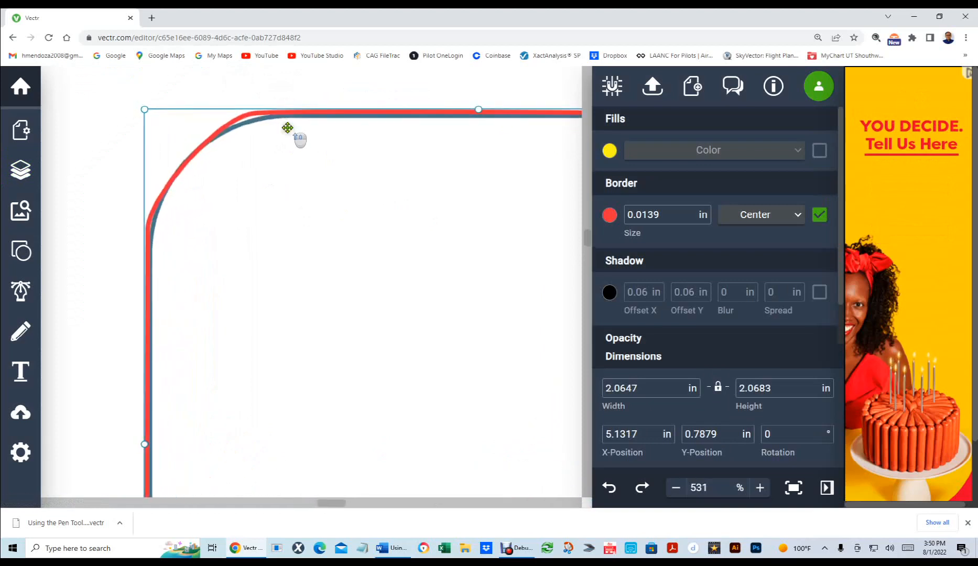
scroll(287, 128, up, 1)
double_click(300, 112)
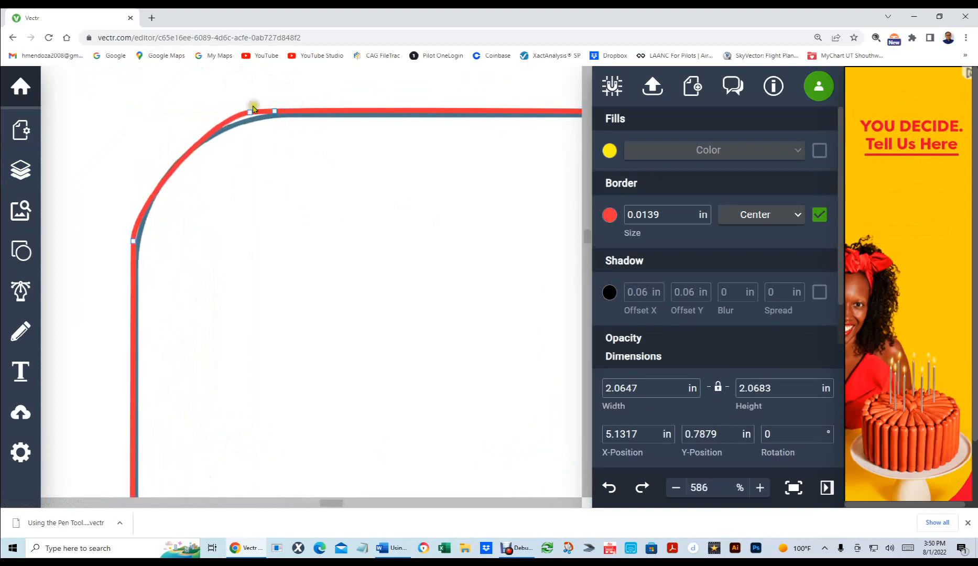
drag(249, 111, 277, 118)
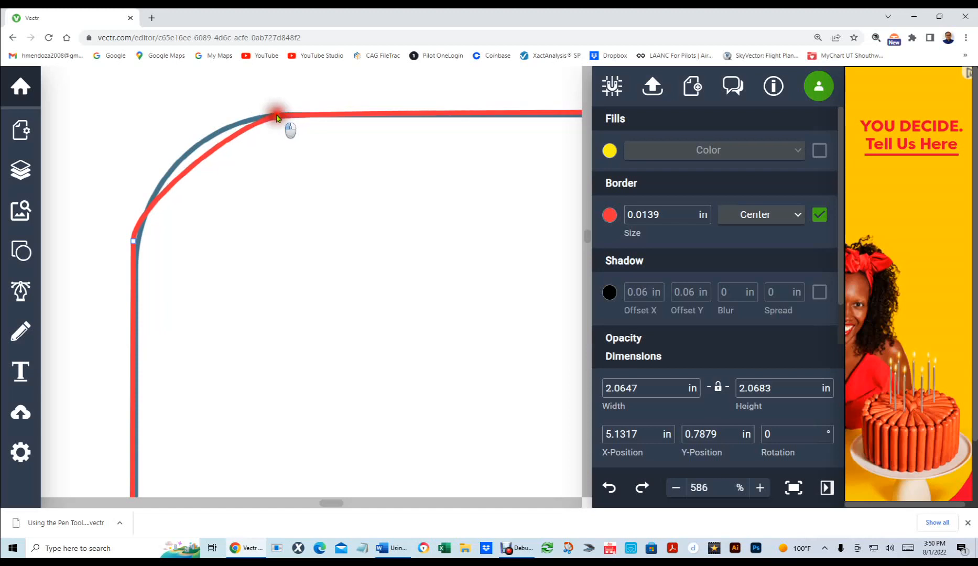
drag(276, 117, 277, 118)
click(278, 118)
Step: Lengthen the curve handle of the upper-left corner's upper point so the red curve bulges out to the blue arc
click(239, 122)
drag(237, 118, 221, 118)
double_click(234, 134)
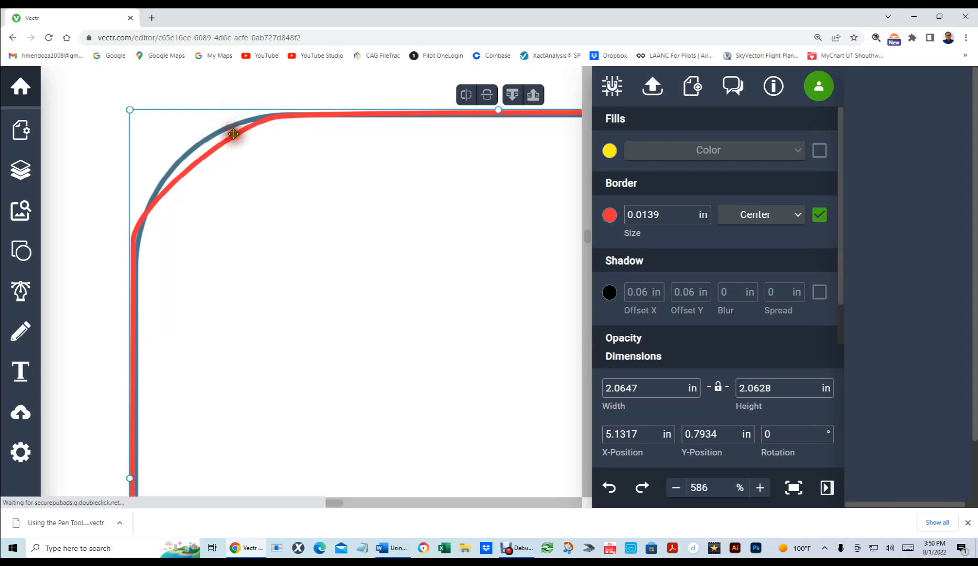
click(279, 119)
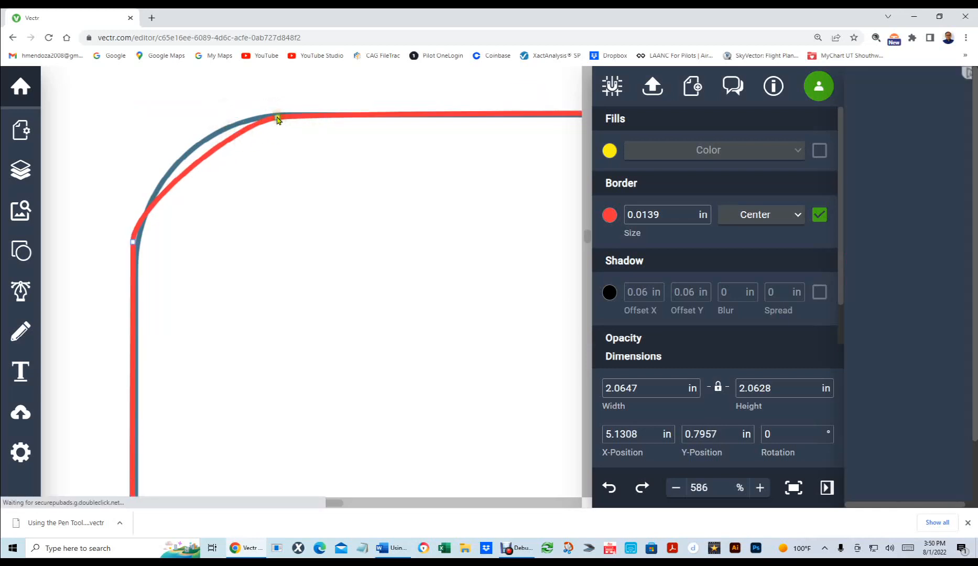
click(278, 119)
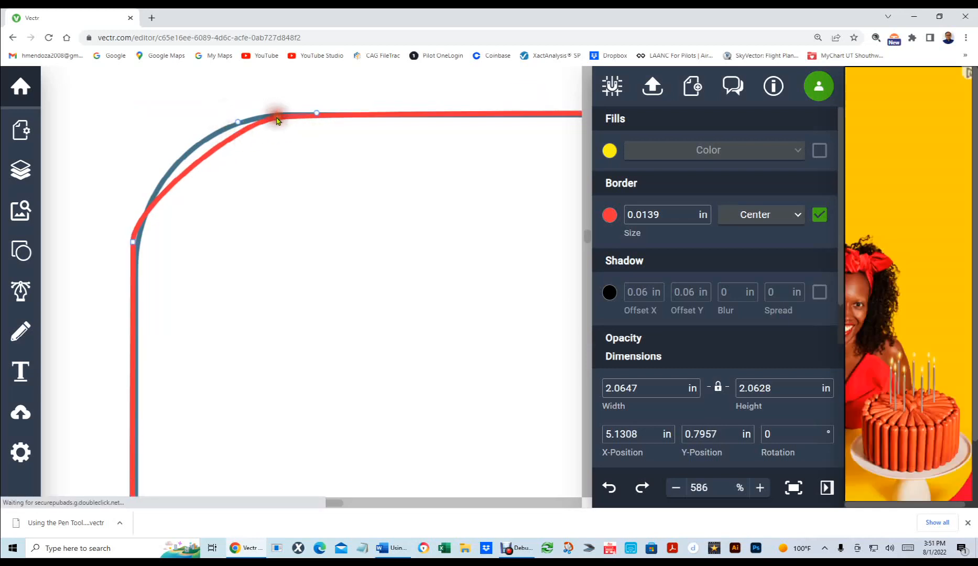
click(237, 123)
drag(237, 124, 190, 123)
drag(190, 126, 192, 123)
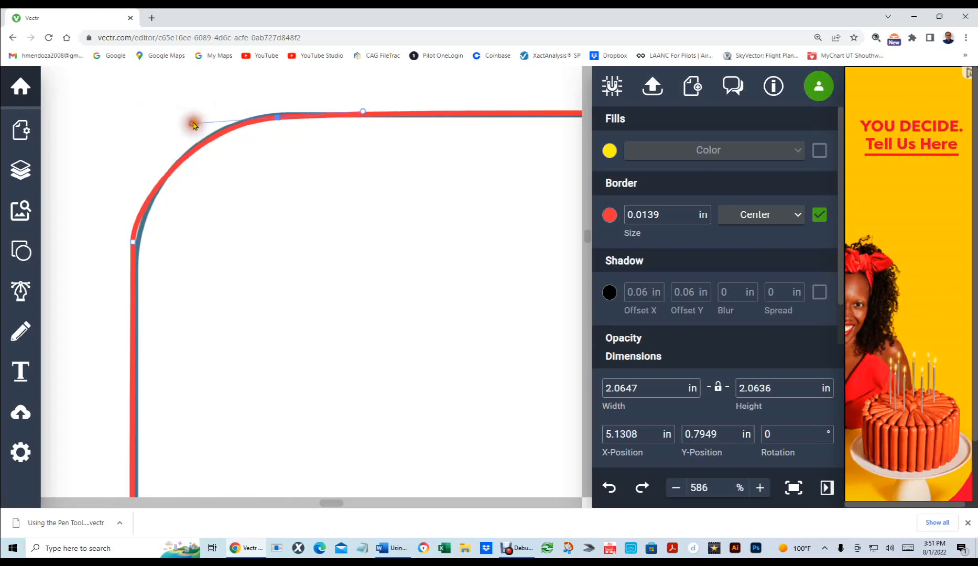
Step: Shift the corner's upper point further along the top edge and level its curve handles with that edge
drag(277, 118, 293, 118)
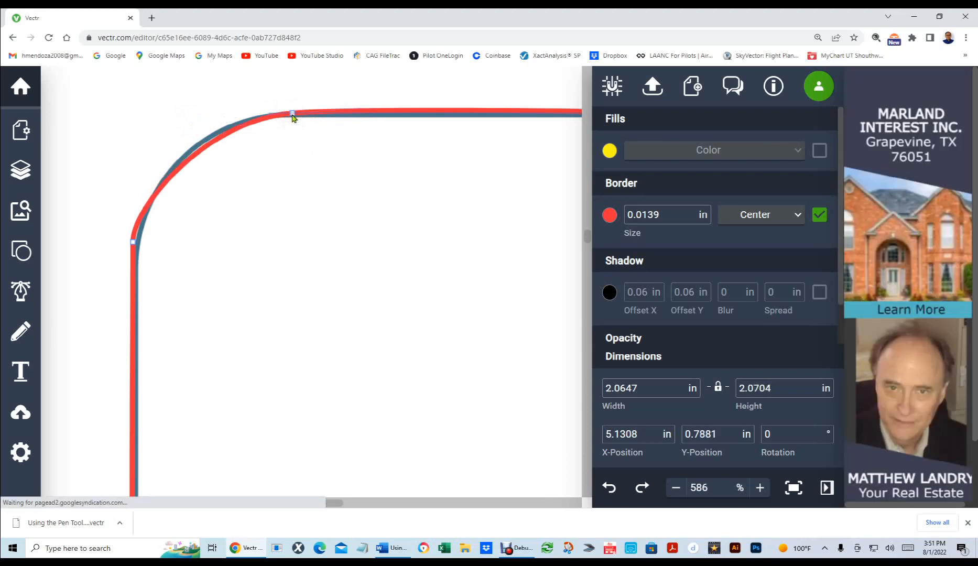
click(292, 114)
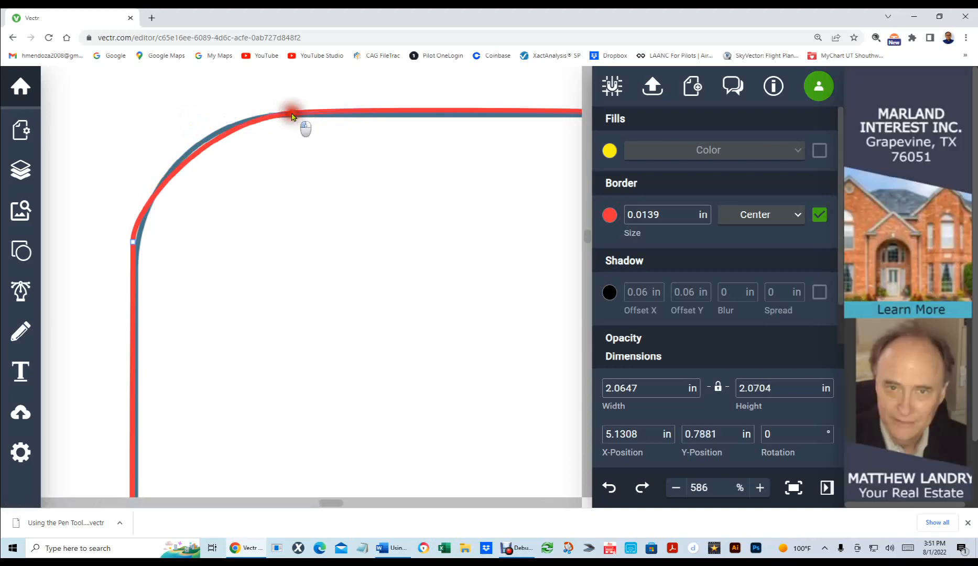
click(378, 107)
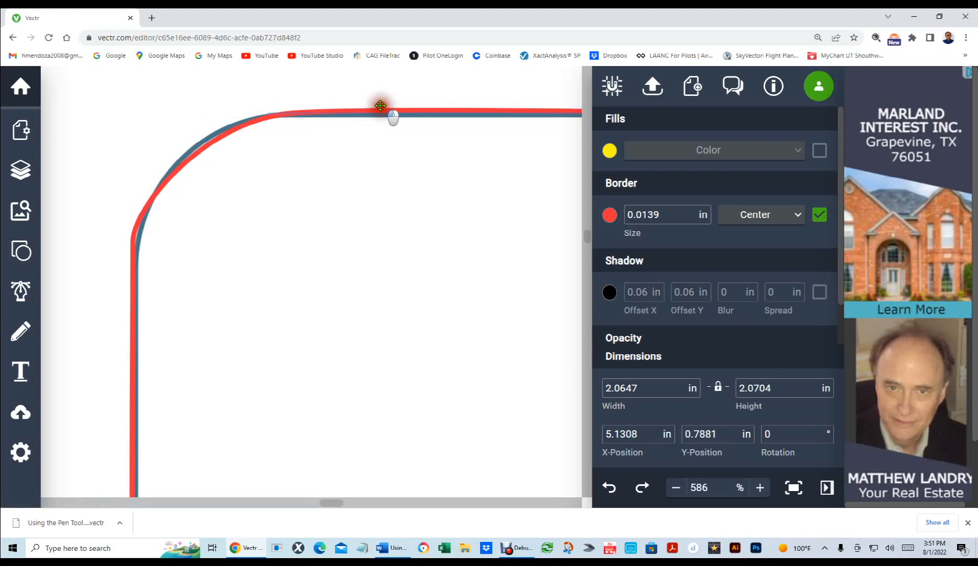
click(283, 113)
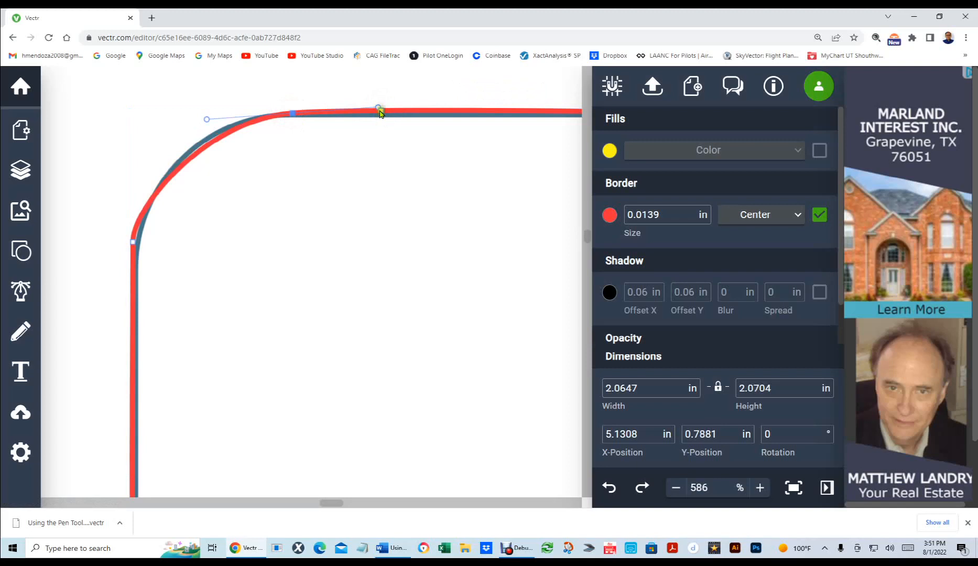
mouse_move(376, 108)
mouse_down()
mouse_move(384, 116)
mouse_move(376, 111)
mouse_up()
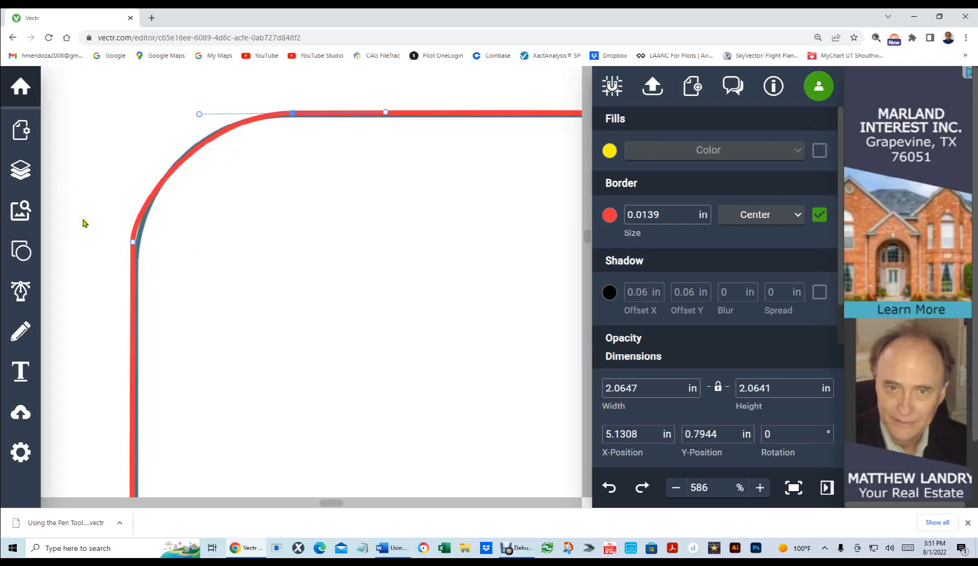
Step: Try to move the upper-left corner's lower point onto the blue outline, and undo the move
scroll(84, 223, up, 4)
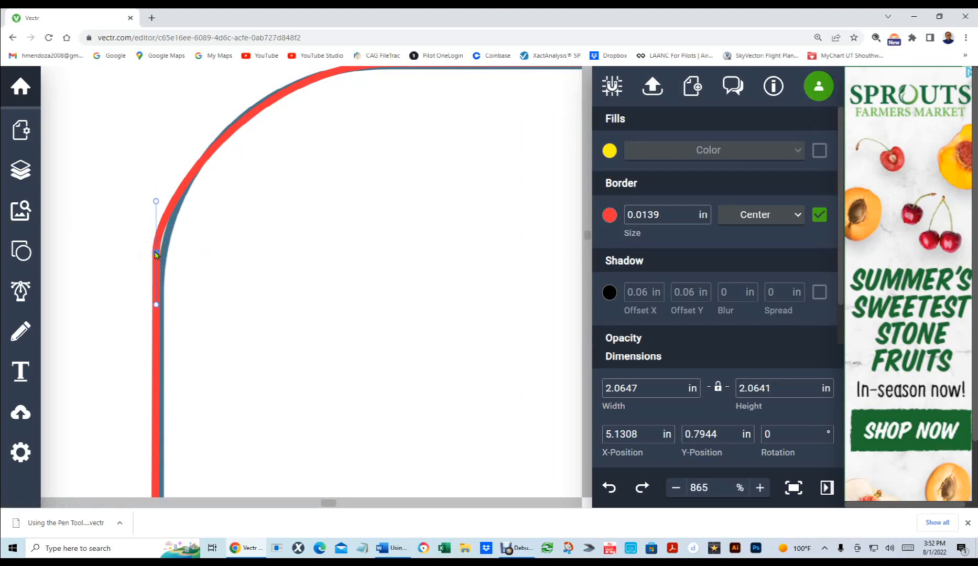
drag(154, 251, 158, 262)
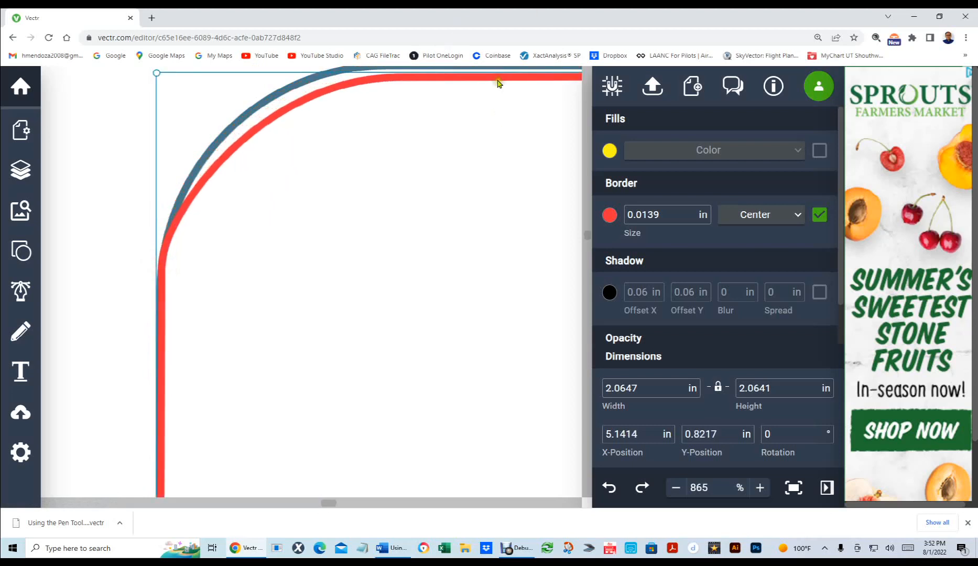
key(ctrl+z)
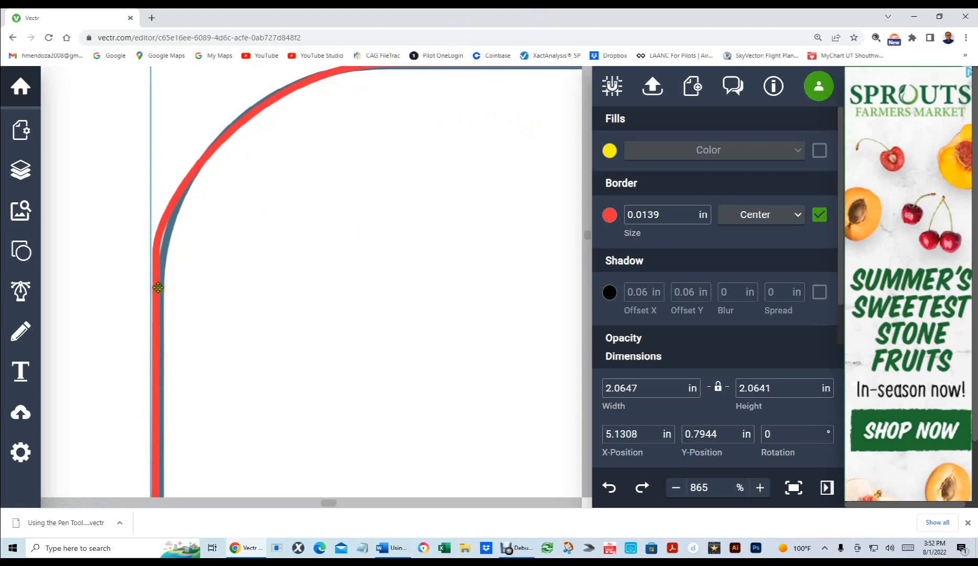
Step: Move the upper-left corner's lower point down onto the blue outline and stretch its handle upward to match the arc
double_click(156, 289)
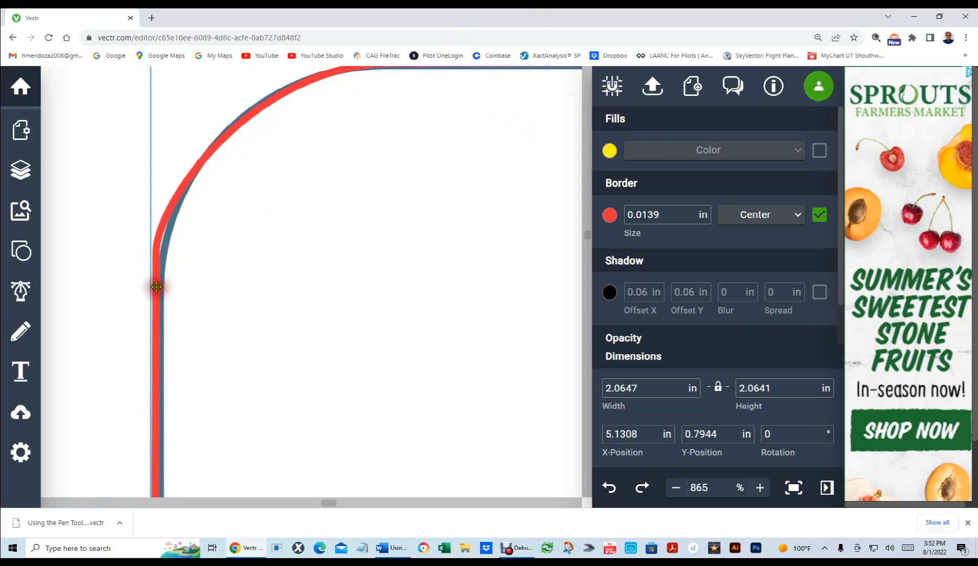
click(156, 254)
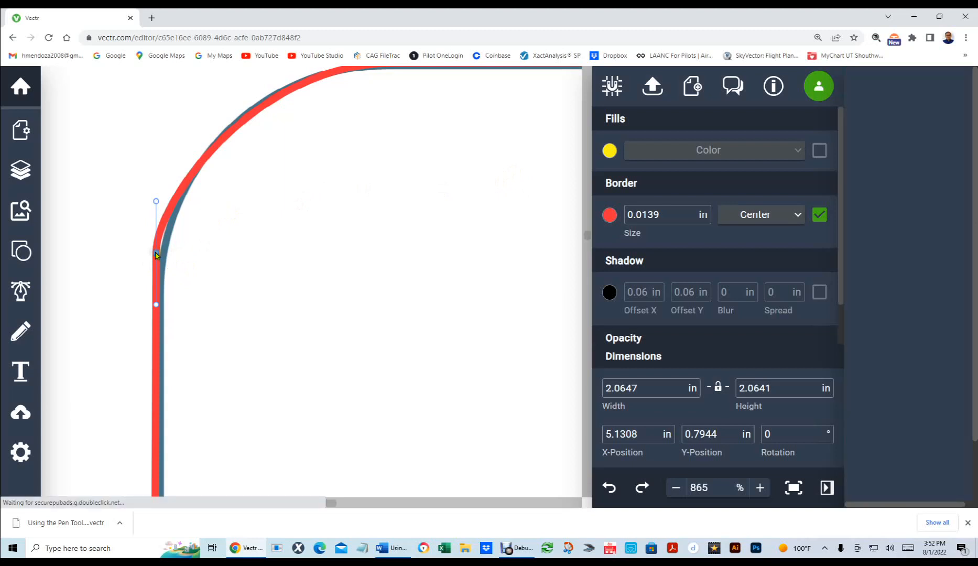
click(157, 259)
drag(157, 259, 160, 277)
click(161, 277)
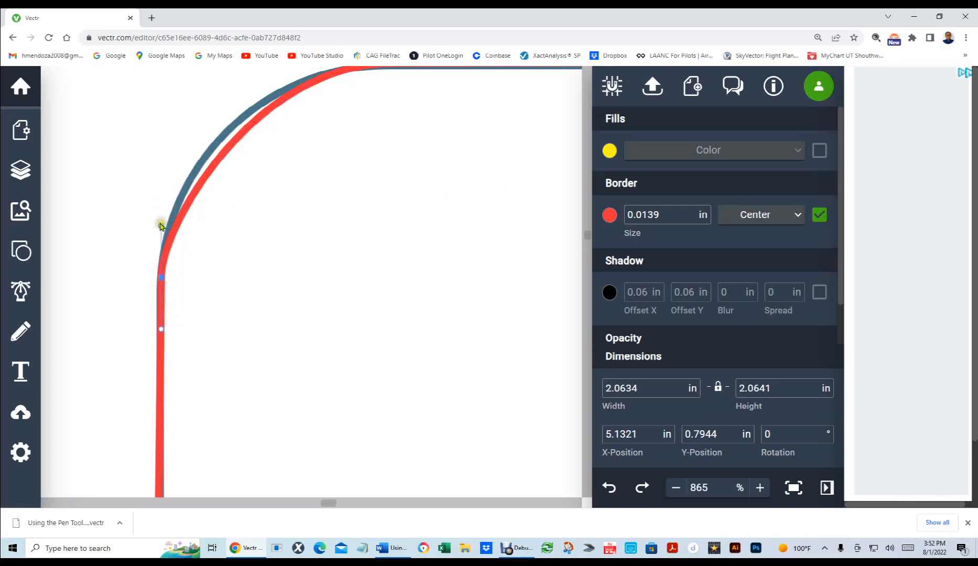
drag(161, 226, 161, 186)
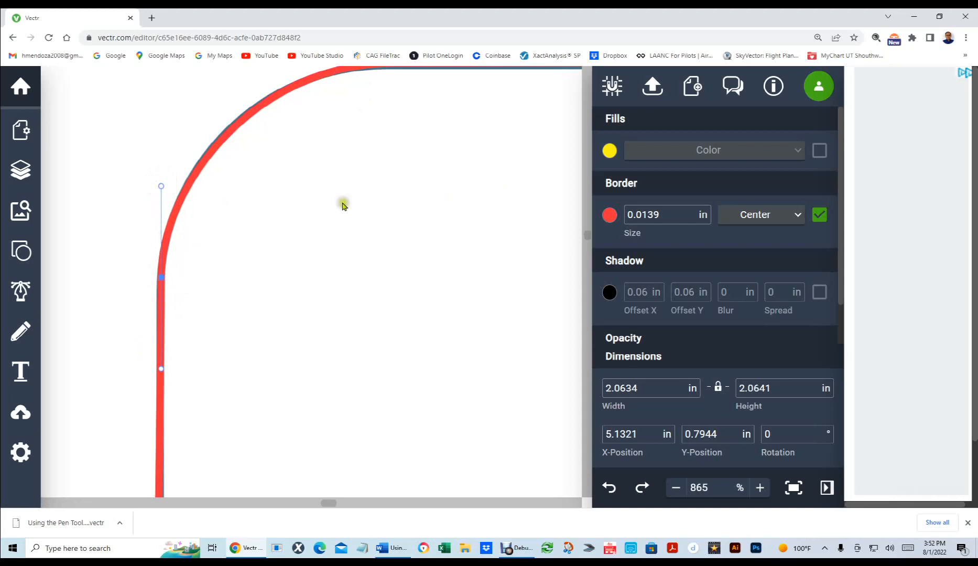
Step: Move the upper point of the red path's lower-left corner onto the blue square's left edge, slightly up and inward
key(ctrl+0)
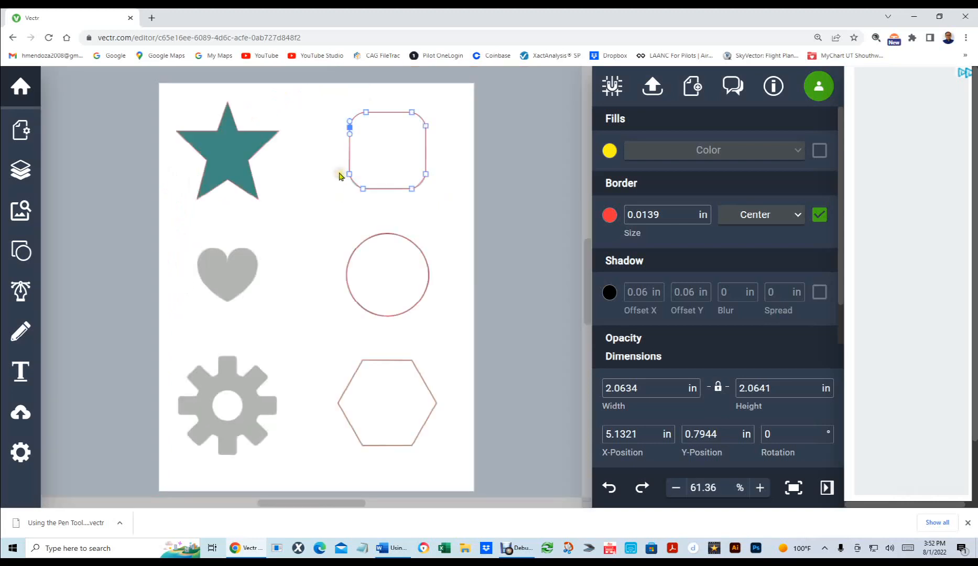
click(450, 152)
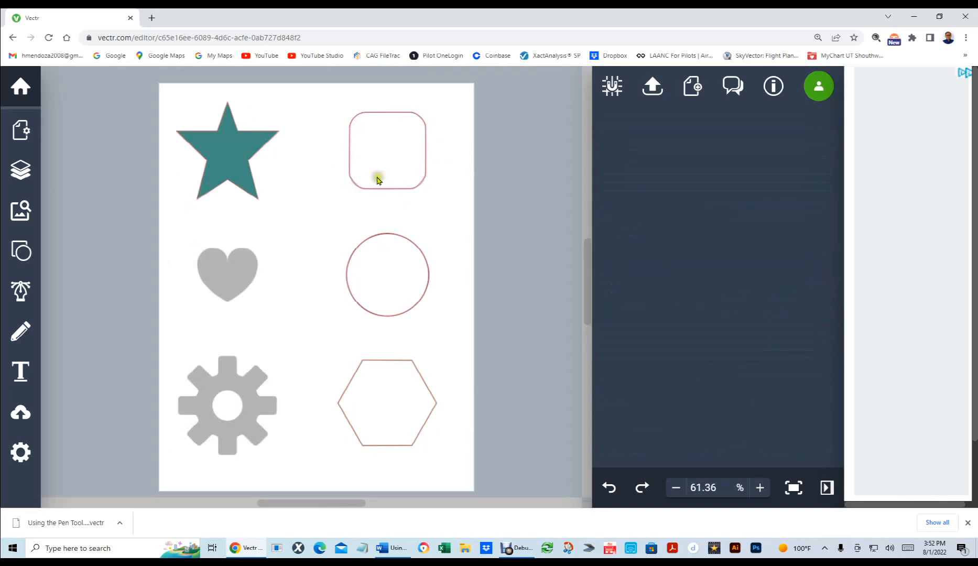
scroll(376, 180, up, 5)
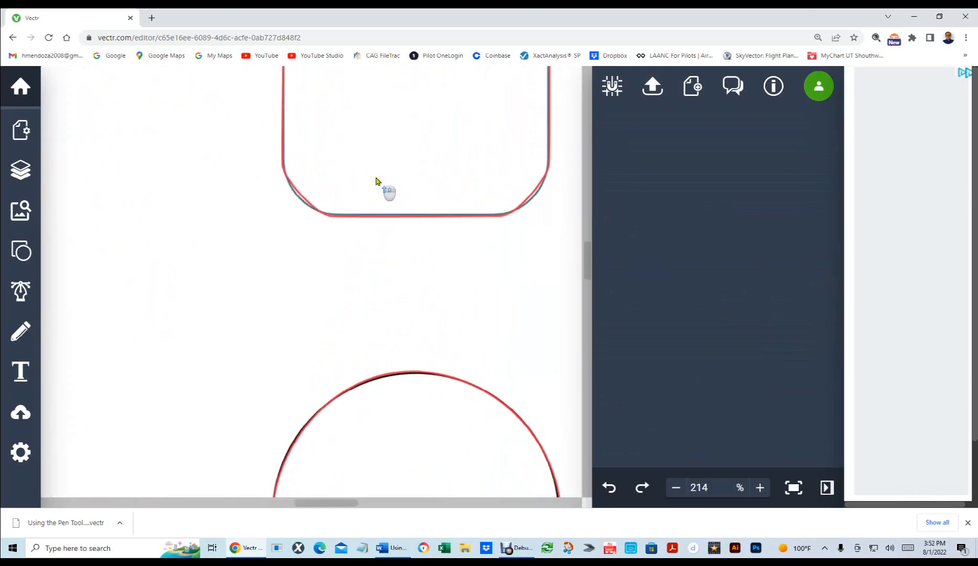
scroll(308, 108, up, 2)
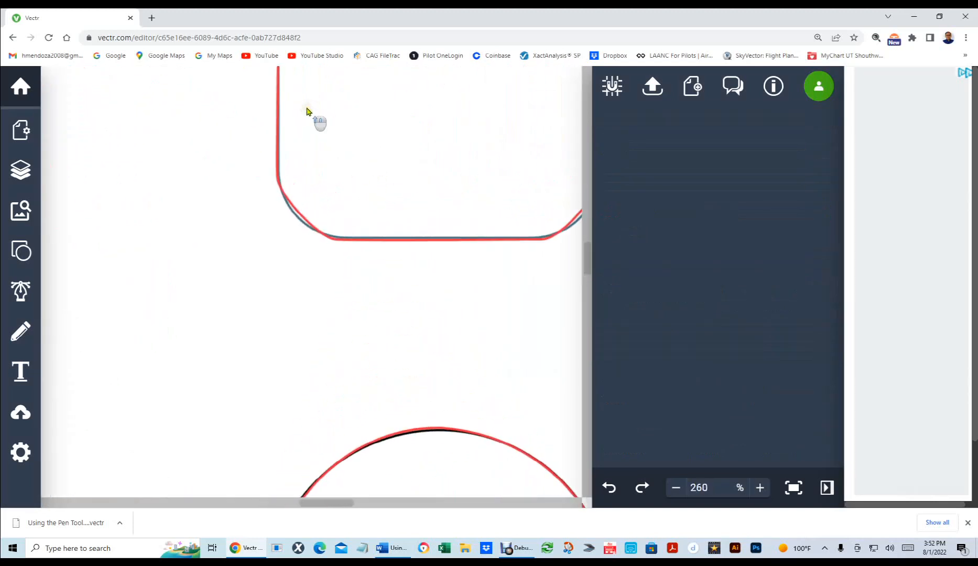
scroll(320, 189, up, 4)
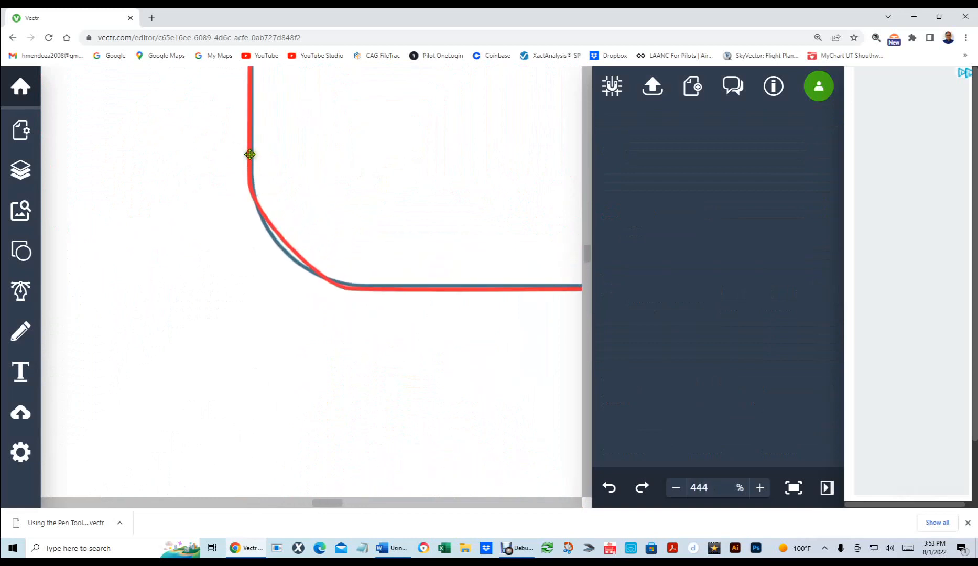
click(249, 154)
key(ctrl+z)
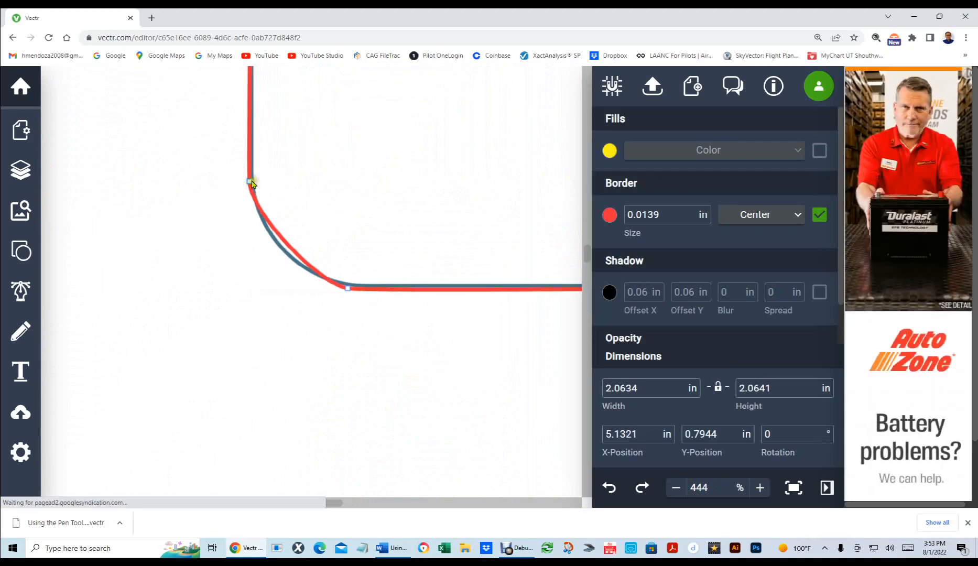
click(248, 181)
scroll(250, 184, up, 5)
scroll(248, 180, up, 1)
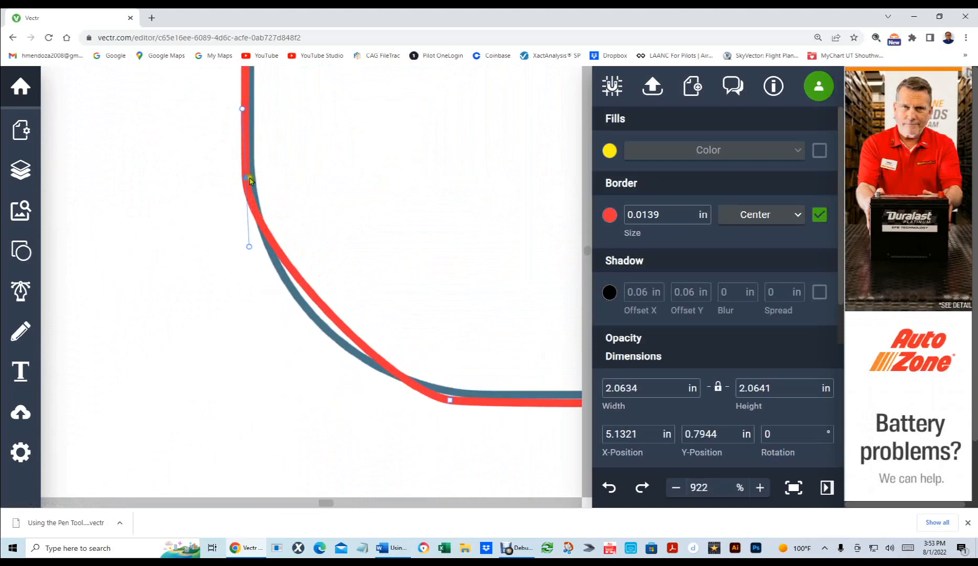
drag(246, 181, 250, 170)
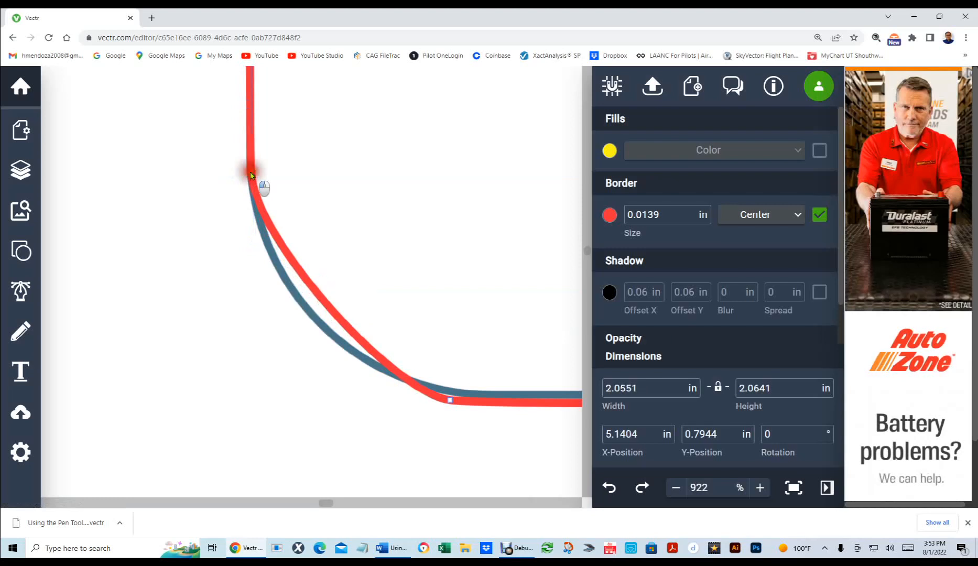
Step: Stretch the lower-left corner's upper point handle downward so the red curve bulges out to the blue arc, and deselect the path
click(251, 172)
drag(253, 242, 255, 304)
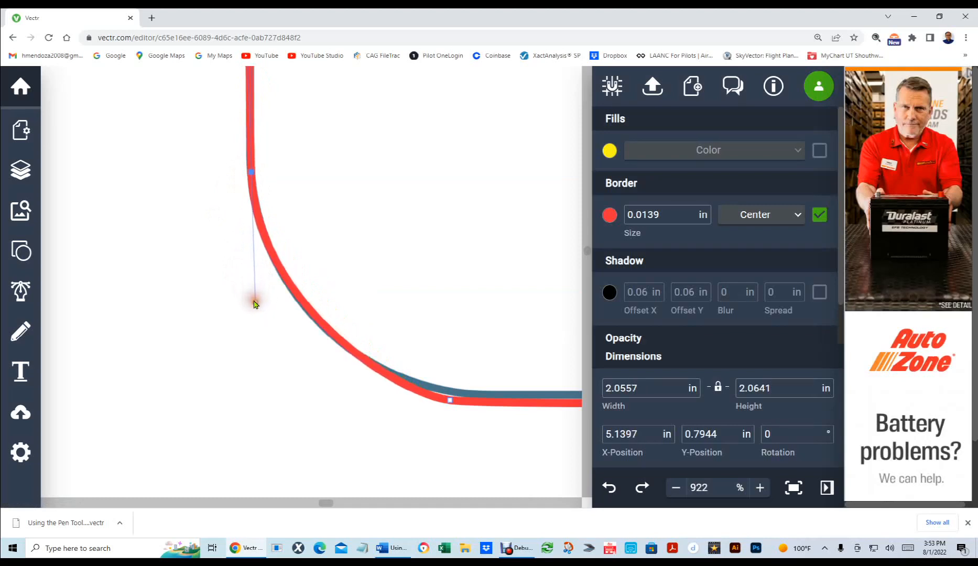
click(464, 427)
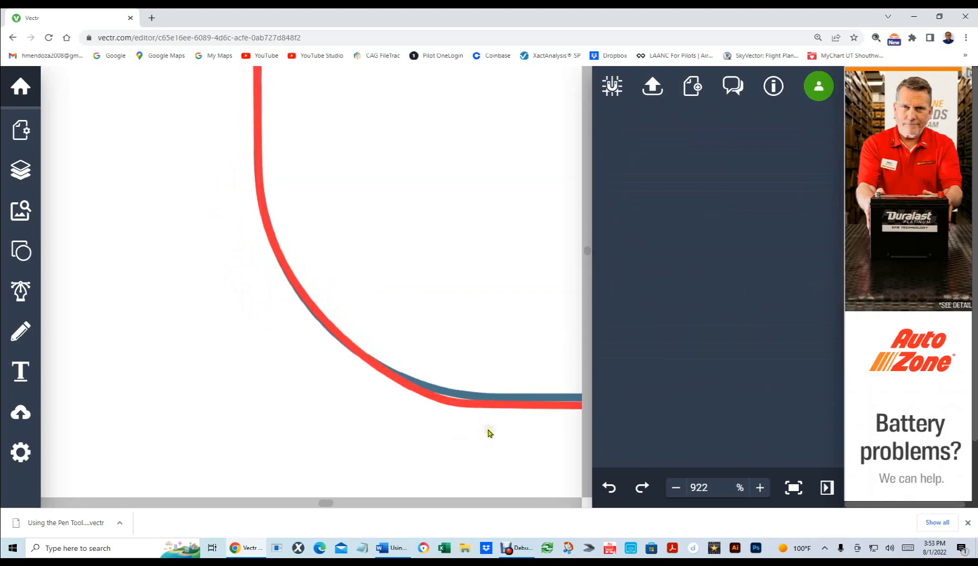
Step: Move the lower-left corner's lower point onto the blue bottom edge, further along where the arc ends
drag(496, 426, 245, 388)
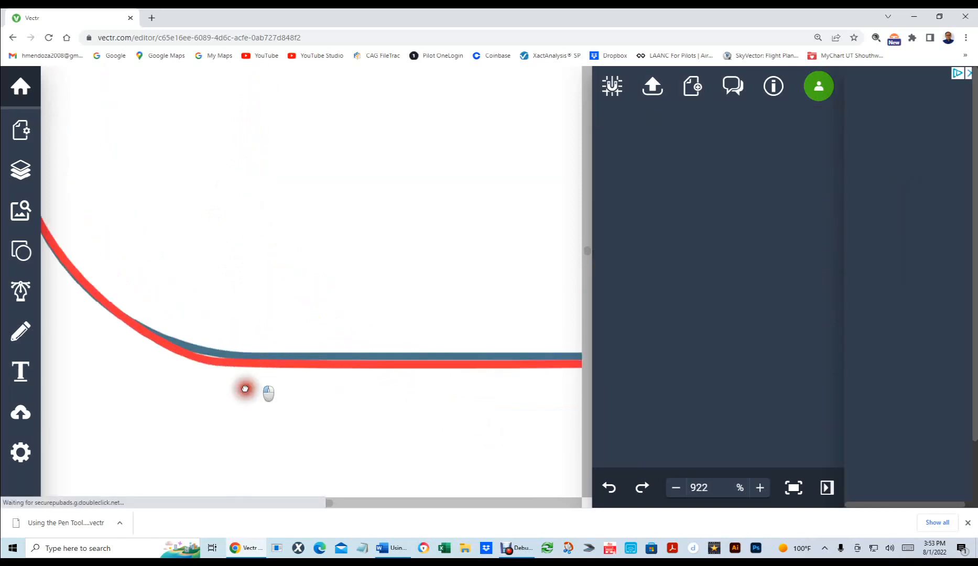
click(258, 364)
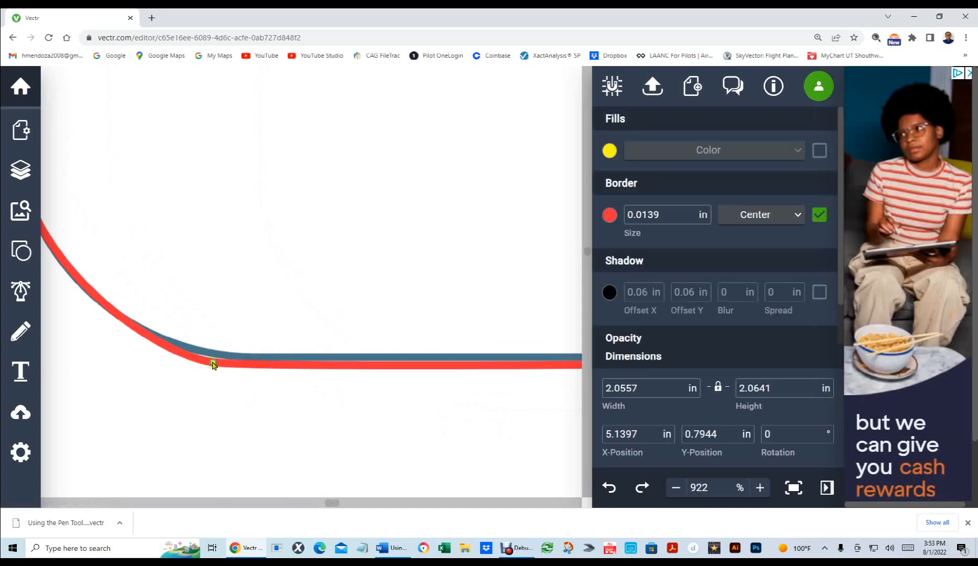
drag(213, 363, 249, 358)
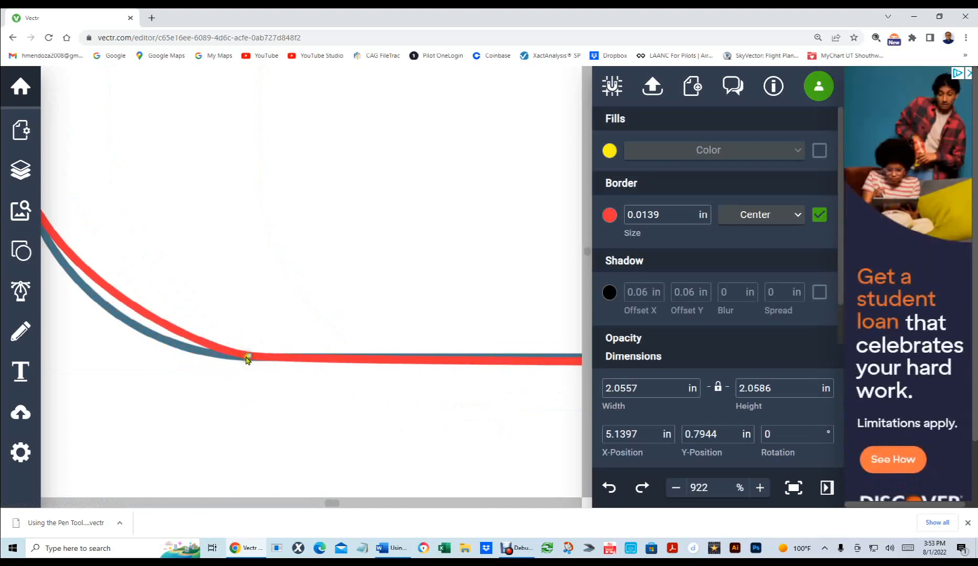
Step: Level and lengthen the outward curve handle of the lower-left corner's lower point to fit the red curve to the blue arc
click(248, 356)
scroll(59, 333, down, 2)
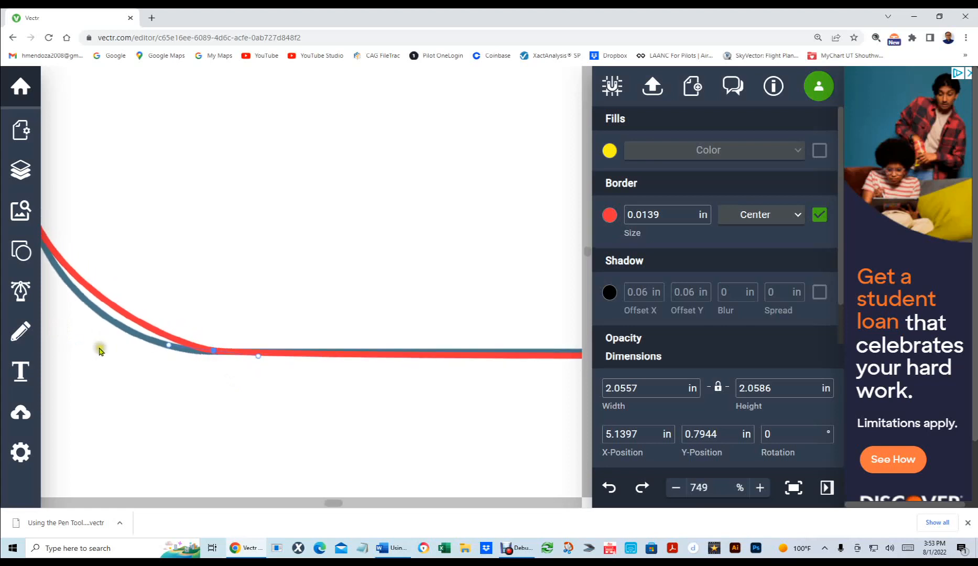
drag(163, 366, 275, 395)
click(366, 384)
click(366, 384)
click(338, 385)
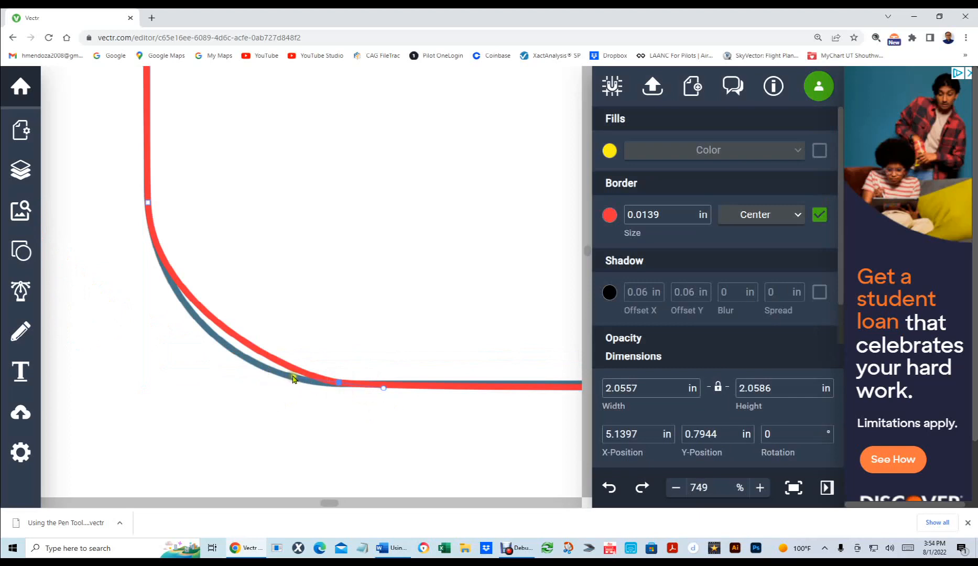
drag(292, 378, 247, 382)
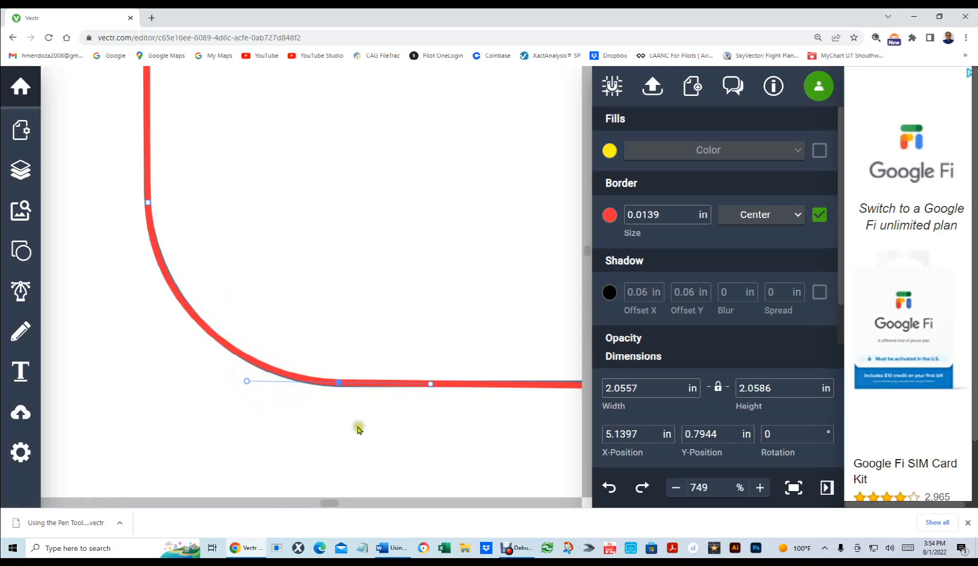
Step: Move the lower-right corner's lower point back along the bottom edge onto the blue outline, where the arc begins
mouse_move(329, 503)
mouse_down()
mouse_move(362, 502)
mouse_move(344, 505)
mouse_up()
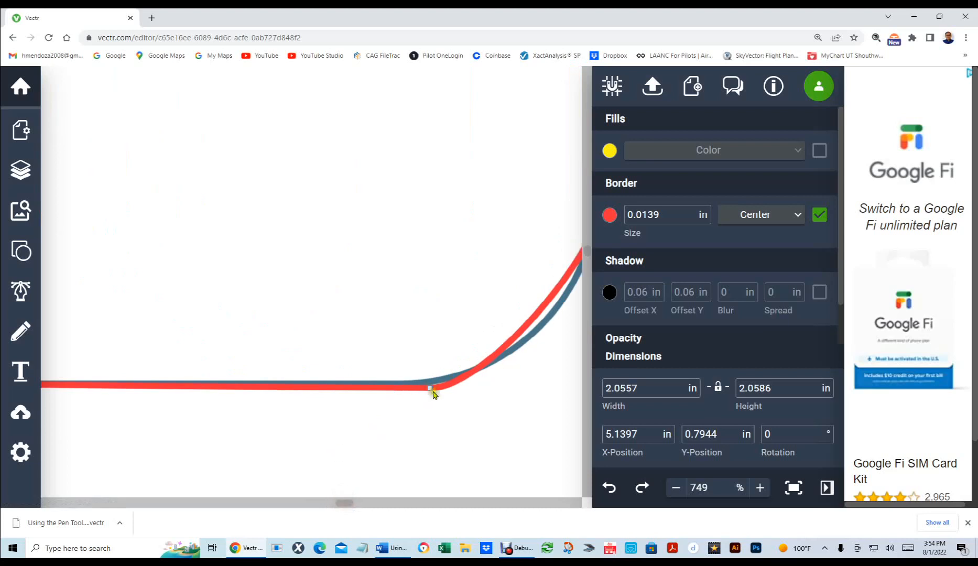
click(430, 389)
drag(429, 389, 390, 383)
Step: Stretch the lower-right corner's lower point handle outward along the bottom edge line until the red curve follows the blue arc
drag(343, 503, 351, 504)
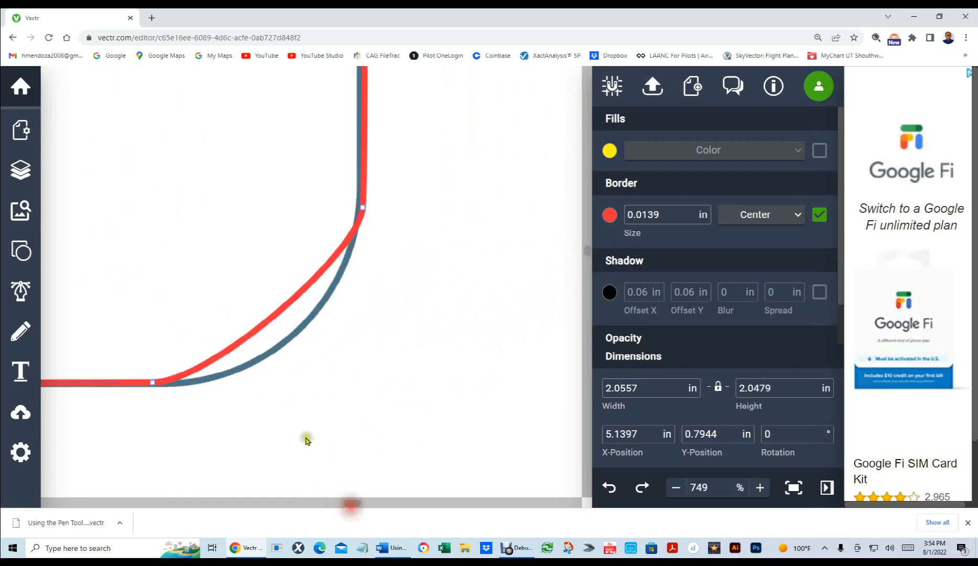
click(152, 384)
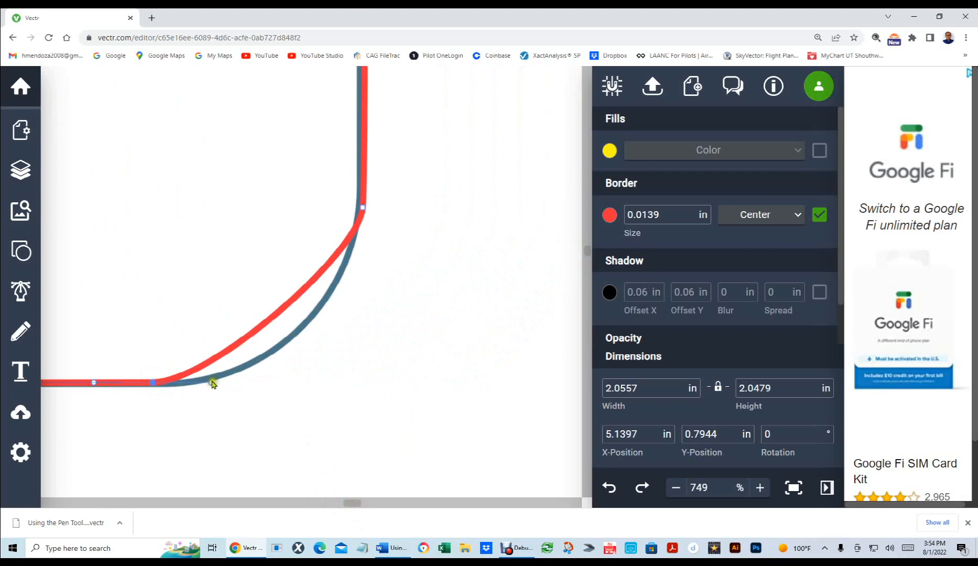
drag(210, 383, 261, 386)
drag(261, 383, 310, 383)
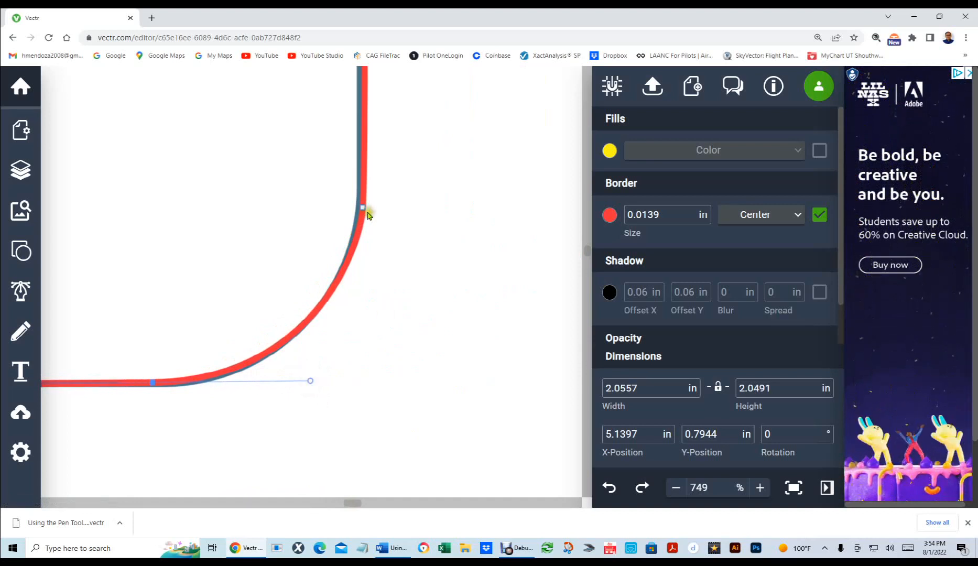
Step: Move the upper anchor of the red tracing's lower-right corner up the side and lengthen its curve handle to follow the blue outline
scroll(386, 229, down, 3)
scroll(385, 233, down, 1)
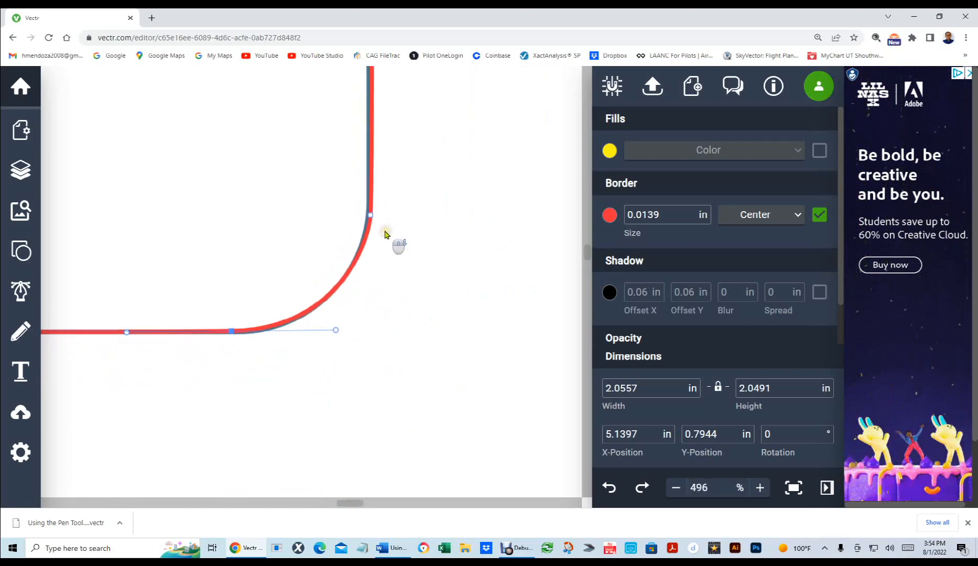
click(370, 216)
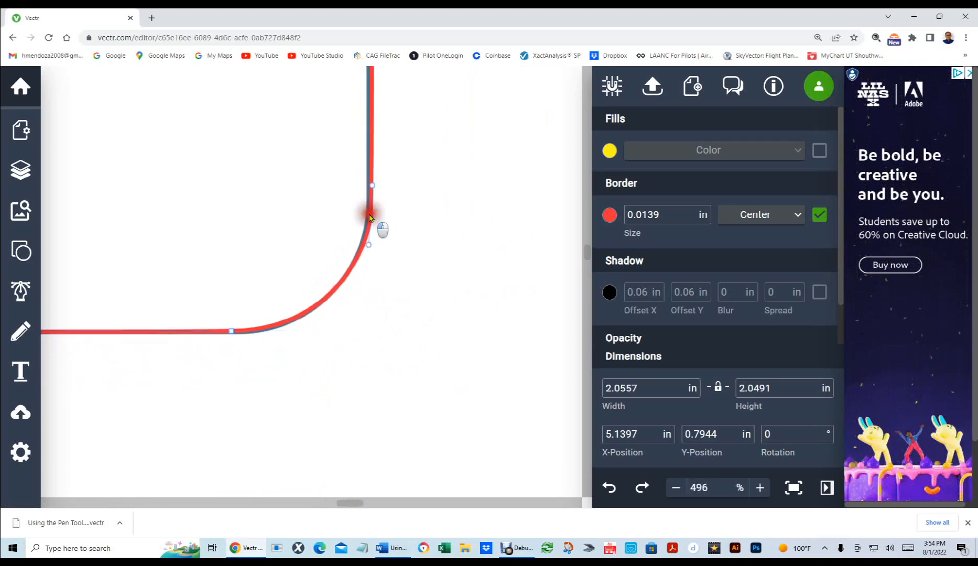
drag(370, 215, 369, 189)
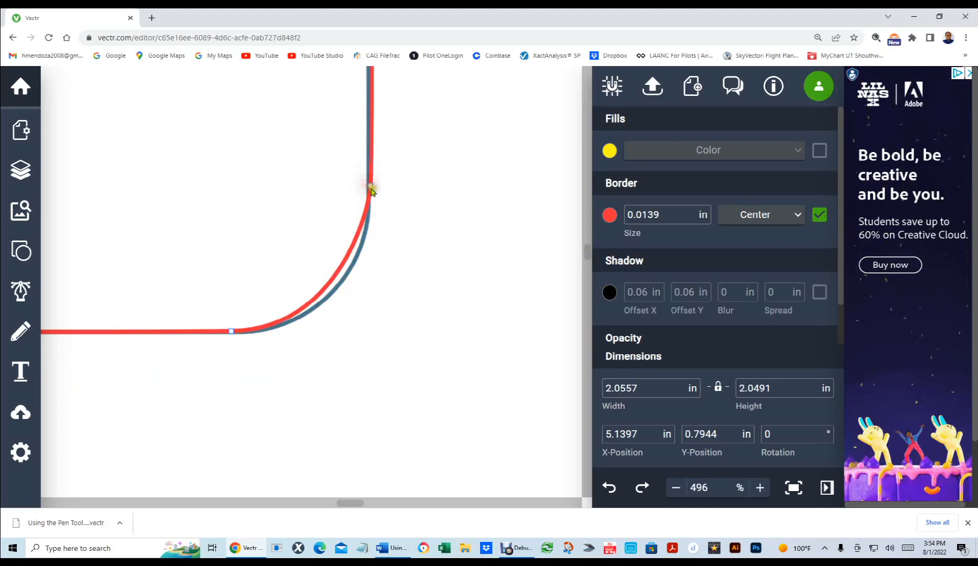
click(370, 187)
drag(367, 216, 369, 247)
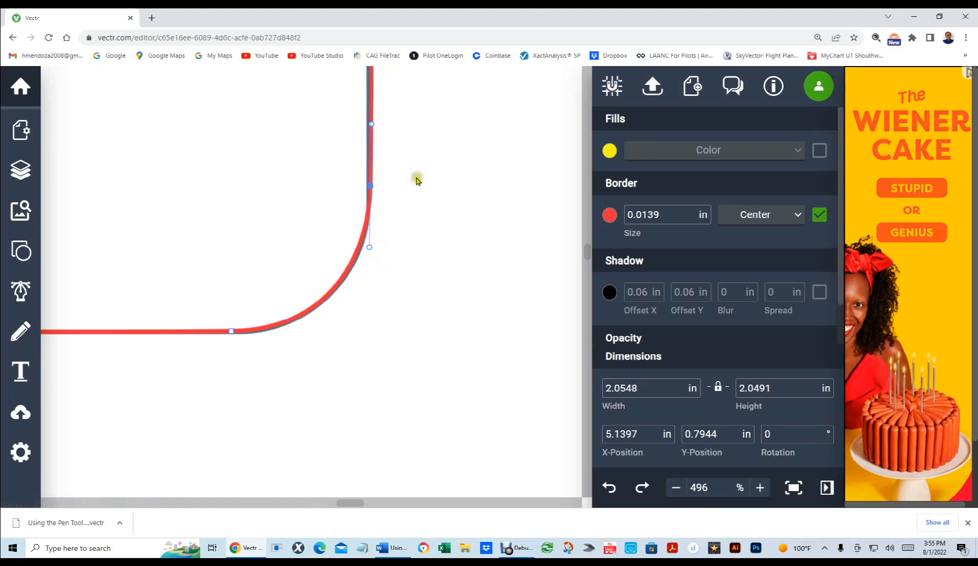
Step: Shift the lower-right corner's upper anchor slightly inward, reposition the tracing over the blue outline, and shorten the anchor's handle
drag(369, 187, 365, 191)
click(366, 191)
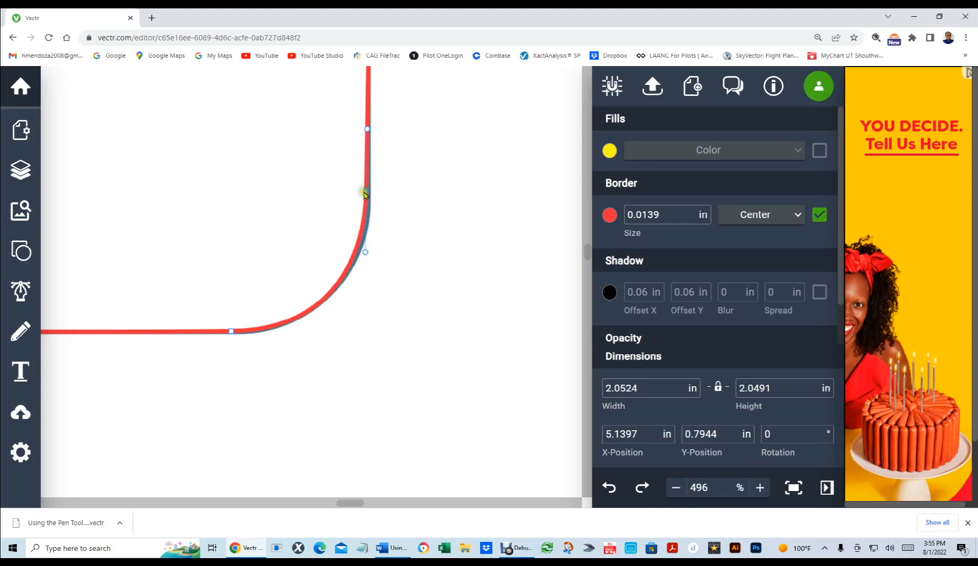
drag(365, 193, 364, 225)
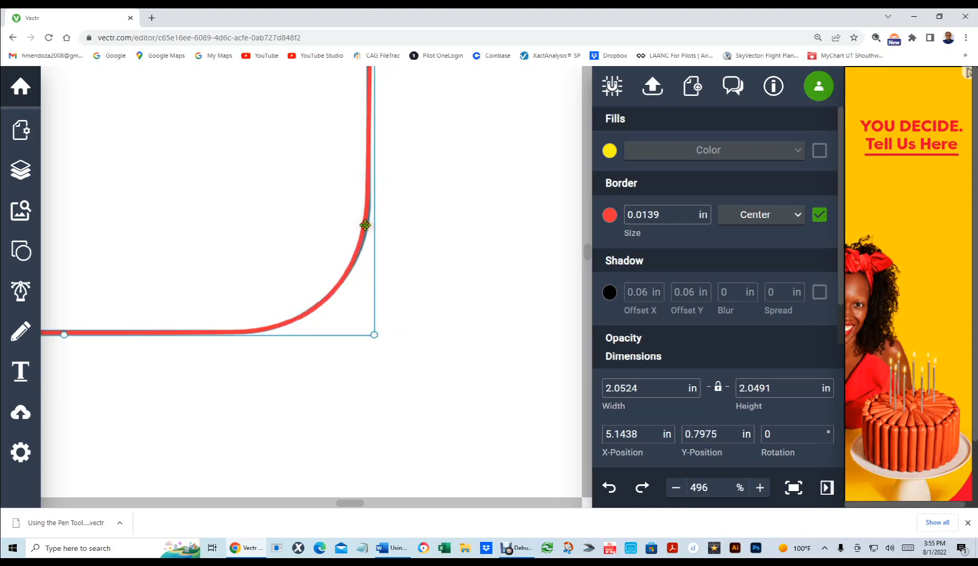
click(368, 191)
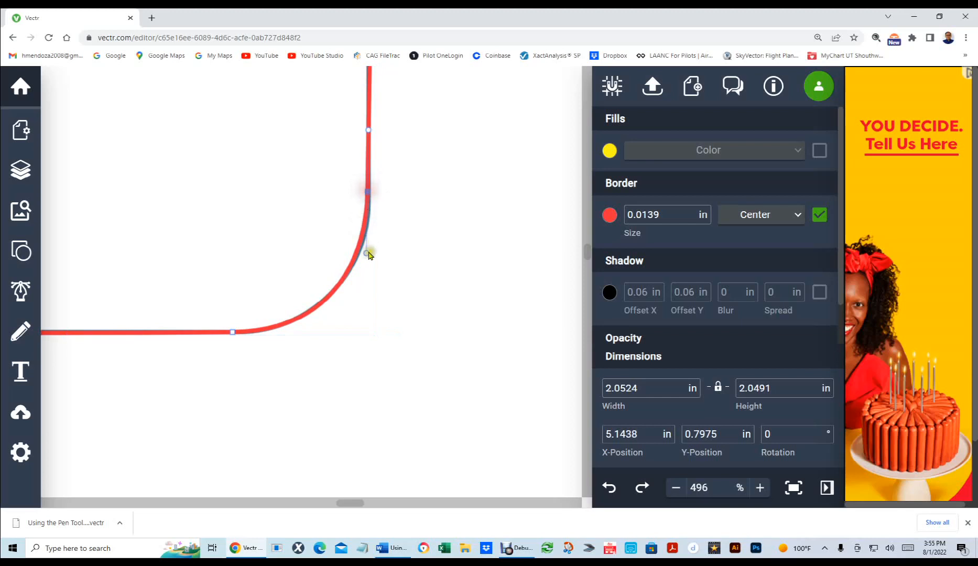
drag(366, 254, 368, 241)
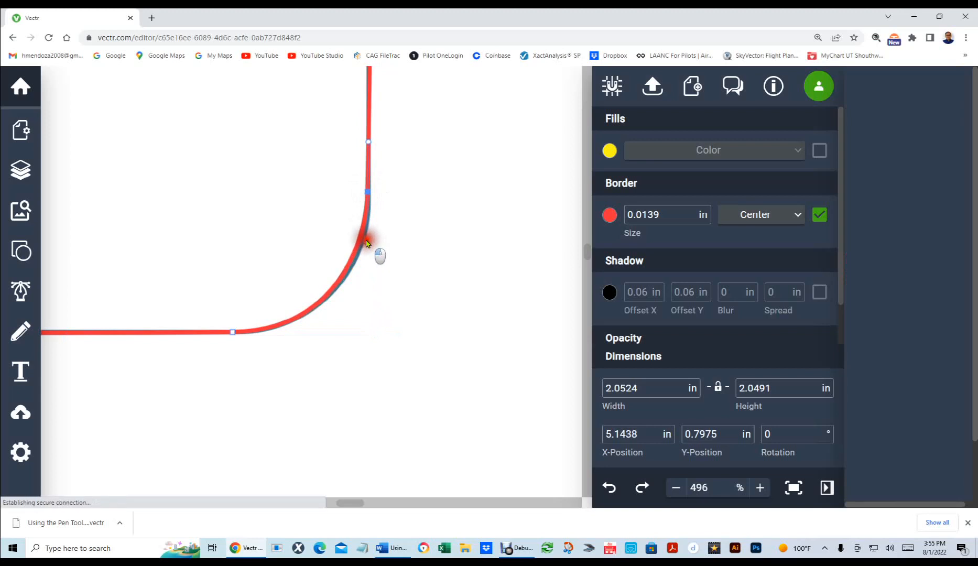
Step: Raise the lower-right corner's upper anchor farther along the side and extend its lower handle until the curve fits the blue corner
click(368, 190)
drag(367, 190, 367, 166)
double_click(350, 240)
click(369, 165)
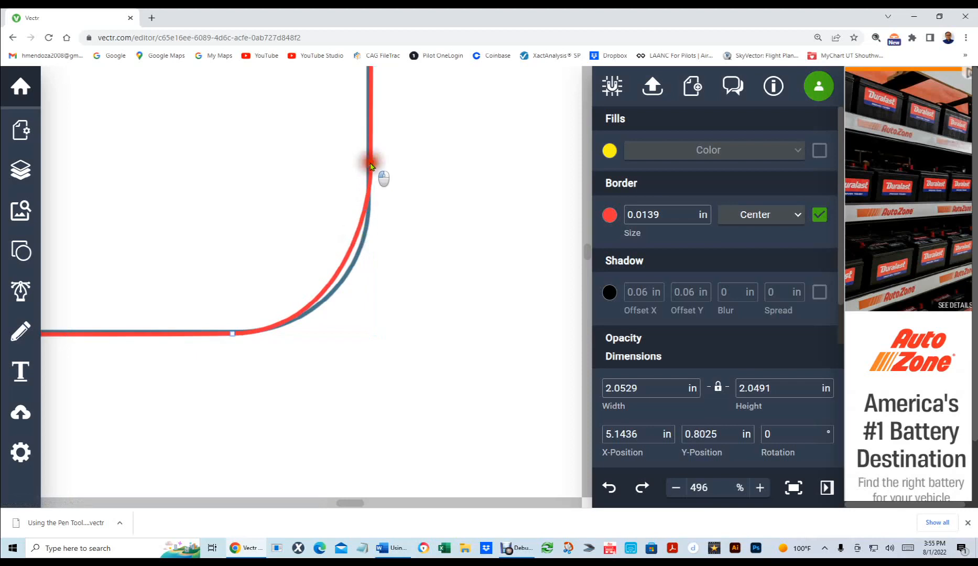
drag(370, 216, 373, 254)
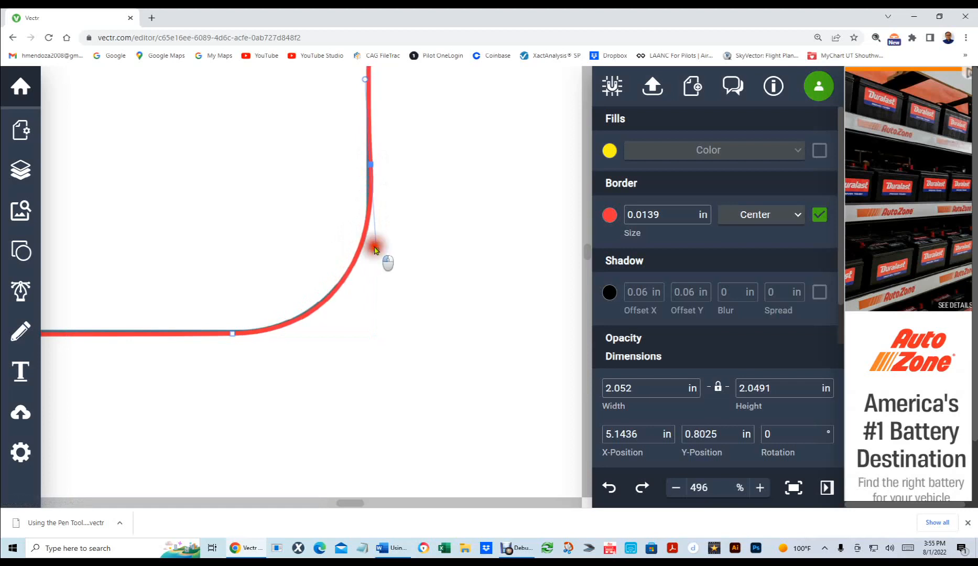
click(438, 281)
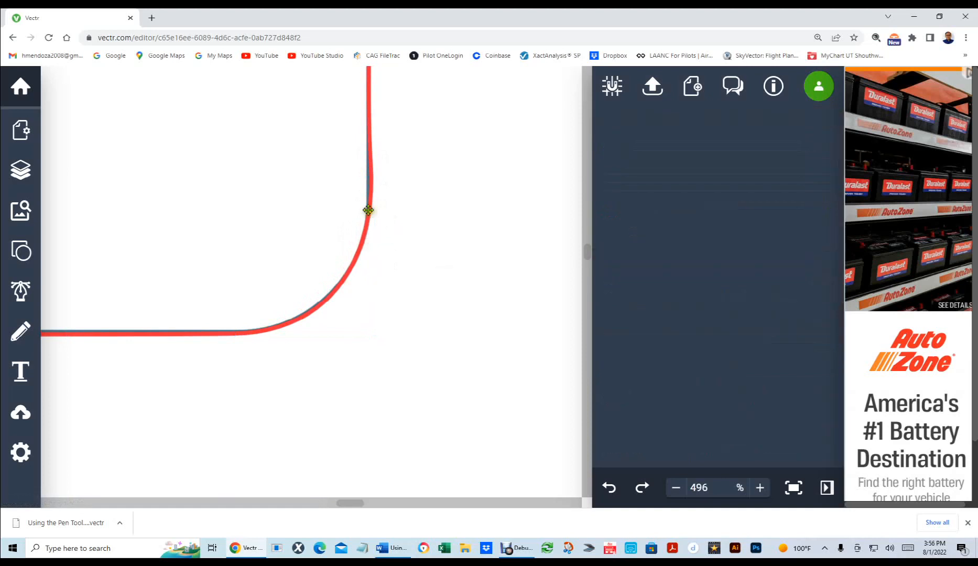
click(367, 201)
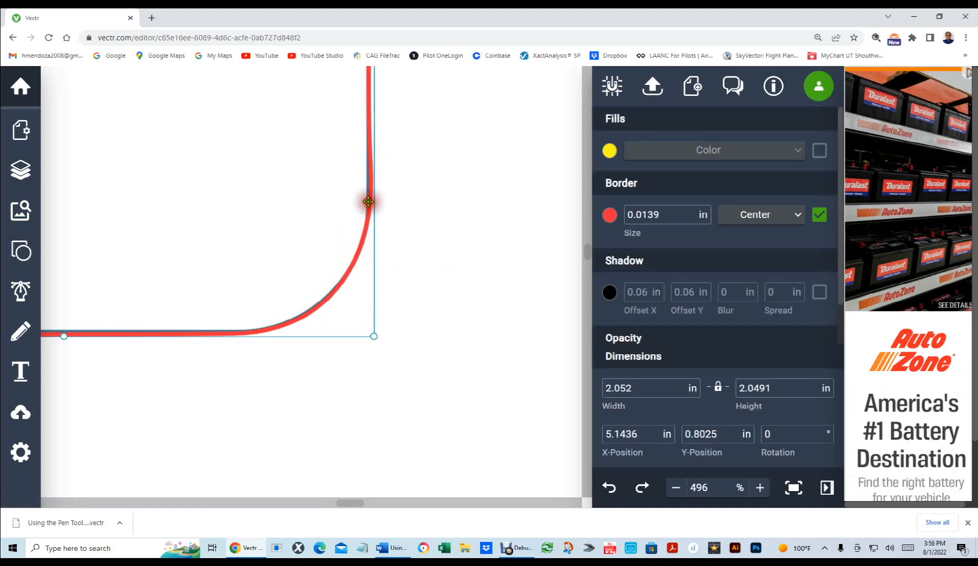
click(369, 166)
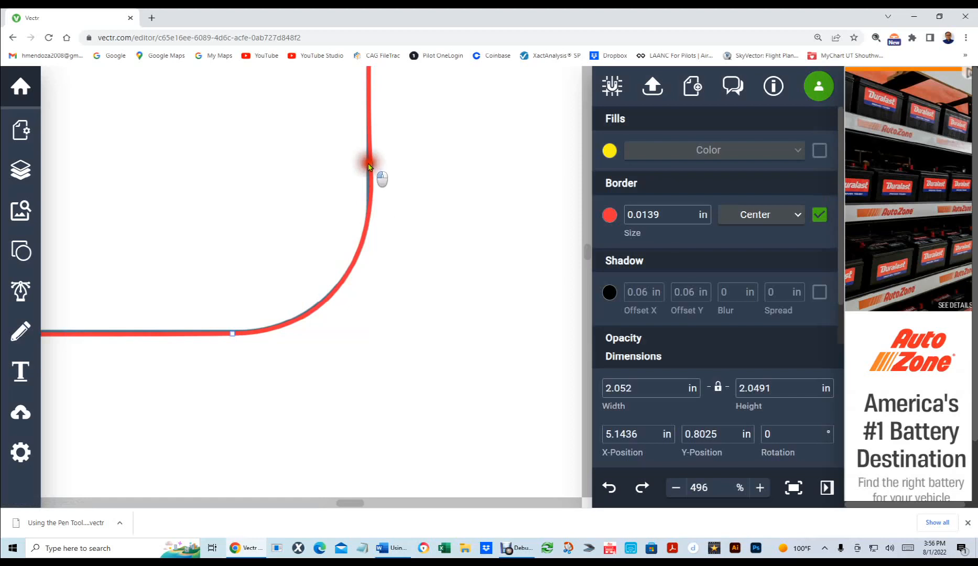
drag(366, 165, 367, 162)
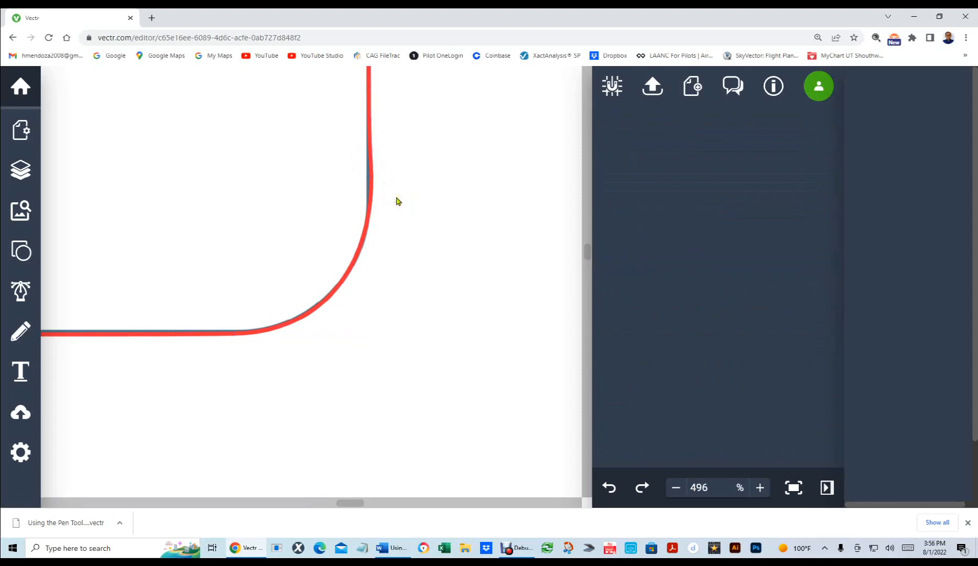
Step: Move the lower anchor of the tracing's upper-right corner down the side and extend its upper handle to match the blue curve
key(ctrl+0)
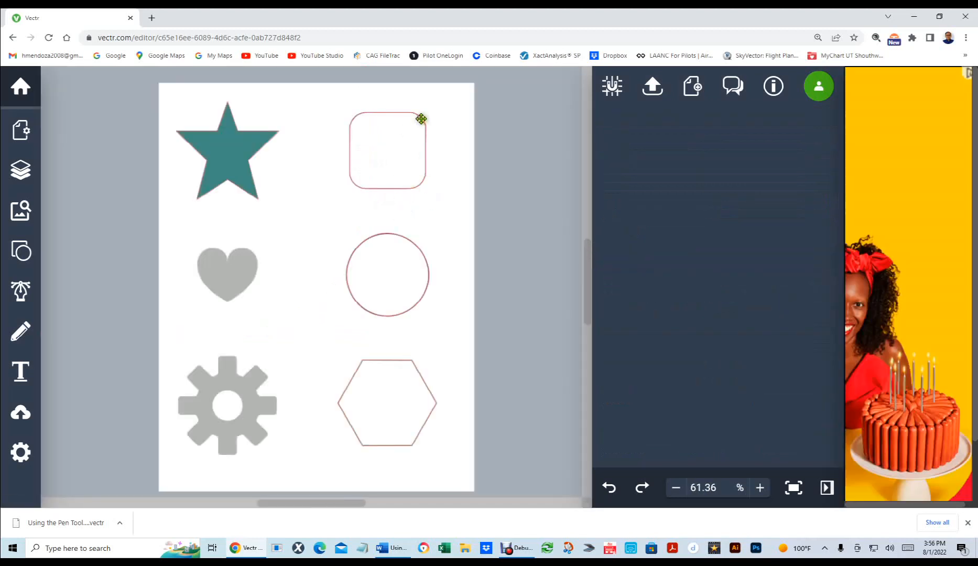
scroll(422, 123, up, 5)
scroll(423, 130, up, 4)
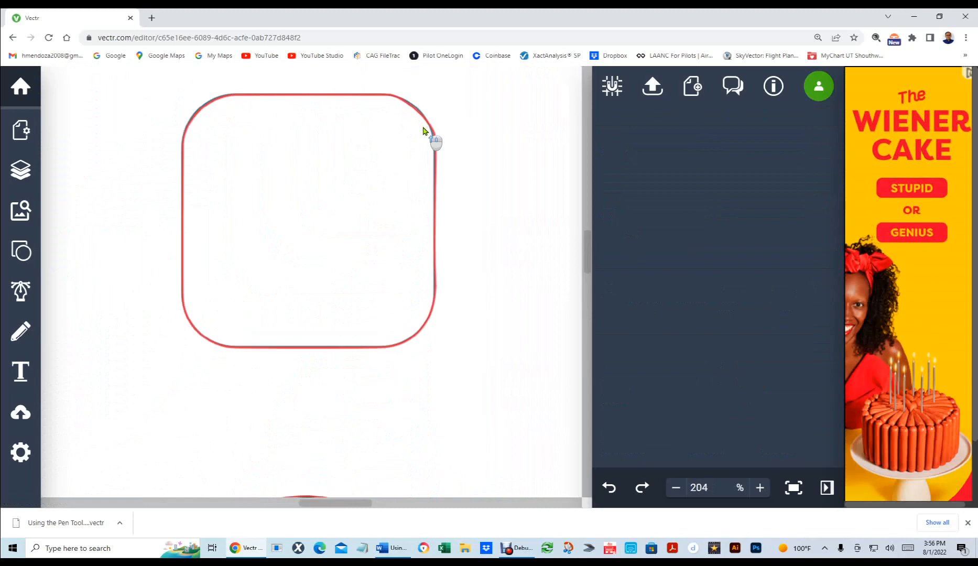
scroll(425, 130, up, 2)
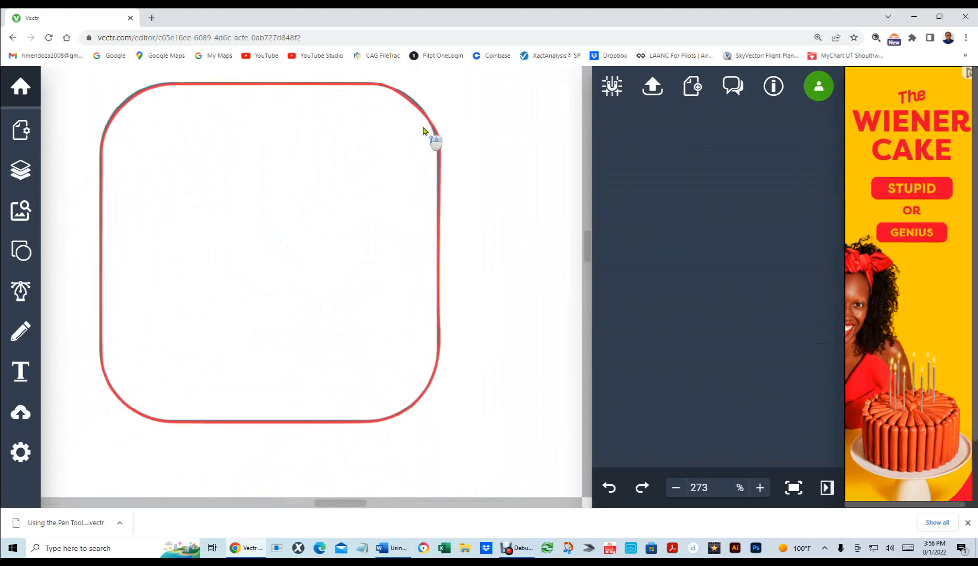
click(439, 179)
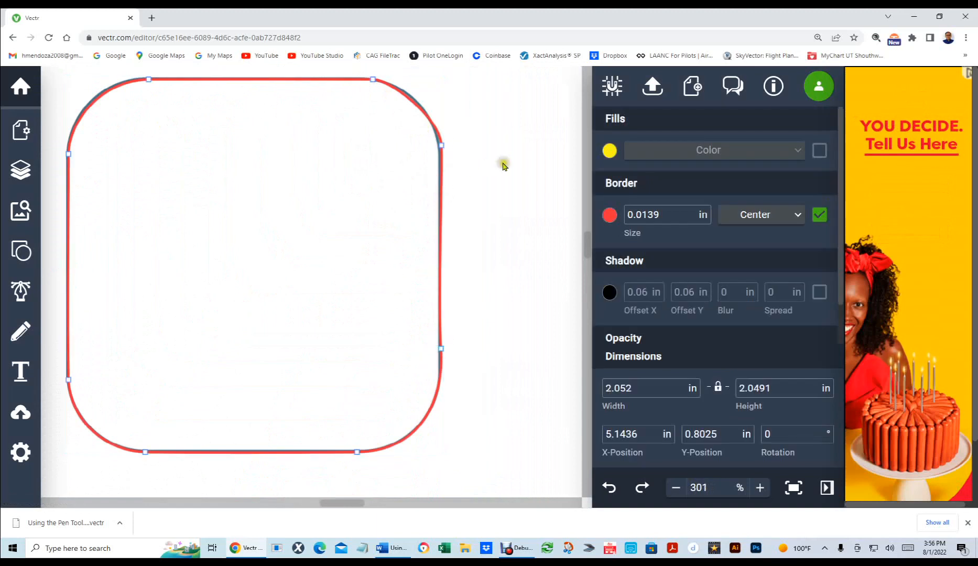
scroll(461, 100, up, 4)
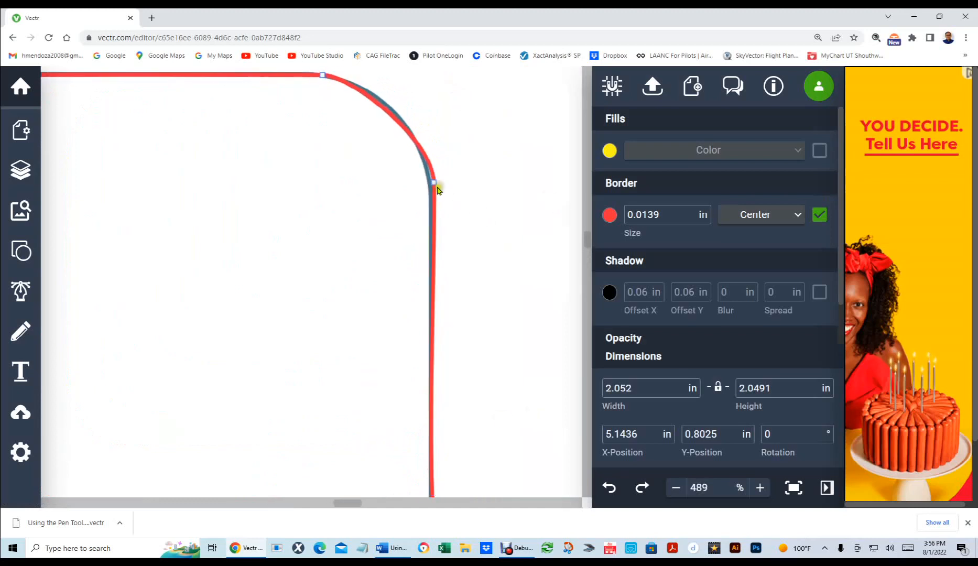
drag(433, 182, 431, 208)
click(431, 208)
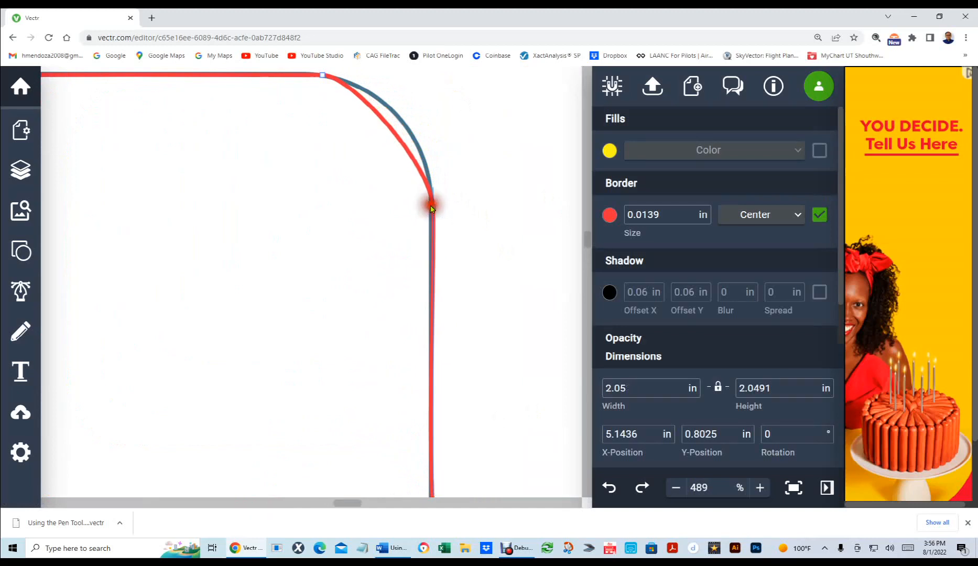
drag(431, 166, 429, 118)
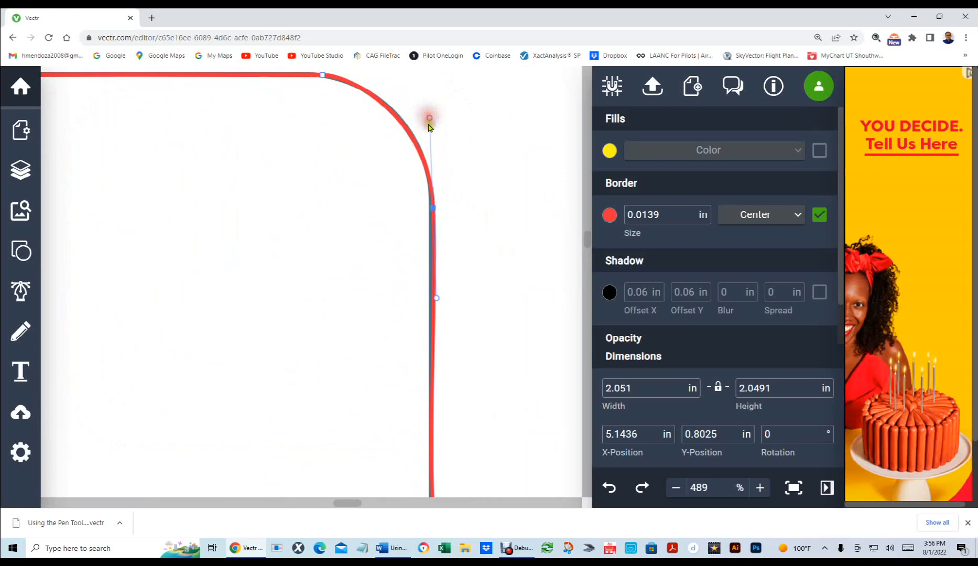
Step: Fine-tune the upper-right corner by lowering its side anchor slightly and lengthening the upper handle, and deselect the tracing
click(432, 210)
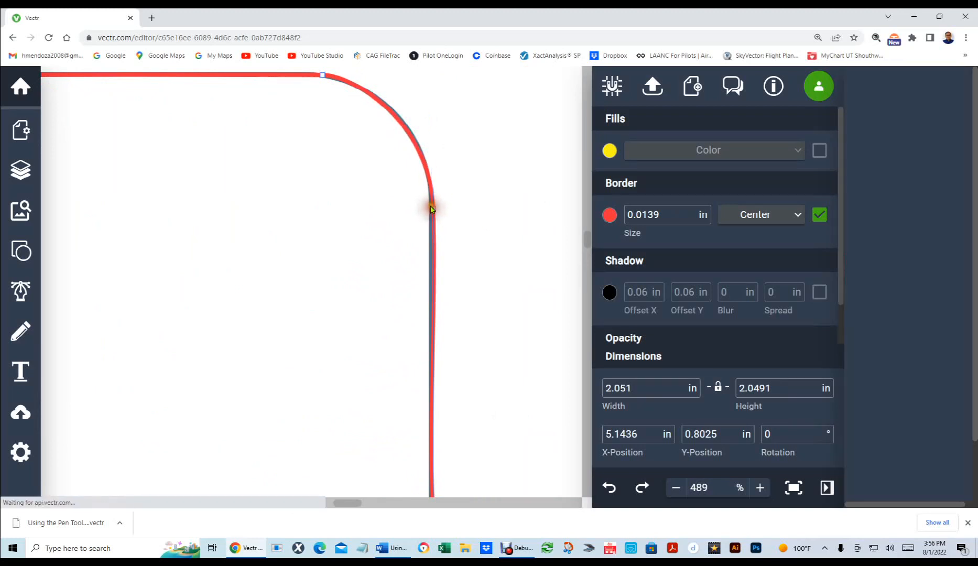
click(432, 210)
drag(431, 208, 431, 219)
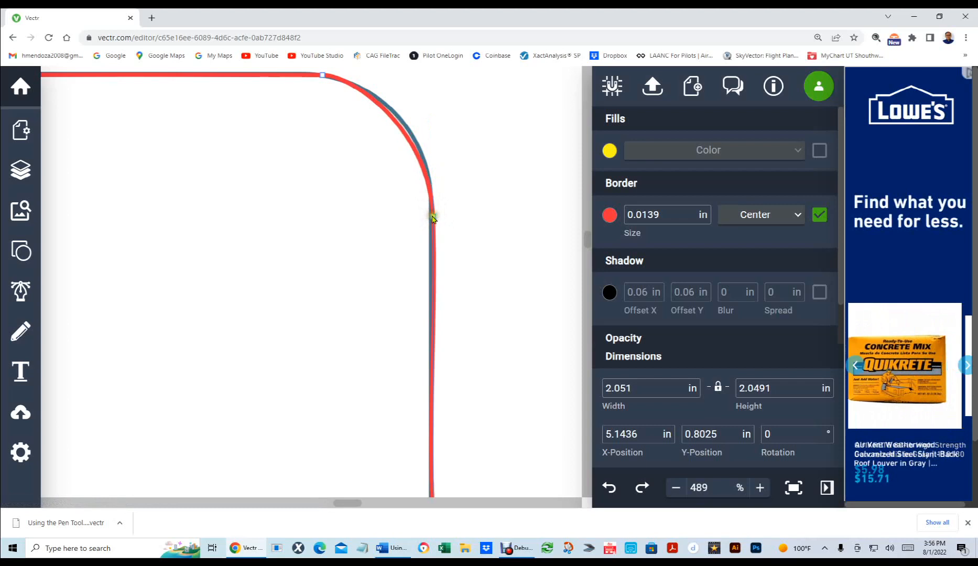
click(431, 217)
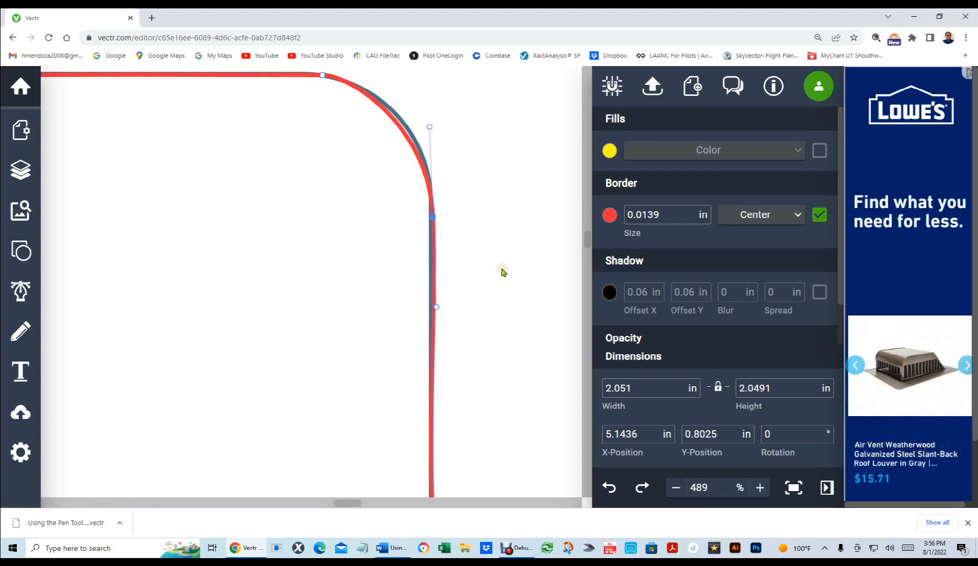
key(Left)
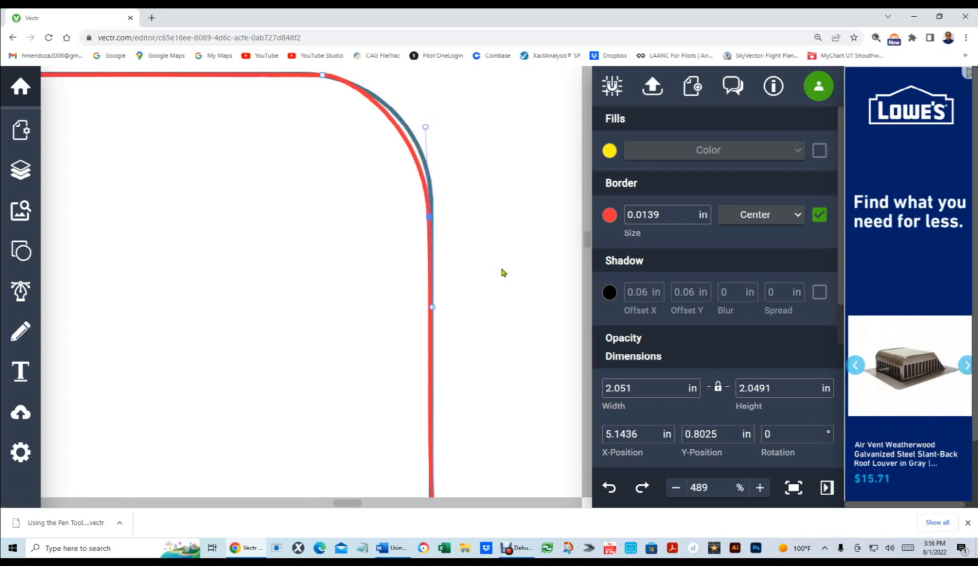
key(Right)
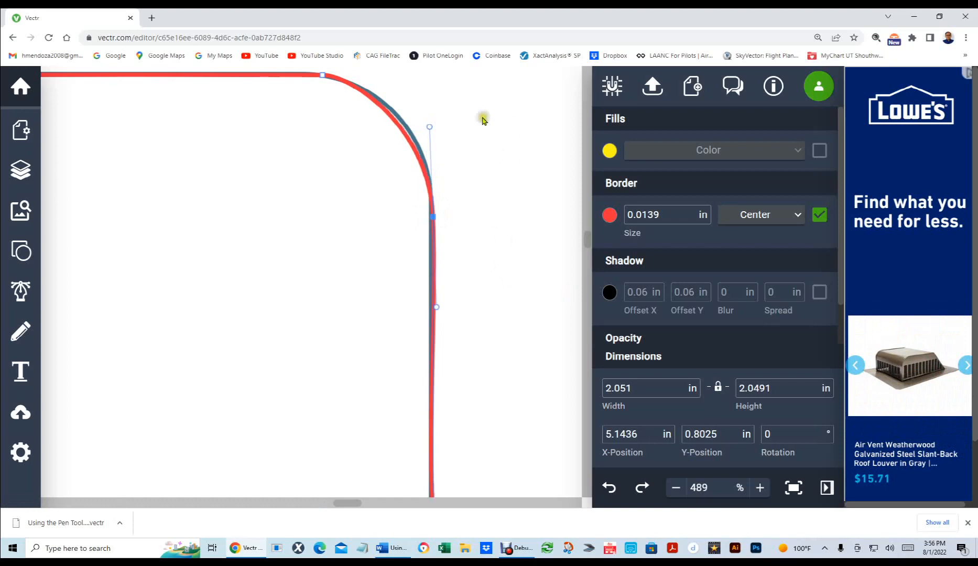
drag(430, 128, 429, 113)
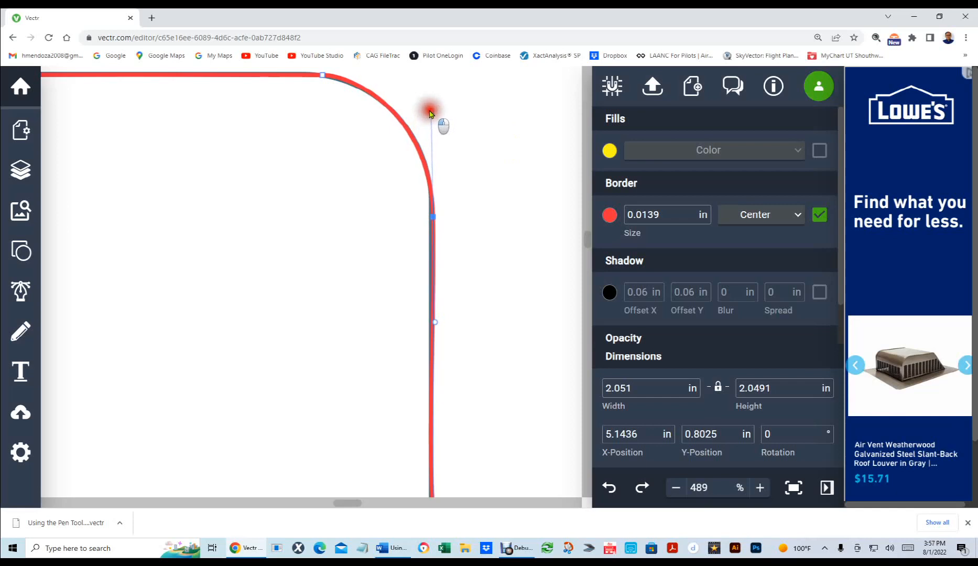
click(457, 152)
Step: Move the red tracing diagonally off the original rounded square to compare the two shapes, and undo the move
scroll(468, 229, down, 3)
scroll(468, 238, down, 10)
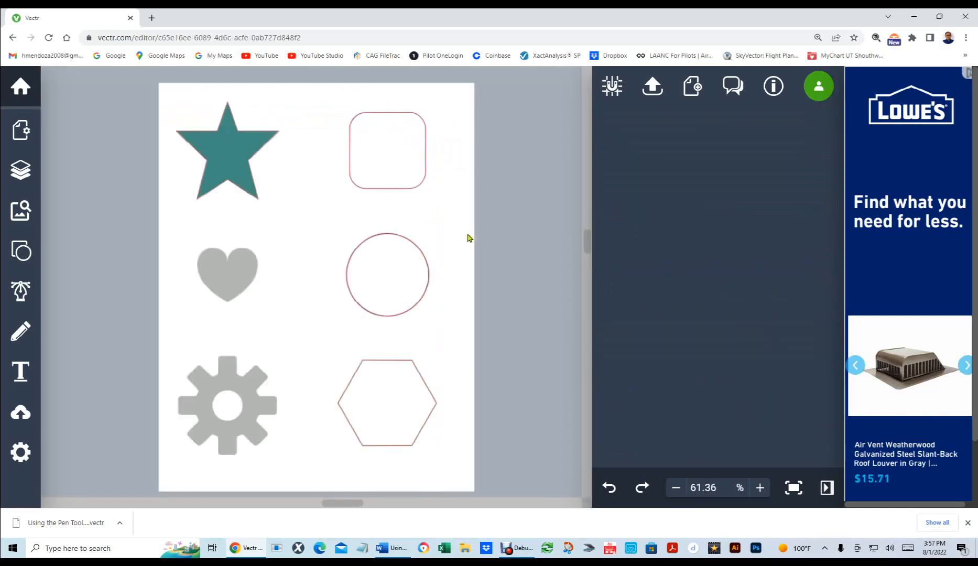
scroll(441, 123, up, 5)
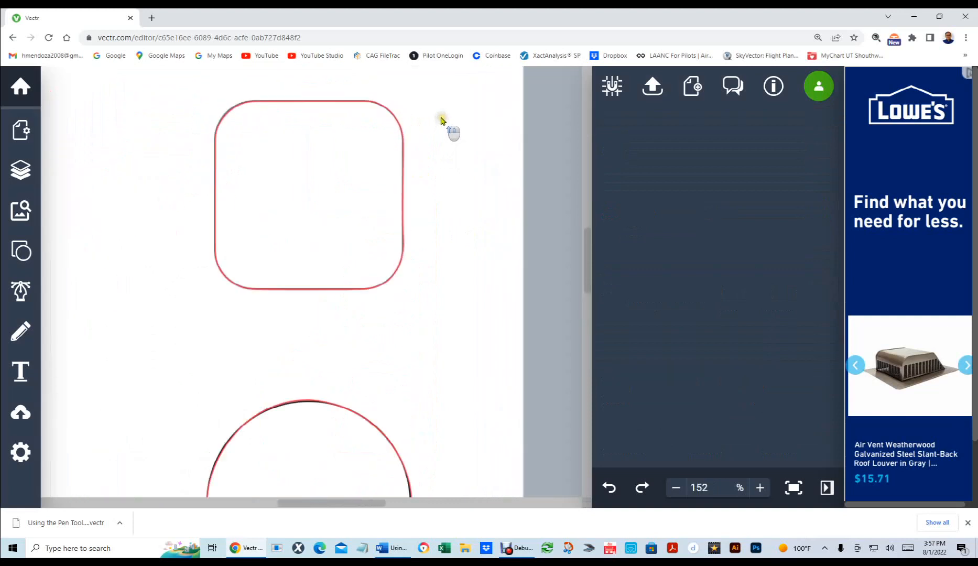
drag(326, 100, 412, 160)
click(531, 144)
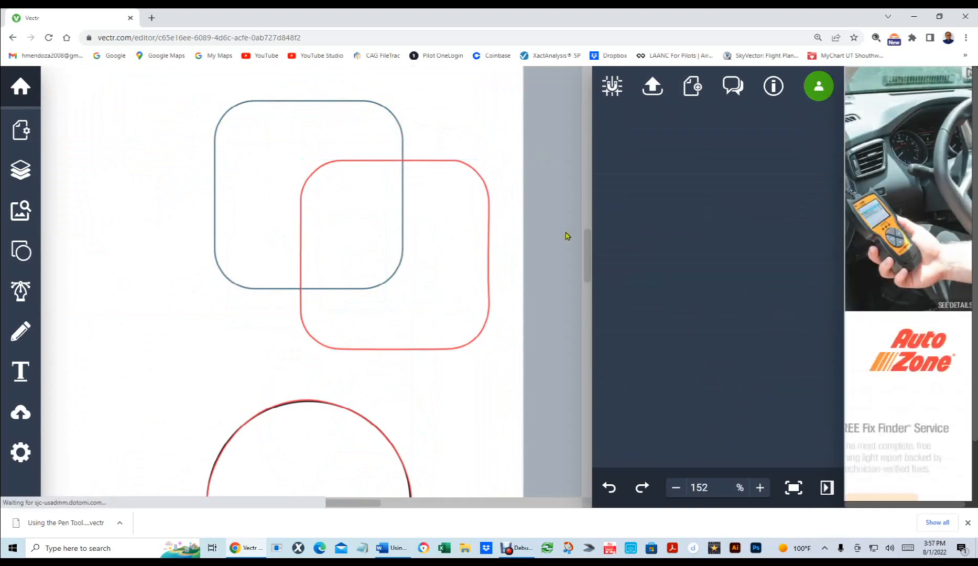
key(ctrl+0)
key(ctrl+z)
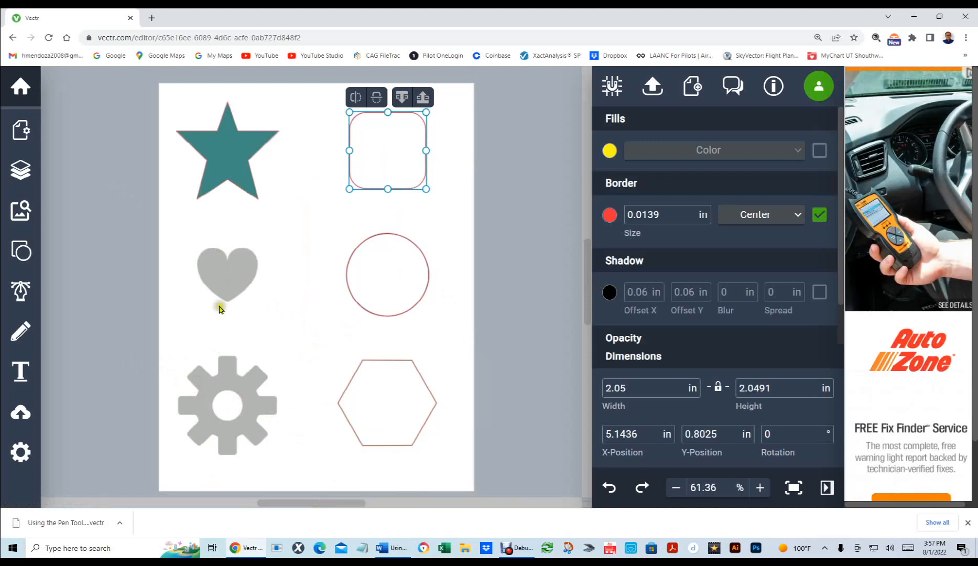
Step: Remove the fill from the gray heart
scroll(231, 284, up, 10)
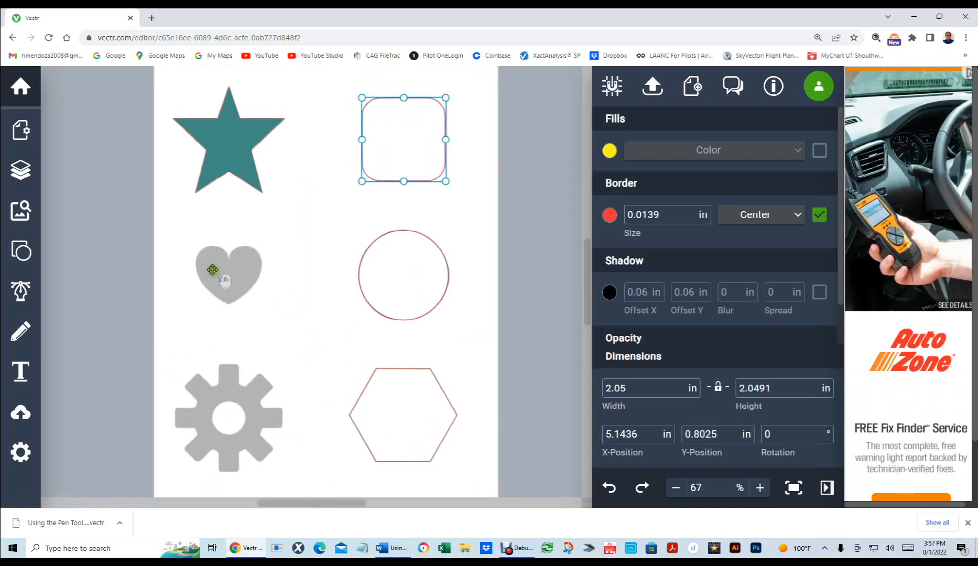
scroll(212, 269, up, 3)
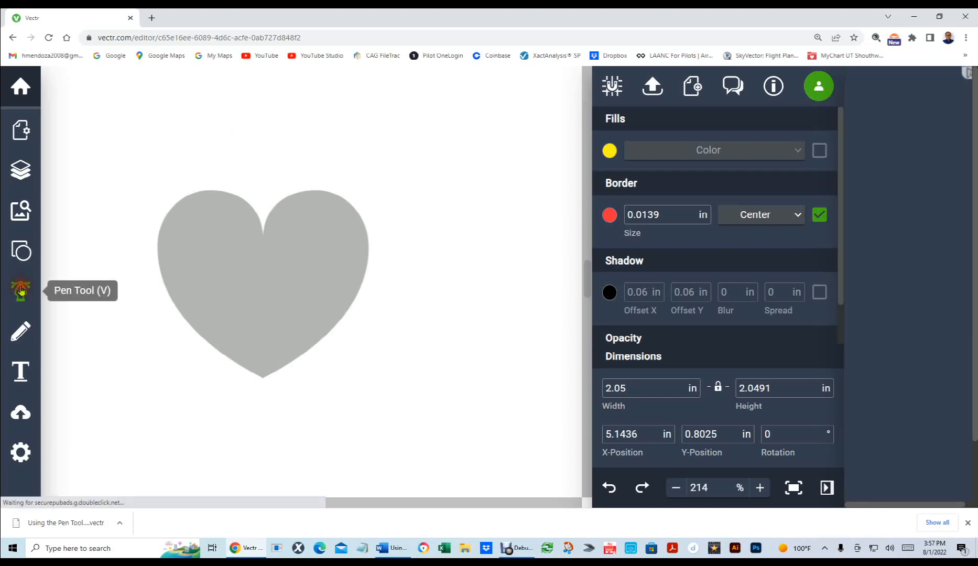
click(20, 291)
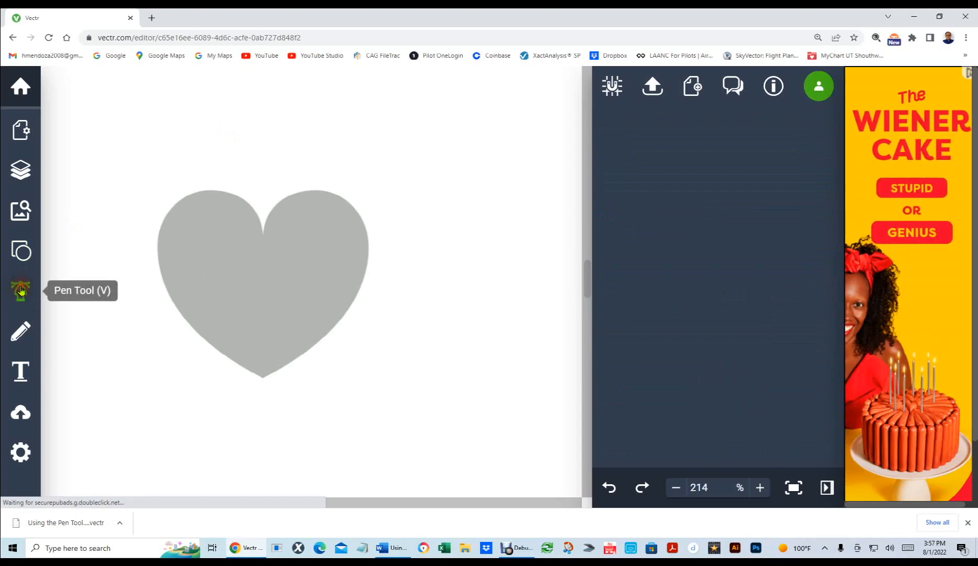
click(275, 324)
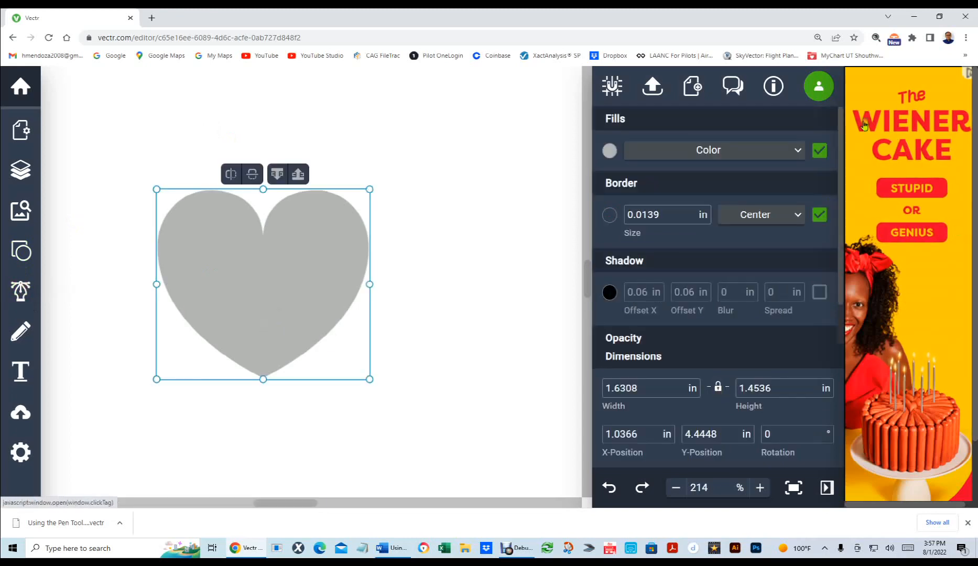
click(819, 150)
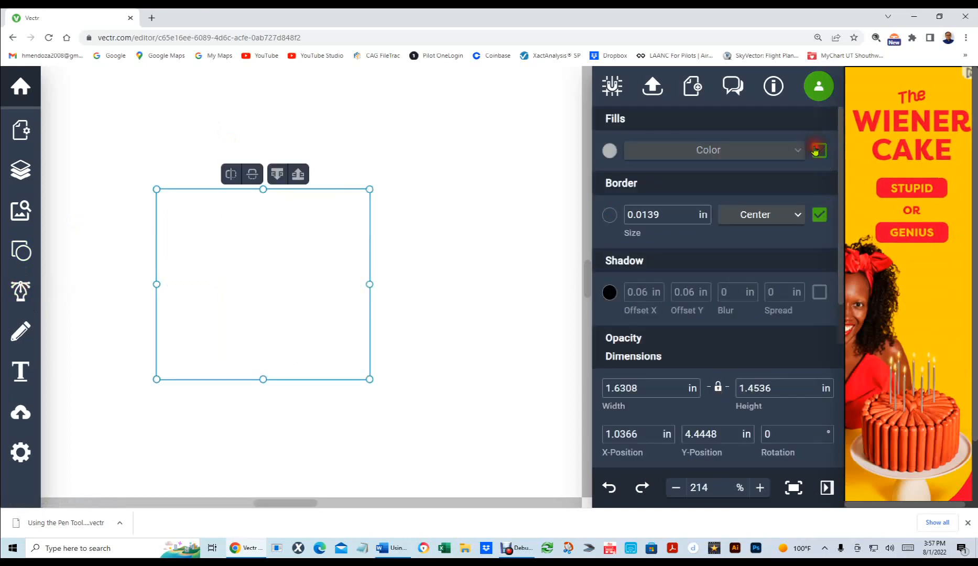
Step: Give the unfilled heart a purple border and leave it deselected
click(820, 215)
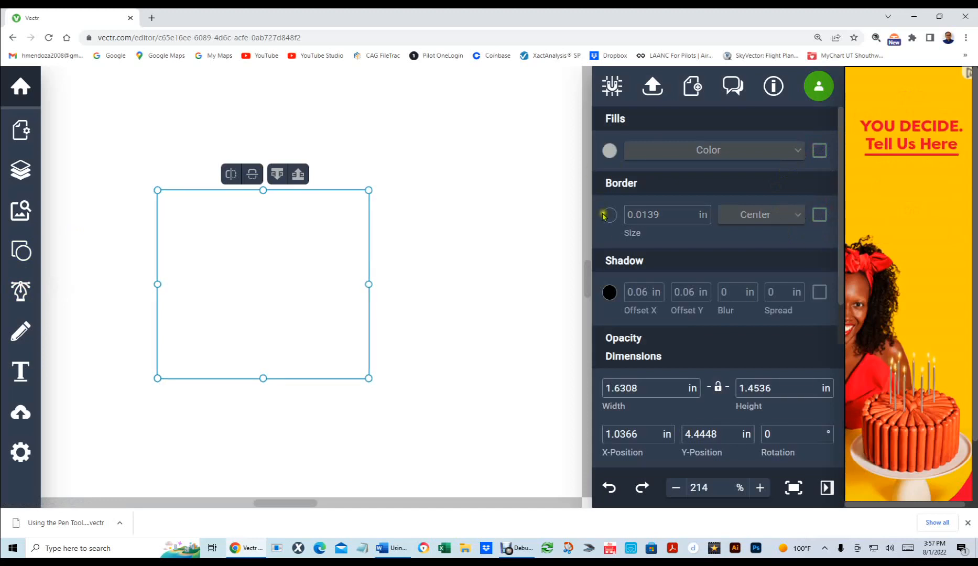
click(819, 214)
click(609, 214)
click(608, 216)
click(608, 215)
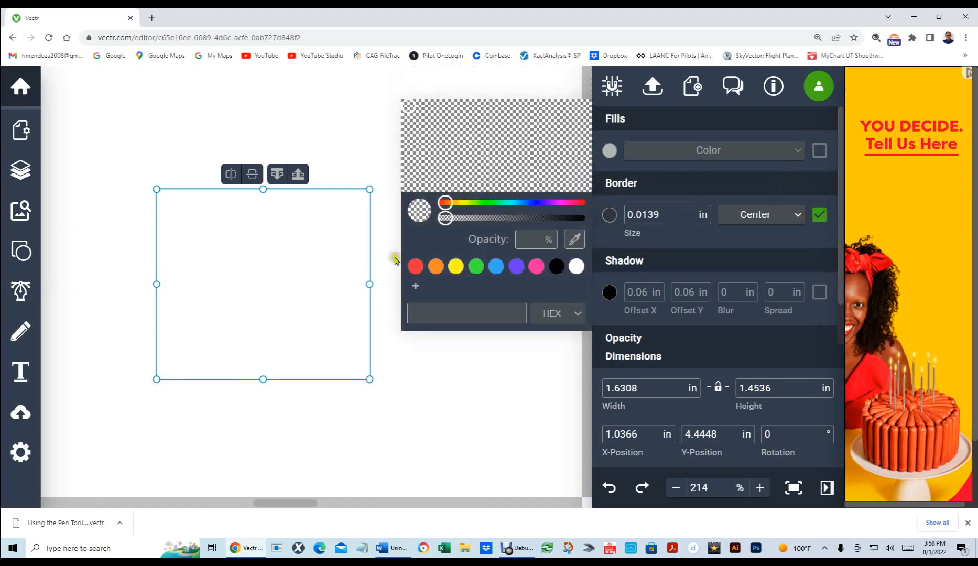
click(516, 267)
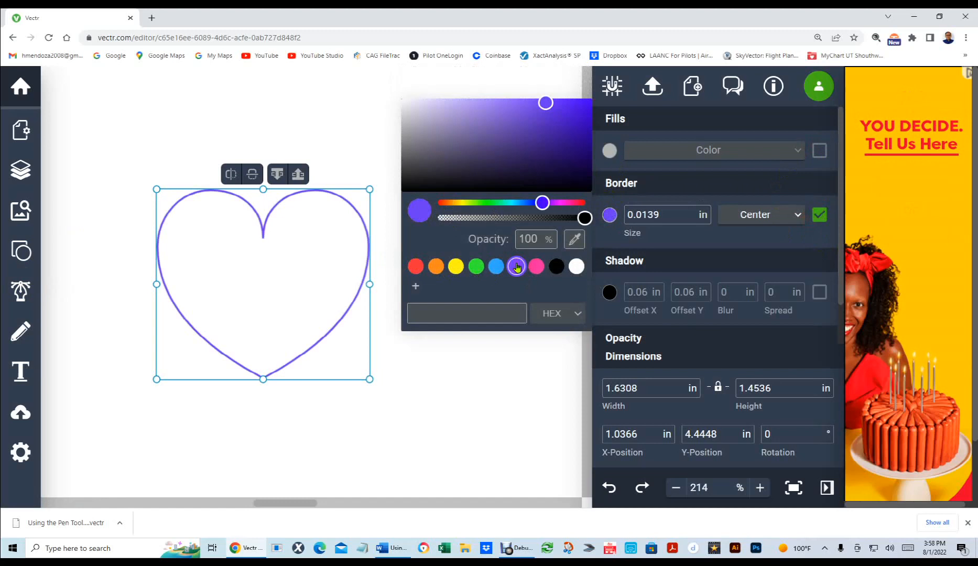
click(338, 124)
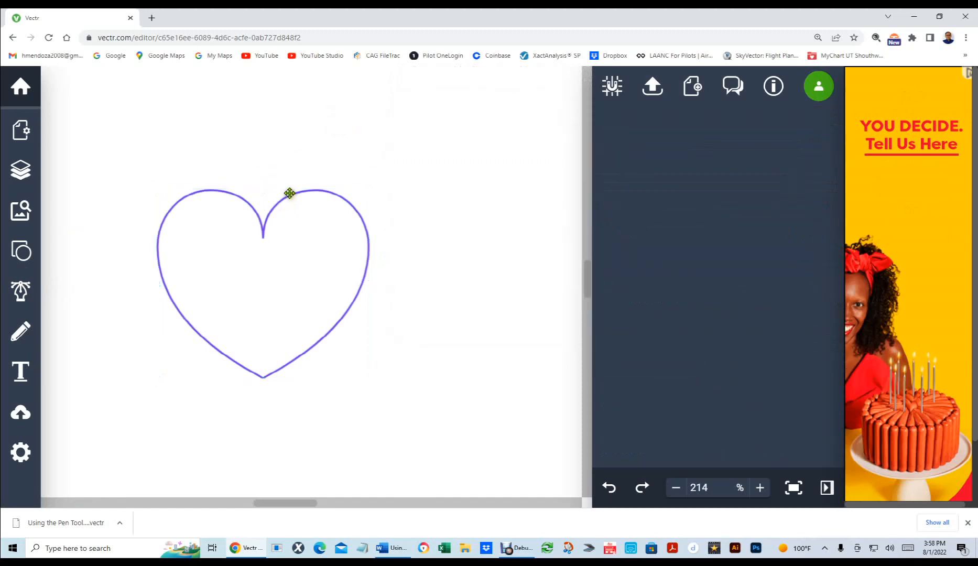
click(289, 193)
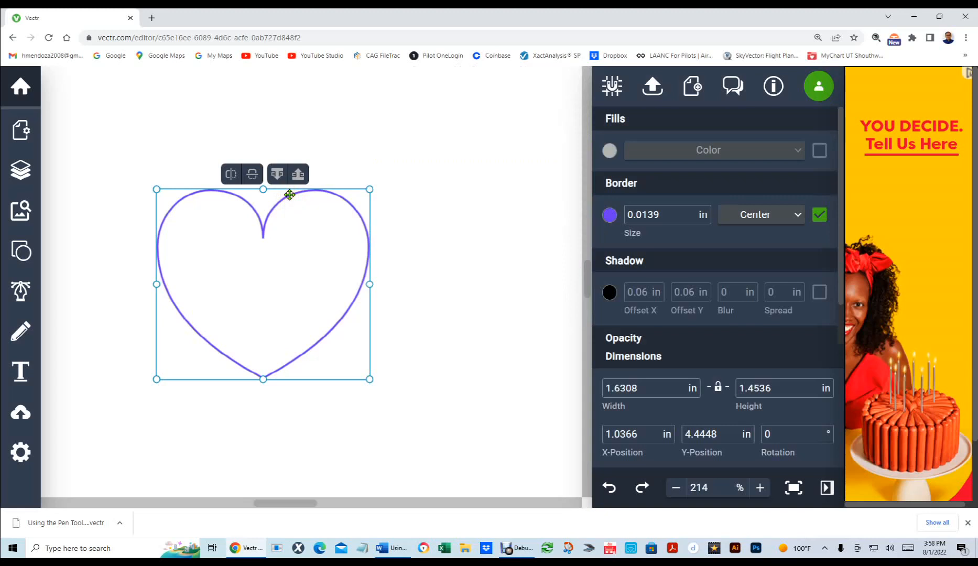
key(Escape)
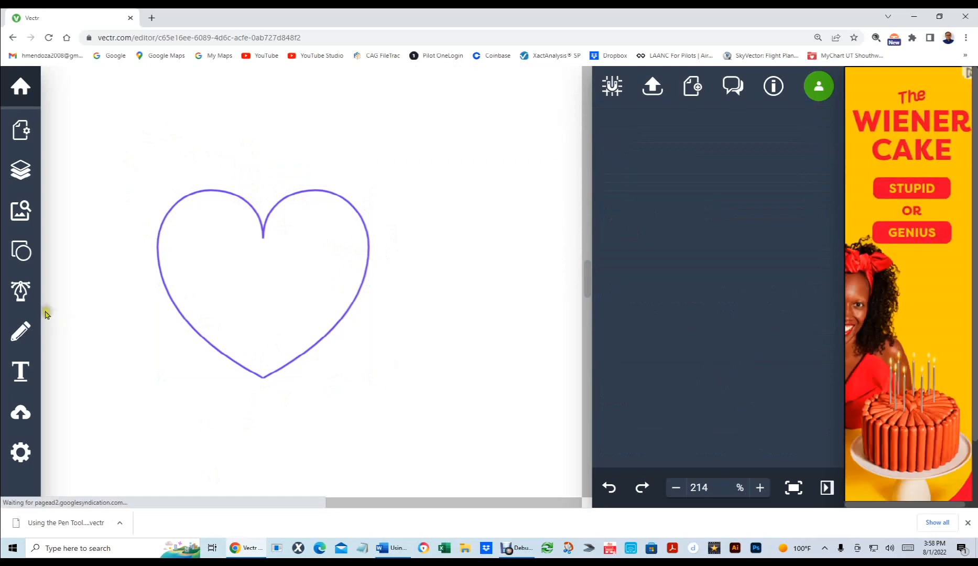
Step: Start a Pen path at the heart's bottom tip and curve it up to an anchor on the lower-left side along the outline
click(20, 293)
click(315, 428)
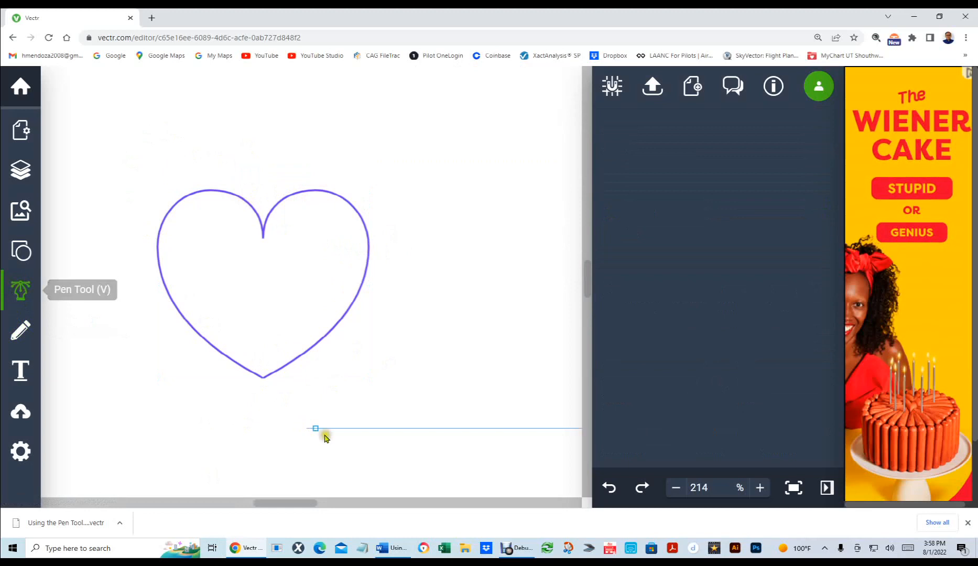
click(263, 379)
drag(262, 381, 229, 360)
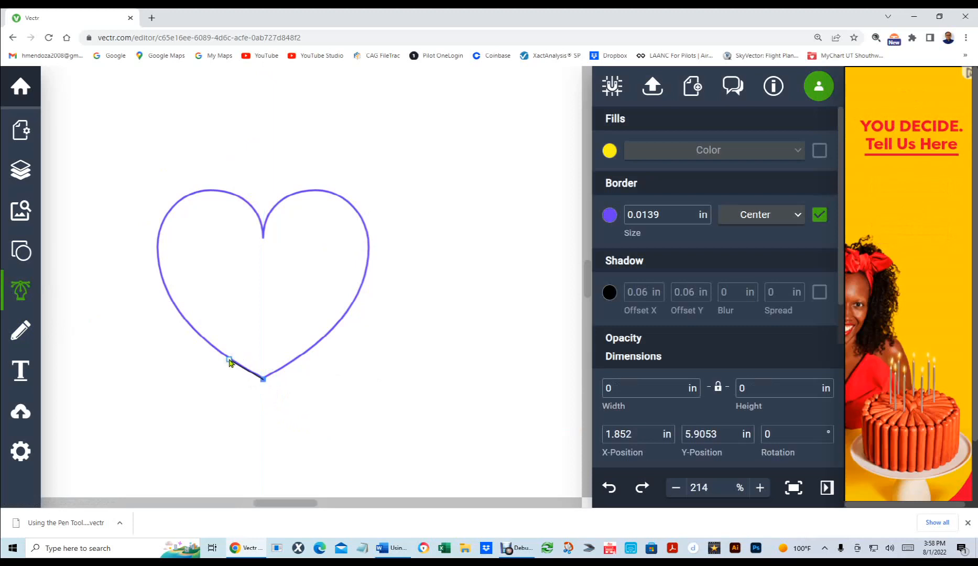
drag(229, 361, 146, 229)
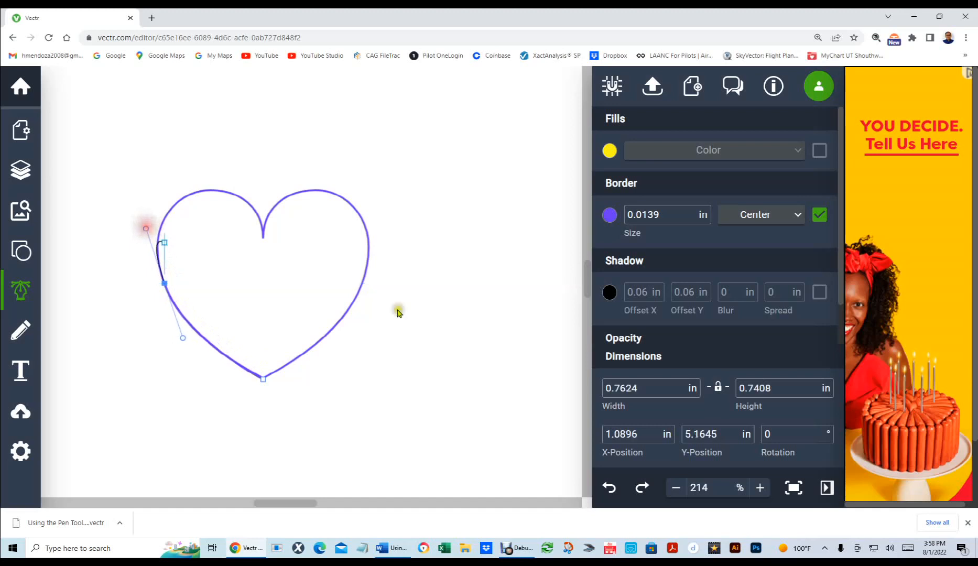
Step: Set the Pen path's border color to red, keeping the border enabled
click(609, 216)
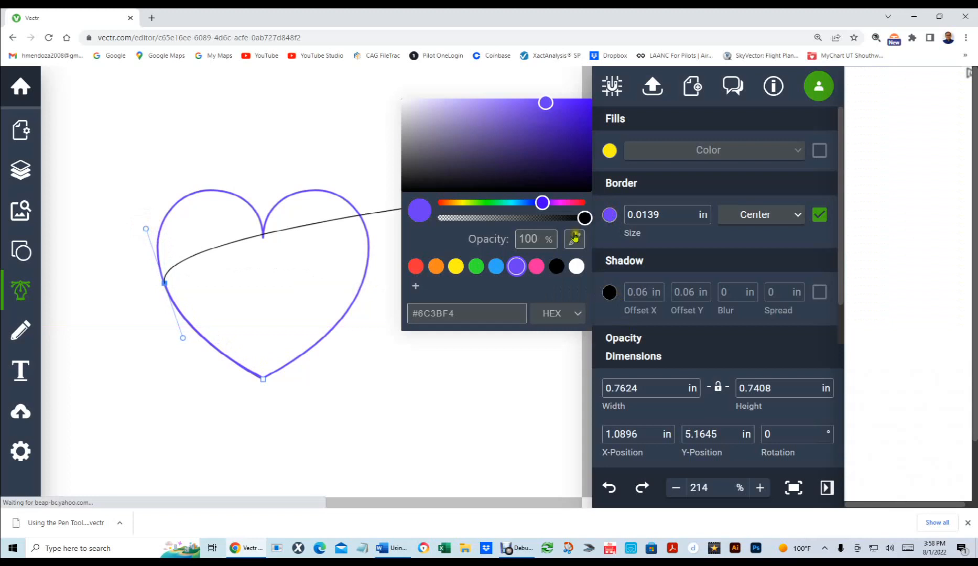
click(416, 265)
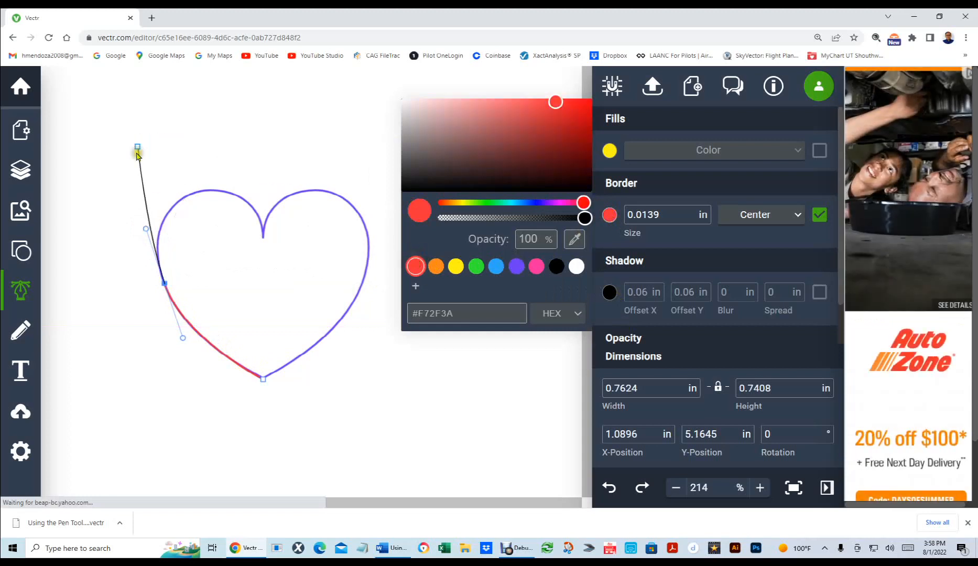
click(256, 217)
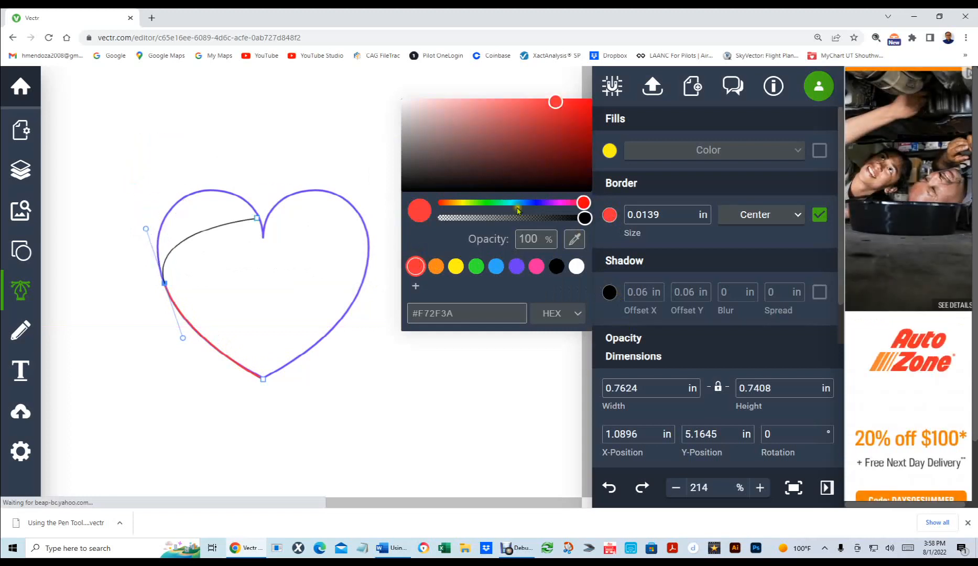
click(821, 218)
click(821, 216)
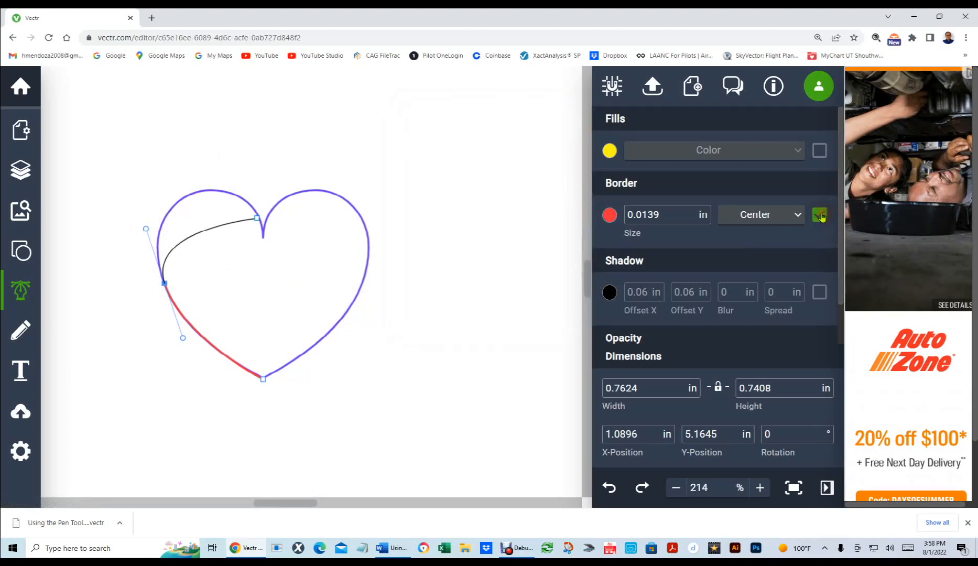
Step: Continue the red path around the heart's left lobe and finish it at the cleft between the lobes
click(171, 209)
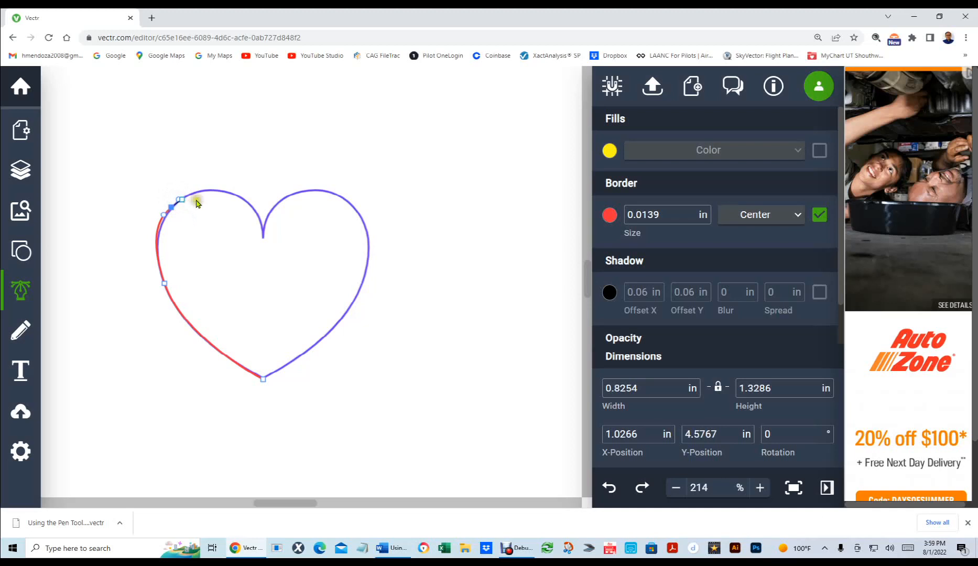
drag(224, 191, 258, 215)
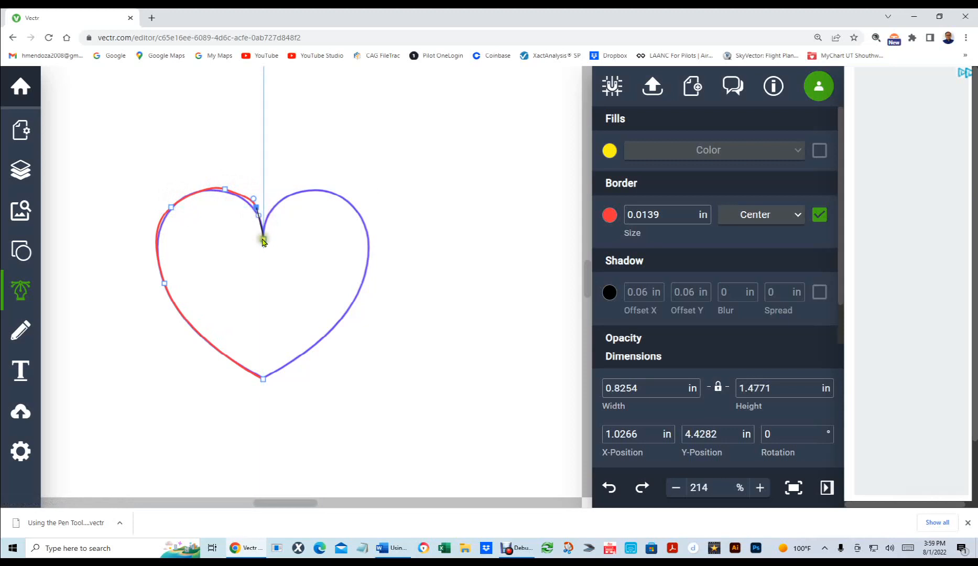
click(263, 241)
key(Escape)
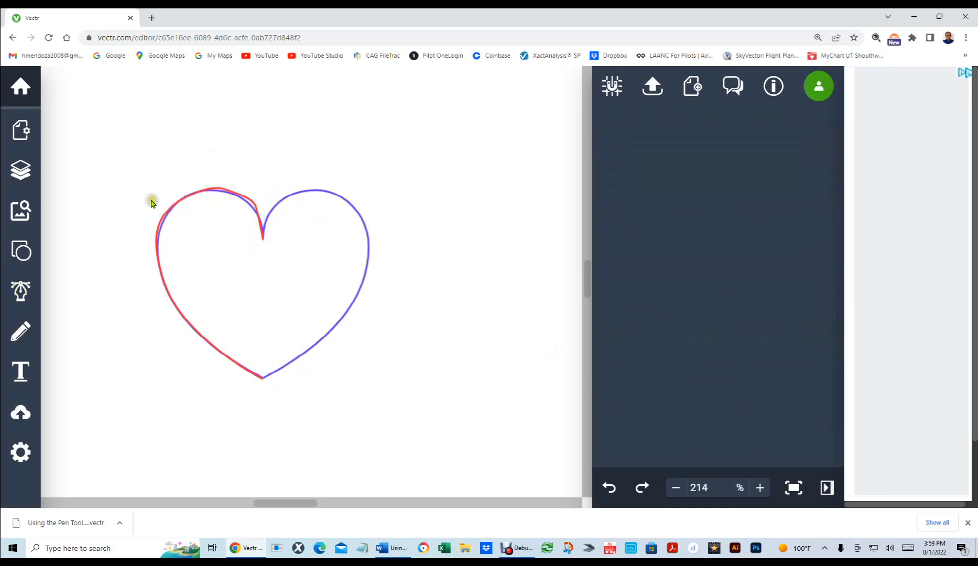
Step: Open the red tracing's points, align its end anchor with the cleft, and delete the anchor just above it on the left lobe
scroll(137, 215, up, 5)
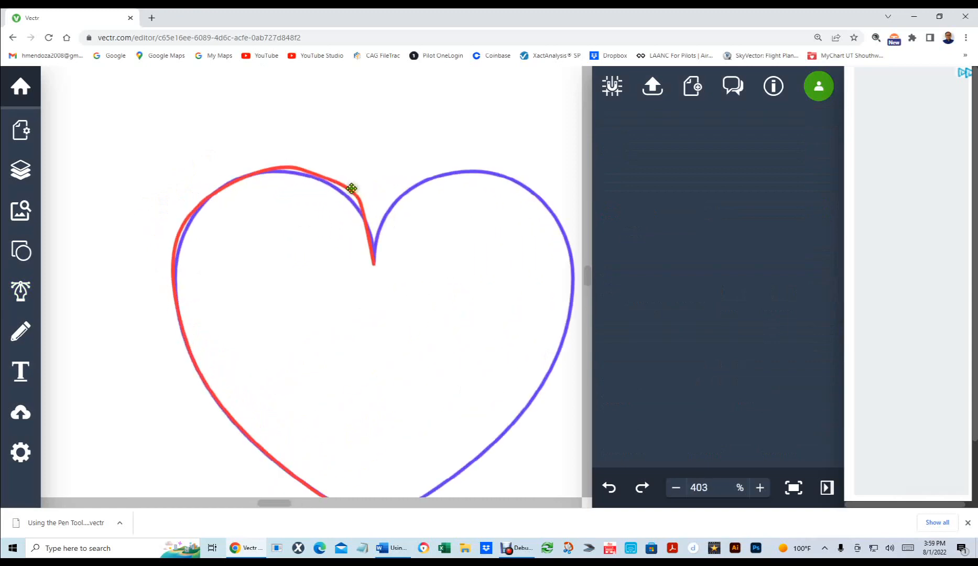
click(364, 224)
double_click(374, 261)
drag(374, 266, 373, 262)
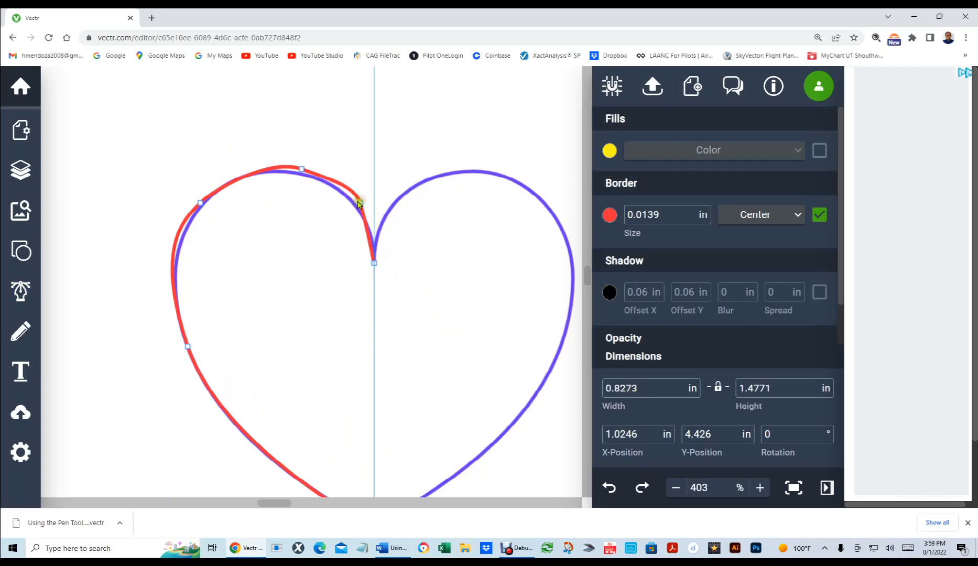
click(360, 204)
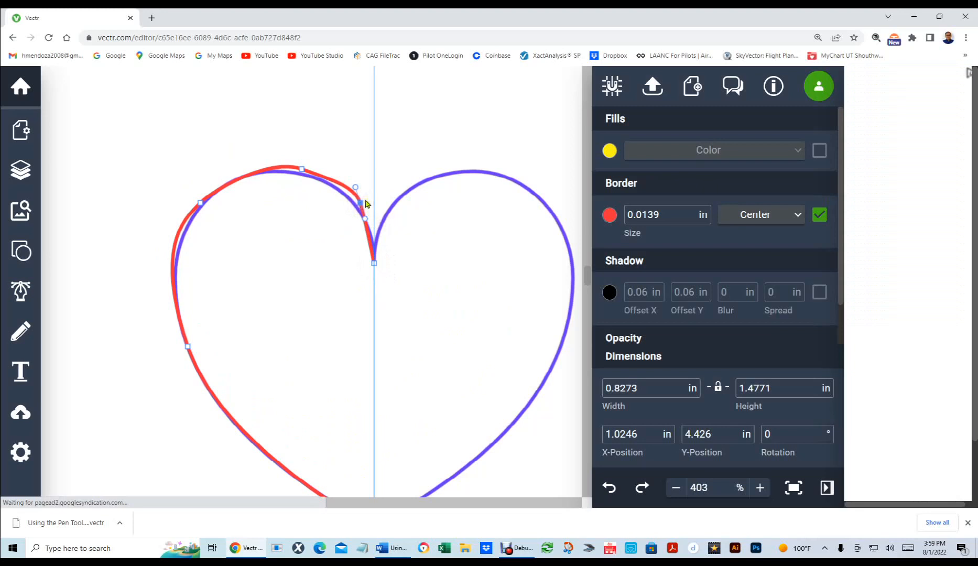
key(Delete)
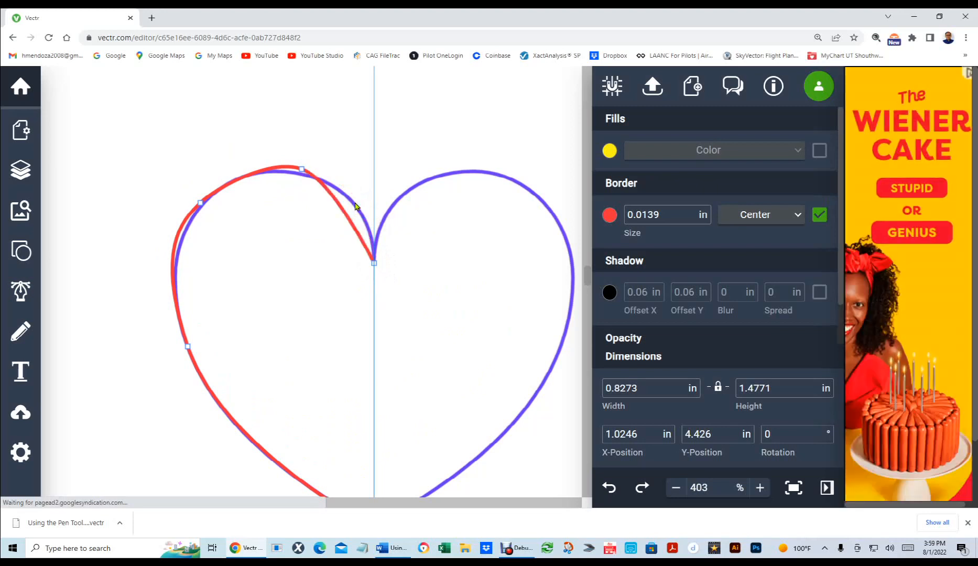
Step: Lower the left lobe's top anchor onto the purple outline and extend its right handle so the curve fits down to the cleft
click(300, 176)
drag(299, 178, 302, 176)
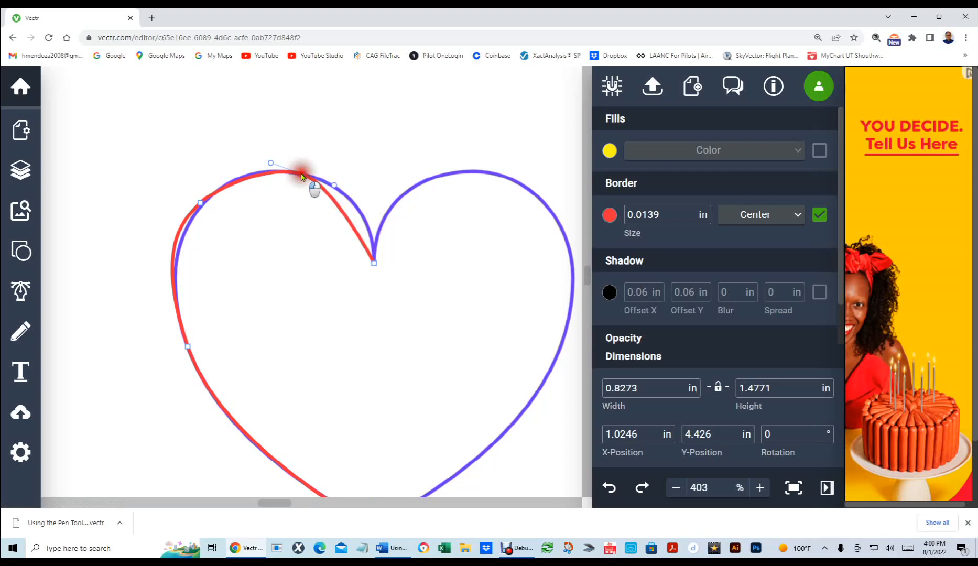
click(301, 176)
click(302, 175)
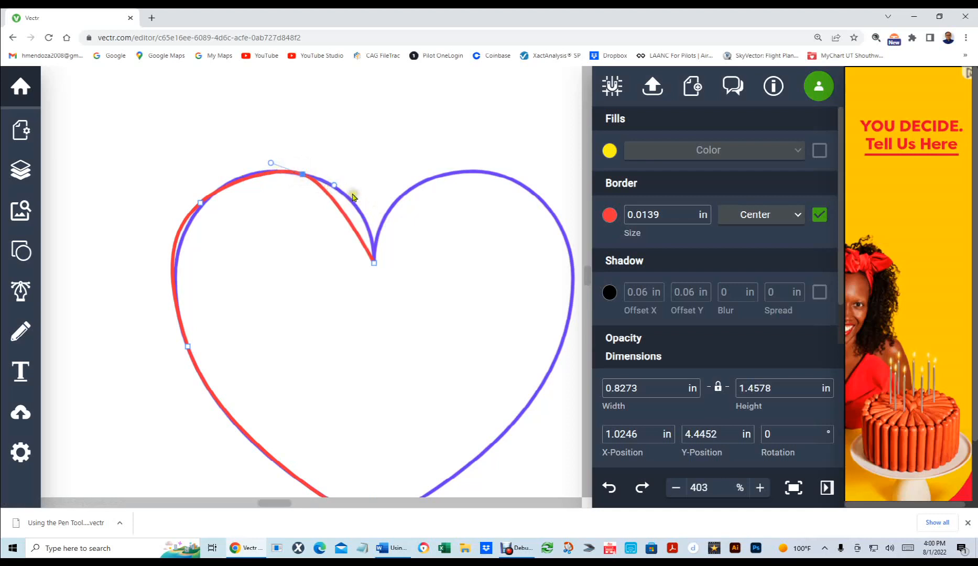
drag(334, 187, 376, 193)
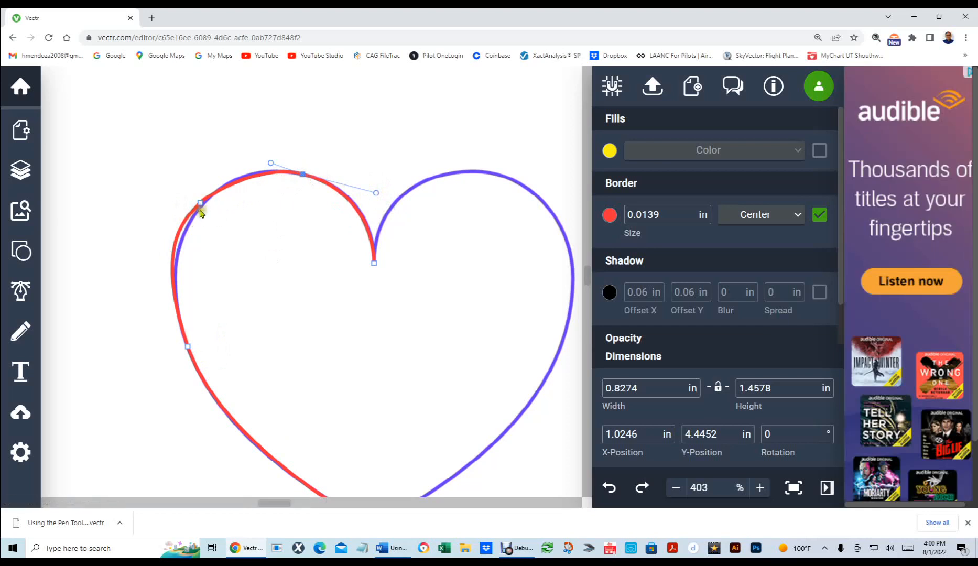
Step: Slide the left lobe's upper-left anchor down along the outline and extend its upper handle to match the top of the lobe
click(199, 204)
drag(199, 204, 193, 222)
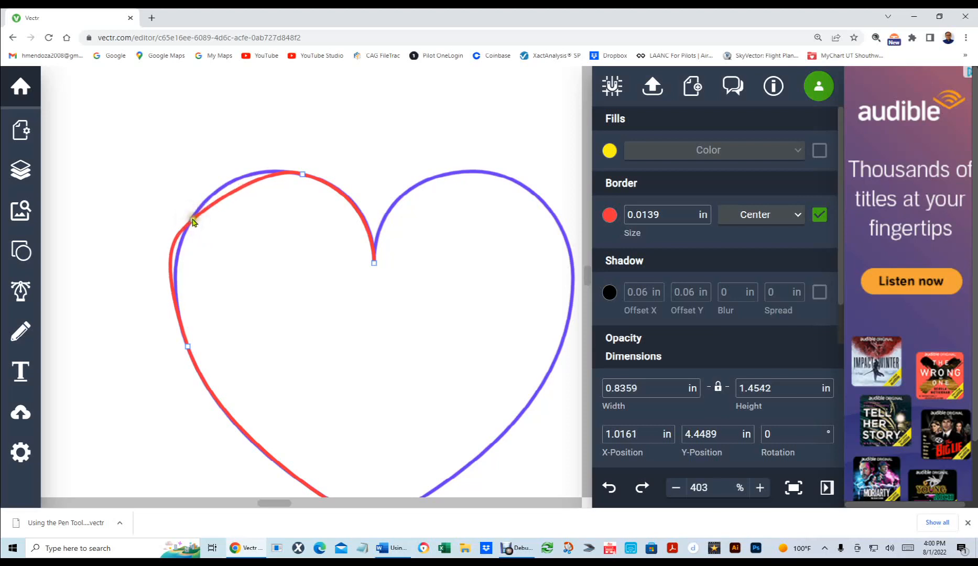
click(193, 221)
drag(205, 207, 212, 178)
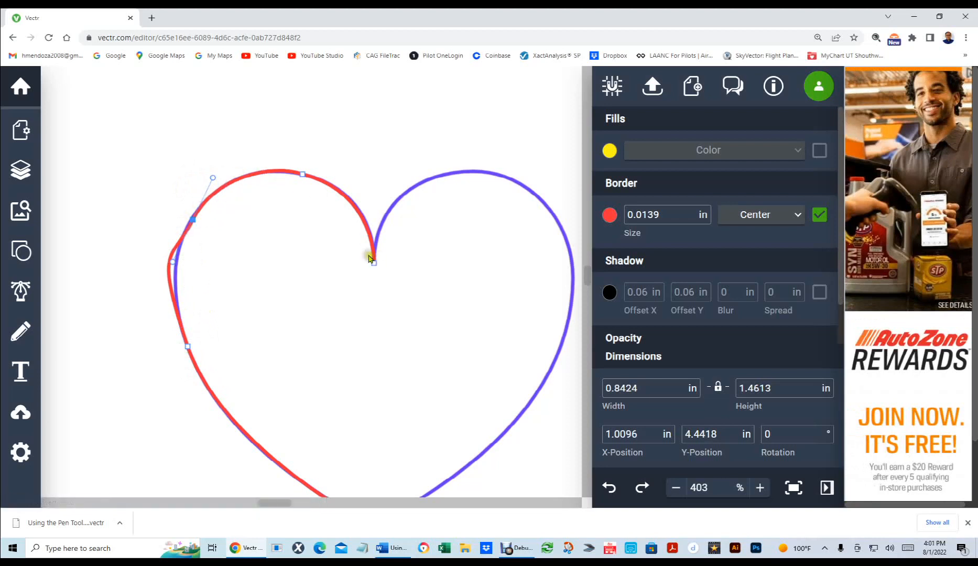
Step: Try to fit the heart's left side by swinging the upper-left anchor's lower and upper handles inward and back out
click(172, 265)
mouse_move(172, 265)
mouse_down()
mouse_move(188, 258)
mouse_move(181, 246)
mouse_move(176, 265)
mouse_up()
drag(175, 272, 195, 246)
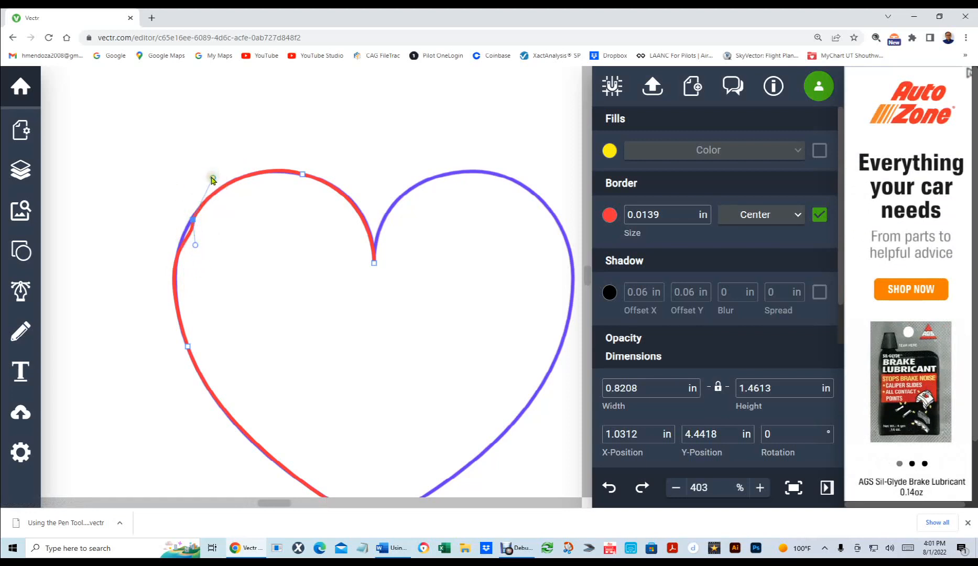
drag(212, 178, 191, 177)
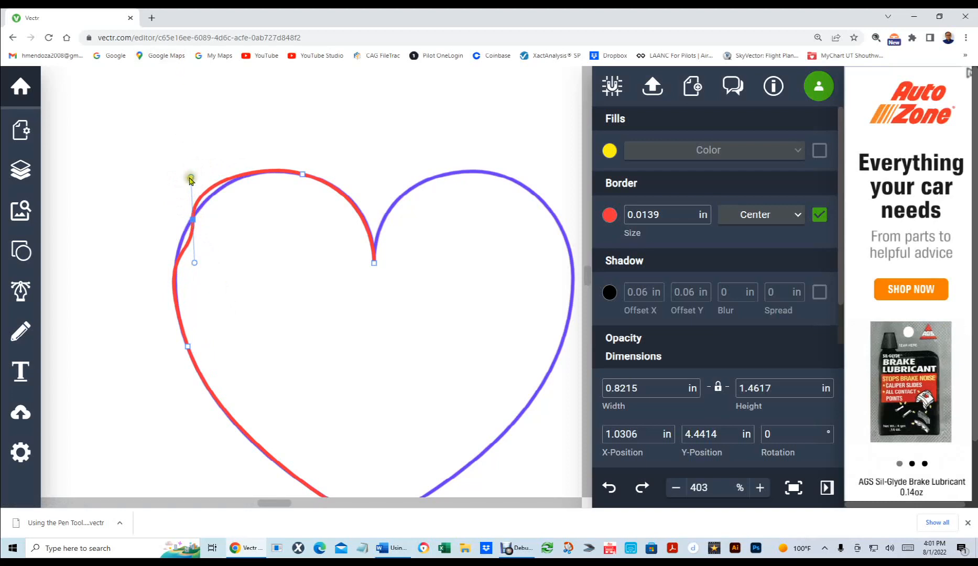
drag(191, 178, 213, 175)
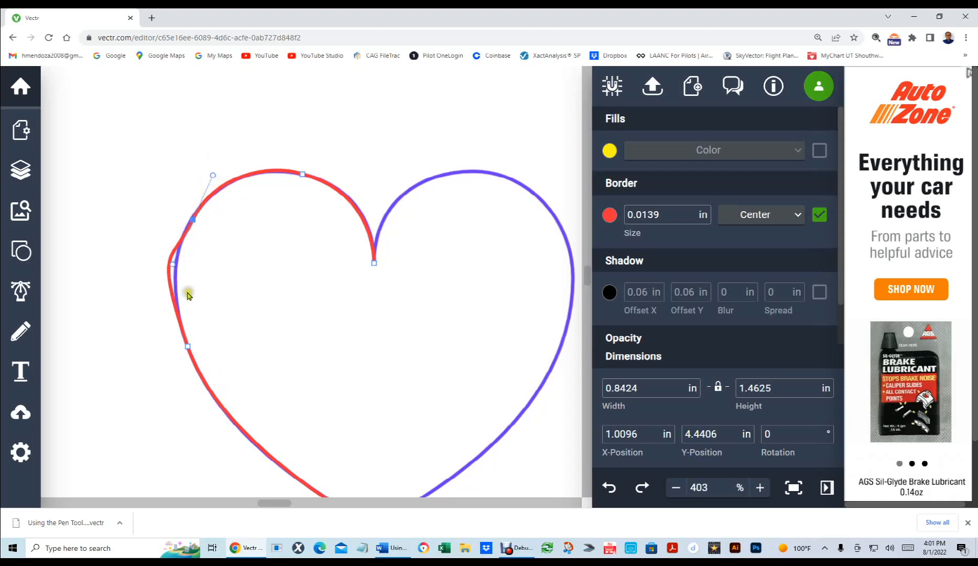
Step: Shorten the upper handle of the lower-left side anchor and bring it closer until the red curve follows the heart's left side
click(188, 346)
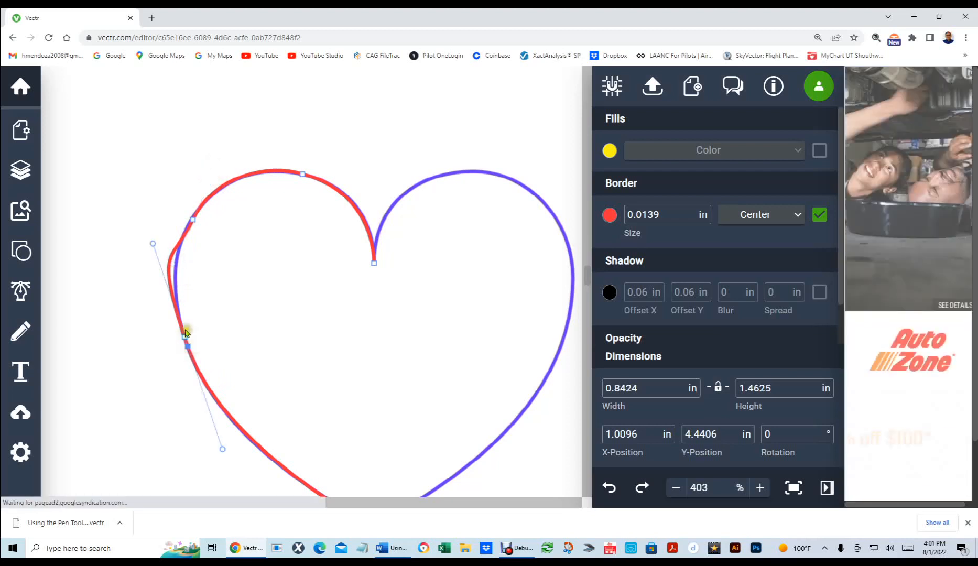
drag(151, 244, 168, 273)
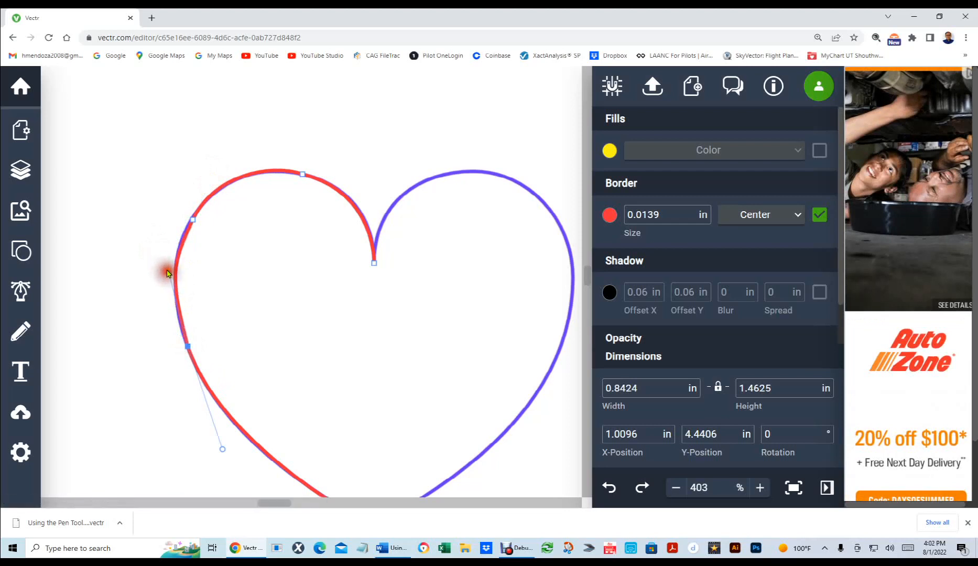
Step: Lower the upper handle of the left lobe's upper-left anchor slightly so the red curve follows the purple outline
click(194, 222)
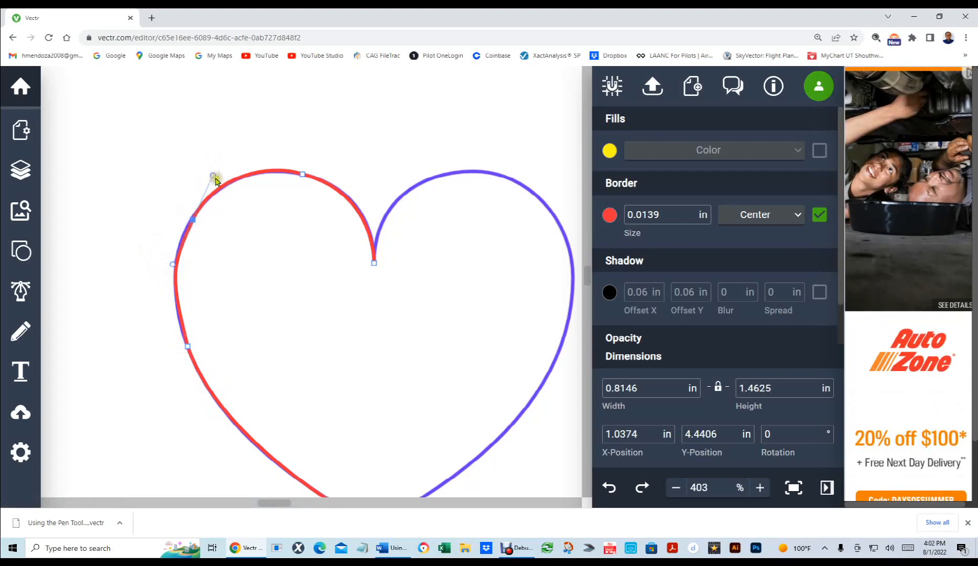
drag(213, 175, 212, 180)
click(221, 131)
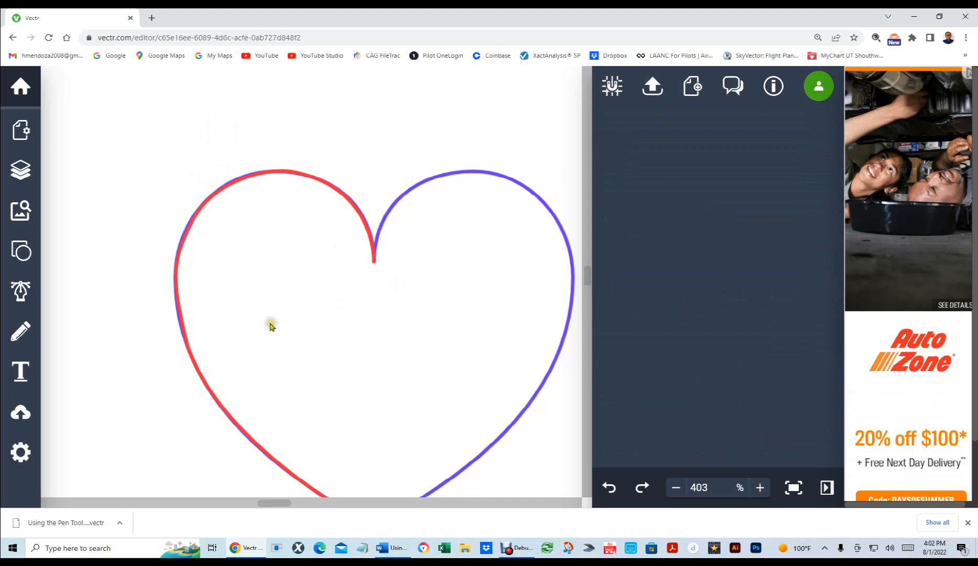
scroll(270, 320, down, 3)
scroll(262, 323, down, 1)
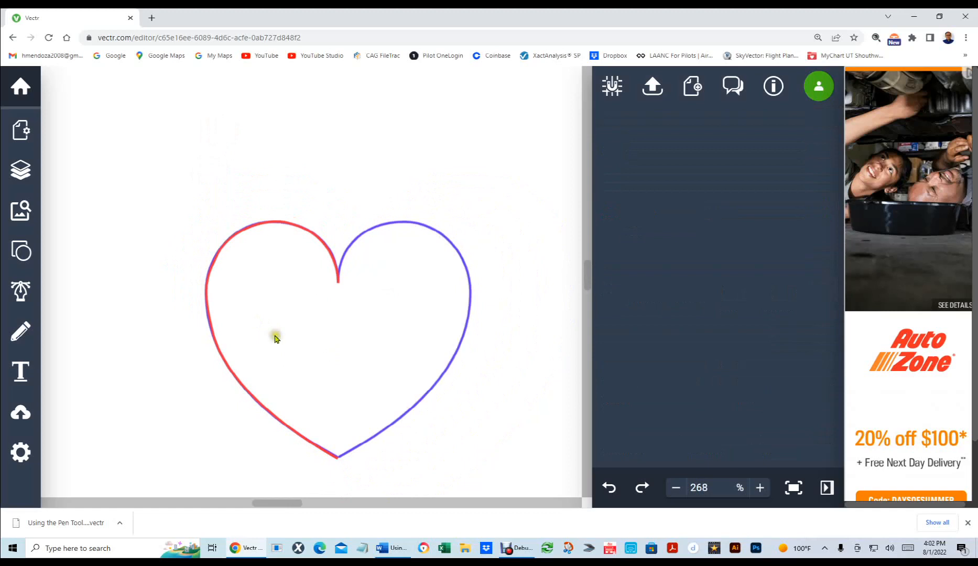
drag(375, 338, 258, 264)
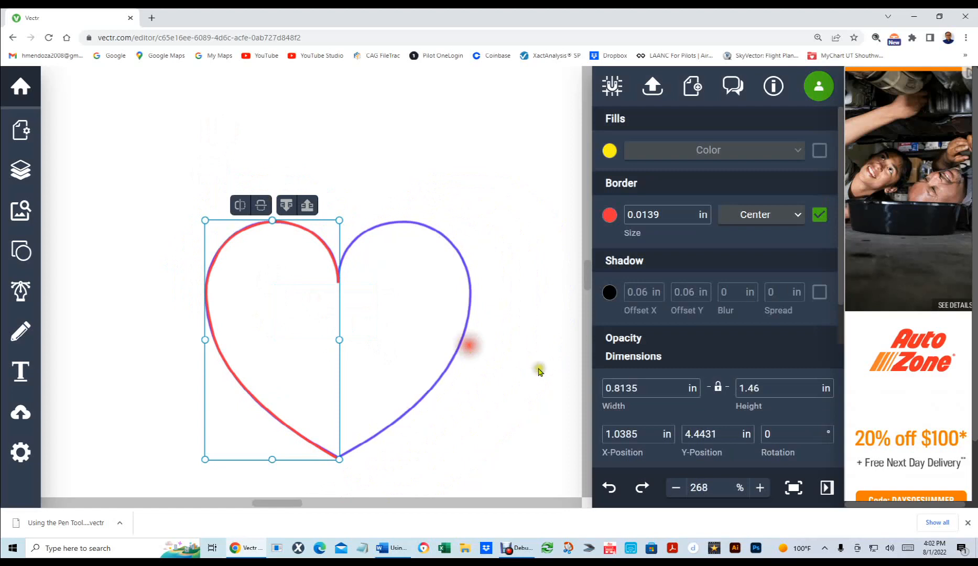
drag(511, 358, 485, 353)
click(459, 340)
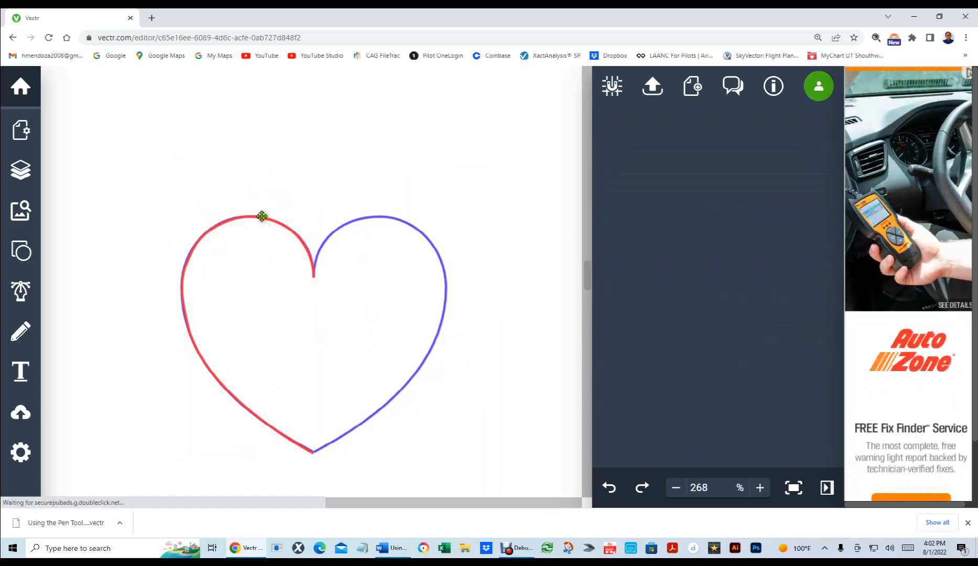
Step: Duplicate the red half-heart tracing and move the copy over the right half of the purple heart
click(262, 216)
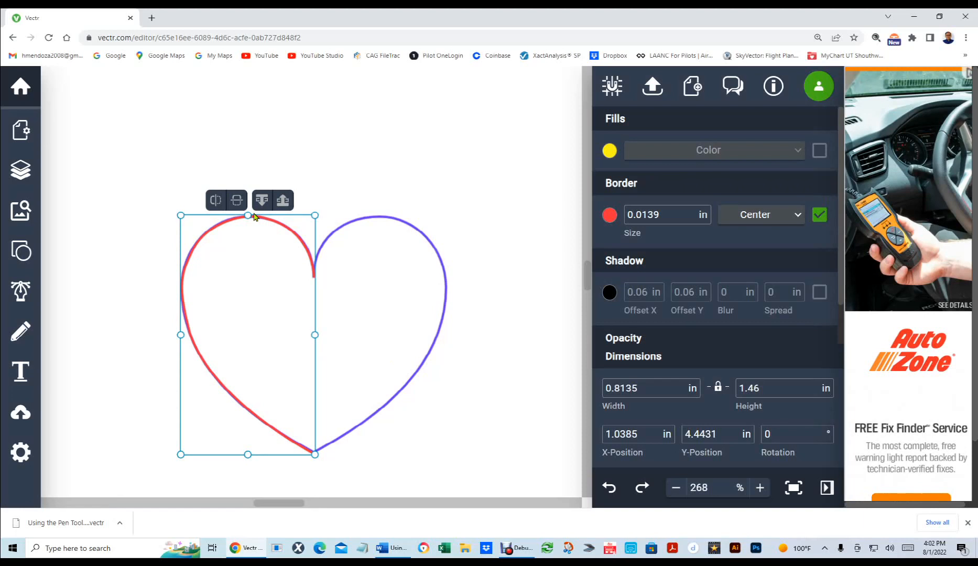
click(254, 217)
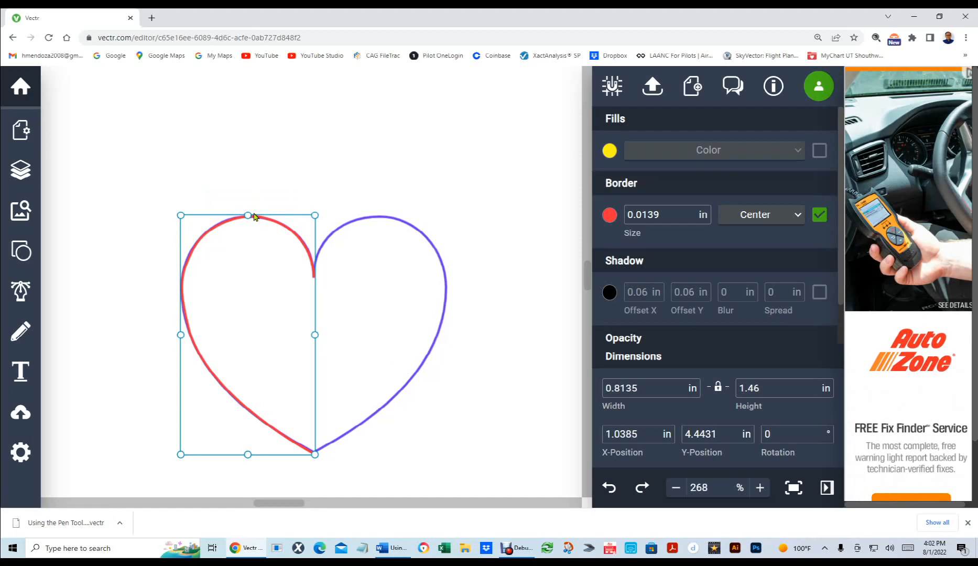
key(ctrl+v)
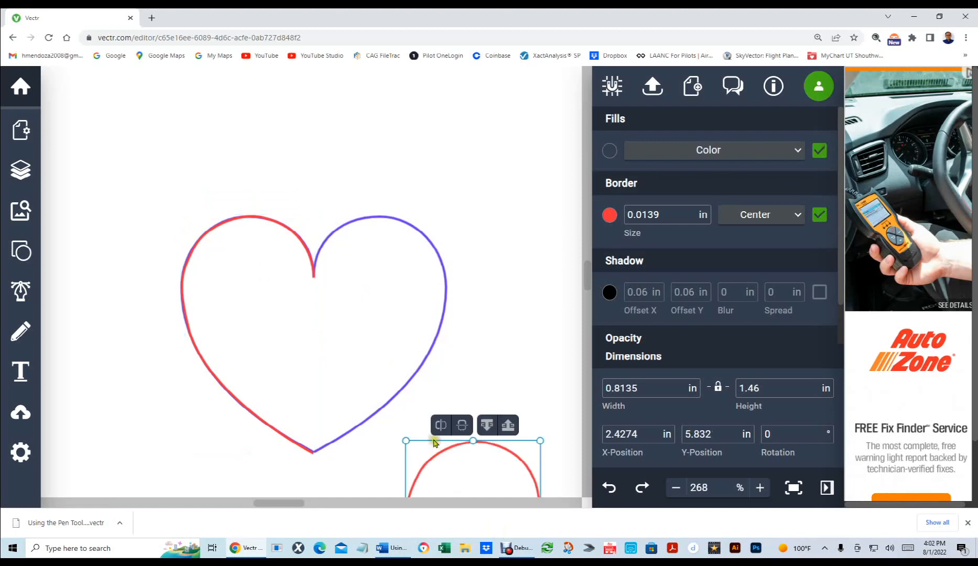
drag(436, 451, 372, 210)
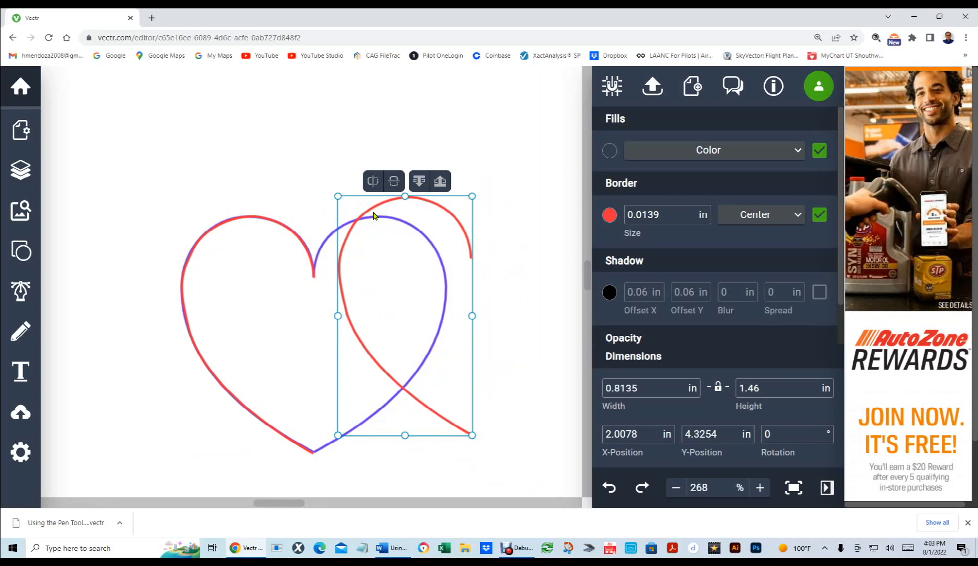
click(760, 388)
click(720, 386)
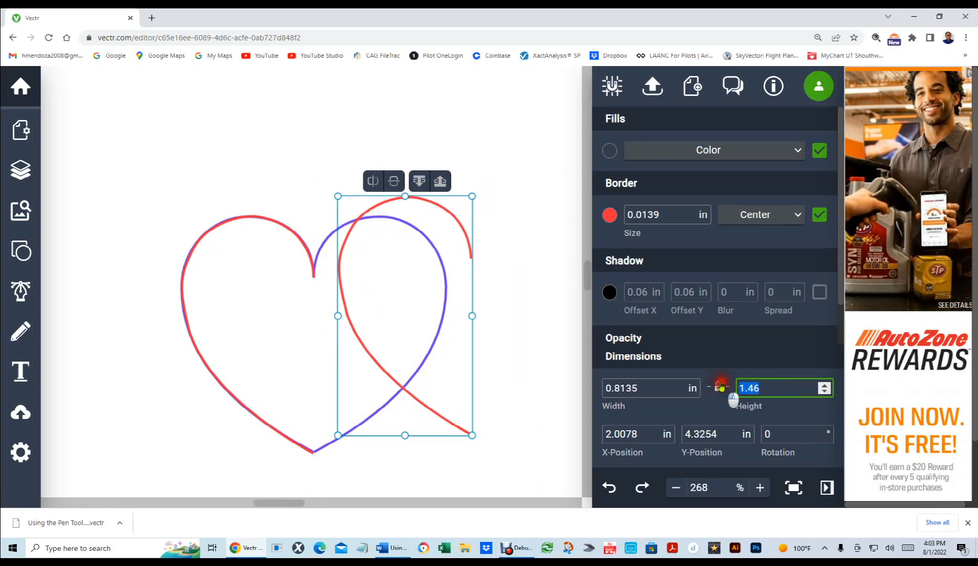
click(652, 388)
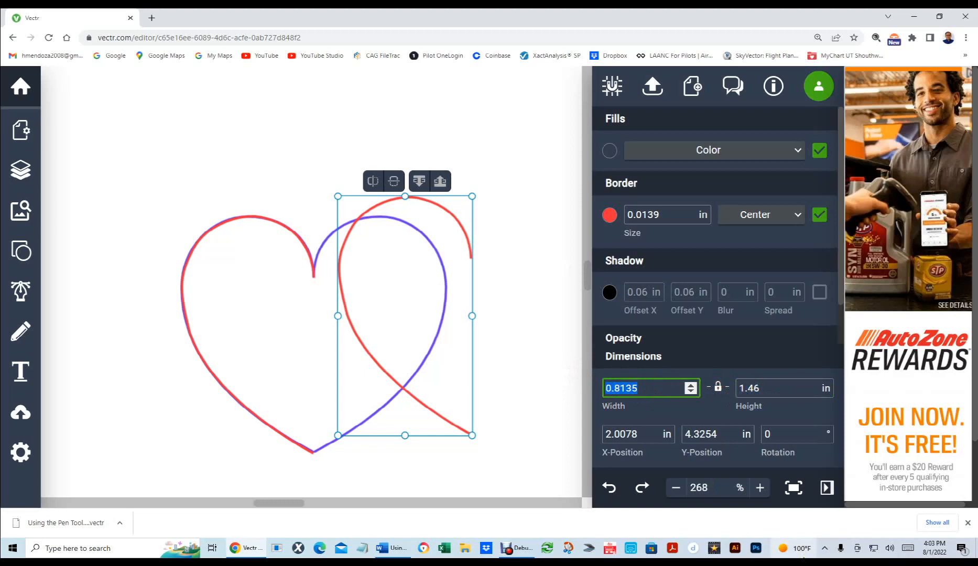
mouse_move(803, 557)
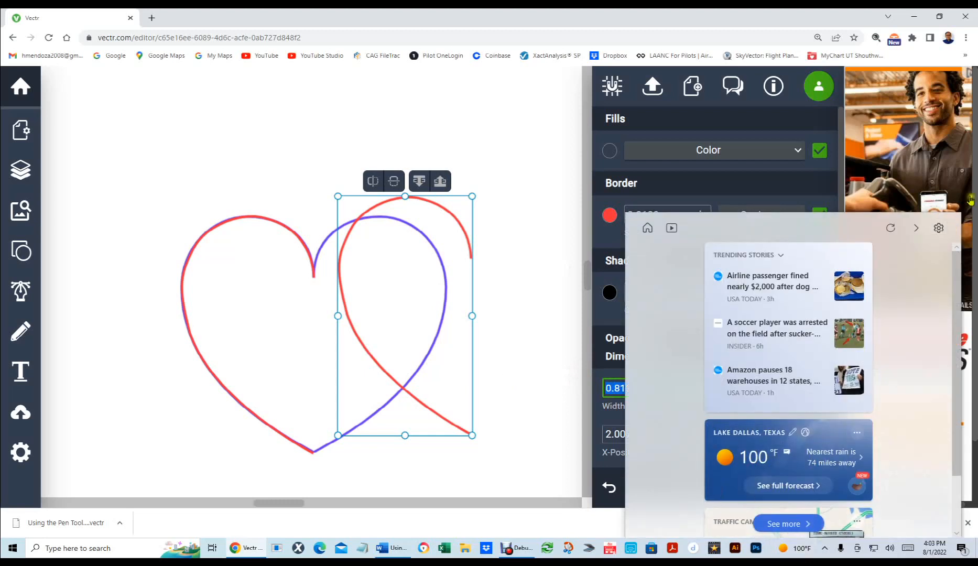
click(552, 285)
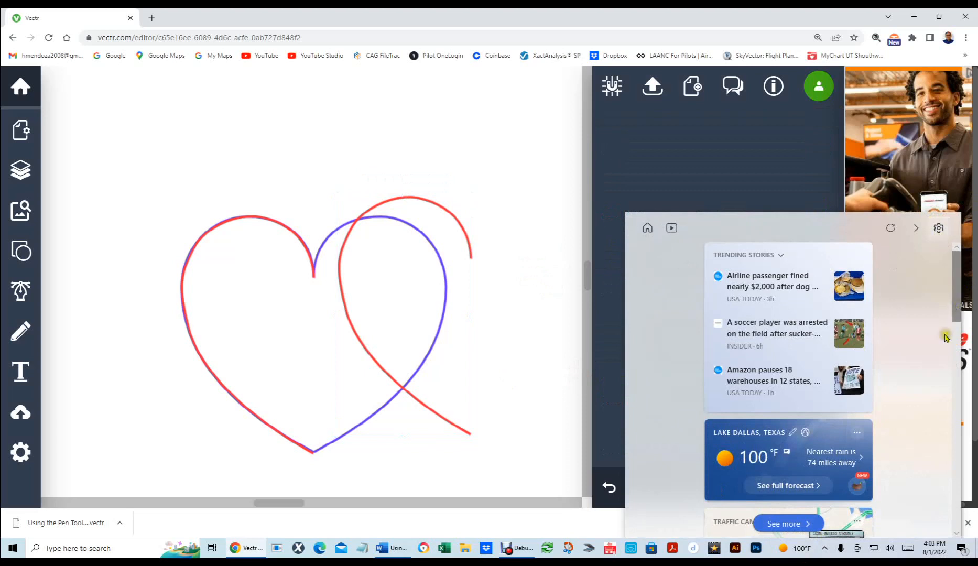
click(942, 285)
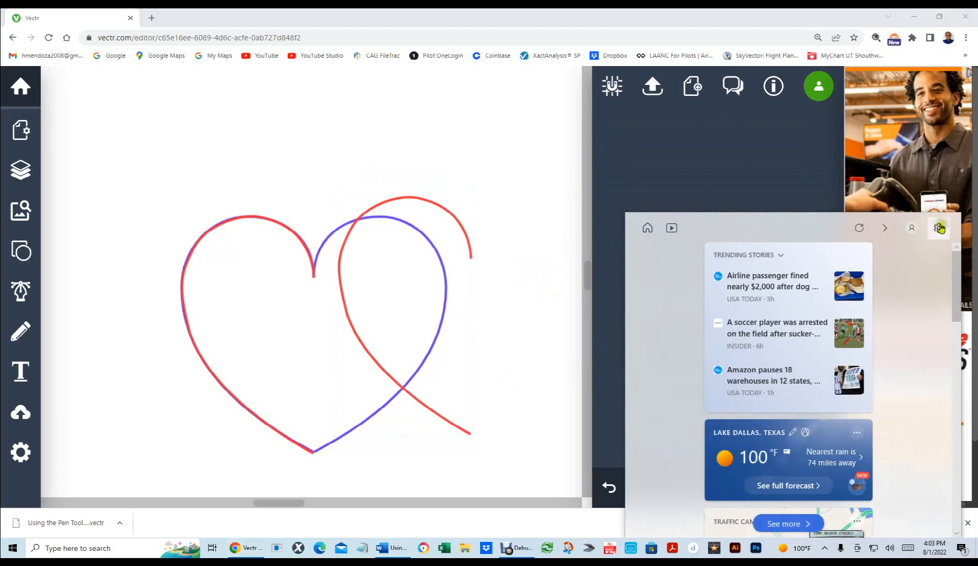
click(517, 259)
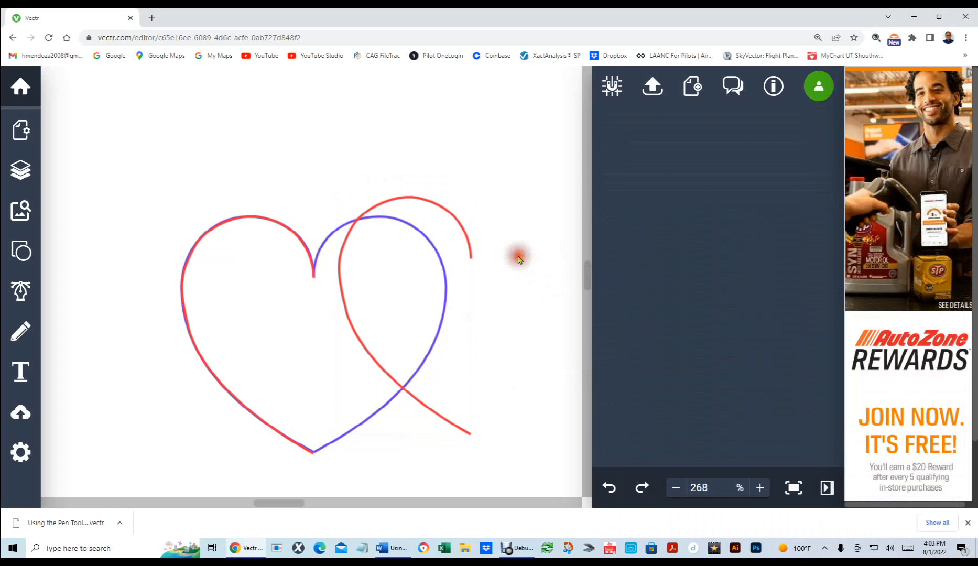
Step: Try to mirror the copied half by stretching its left edge past its right edge, and set its width to 0.8135 in
click(468, 245)
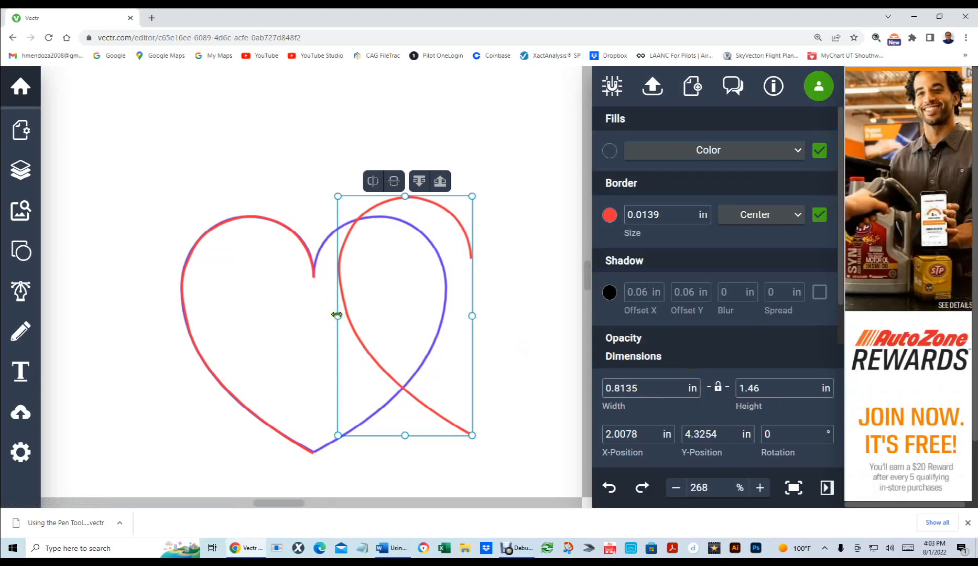
drag(337, 314, 557, 348)
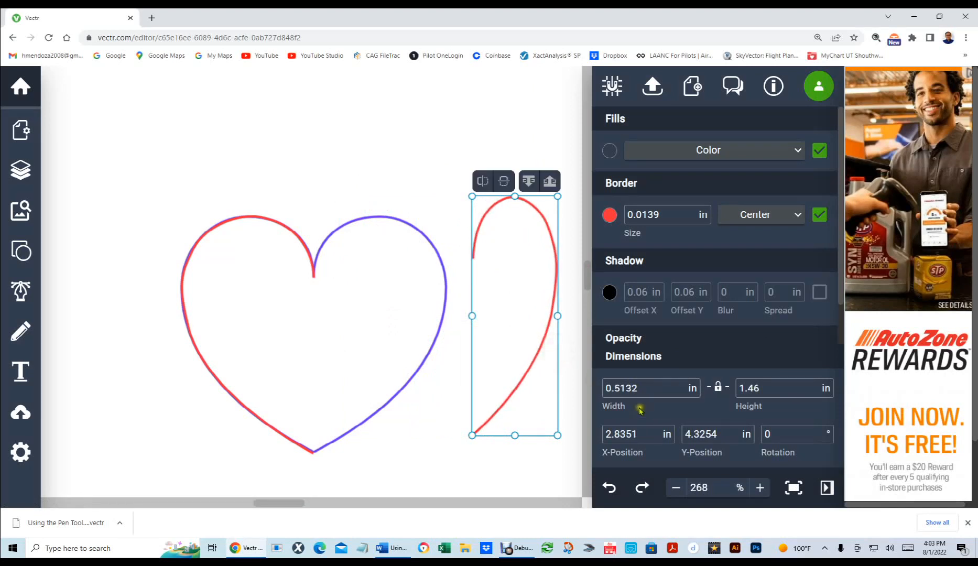
drag(613, 388, 652, 387)
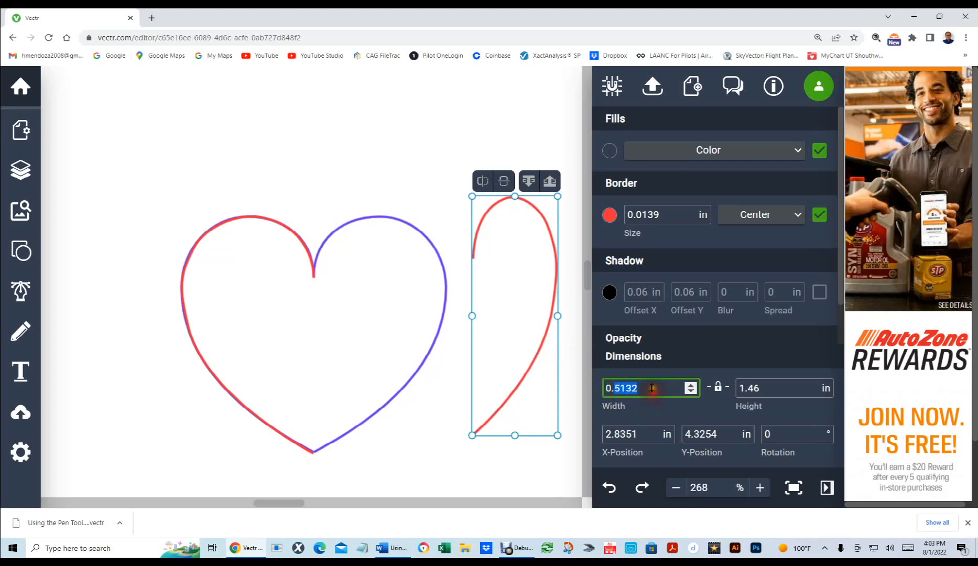
text(8)
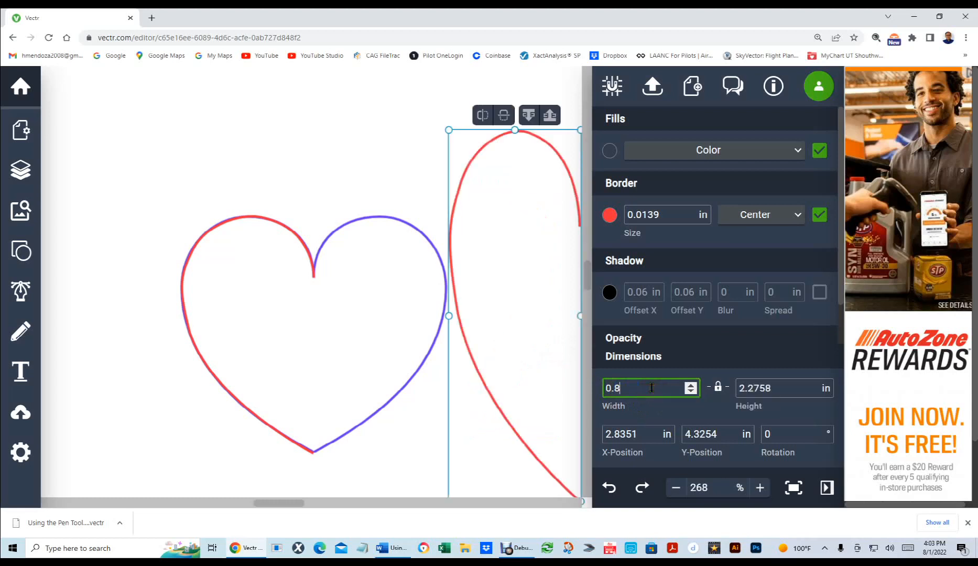
text(135)
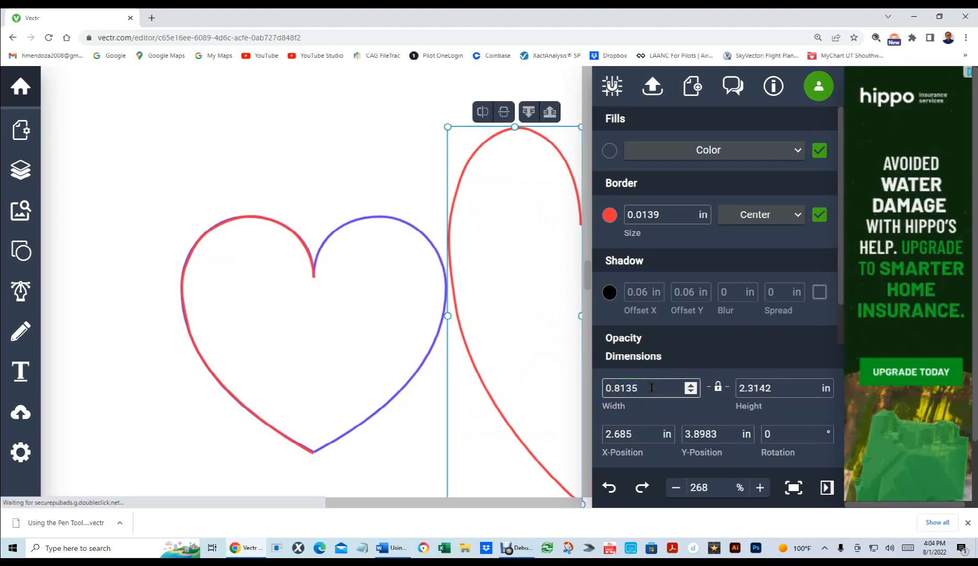
click(652, 392)
click(433, 348)
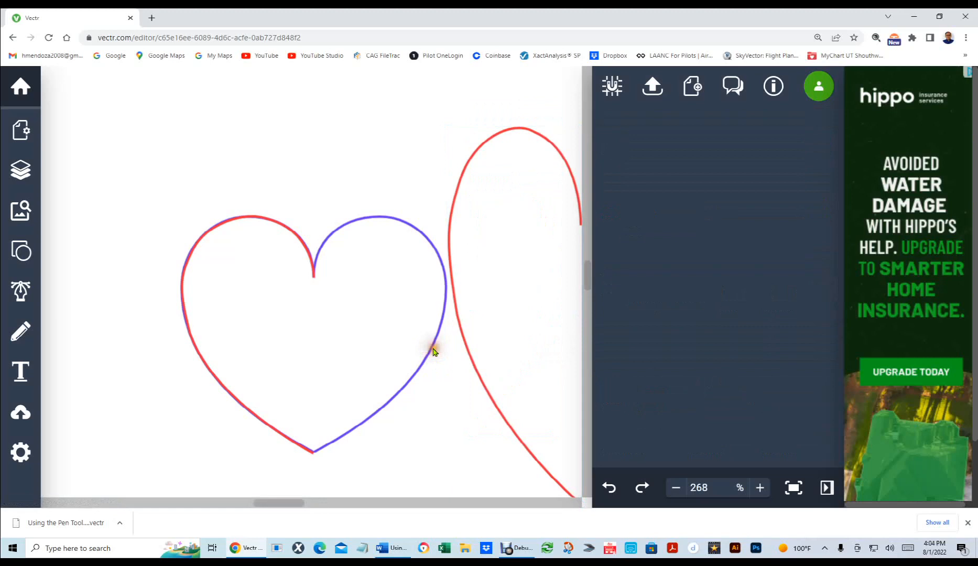
Step: Undo the copied half's width change and its horizontal flip
scroll(433, 351, down, 5)
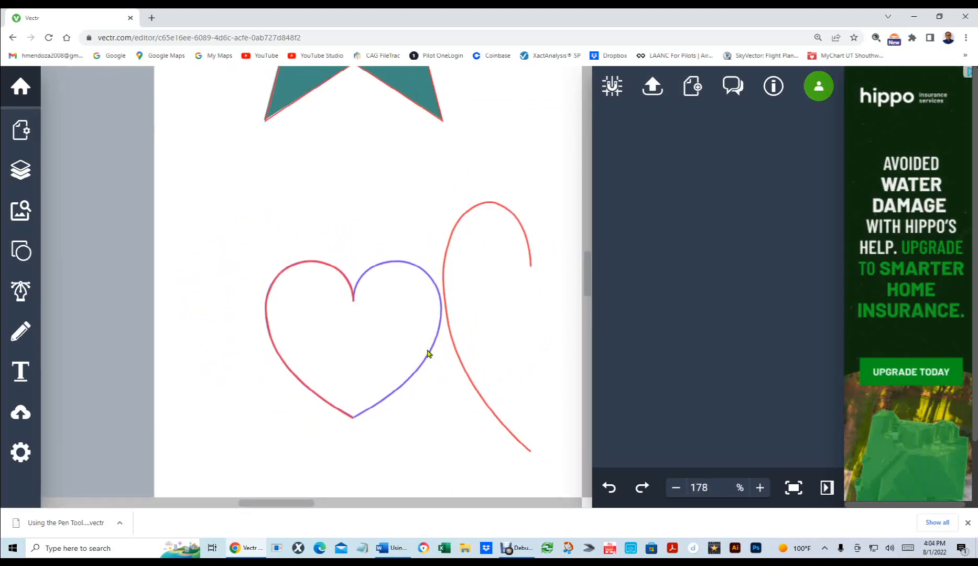
key(ctrl+z)
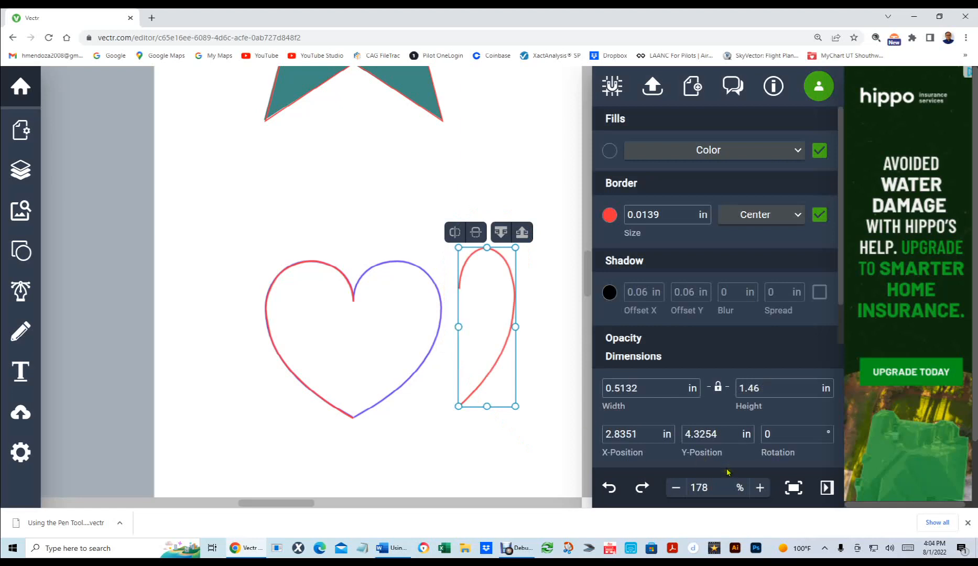
key(ctrl+z)
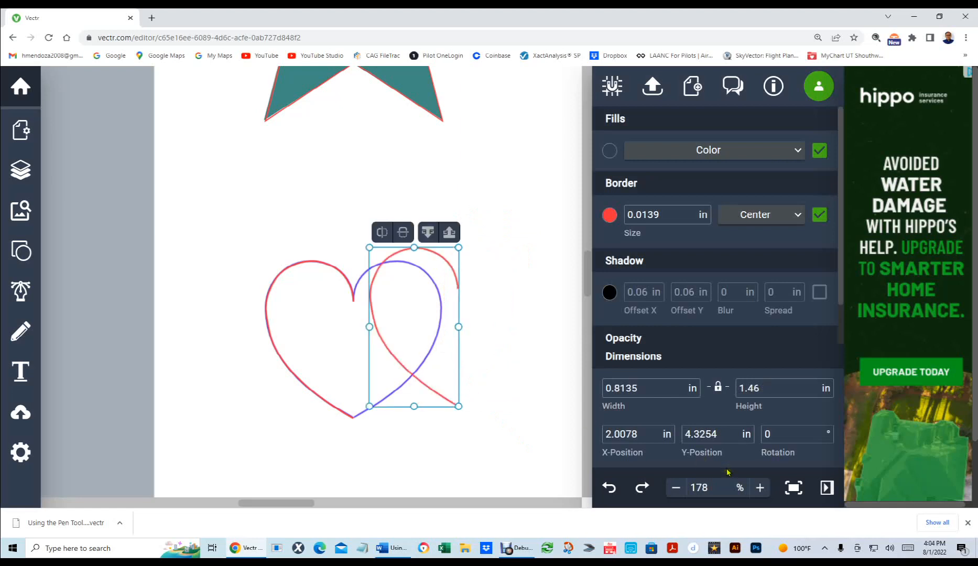
Step: Unlock the copied half's proportions, stretch its left edge past its right edge, and set the width to 0.8135 in
click(718, 388)
drag(370, 325, 524, 343)
double_click(615, 389)
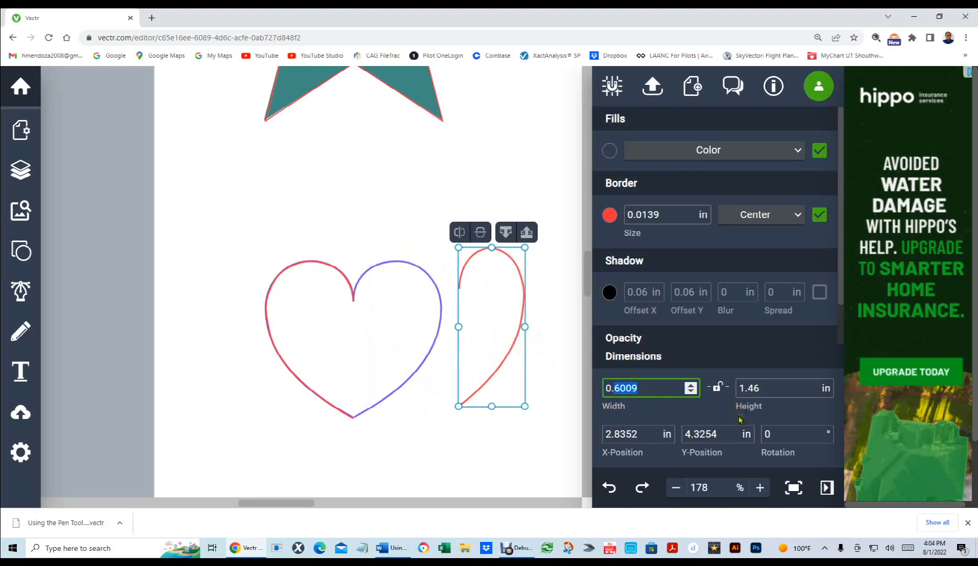
key(BackSpace)
text(8135)
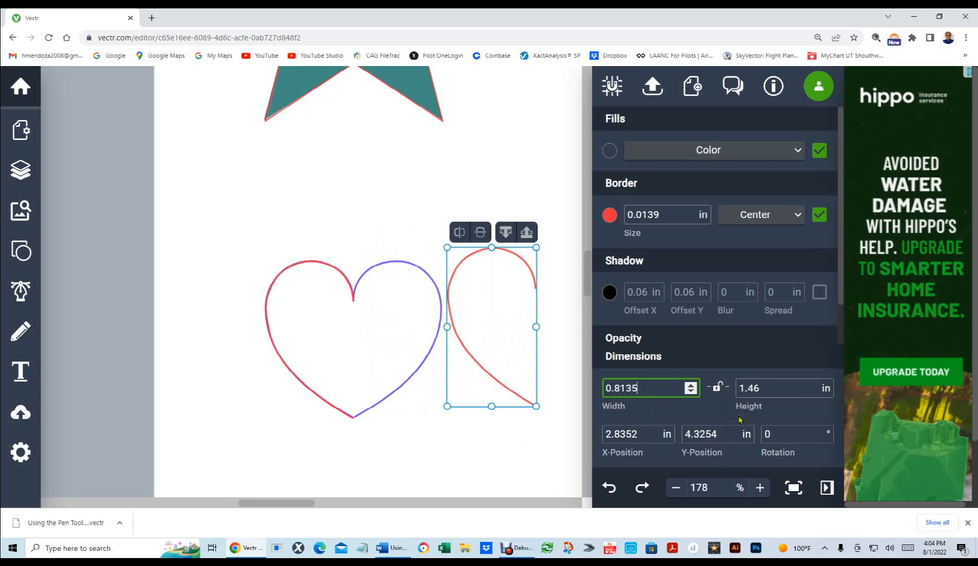
key(Return)
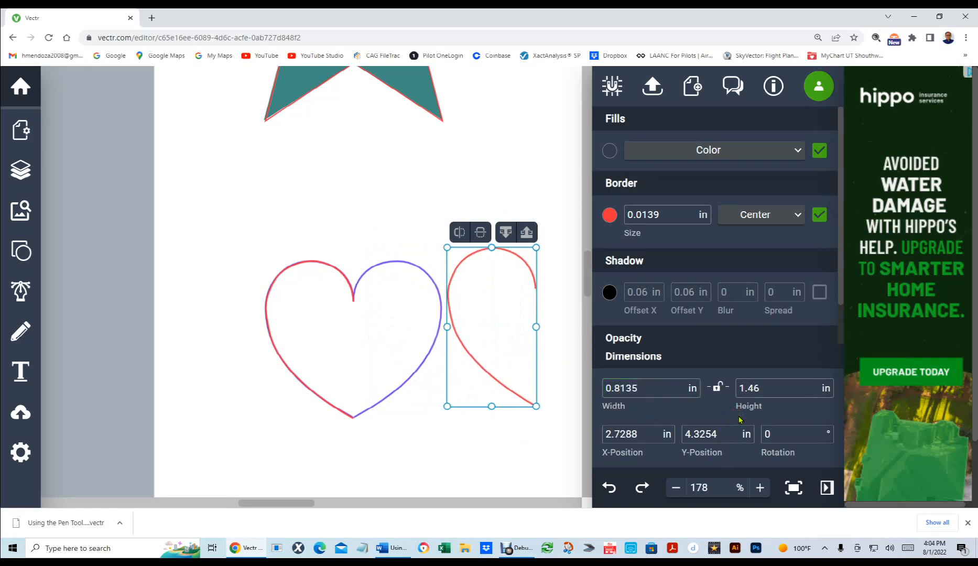
Step: Mirror the copied half over the heart's right half by stretching its right edge past its left edge, to about 0.856 in wide
drag(445, 359, 151, 271)
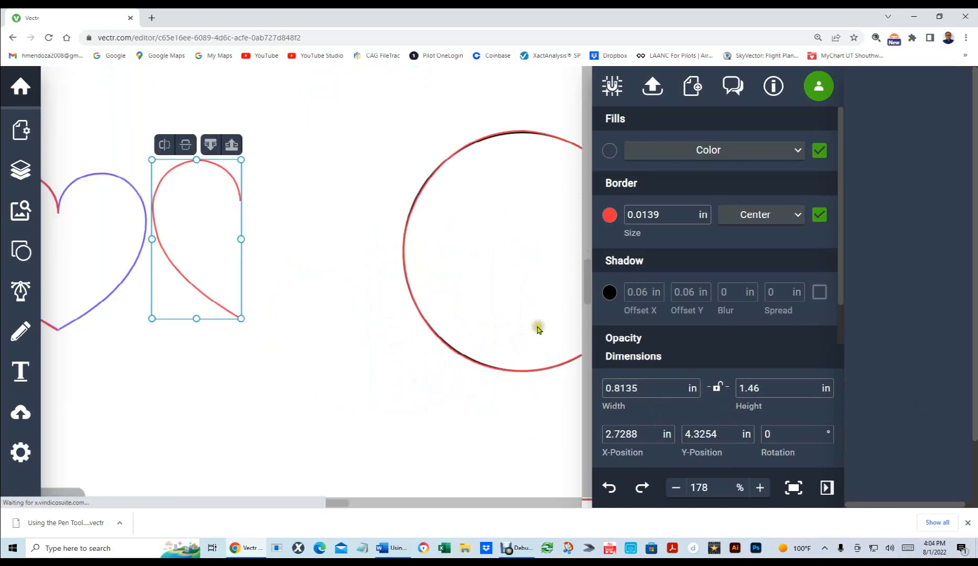
drag(292, 306, 404, 319)
drag(174, 248, 207, 258)
drag(373, 335, 374, 335)
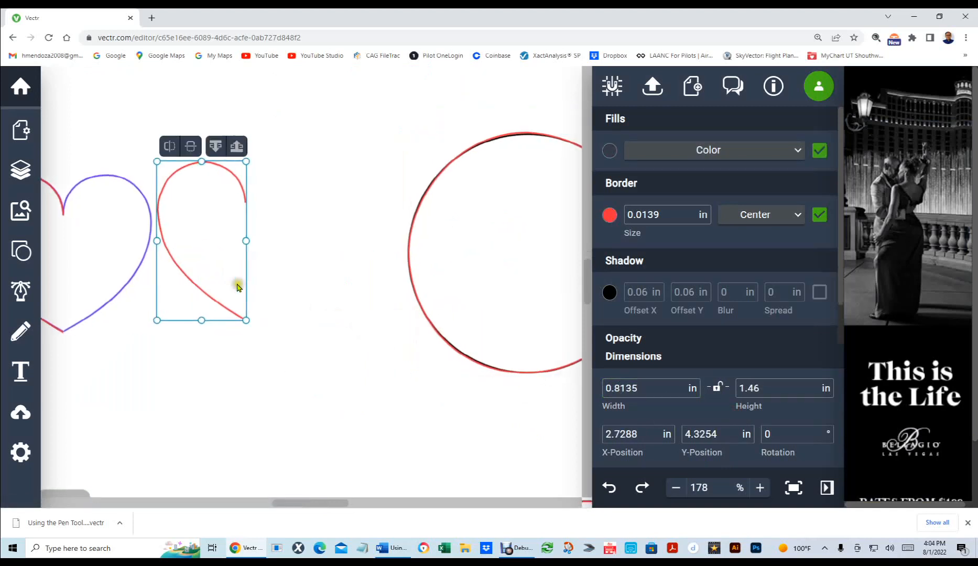
click(217, 271)
drag(217, 268, 304, 309)
Step: Set the width of the copied half over the heart's right side to 0.8135 in
click(620, 387)
drag(620, 388, 650, 397)
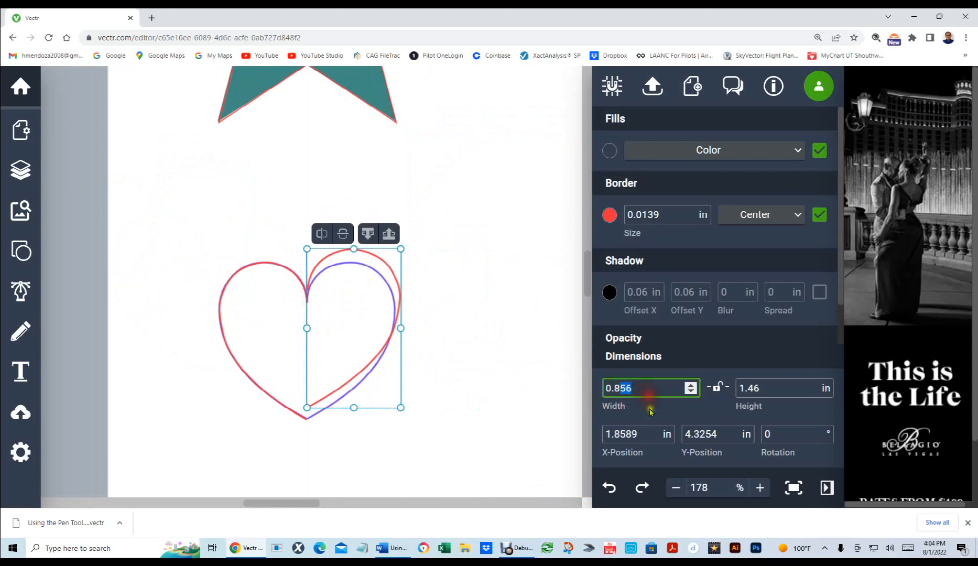
text(13)
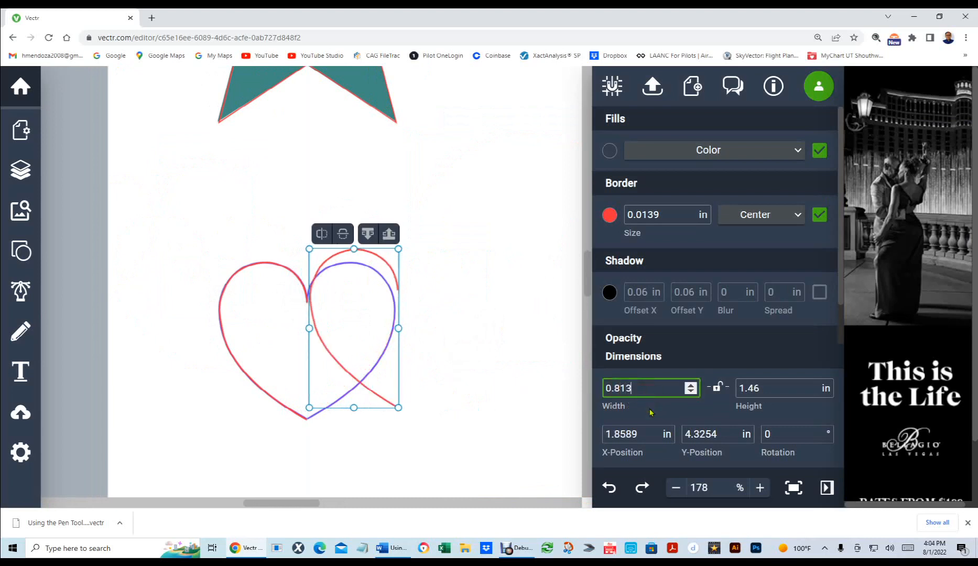
text(5)
key(Return)
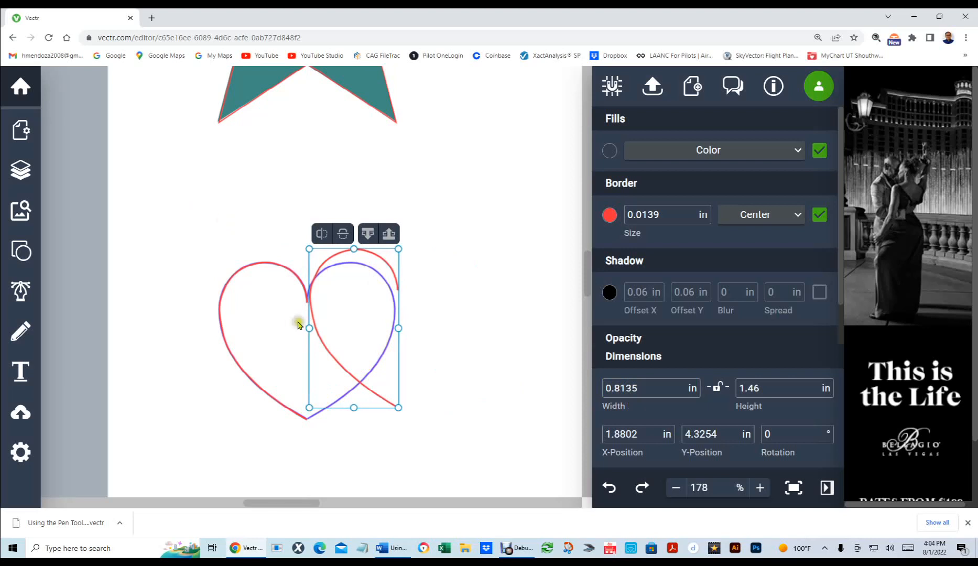
Step: Try to flip the copied half out beyond the heart's right side again, and set its width to 0.8135 in
drag(309, 327, 473, 354)
click(490, 352)
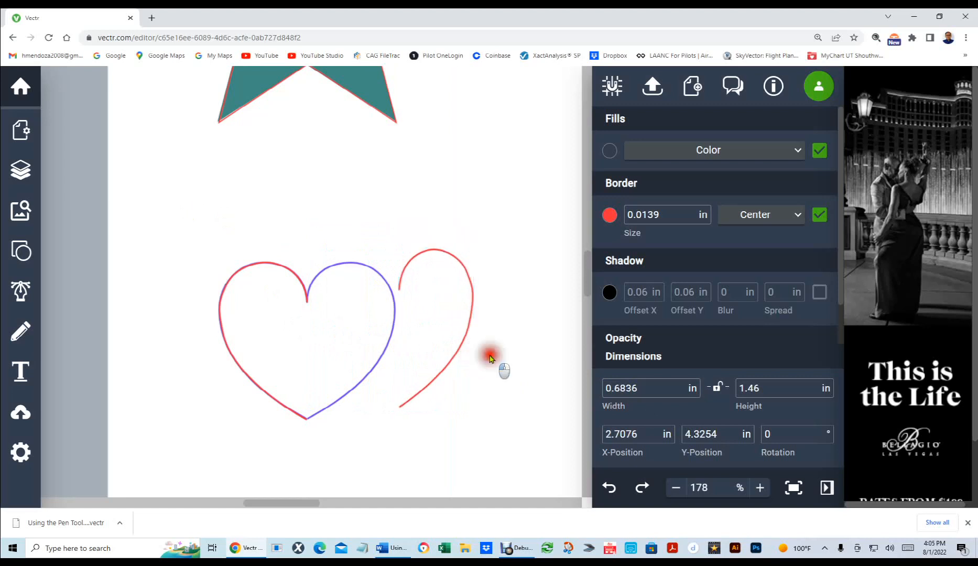
click(452, 357)
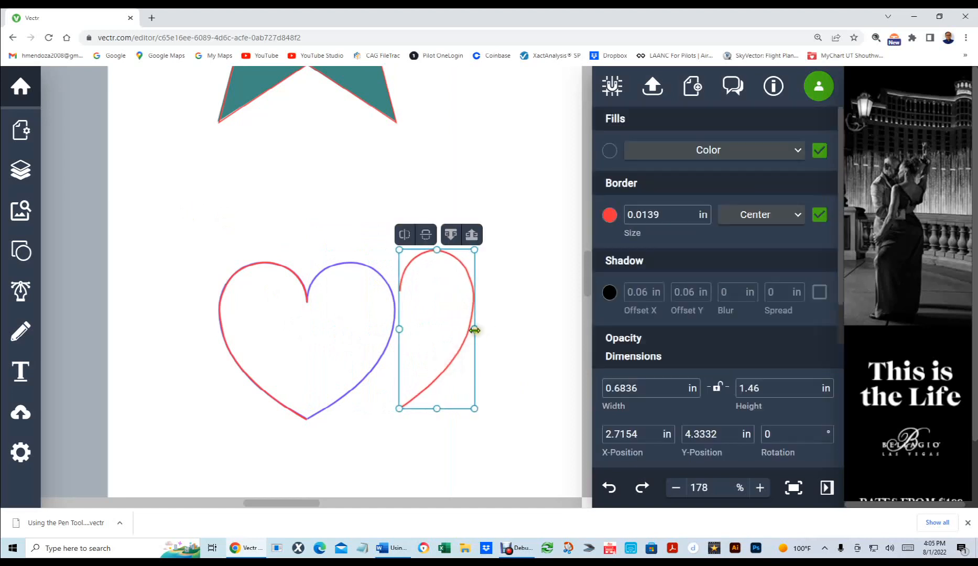
drag(472, 330, 483, 329)
drag(614, 387, 650, 387)
text(8135)
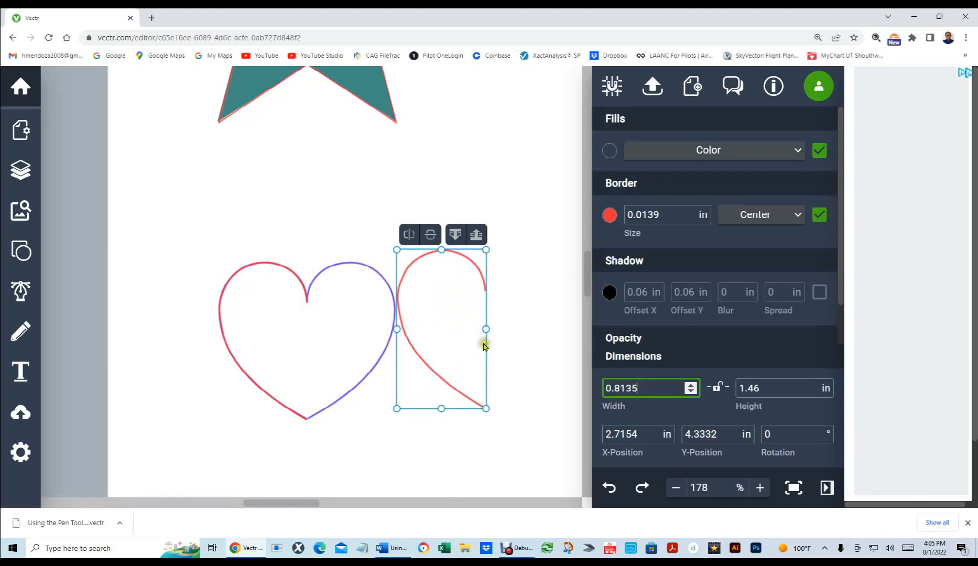
Step: Mirror the copied half by stretching its left edge past its right edge, to about 0.832 in wide
drag(397, 329, 549, 331)
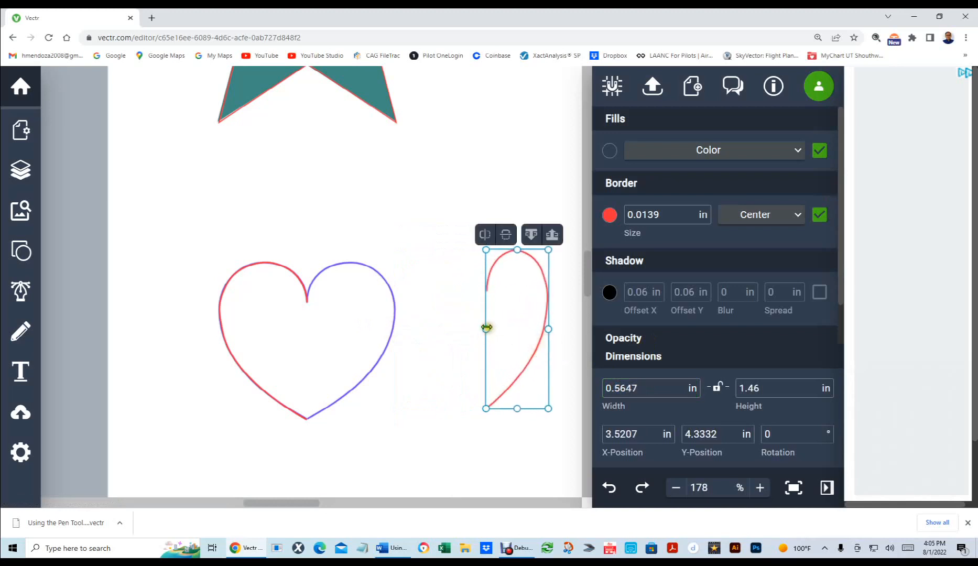
drag(486, 327, 459, 331)
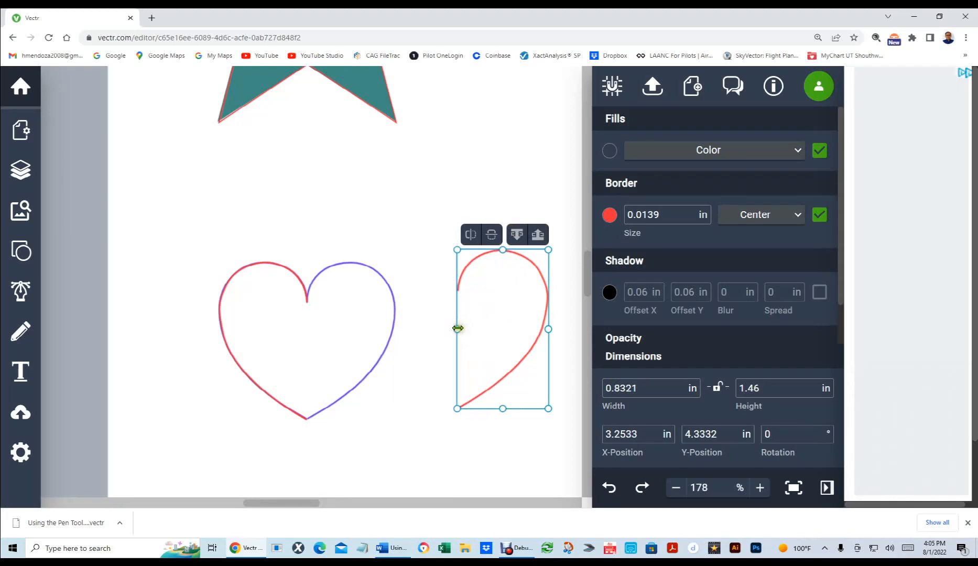
drag(459, 328, 457, 329)
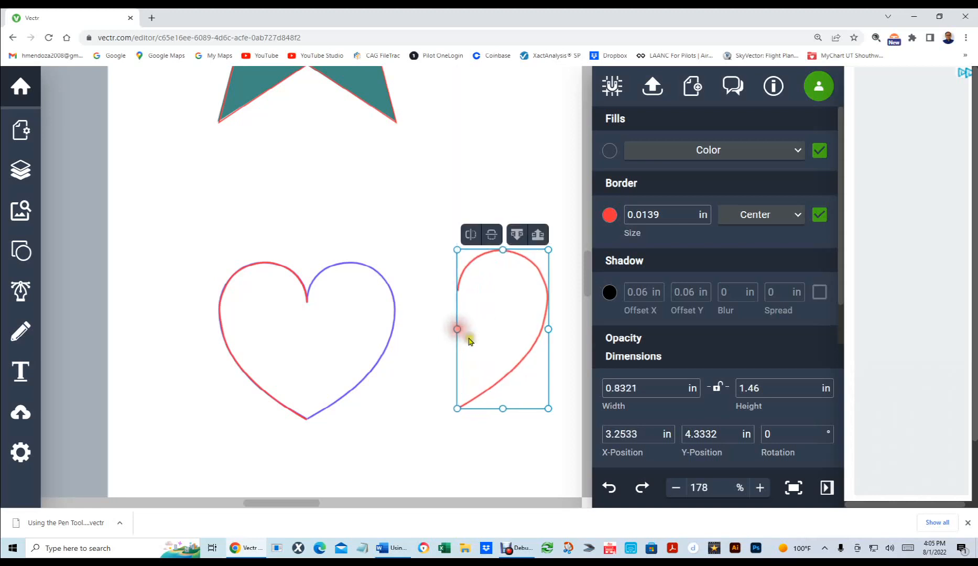
Step: Set the width of the copied half beside the heart to 0.8 in
drag(620, 386, 642, 389)
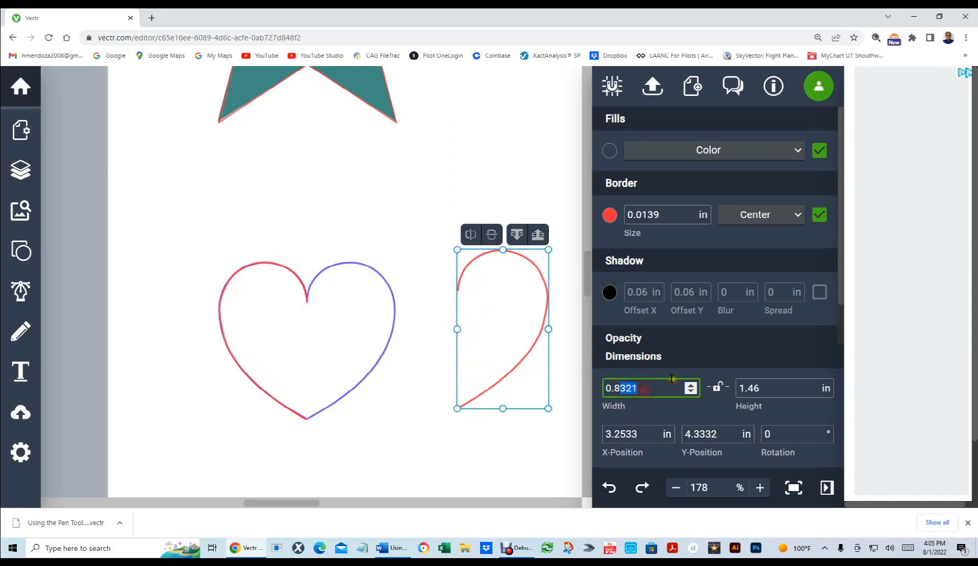
text(135)
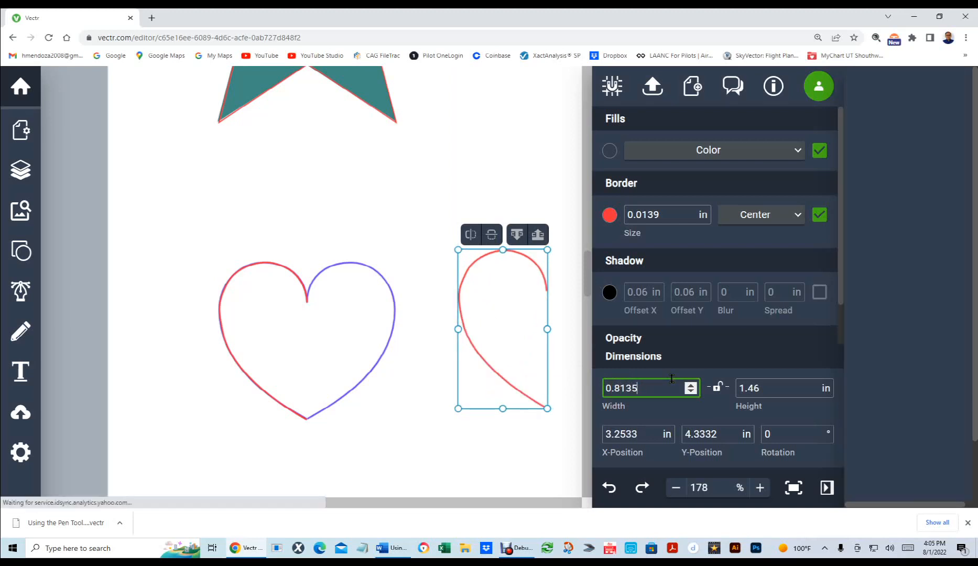
text(3)
key(BackSpace)
key(BackSpace)
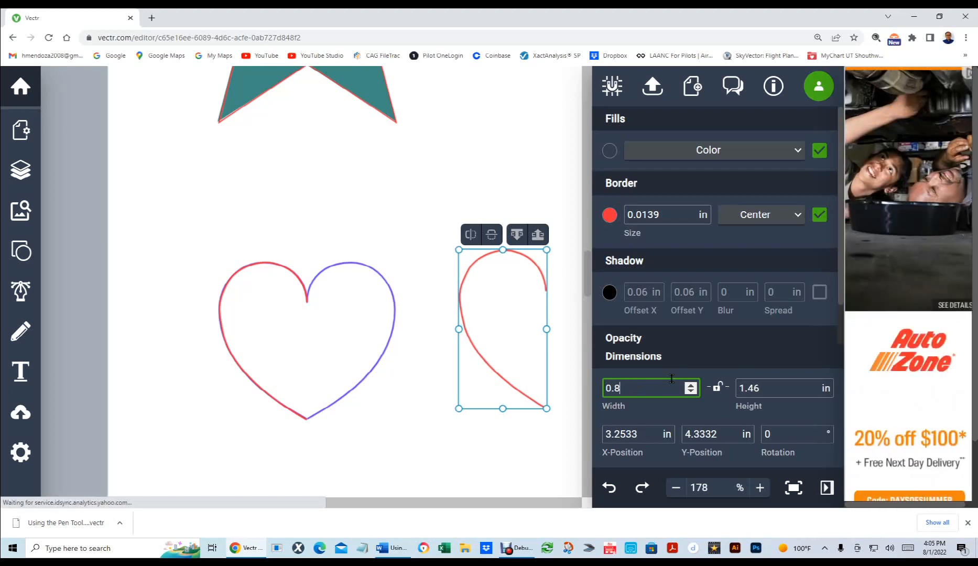
key(Return)
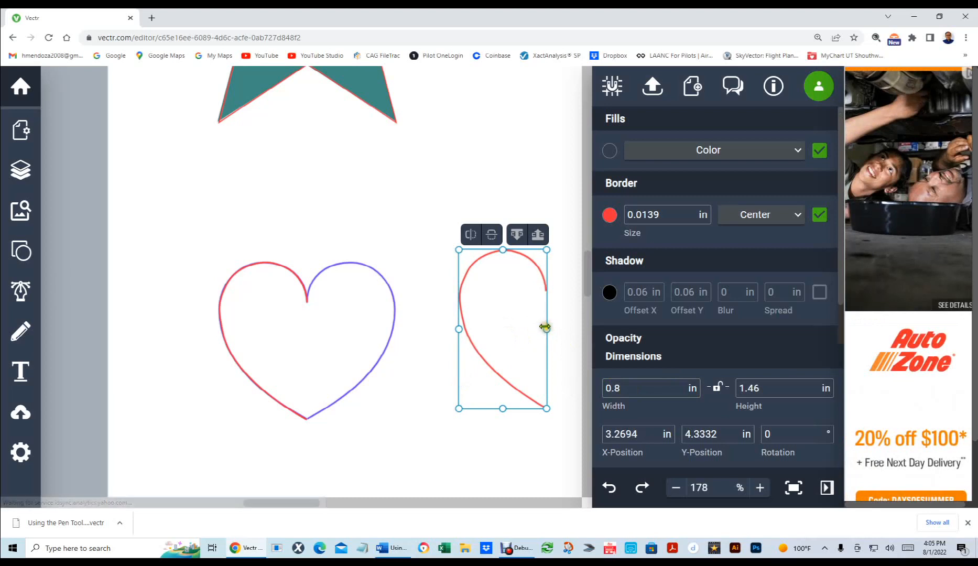
Step: Mirror the copied half to about 0.818 in wide and move it onto the right side of the heart outline
drag(547, 329, 369, 329)
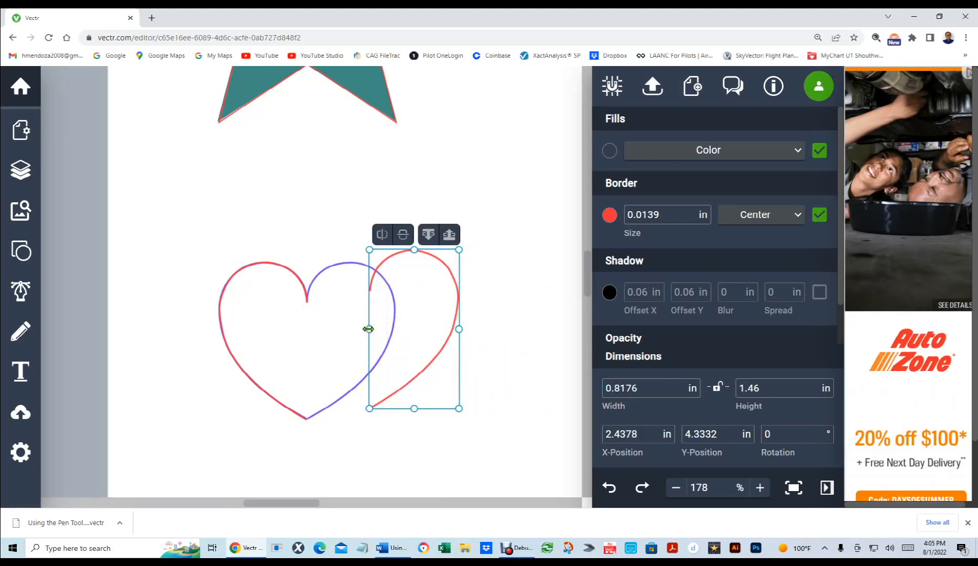
drag(369, 328, 369, 328)
click(488, 301)
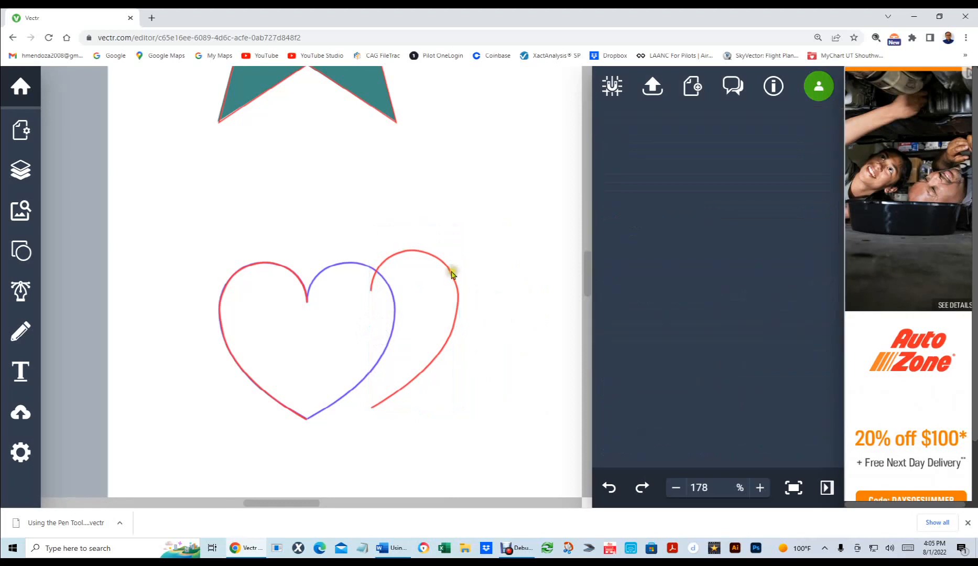
click(452, 273)
drag(450, 272, 382, 279)
click(478, 306)
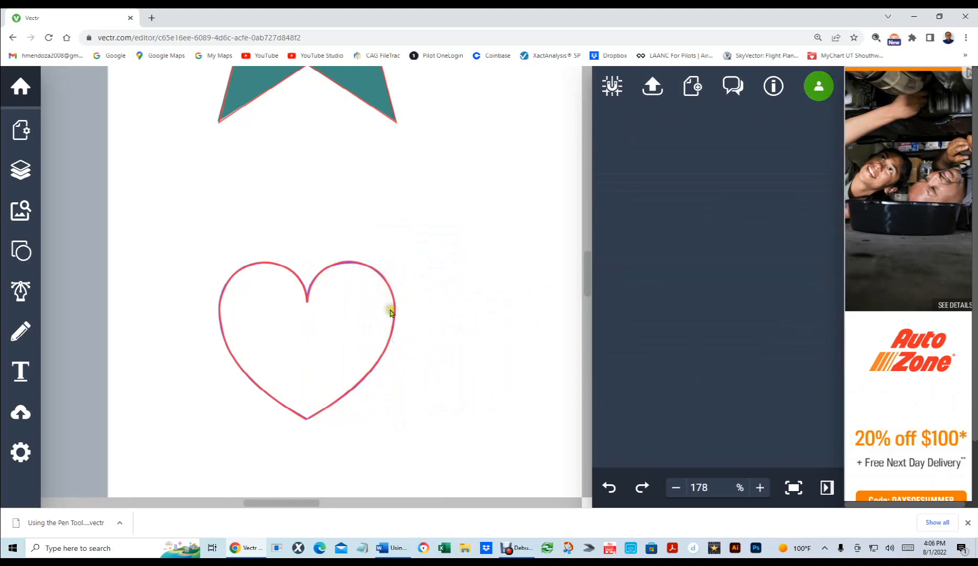
Step: Nudge the mirrored right half slightly so that its bottom tip and inner end meet the left half
drag(173, 176, 438, 469)
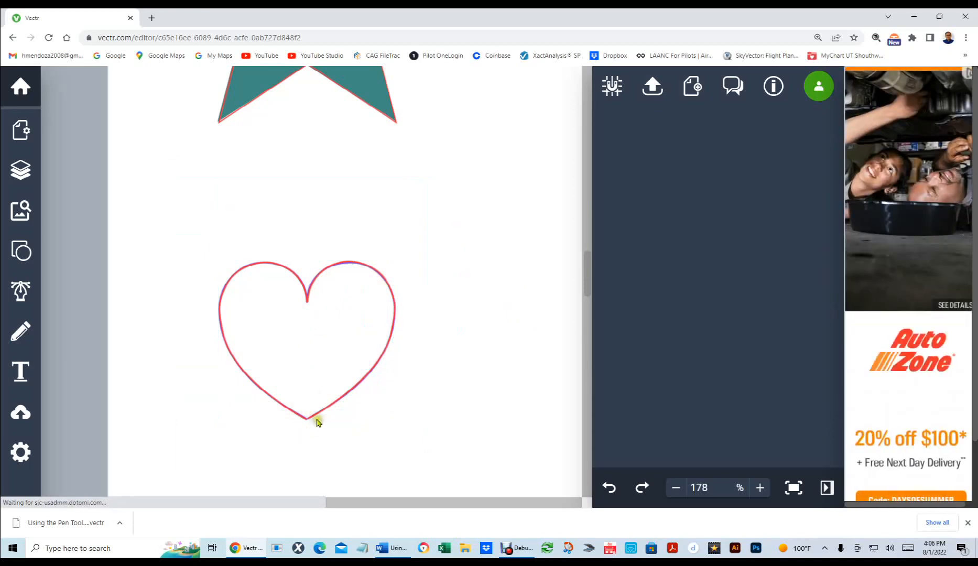
scroll(318, 422, up, 8)
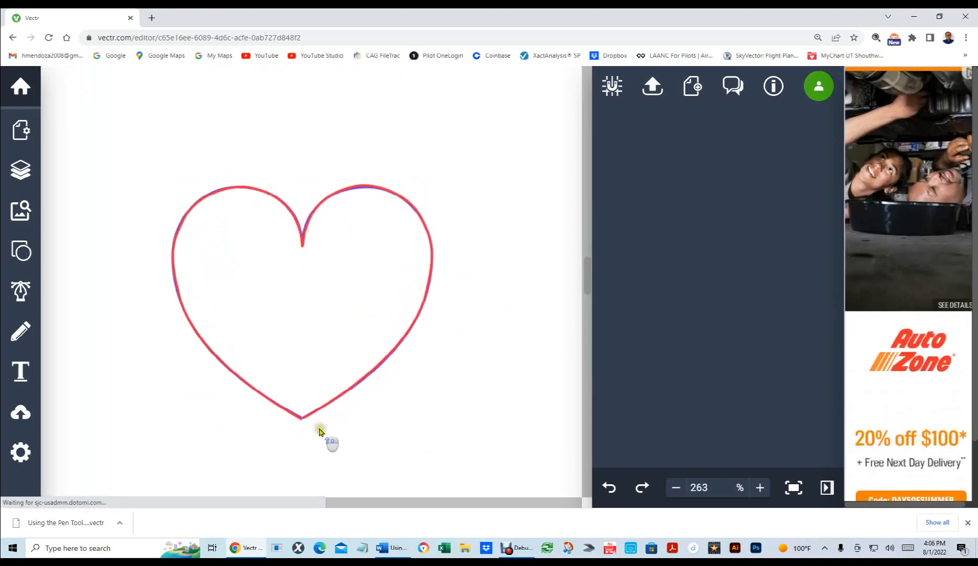
click(319, 378)
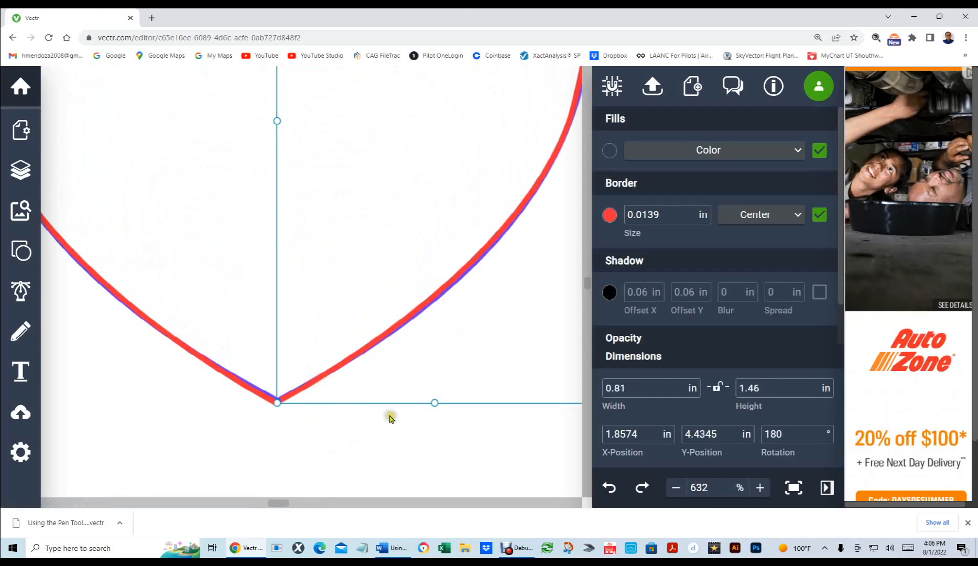
mouse_move(333, 366)
mouse_down()
mouse_move(349, 356)
mouse_move(326, 372)
mouse_up()
scroll(327, 374, down, 2)
scroll(327, 383, up, 5)
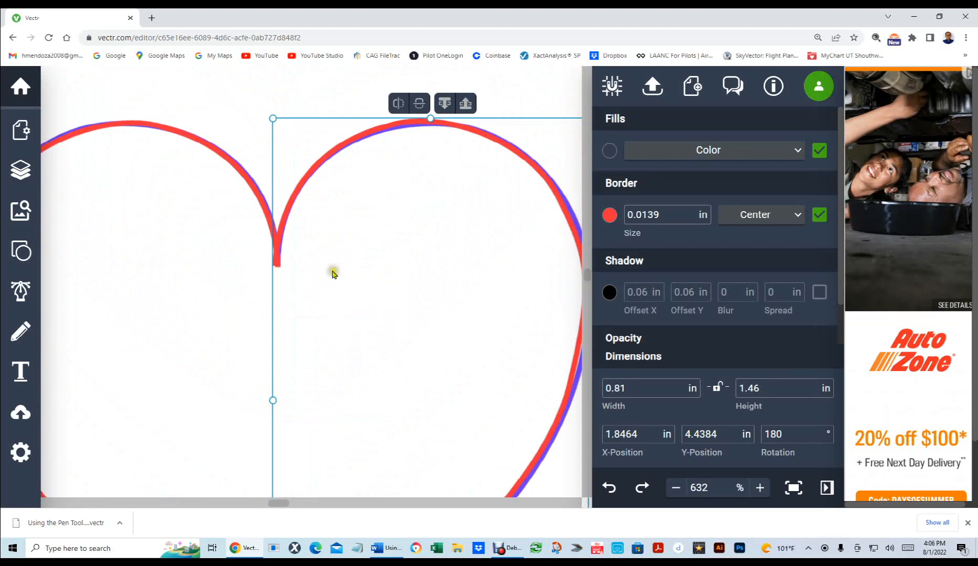
Step: Select both red heart halves, switch their fill off, and unite them into a single shape
scroll(338, 284, down, 5)
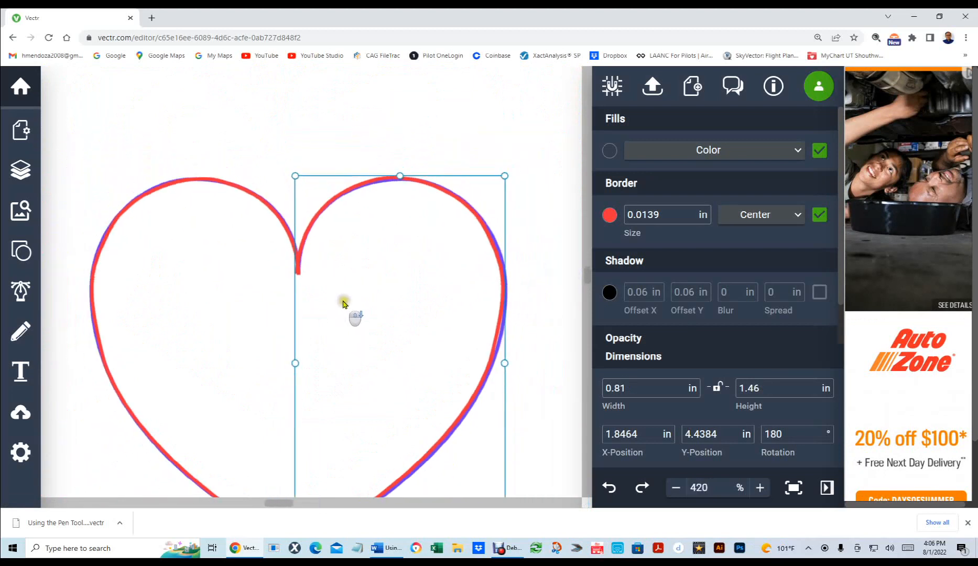
scroll(345, 307, down, 1)
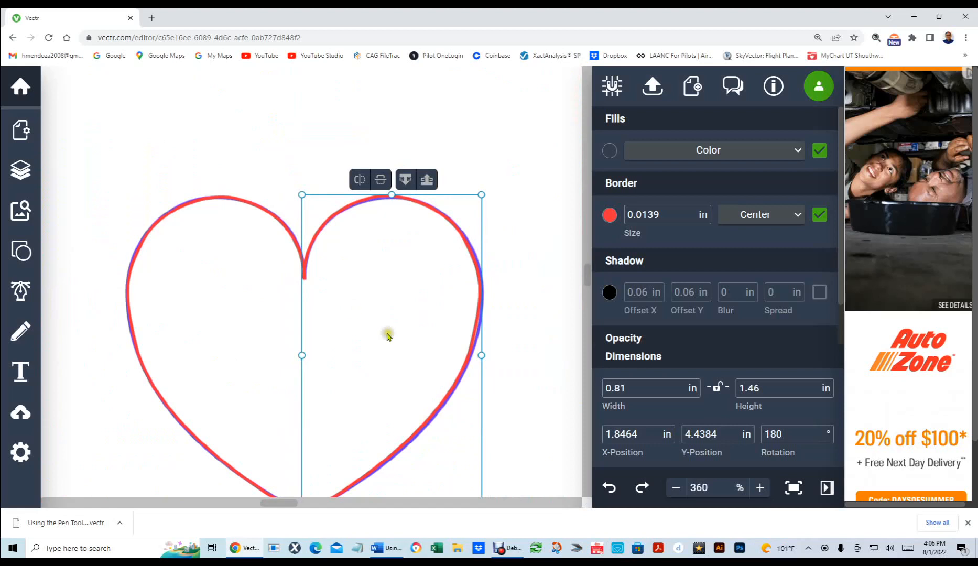
scroll(388, 337, down, 1)
drag(585, 273, 585, 280)
drag(135, 79, 524, 428)
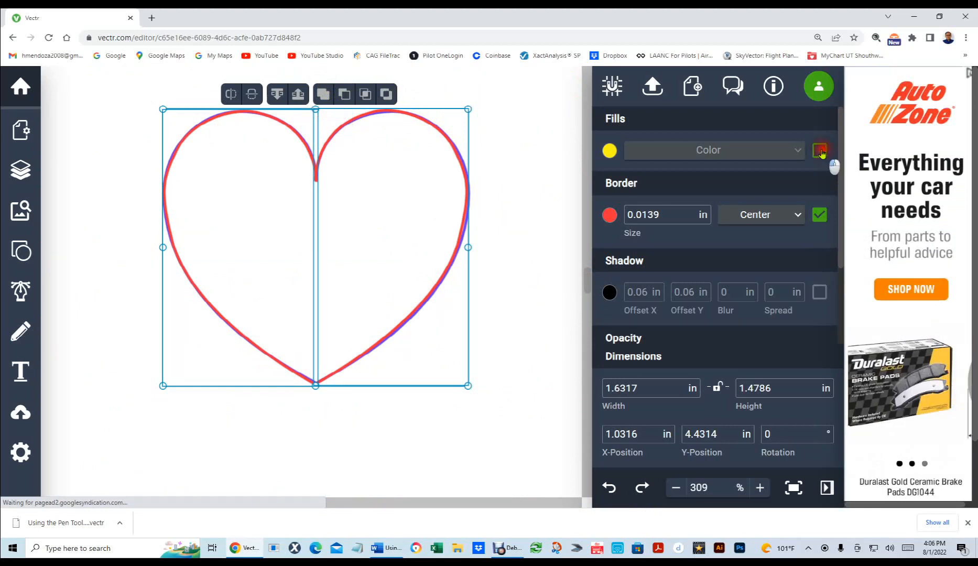
click(820, 151)
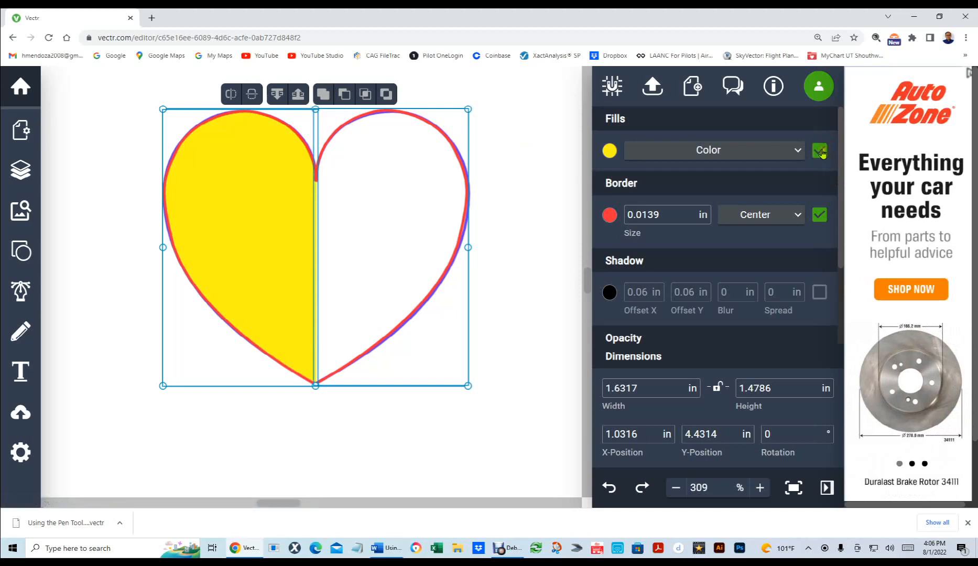
click(821, 152)
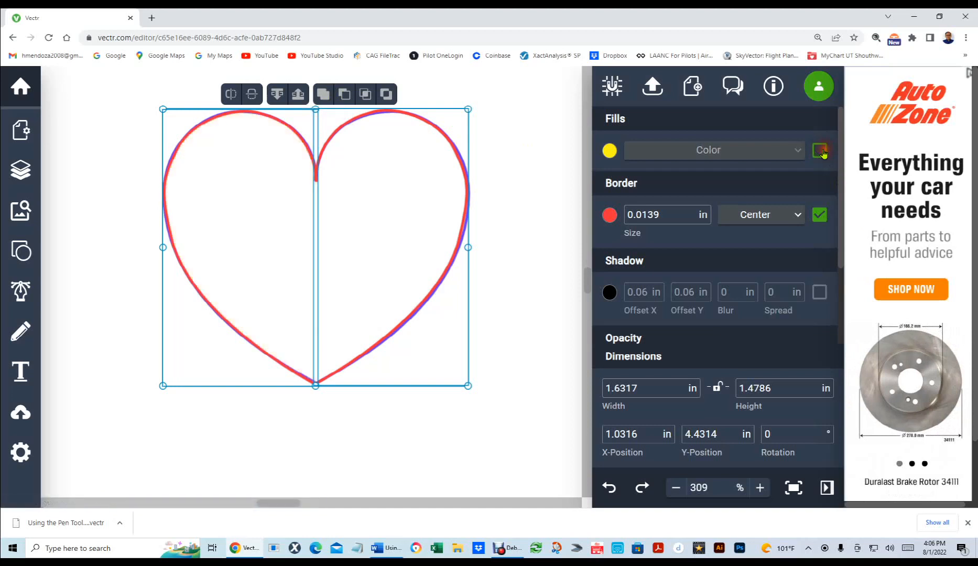
click(325, 95)
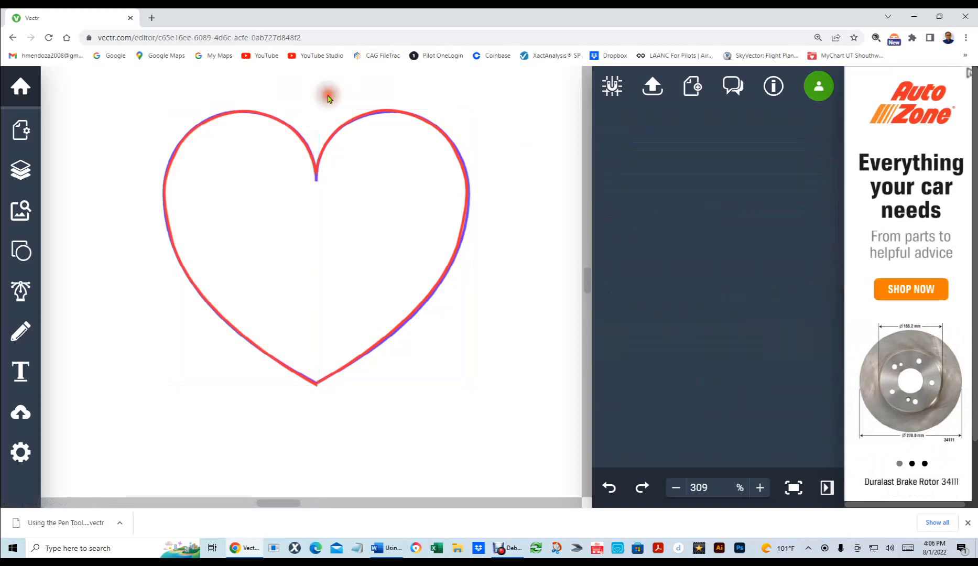
Step: Test a blue fill (RGB 16, 26, 205) at 100% opacity on the united heart, and switch the fill off
click(345, 124)
click(821, 152)
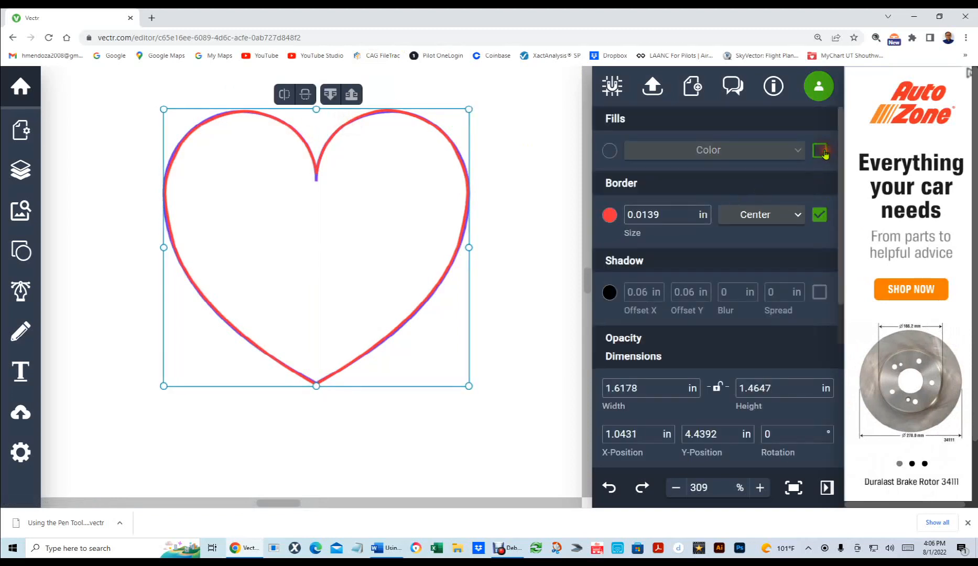
click(609, 149)
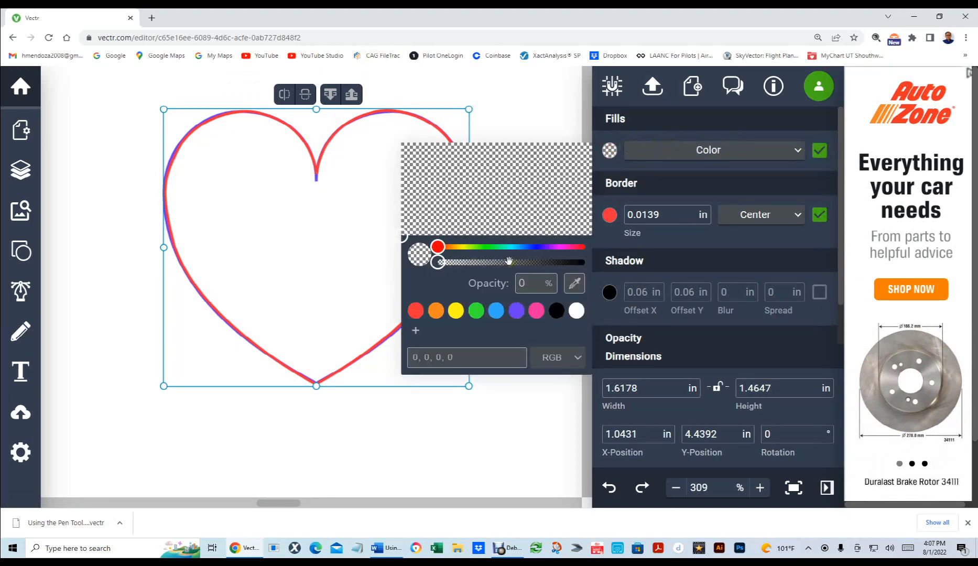
click(536, 246)
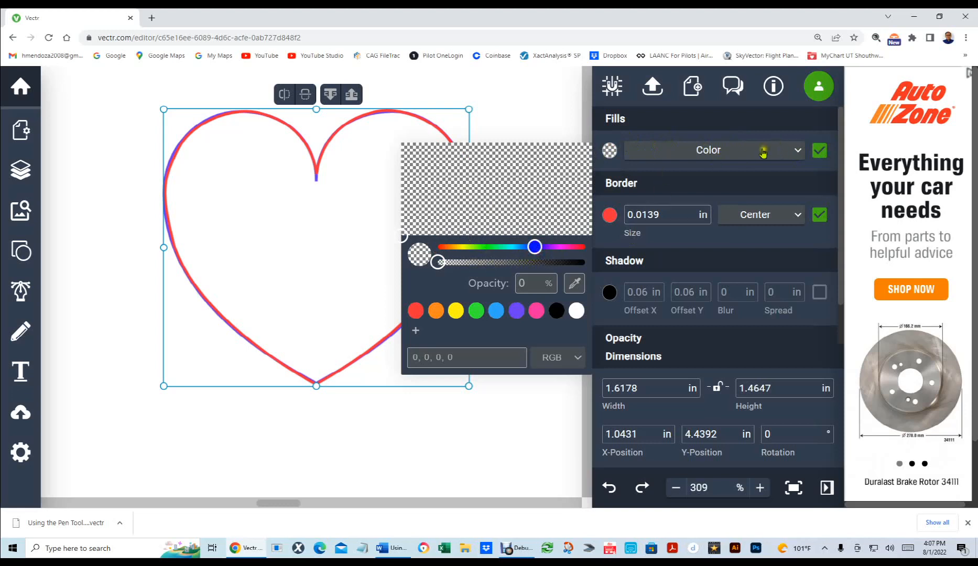
double_click(525, 285)
text(1)
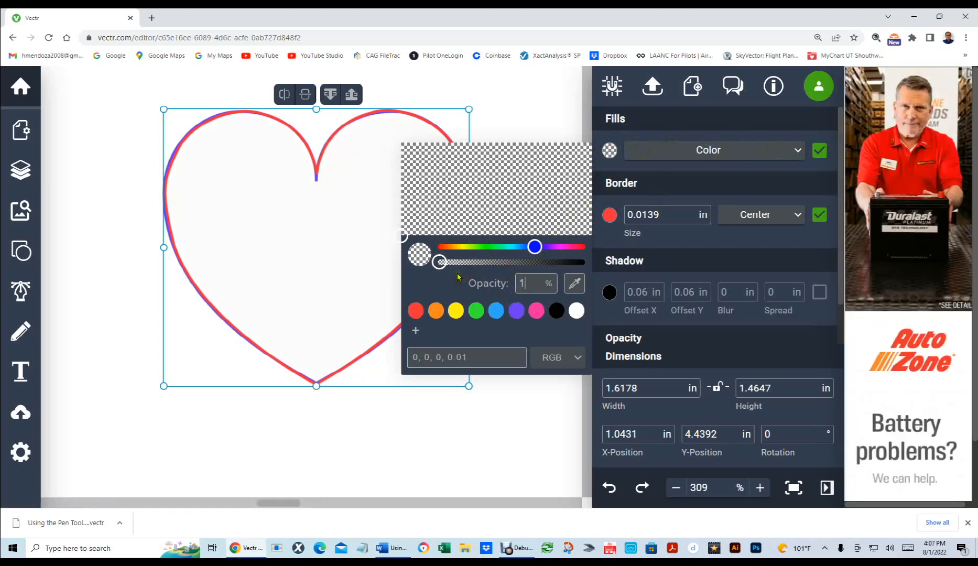
text(00)
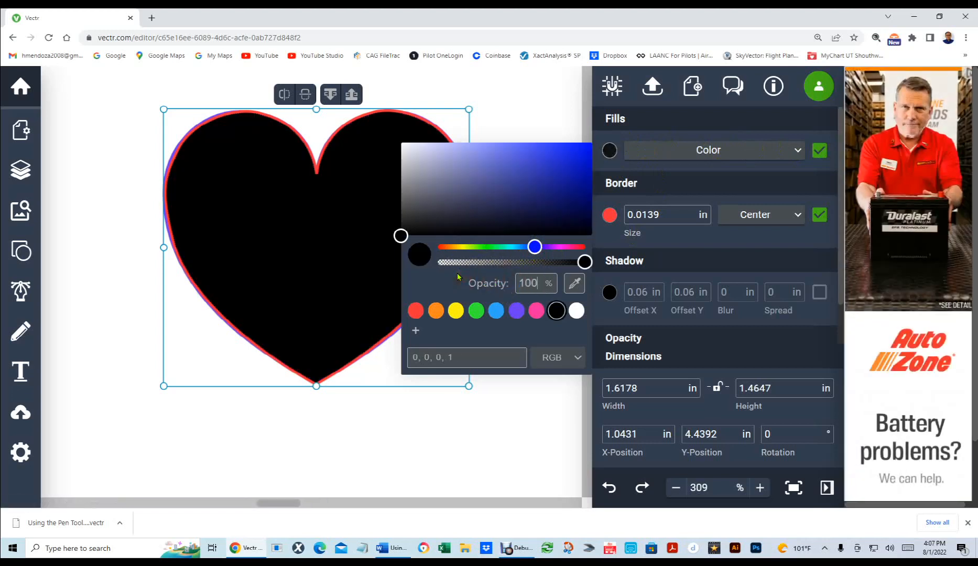
click(577, 162)
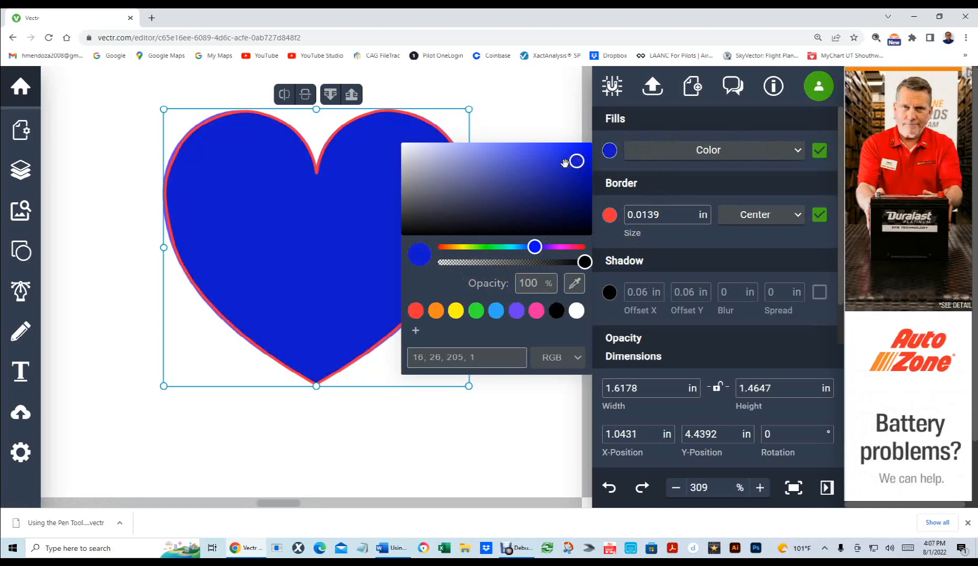
click(820, 149)
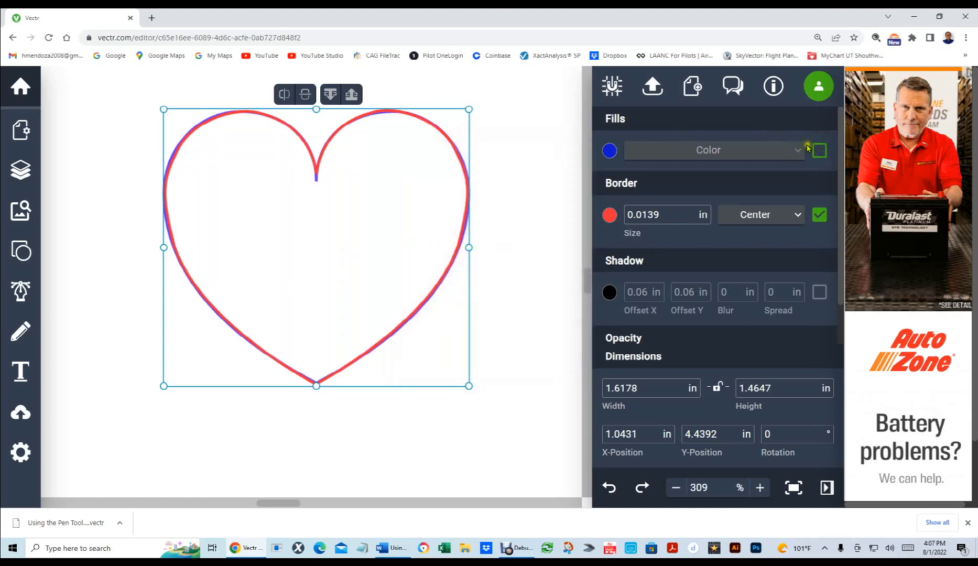
click(484, 143)
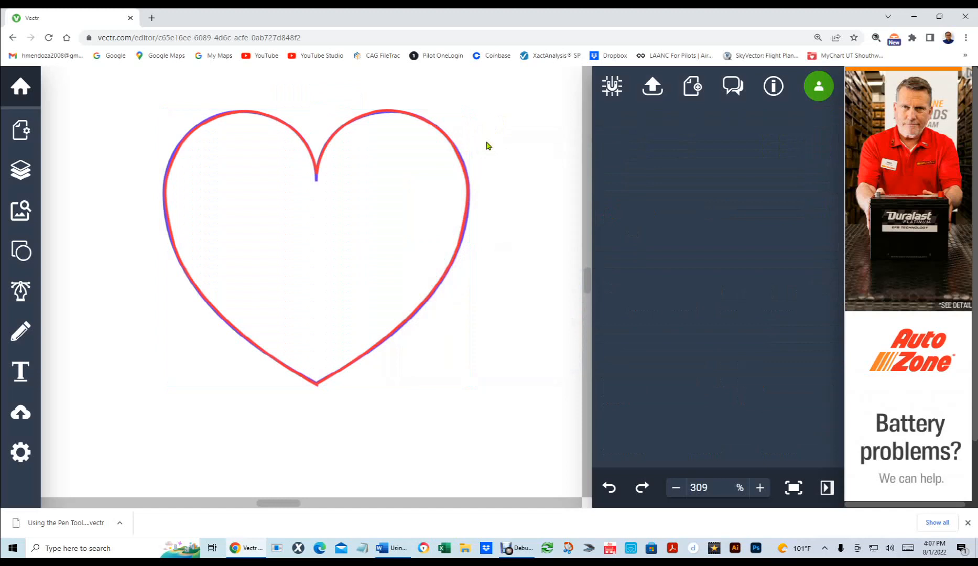
Step: Edit the heart's nodes at the bottom tip, aligning the stray lower anchor with the adjacent one to form a clean point
scroll(321, 398, up, 5)
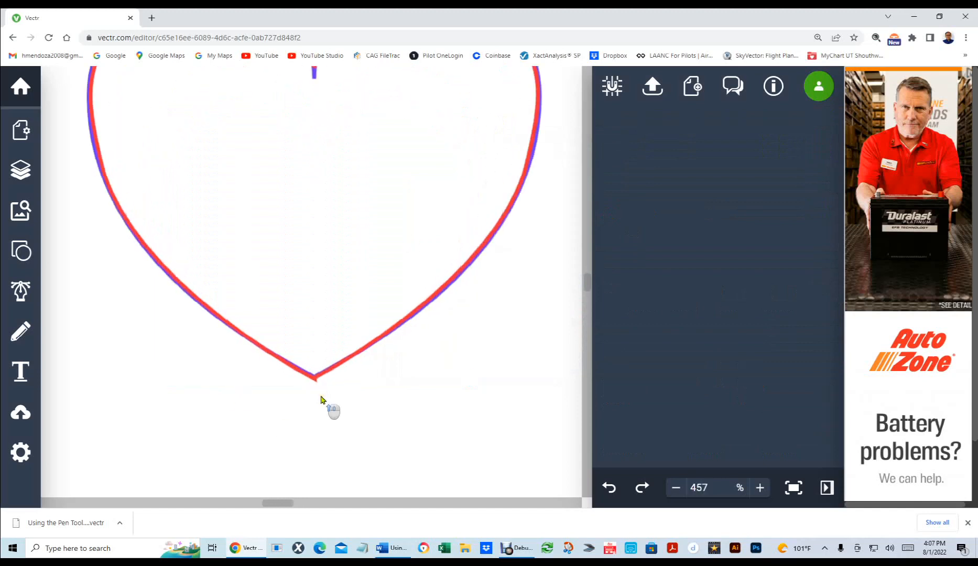
scroll(320, 398, up, 5)
click(312, 334)
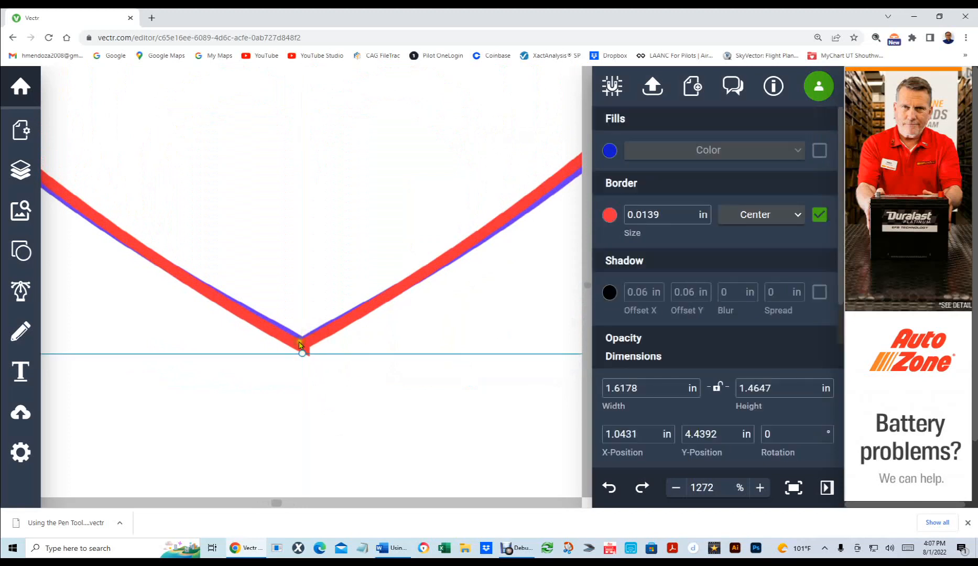
double_click(292, 338)
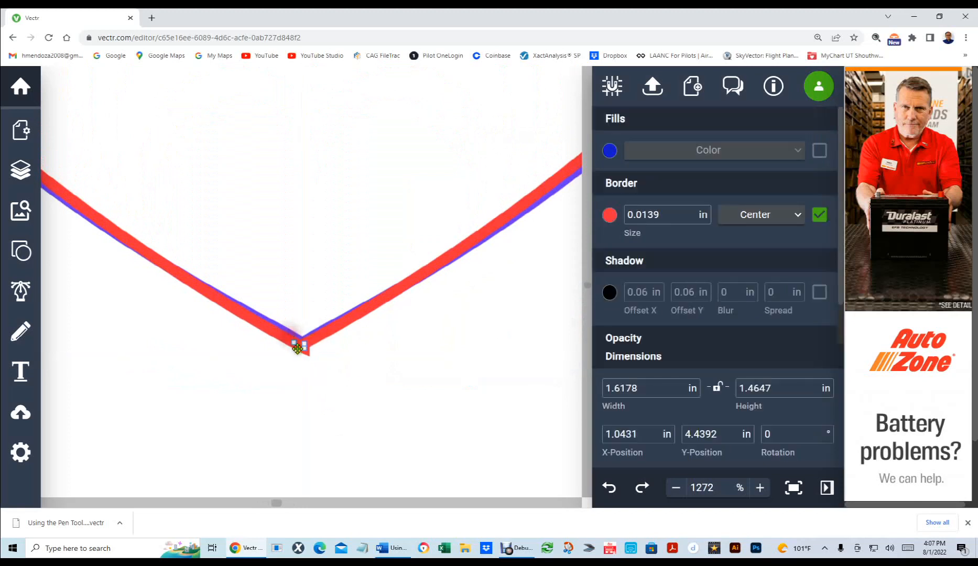
scroll(308, 358, up, 4)
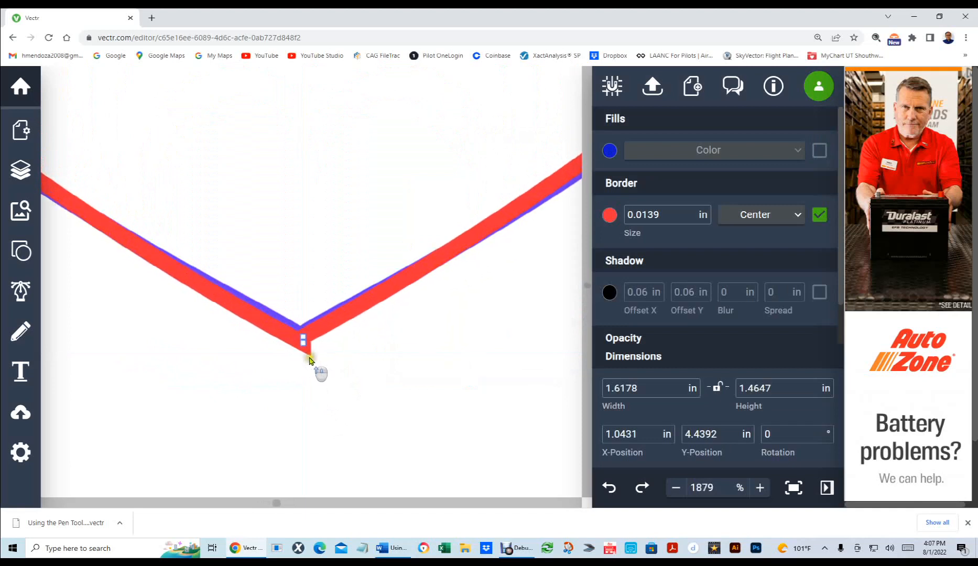
mouse_move(302, 341)
mouse_down()
mouse_move(279, 323)
mouse_move(302, 339)
mouse_up()
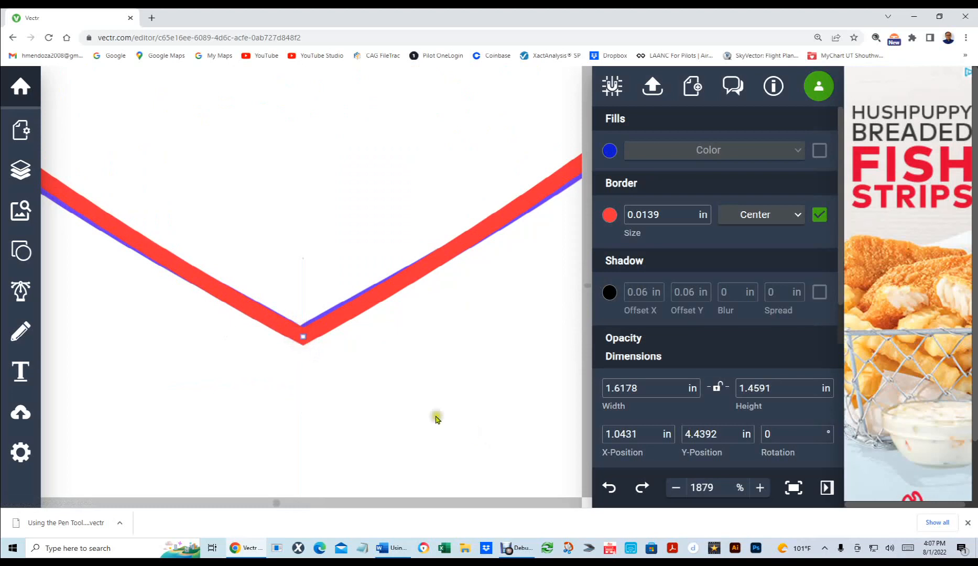
scroll(414, 401, down, 3)
scroll(418, 402, down, 1)
key(ctrl+0)
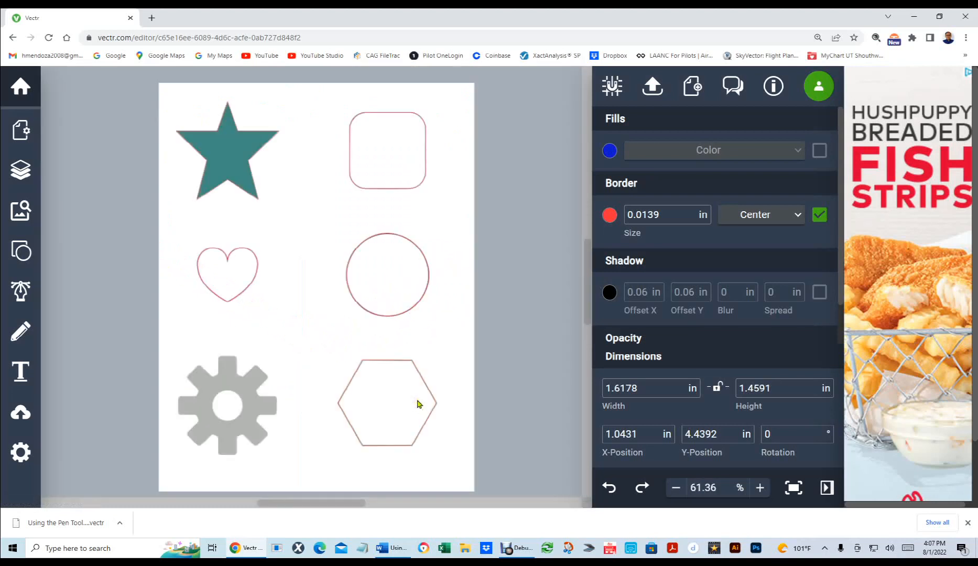
scroll(309, 283, up, 10)
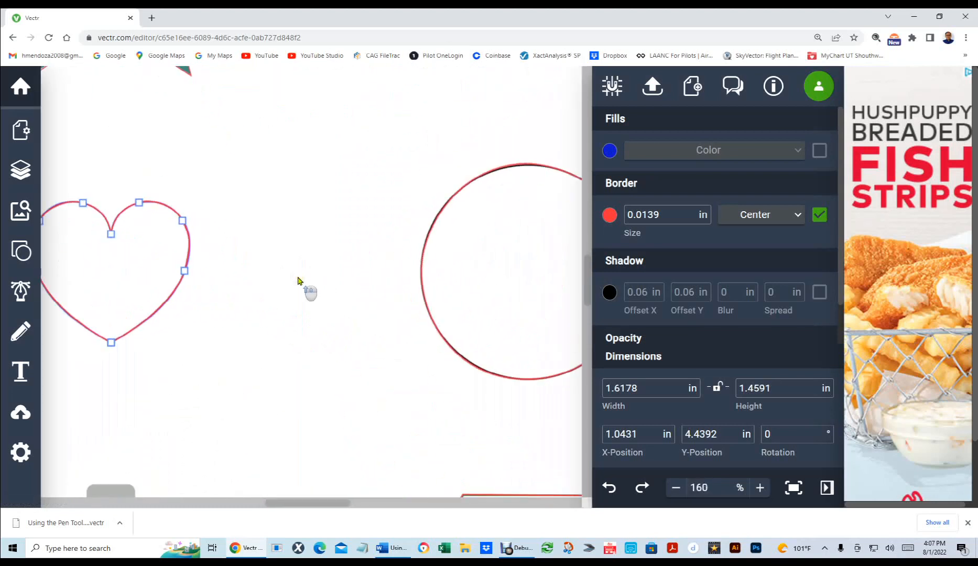
Step: Nudge the red heart slightly to the right and pull its inner notch node down toward the blue heart's notch
click(227, 257)
drag(193, 269, 329, 281)
drag(177, 270, 356, 296)
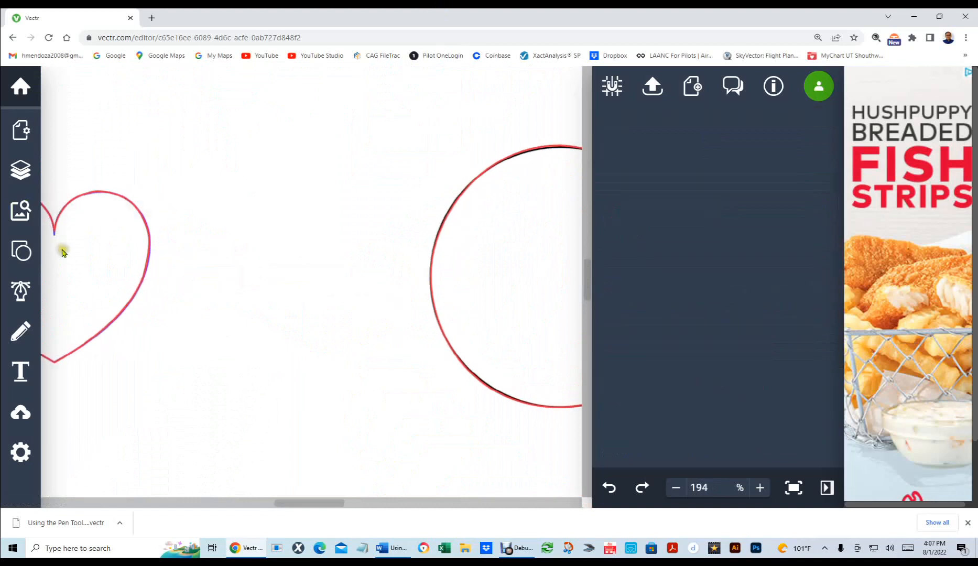
drag(107, 283, 89, 259)
drag(318, 301, 312, 297)
click(342, 286)
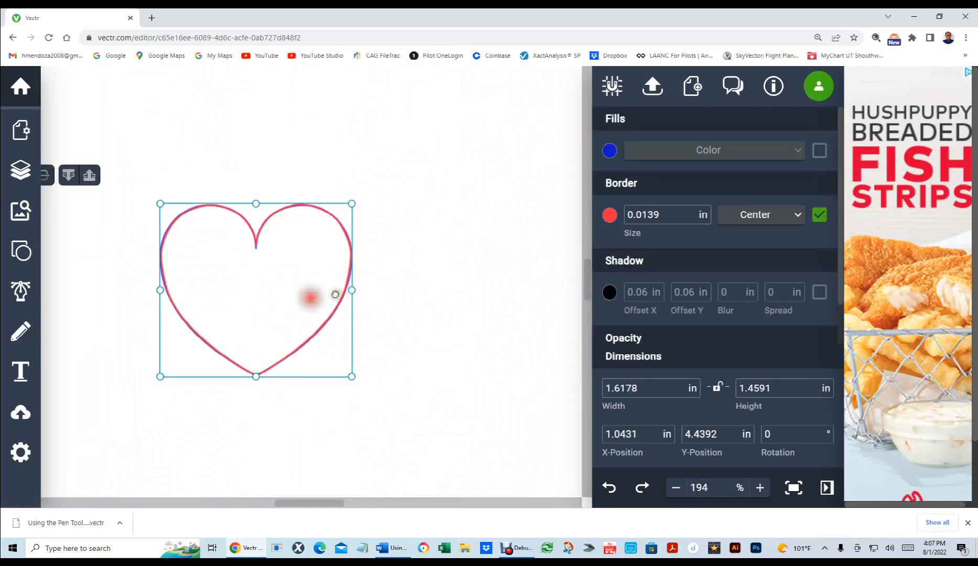
scroll(344, 287, up, 5)
scroll(344, 287, up, 4)
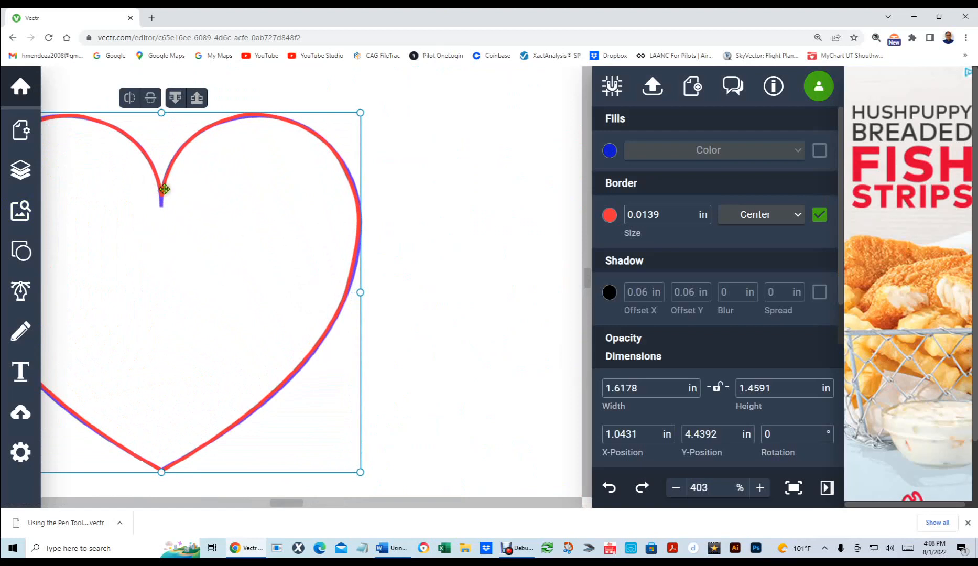
double_click(162, 191)
drag(163, 201, 161, 219)
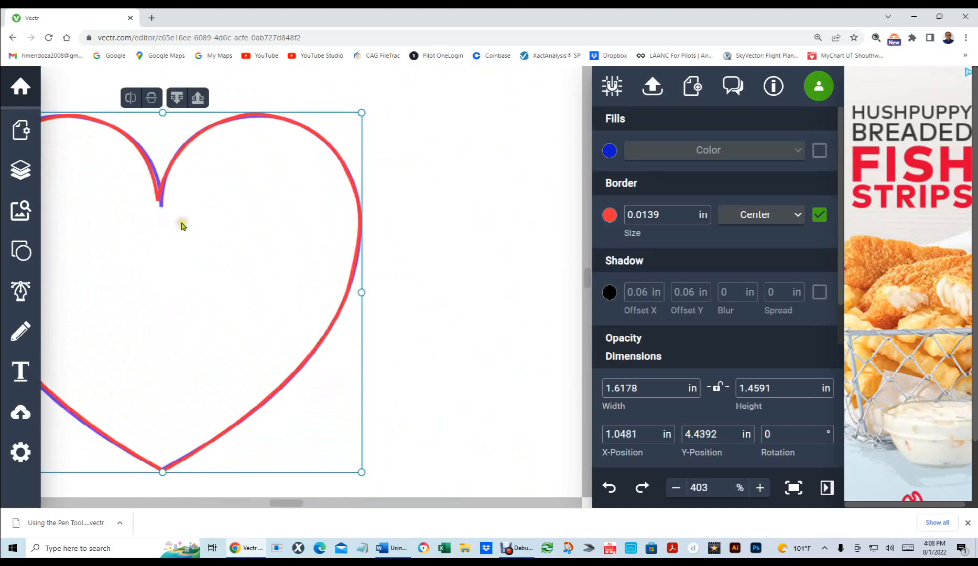
Step: Place the red heart's notch node on the tip of the blue heart's notch and adjust the adjoining curves to follow the blue outline
scroll(153, 199, up, 5)
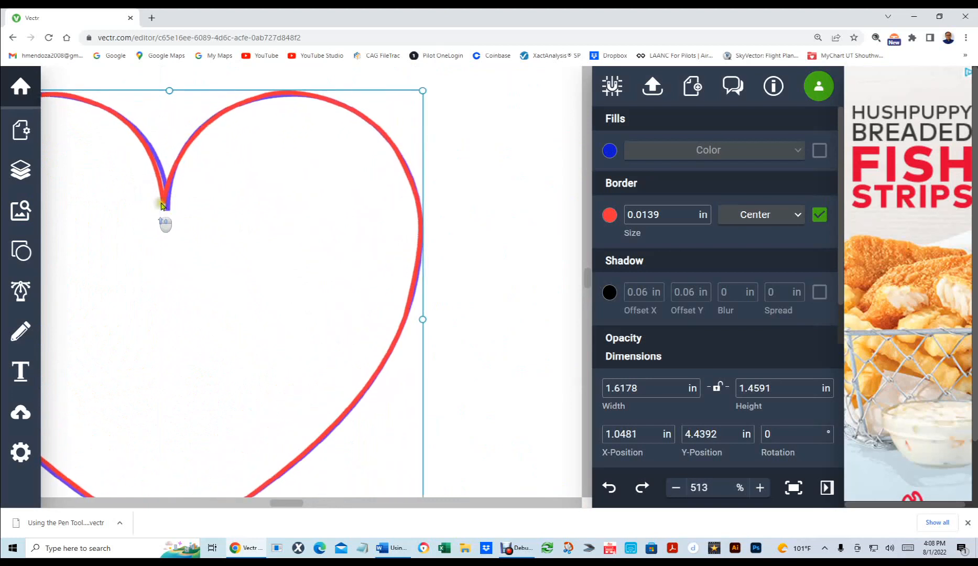
double_click(163, 195)
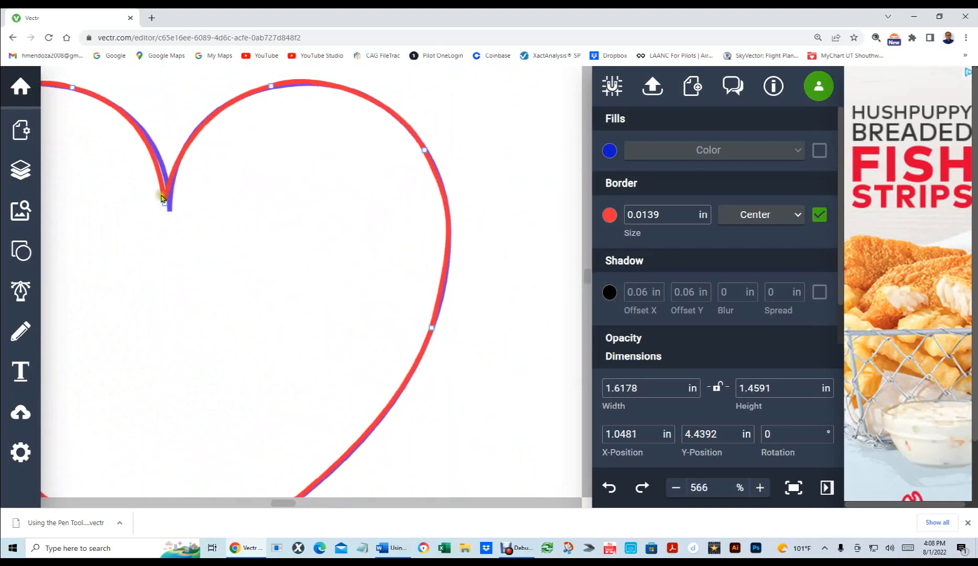
drag(164, 208, 168, 212)
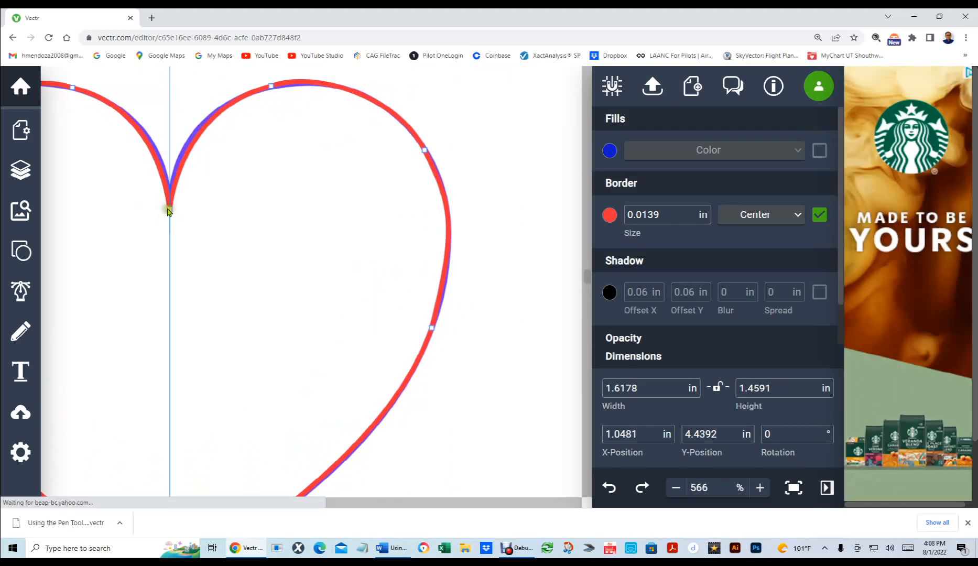
click(169, 208)
mouse_move(173, 182)
mouse_down()
mouse_move(177, 160)
mouse_move(173, 181)
mouse_move(170, 168)
mouse_up()
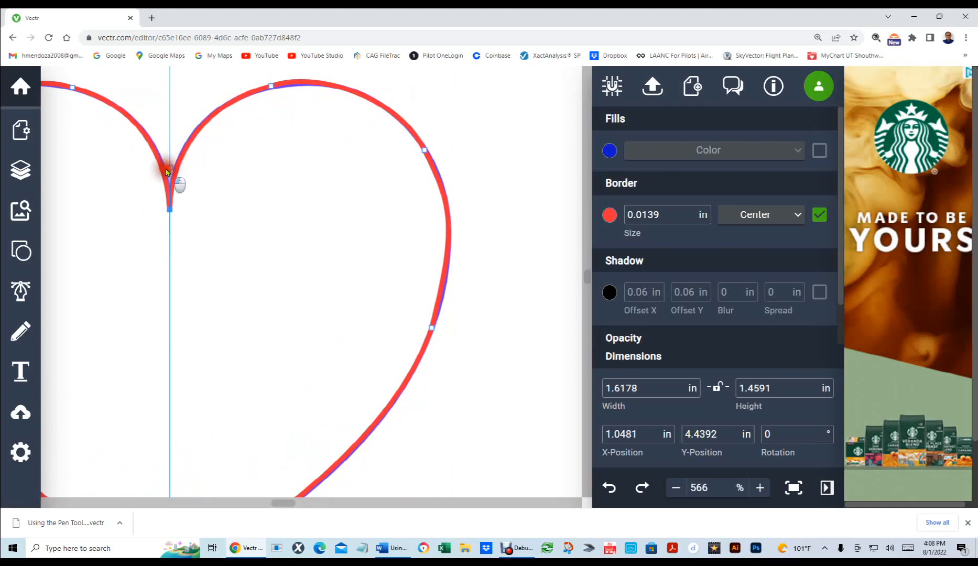
click(273, 230)
Step: Move the finished red heart to the right, clear of the blue sample heart
scroll(273, 231, down, 5)
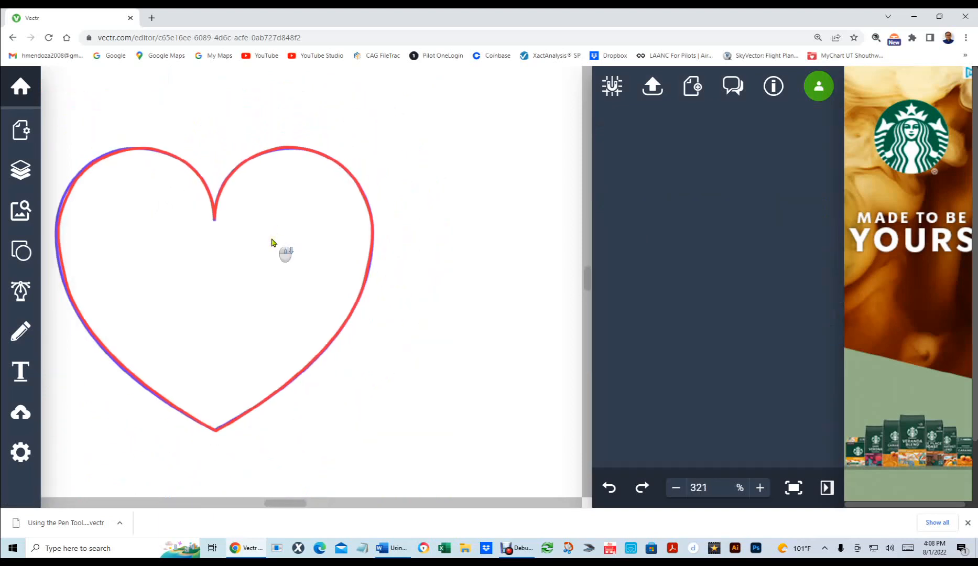
scroll(272, 241, down, 2)
drag(119, 182, 320, 210)
drag(123, 182, 345, 171)
scroll(345, 171, down, 2)
click(345, 171)
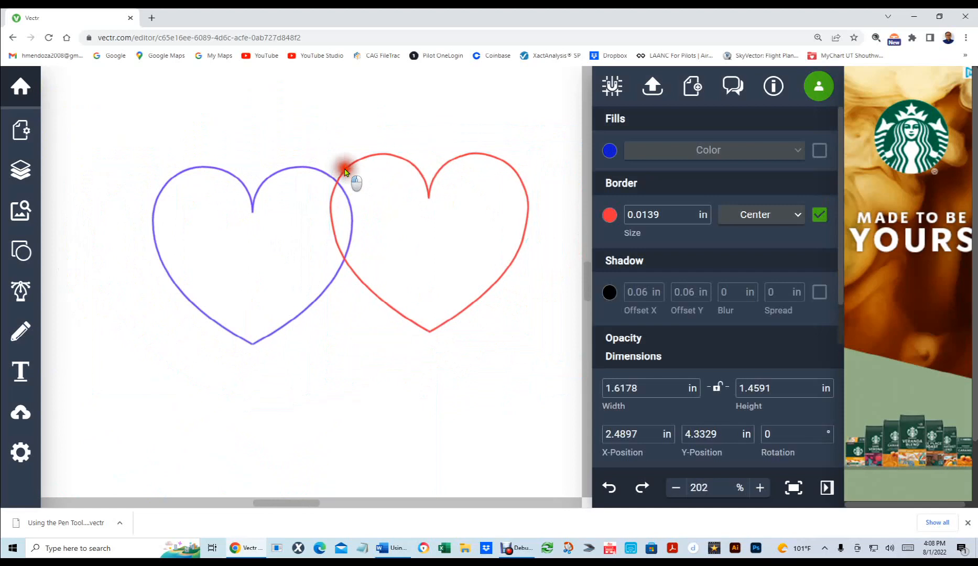
drag(345, 171, 389, 168)
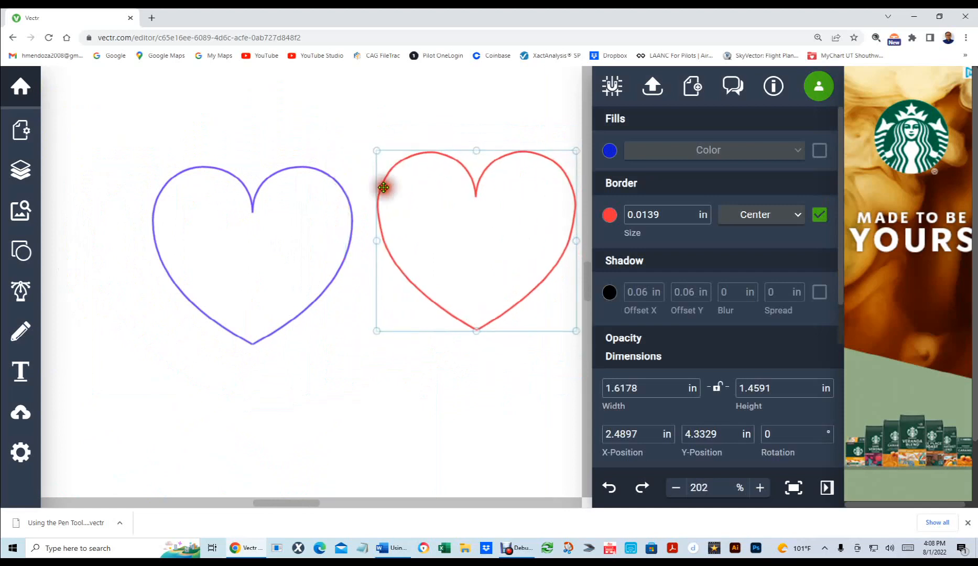
click(382, 388)
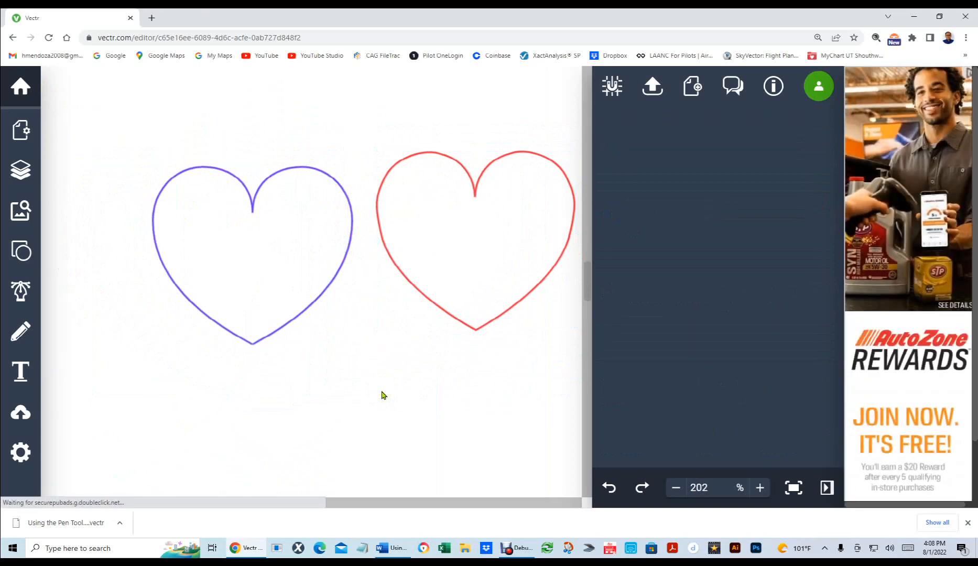
Step: Start a Pen tool path on the gear's upper-left tooth, tracing its two rounded corners and the straight outer edge between them
key(ctrl+0)
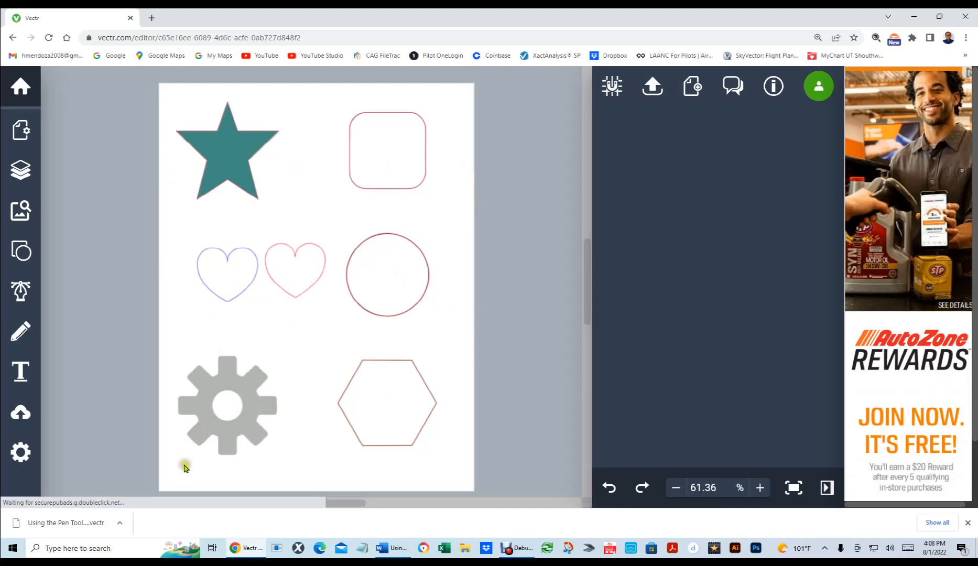
scroll(180, 469, up, 5)
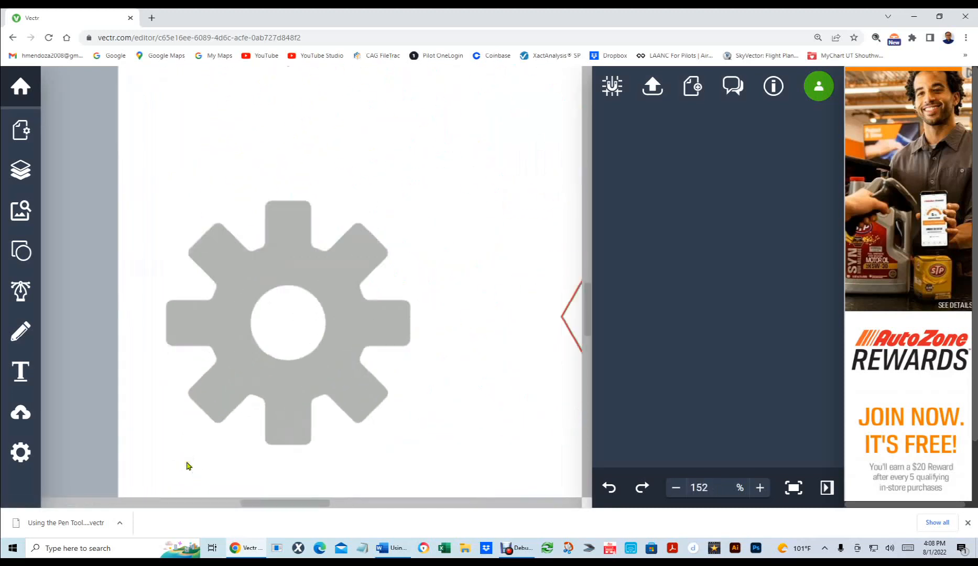
click(20, 289)
click(224, 278)
scroll(238, 314, up, 3)
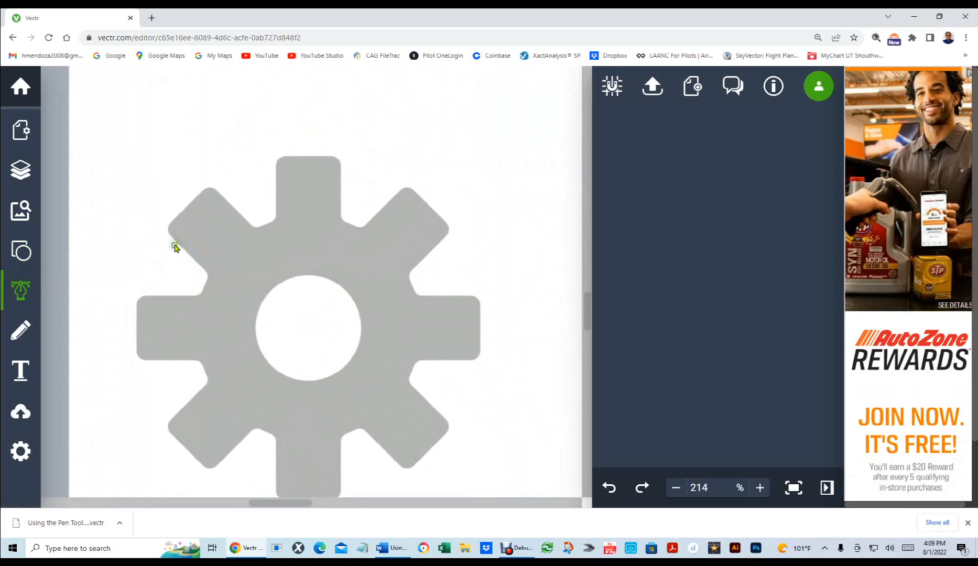
scroll(175, 246, up, 5)
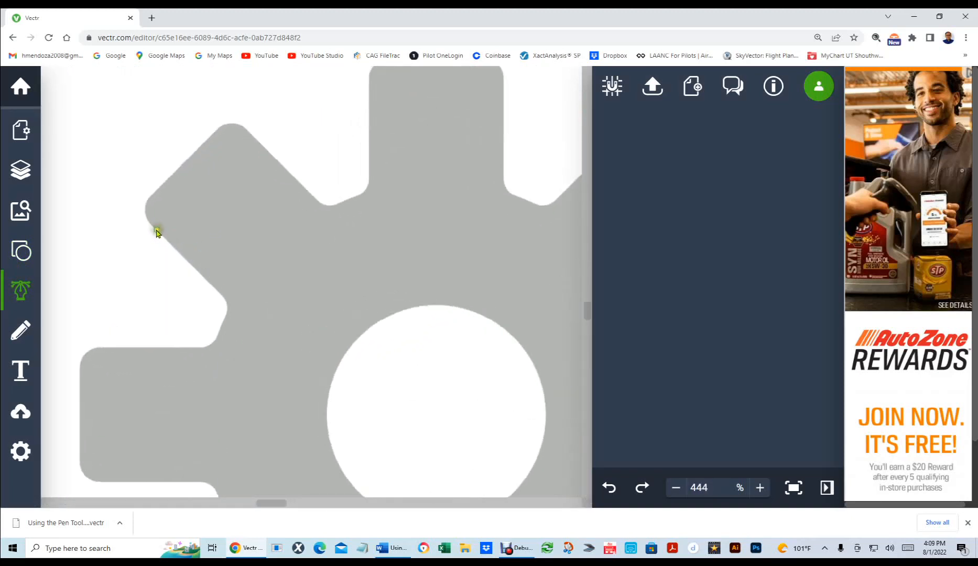
drag(160, 234, 159, 184)
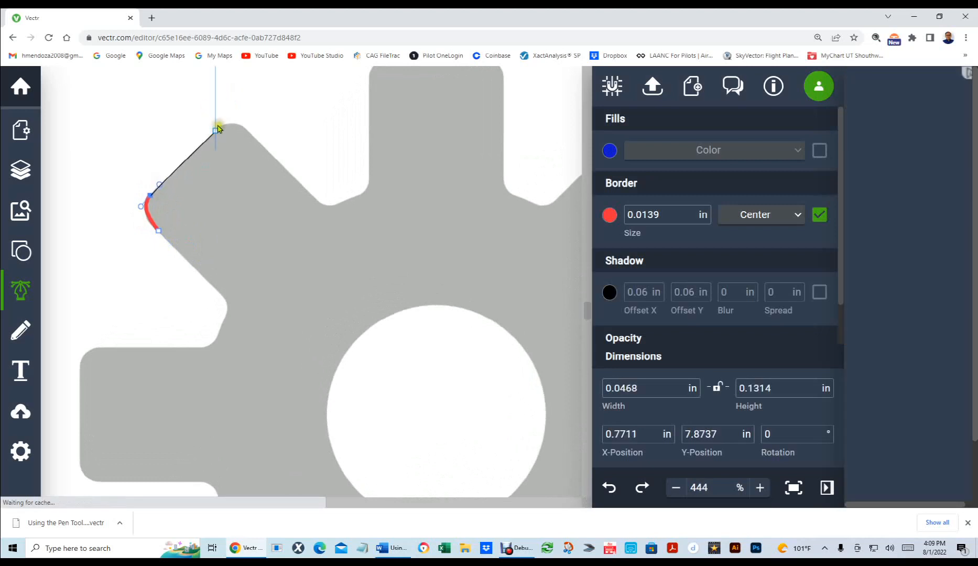
click(214, 129)
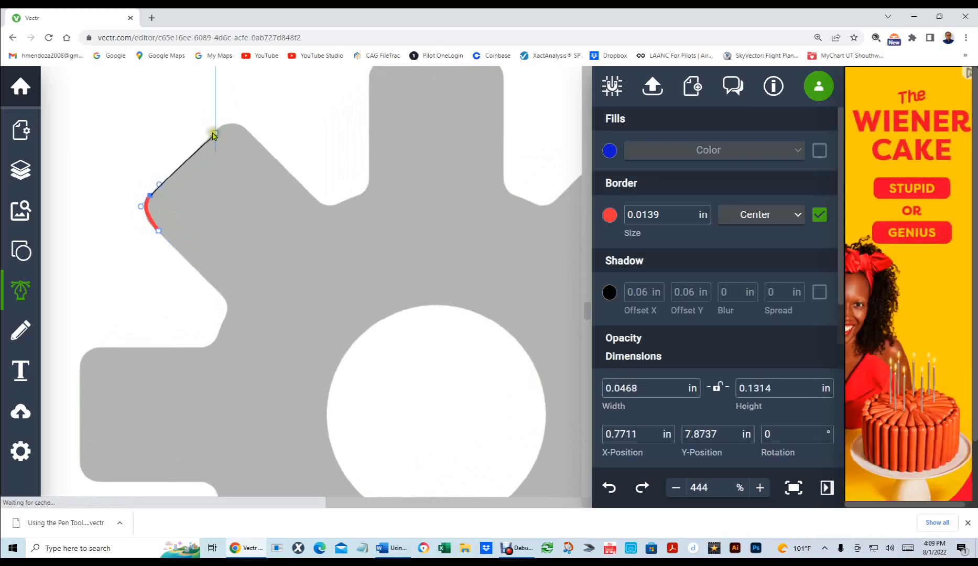
drag(215, 134, 277, 160)
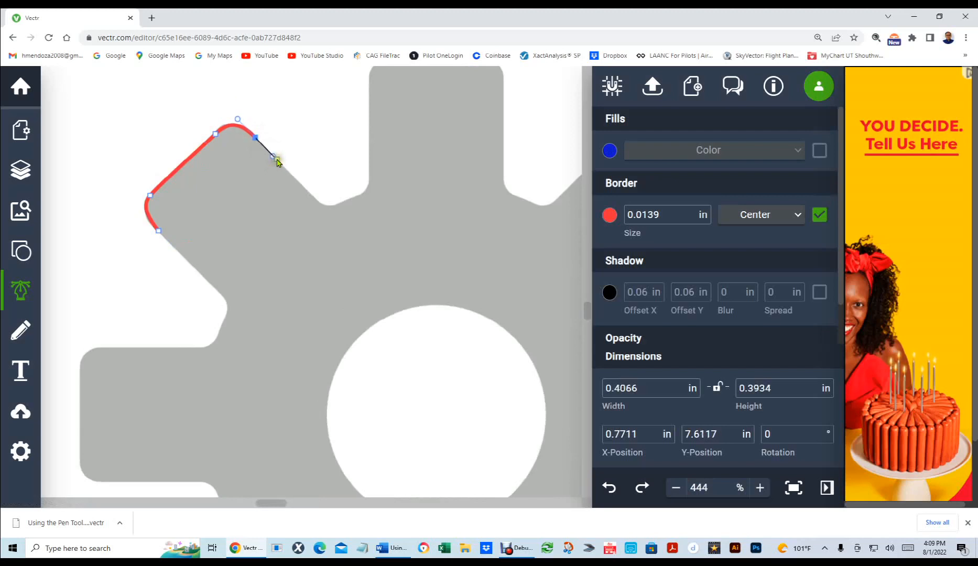
Step: Extend the path straight across the gear to the lower-right tooth and trace that tooth's two rounded corners and outer edge
scroll(278, 161, down, 4)
scroll(279, 164, down, 4)
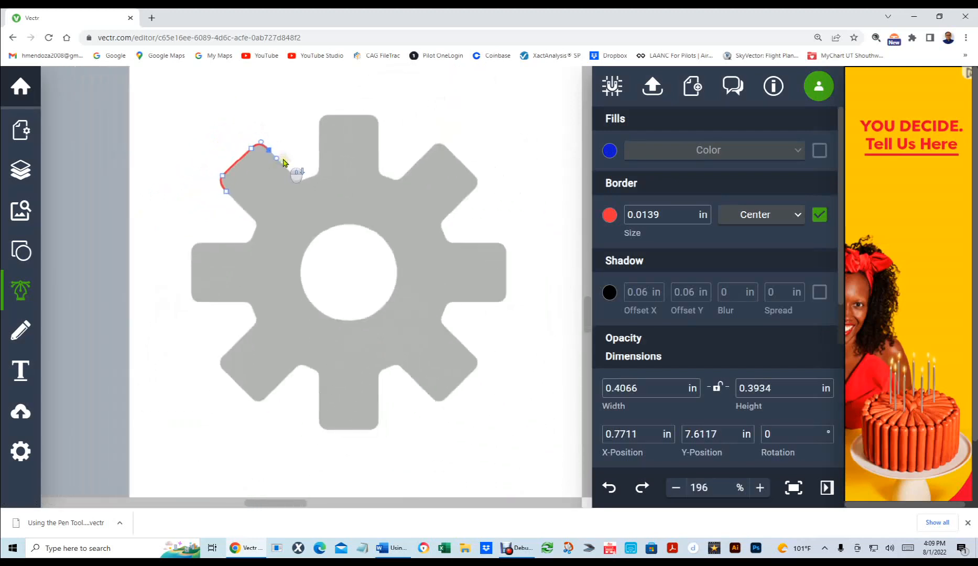
scroll(474, 361, up, 5)
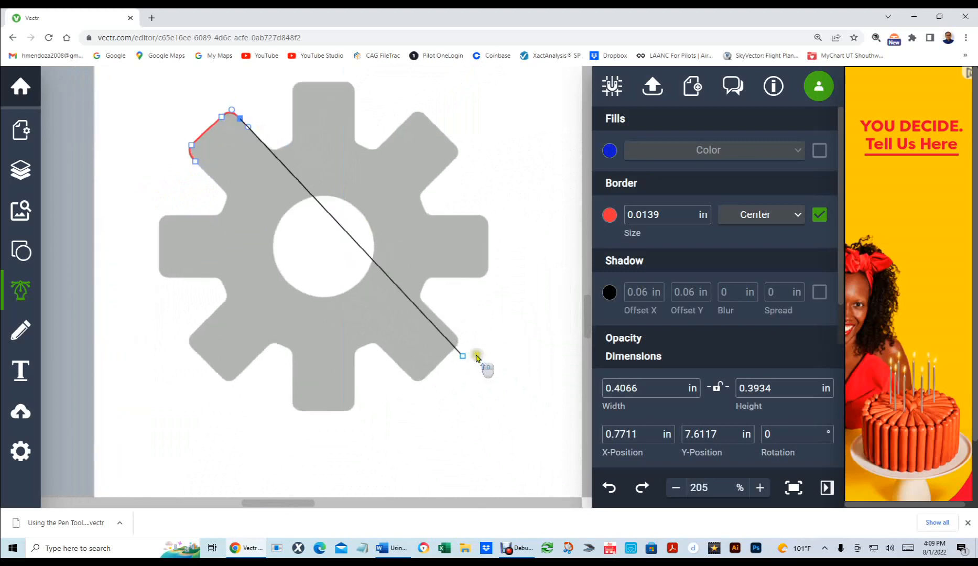
scroll(476, 358, up, 4)
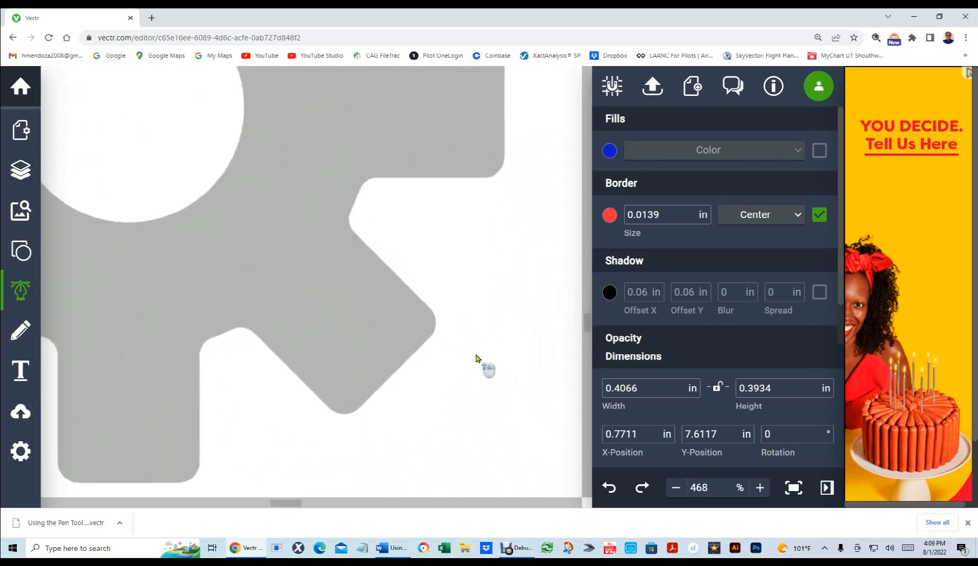
mouse_move(423, 304)
mouse_down()
mouse_move(431, 311)
mouse_move(414, 348)
mouse_up()
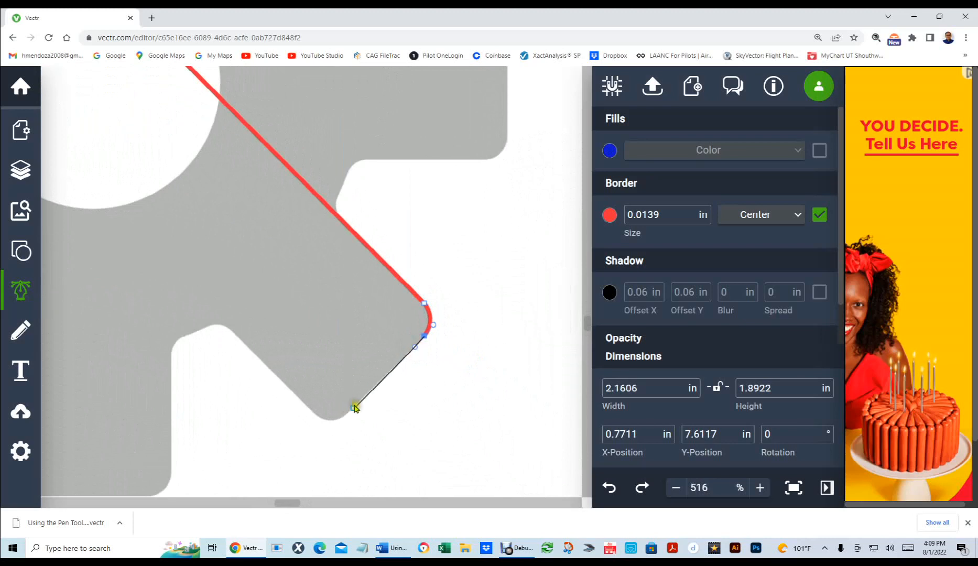
mouse_move(355, 407)
mouse_down()
mouse_move(360, 426)
mouse_move(309, 412)
mouse_move(290, 394)
mouse_up()
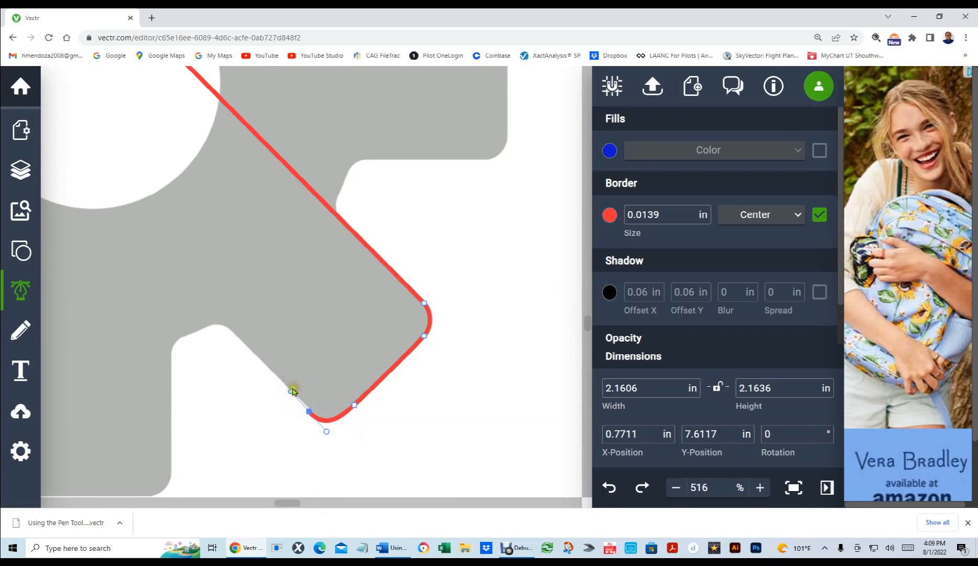
Step: Close the diagonal bar's outline at its starting anchor on the upper-left tooth, then toggle its fill on and back off
scroll(290, 394, down, 4)
scroll(290, 395, down, 4)
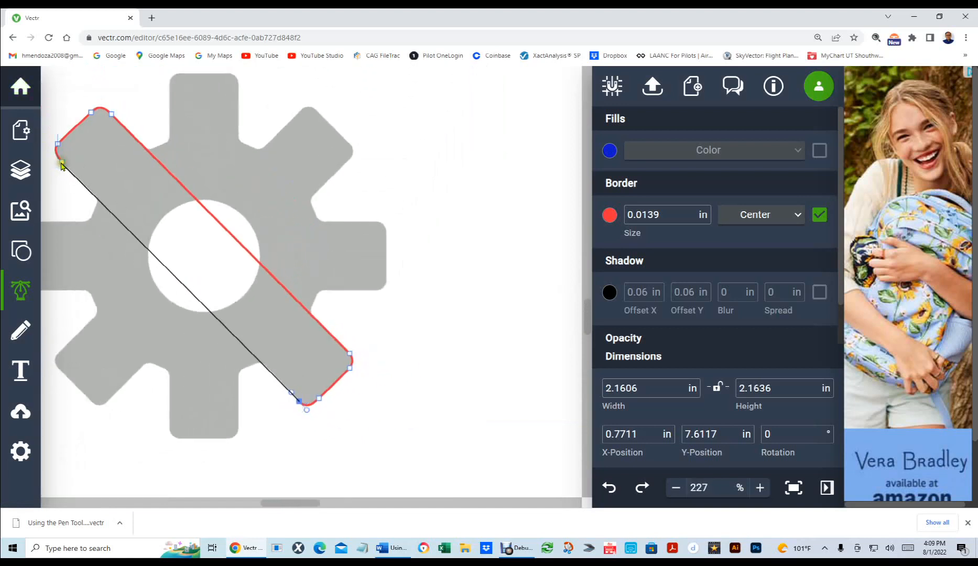
click(61, 165)
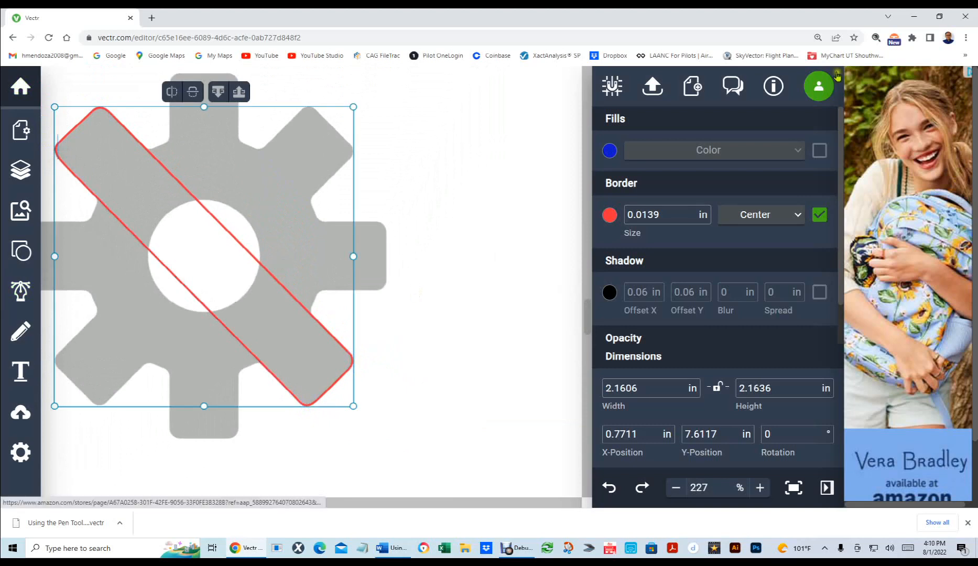
click(818, 151)
click(818, 152)
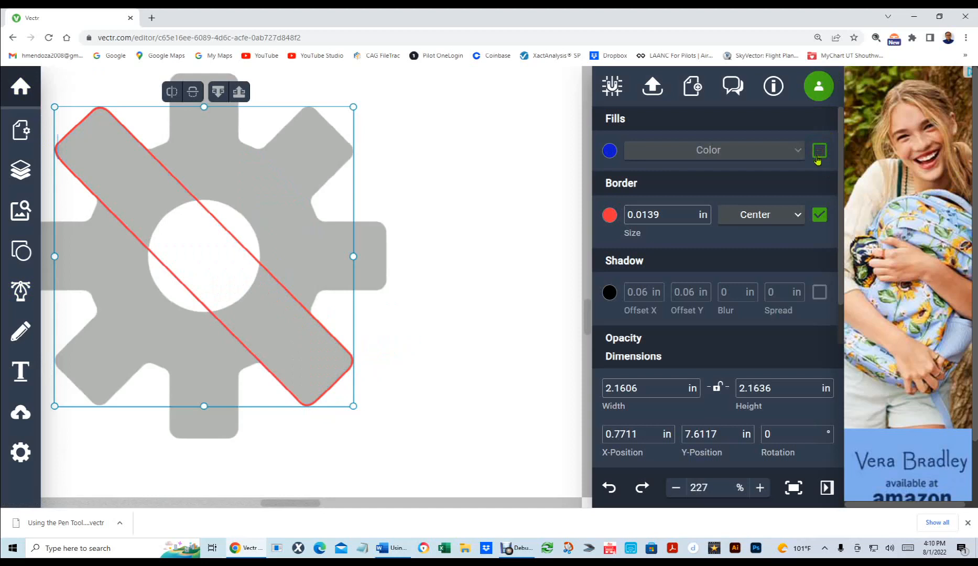
click(511, 346)
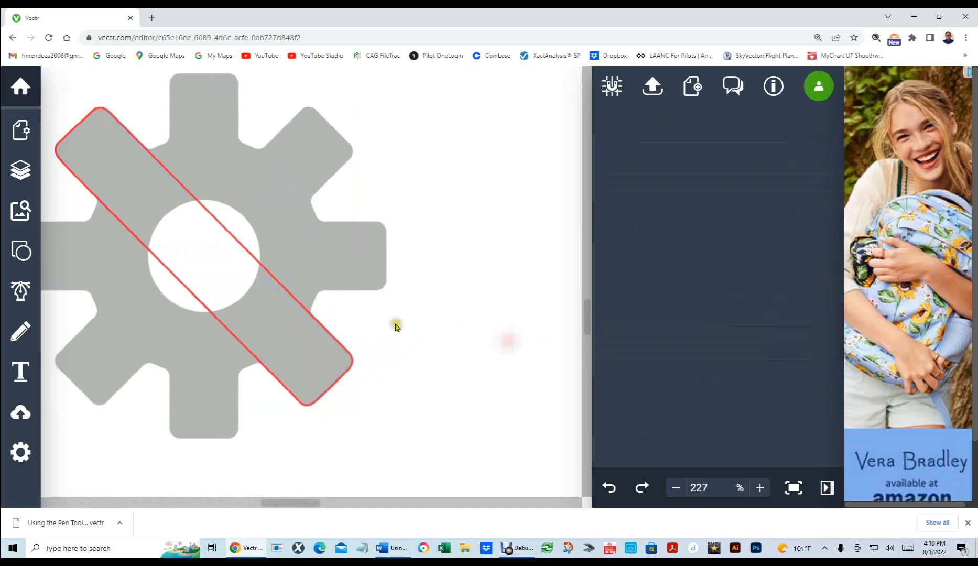
Step: Duplicate the red diagonal bar outline that crosses the gear
scroll(129, 227, down, 1)
scroll(125, 233, down, 7)
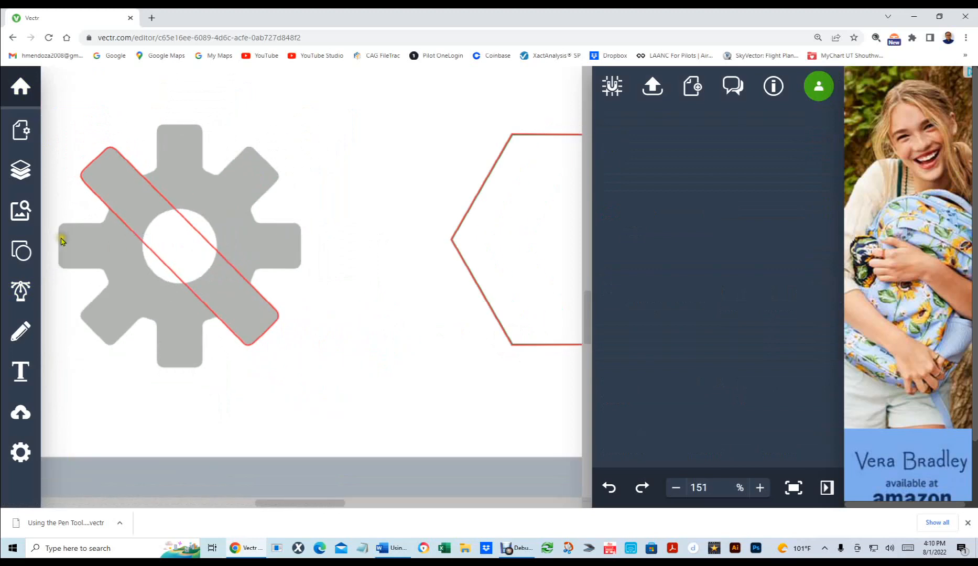
scroll(61, 236, up, 8)
click(261, 226)
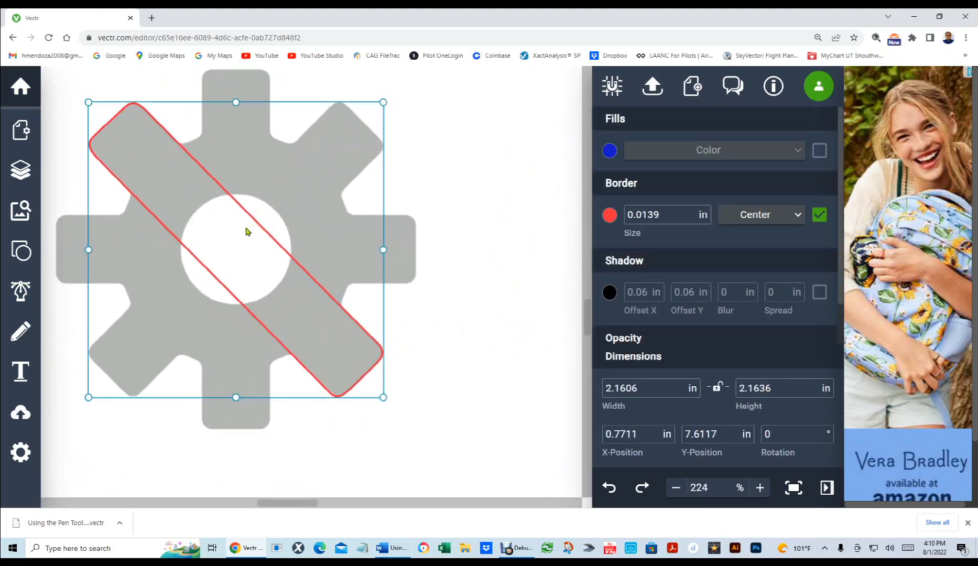
key(ctrl+d)
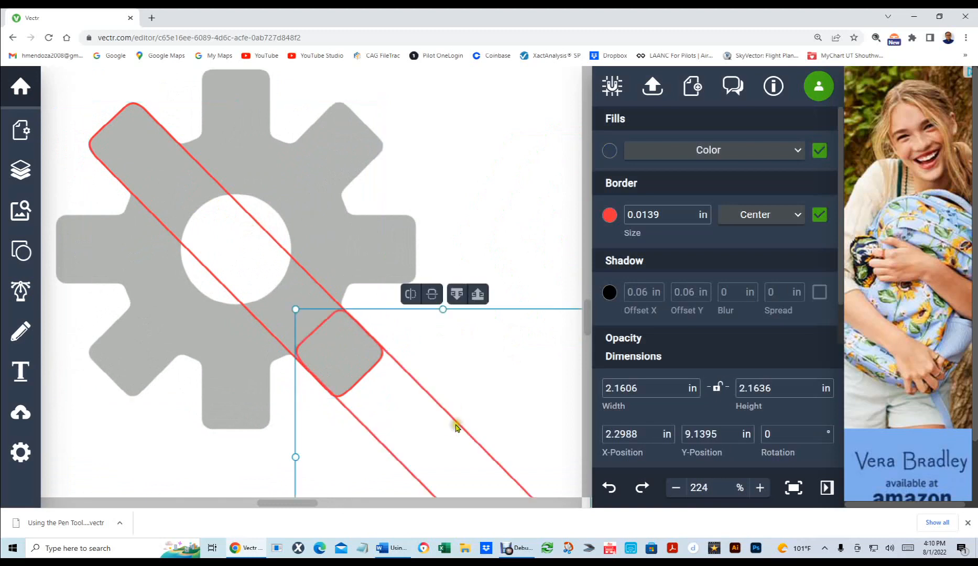
Step: Move the duplicate bar up over the gear beside the original, to about X 1.56 in and Y 8.00 in
scroll(438, 385, down, 4)
scroll(463, 288, up, 3)
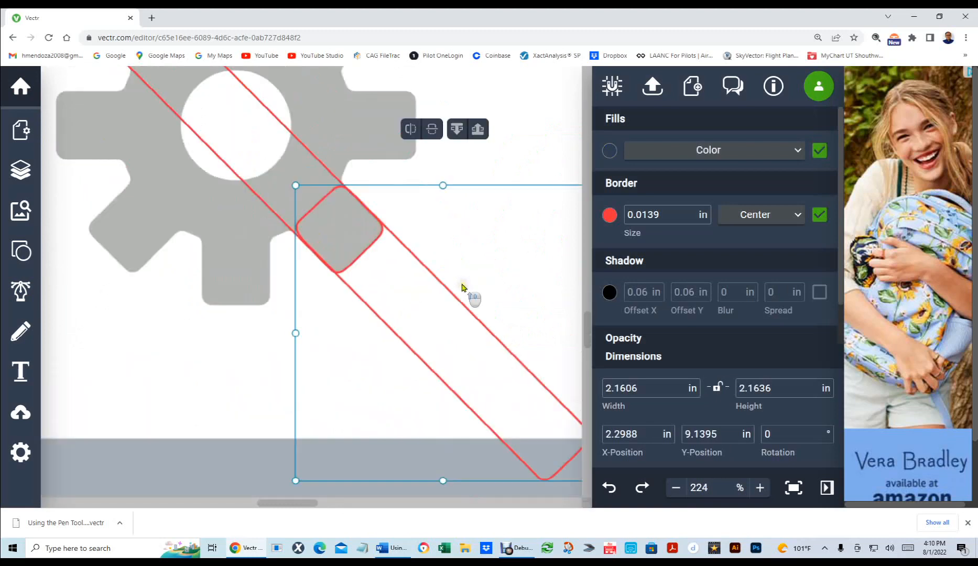
drag(441, 369, 340, 214)
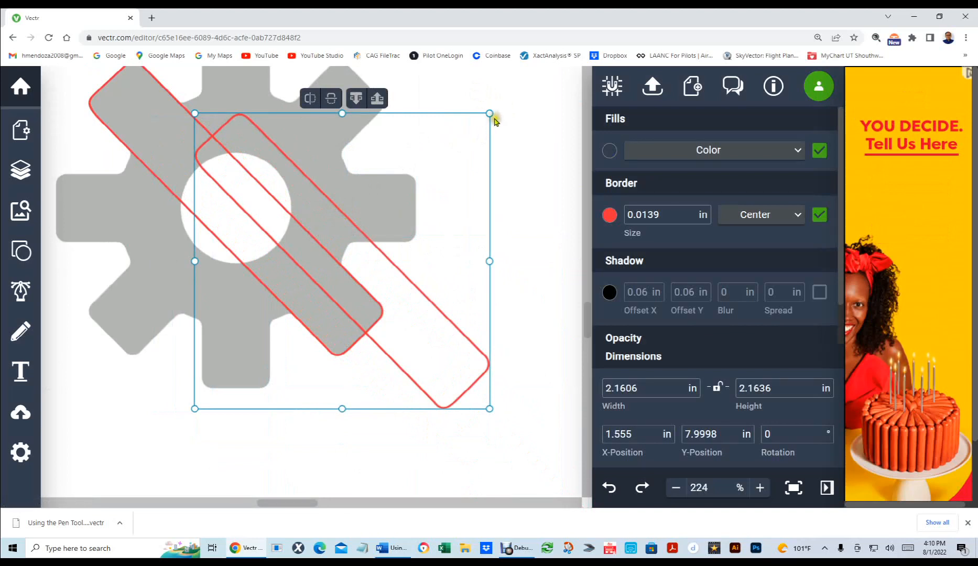
scroll(500, 125, up, 4)
scroll(493, 241, down, 2)
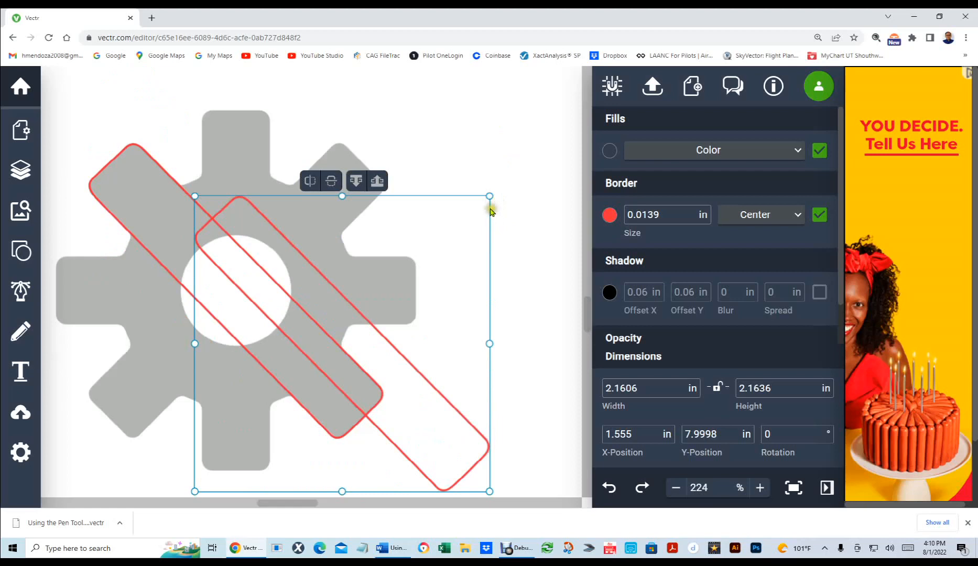
click(469, 196)
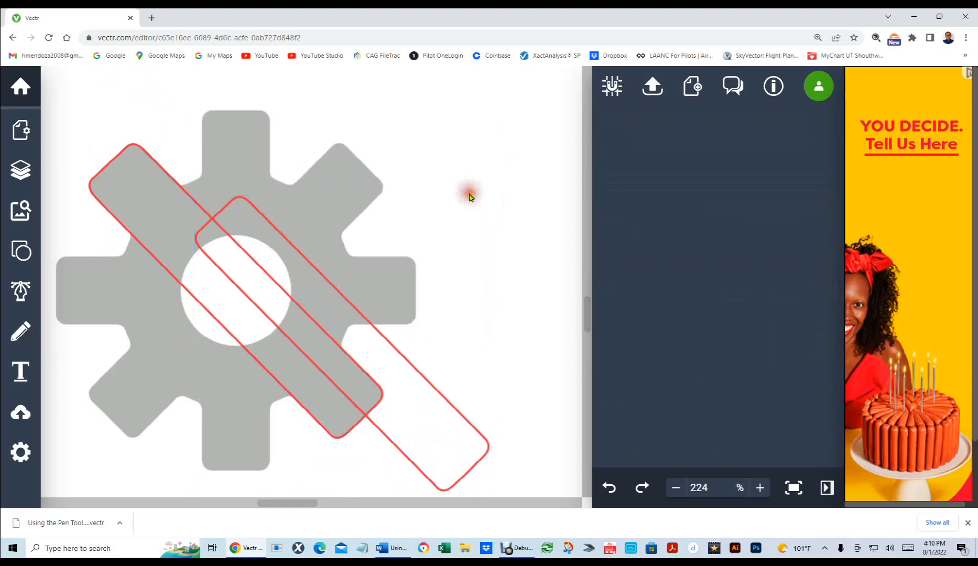
Step: Rotate the duplicate bar to 45° and move it over the gear's two vertical teeth, at about X 0.32 in and Y 7.16 in
drag(390, 343, 392, 345)
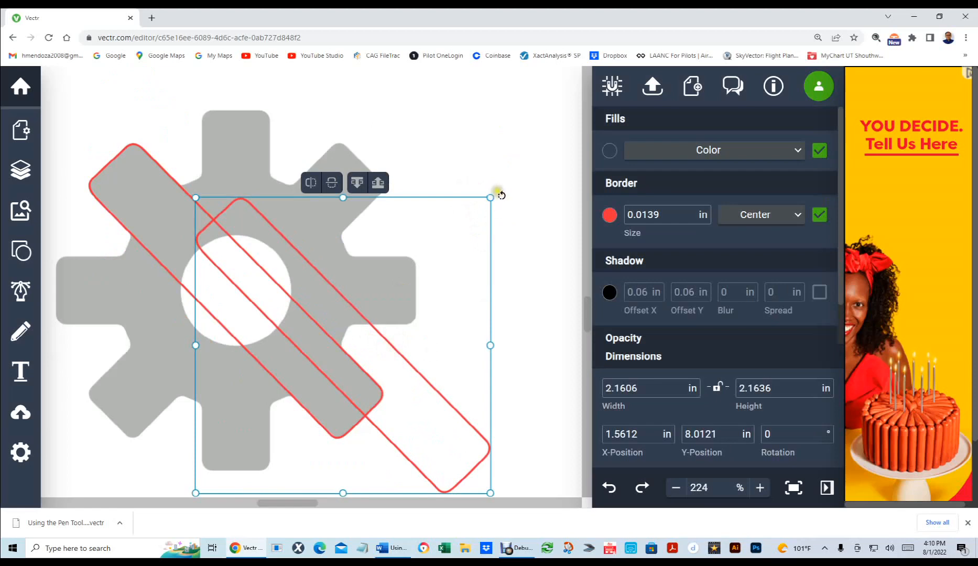
drag(502, 196, 515, 295)
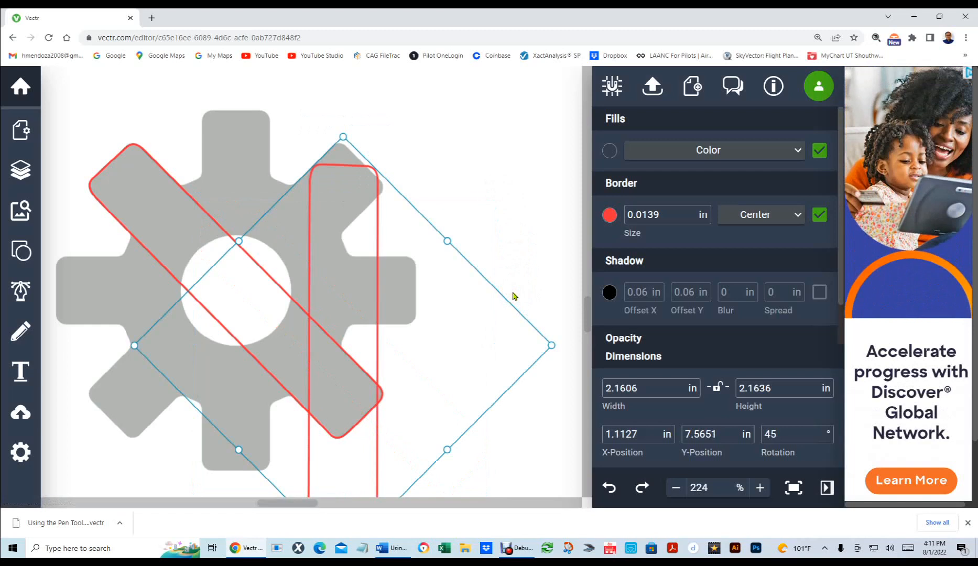
key(ctrl+0)
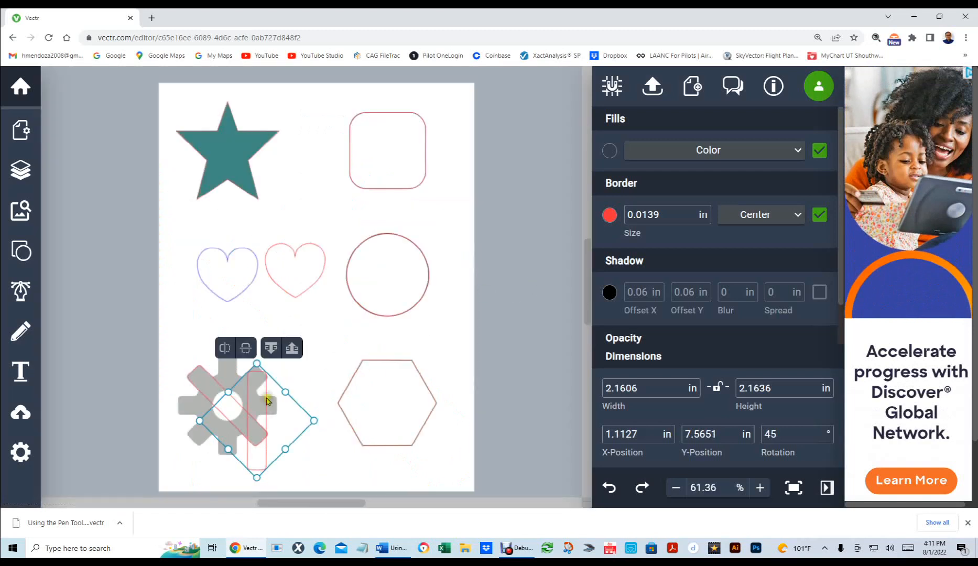
scroll(237, 421, down, 5)
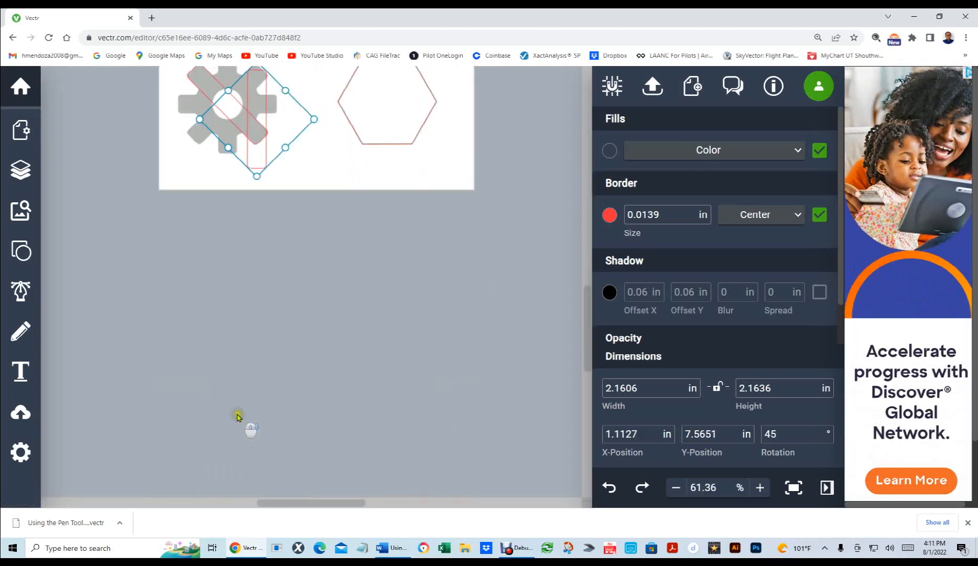
scroll(284, 135, up, 5)
scroll(284, 142, down, 3)
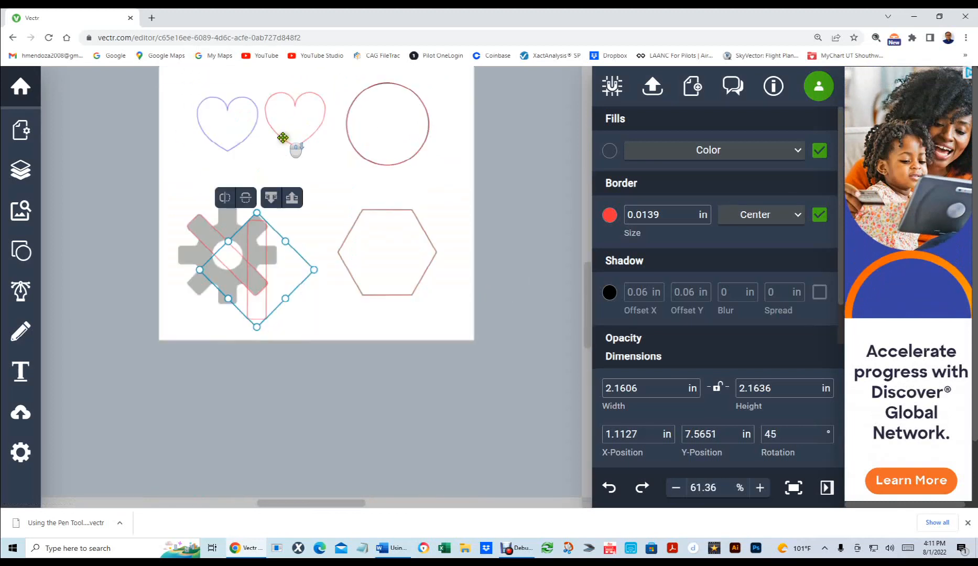
scroll(249, 252, up, 1)
scroll(248, 252, up, 4)
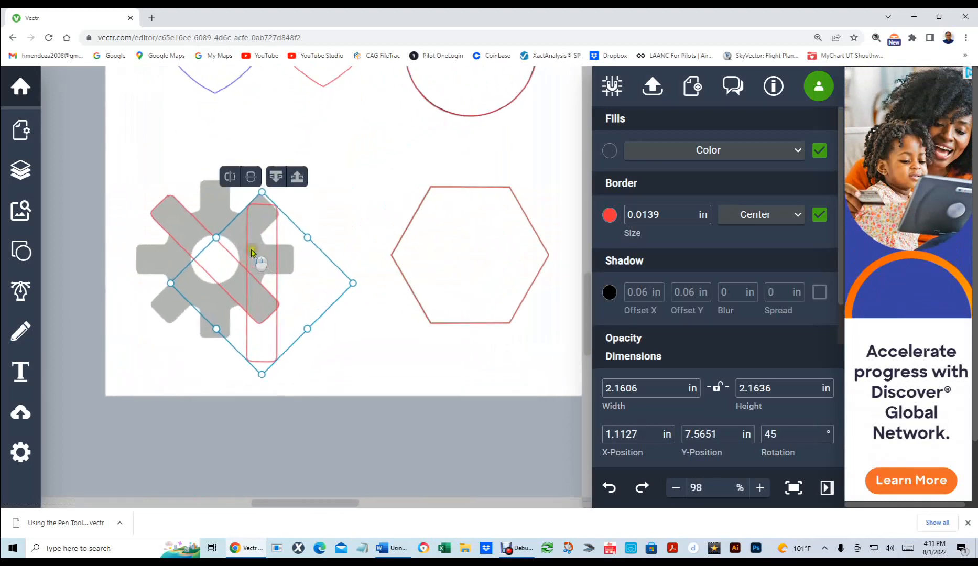
drag(275, 277, 228, 250)
drag(226, 249, 226, 250)
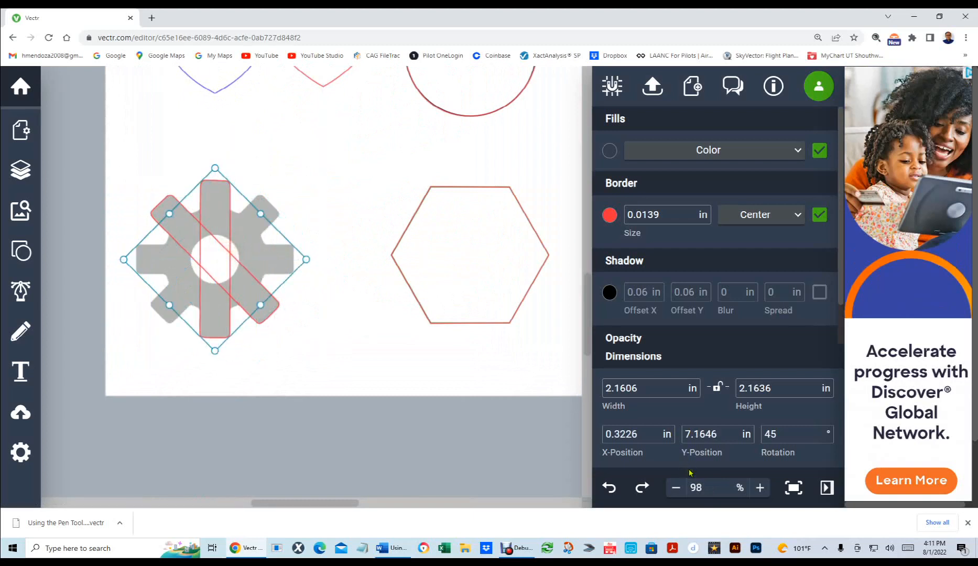
Step: Paste another copy of the vertical bar, place it beside the gear and rotate it to 90°
key(ctrl+v)
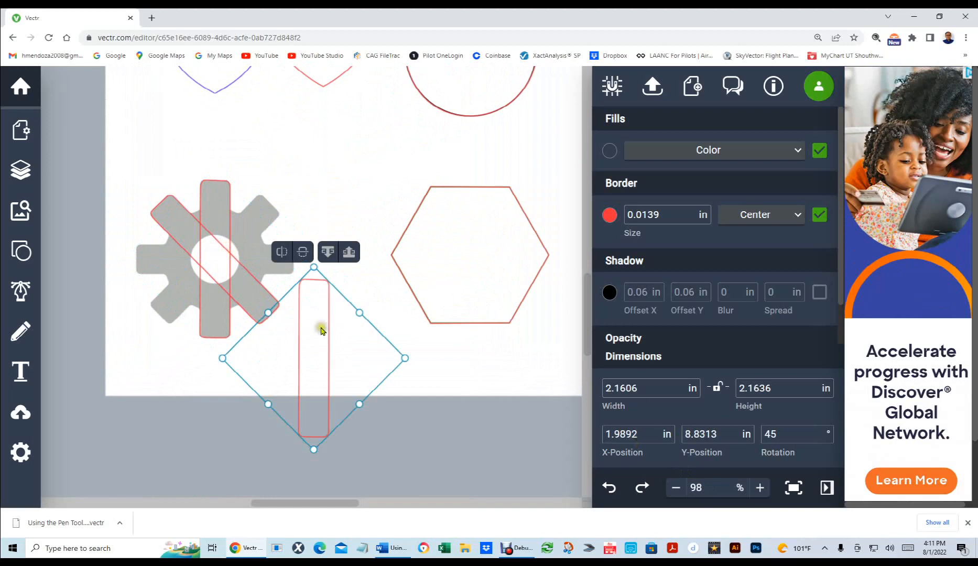
drag(325, 342, 325, 280)
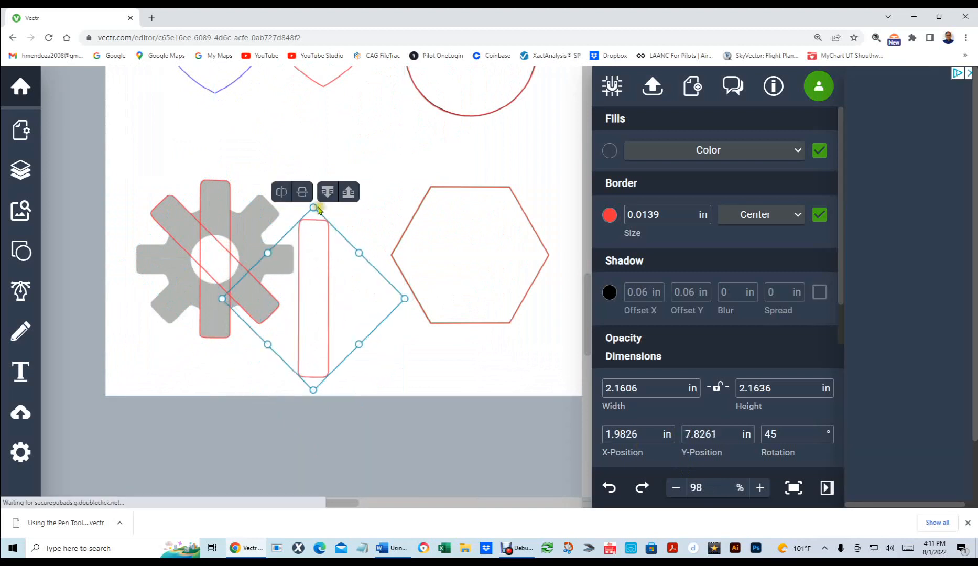
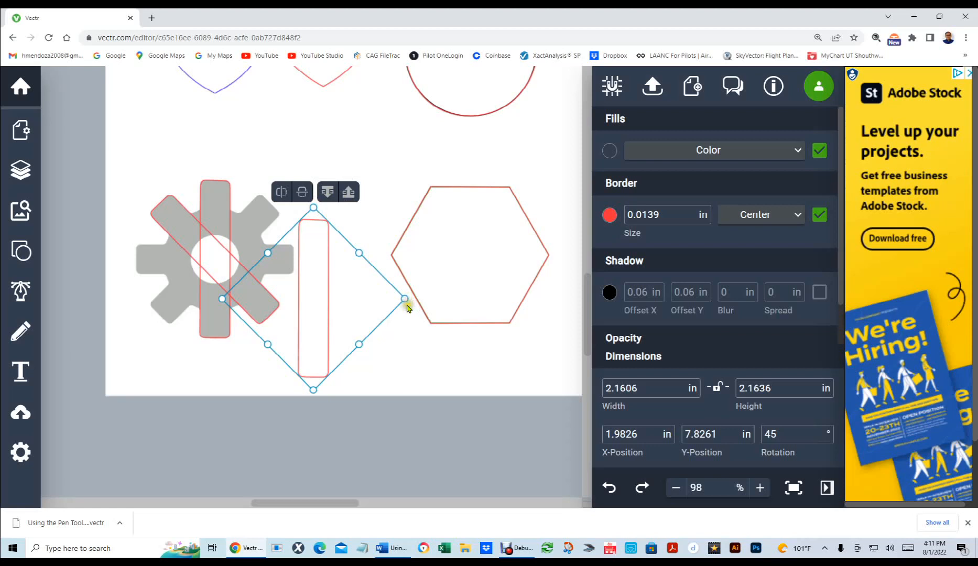
scroll(407, 308, up, 3)
scroll(407, 308, down, 3)
scroll(405, 308, up, 1)
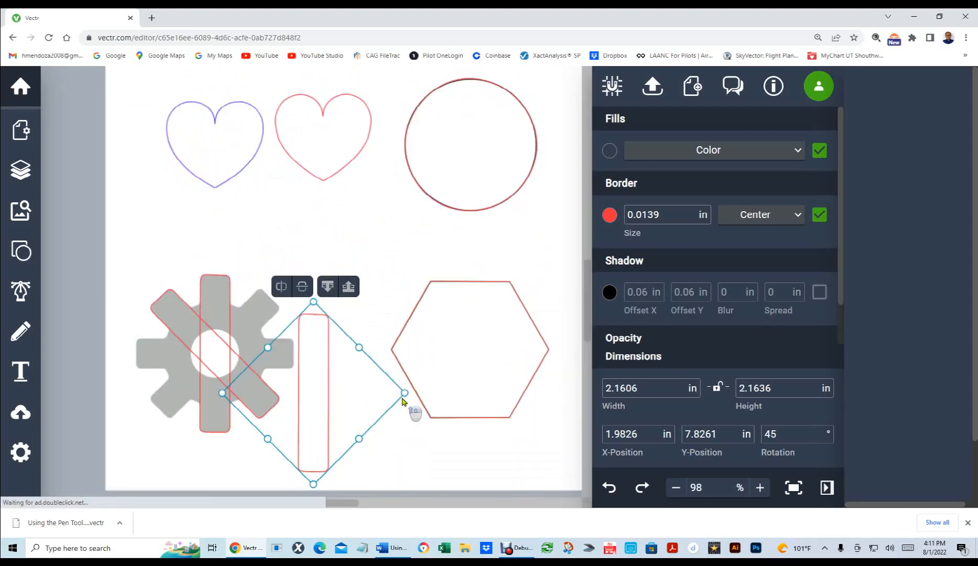
scroll(405, 399, up, 6)
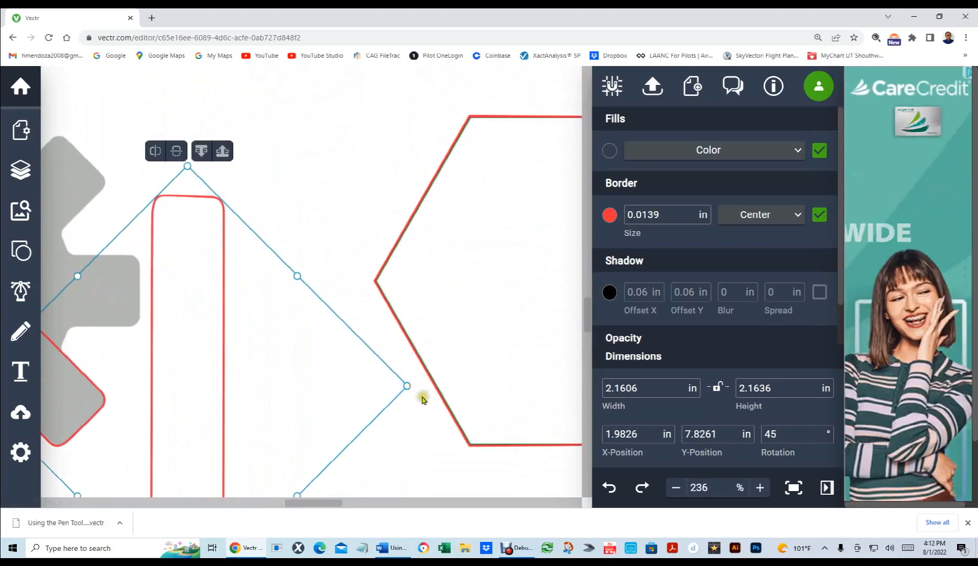
drag(424, 387, 401, 497)
Step: Move the rotated copy over the gear's lower-left and upper-right teeth, at about X 0.78 in and Y 7.61 in
scroll(393, 374, down, 5)
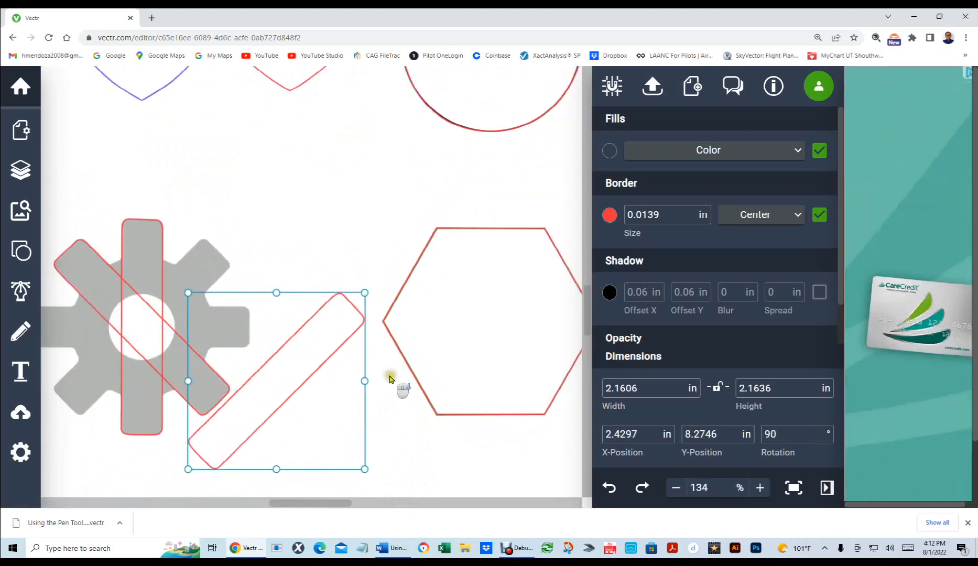
scroll(390, 378, down, 1)
drag(251, 322, 164, 285)
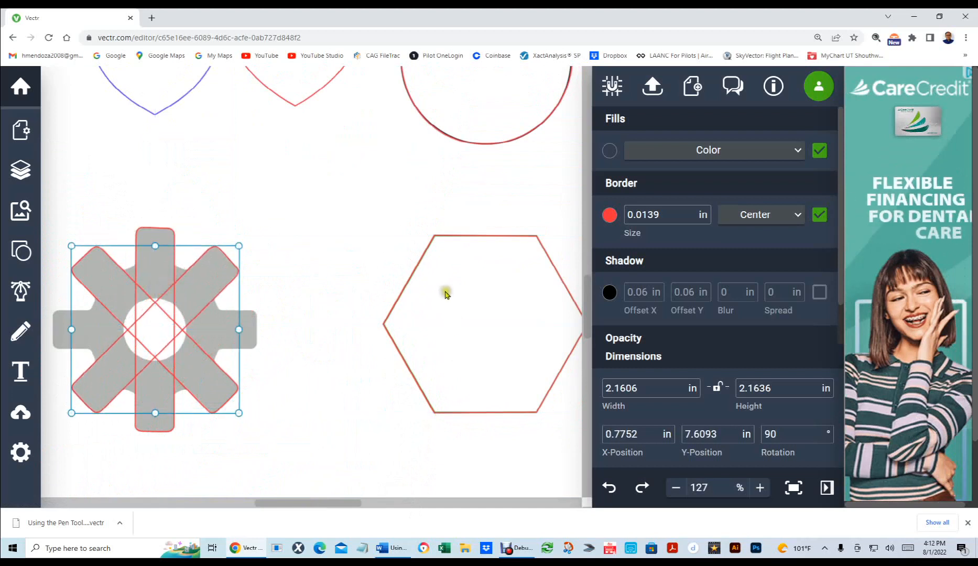
Step: Remove and restore the bar spanning the lower-left and upper-right teeth to compare it with the bare gear
click(427, 291)
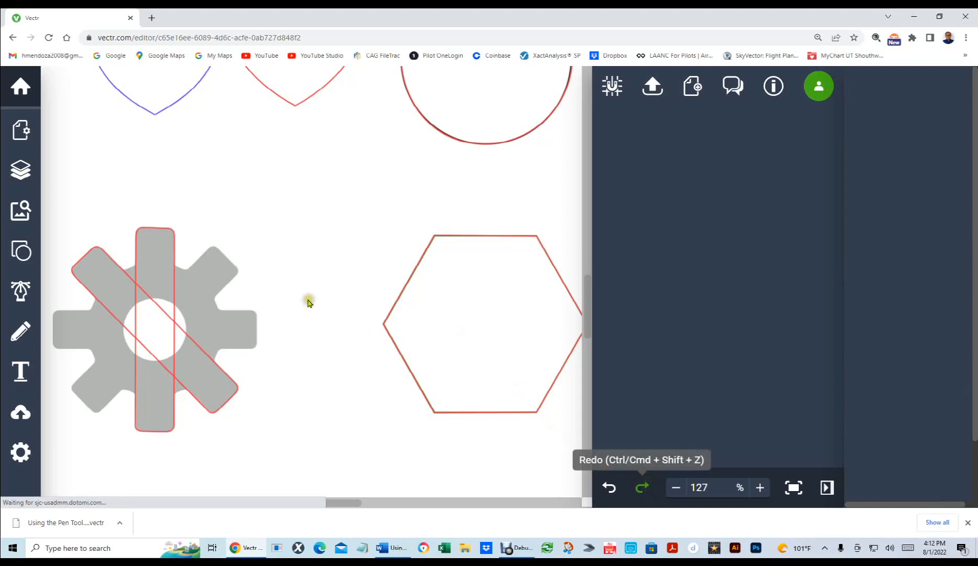
click(233, 268)
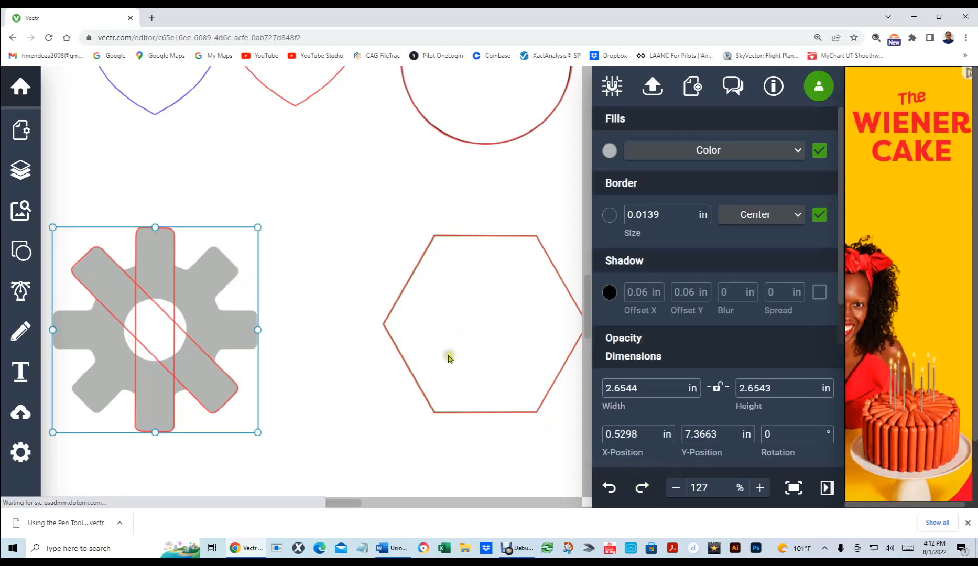
click(338, 332)
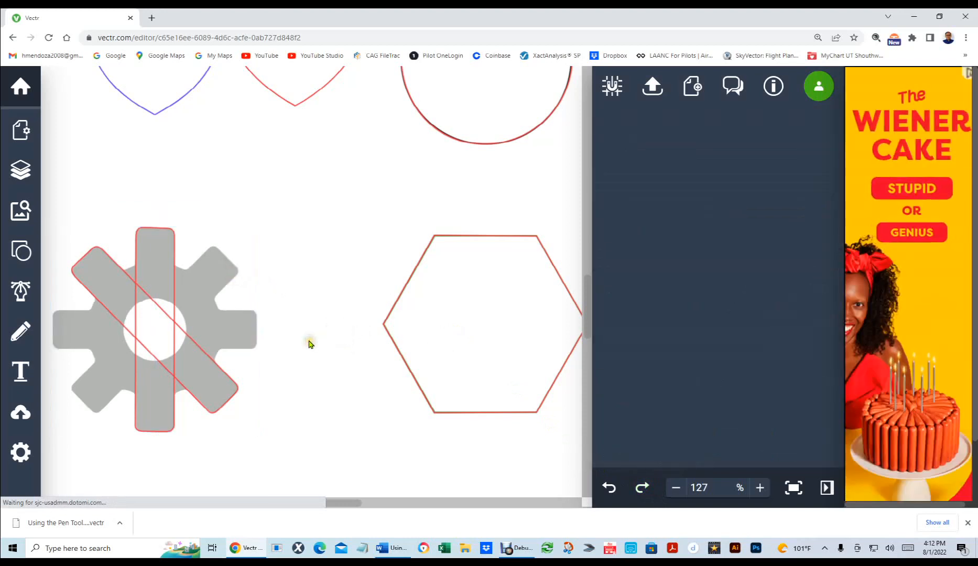
key(ctrl+v)
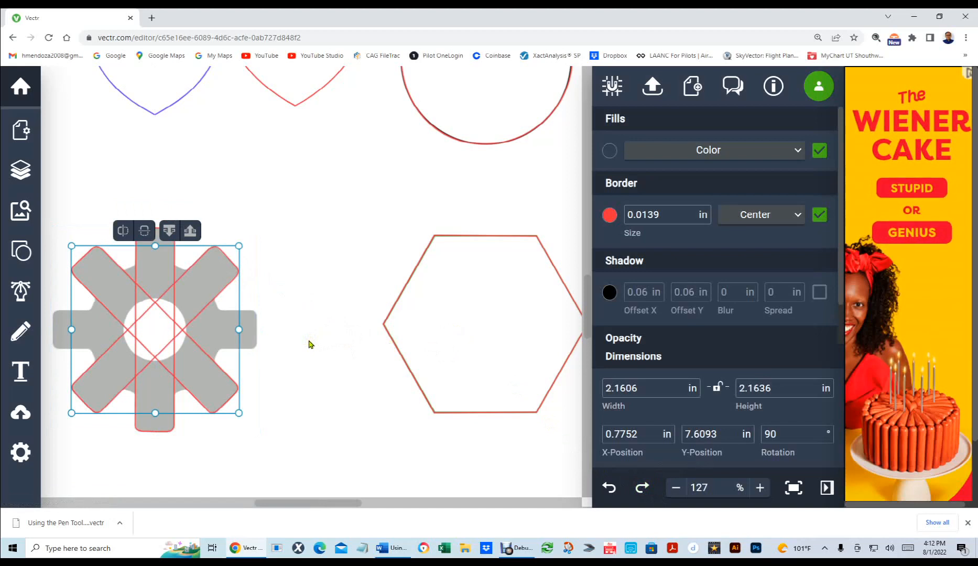
key(Delete)
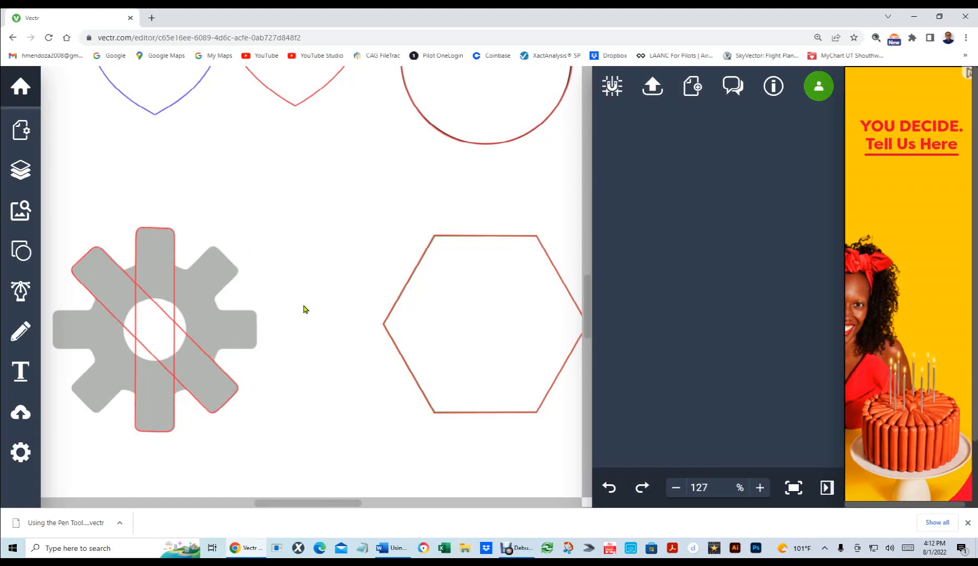
key(ctrl+v)
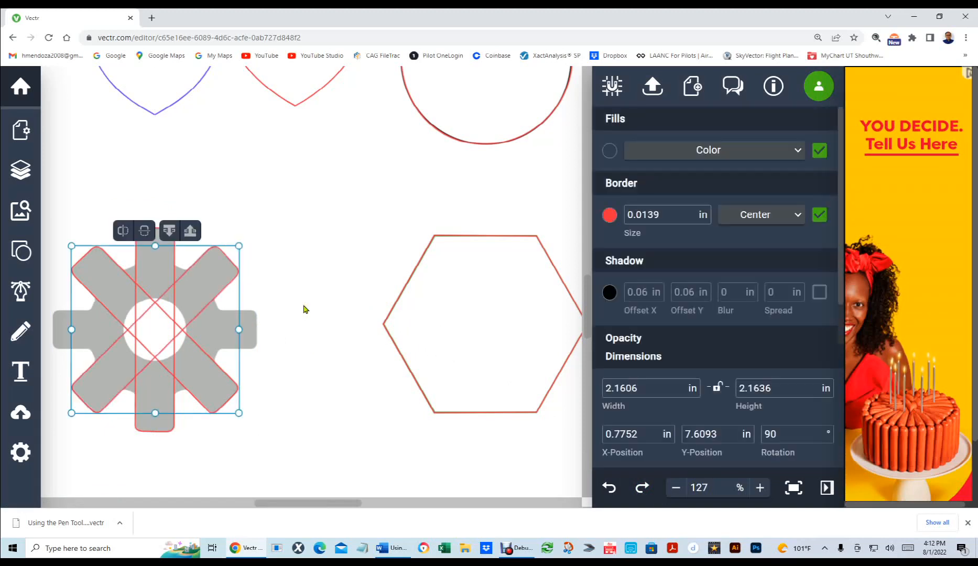
Step: Paste a copy of the lower-left to upper-right bar and move it beside the gear, to about X 1.94 in and Y 7.71 in
click(191, 263)
click(192, 266)
click(265, 265)
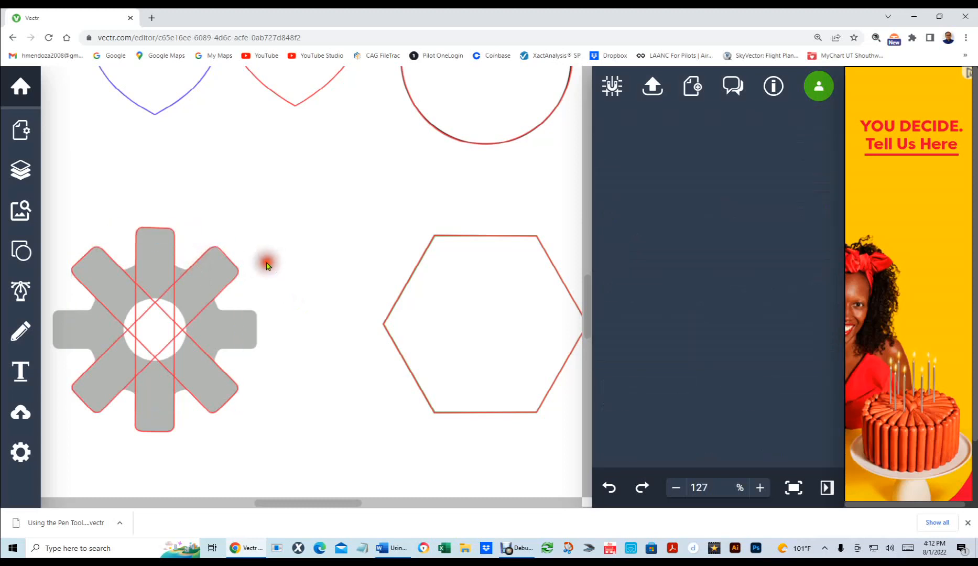
key(ctrl+v)
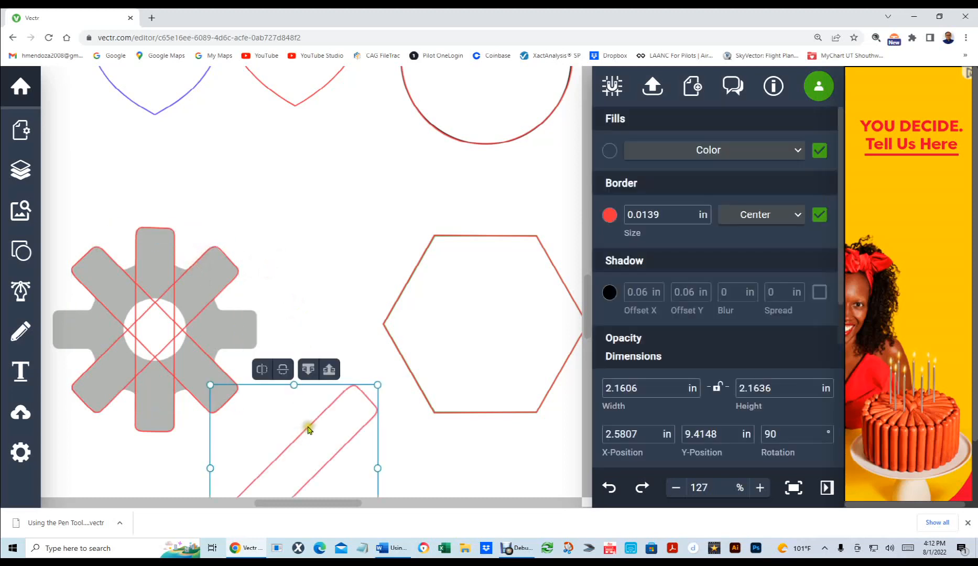
drag(309, 427, 260, 292)
Step: Nudge the newest bar copy slightly toward the hexagon, to about X 1.945 in and Y 7.706 in
scroll(326, 307, up, 5)
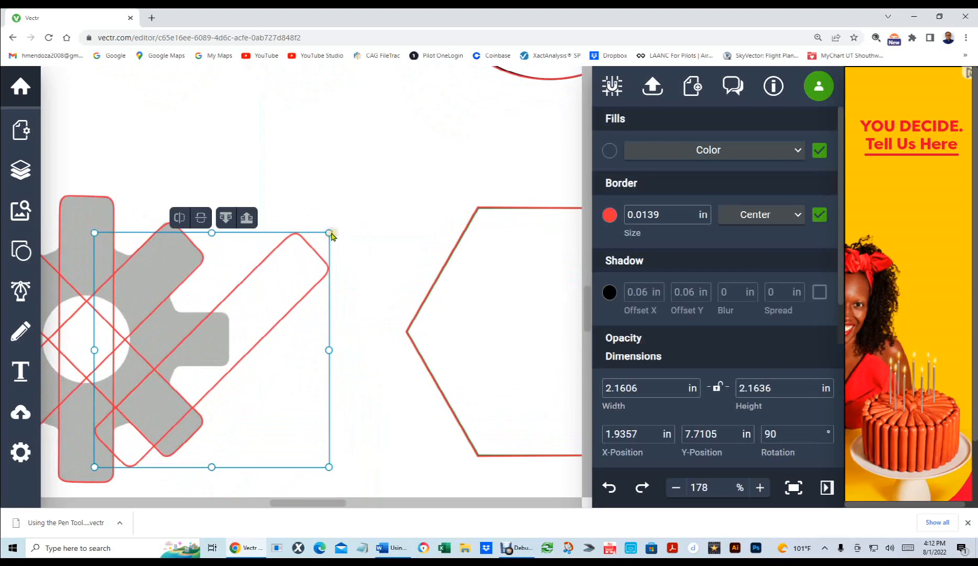
click(303, 238)
click(307, 240)
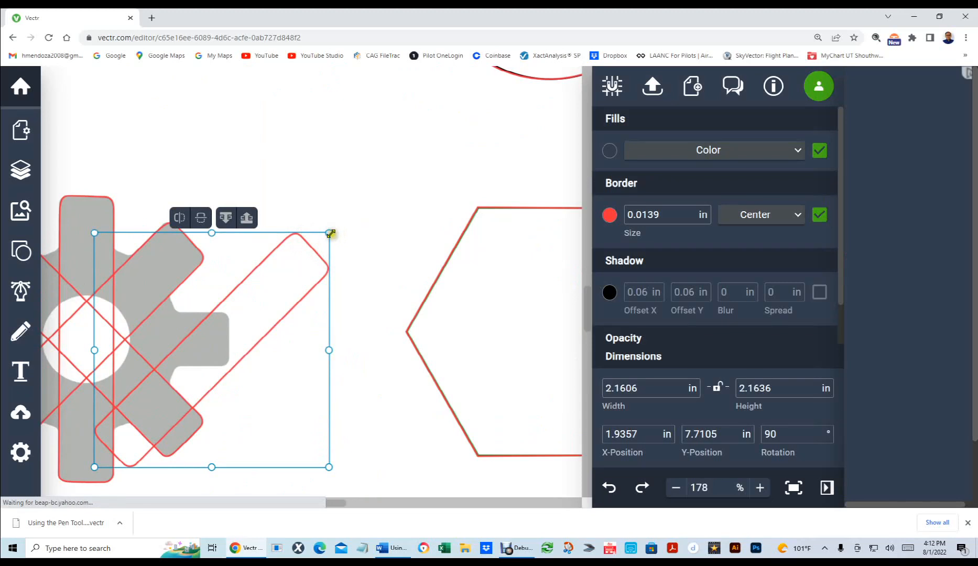
scroll(338, 244, up, 6)
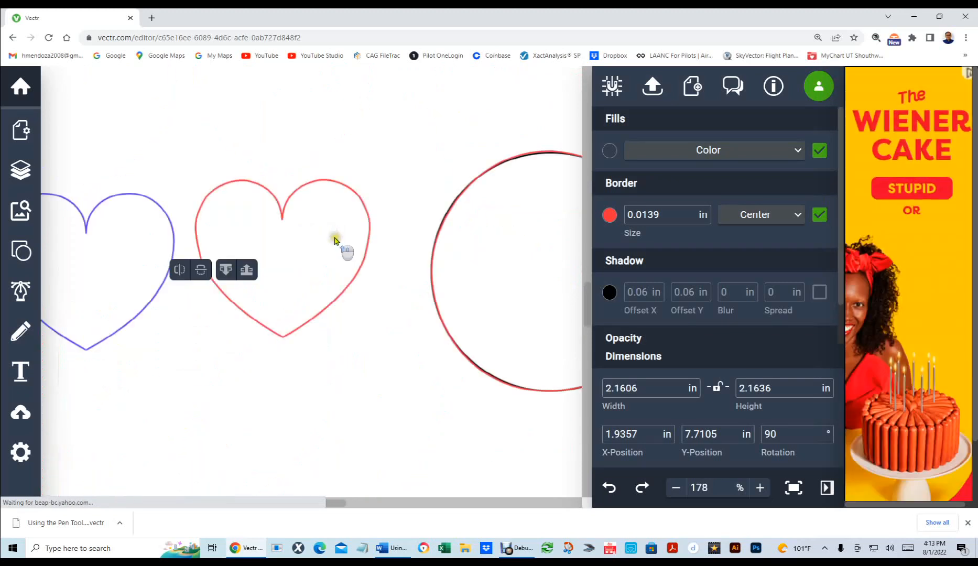
scroll(373, 358, down, 6)
scroll(351, 286, up, 3)
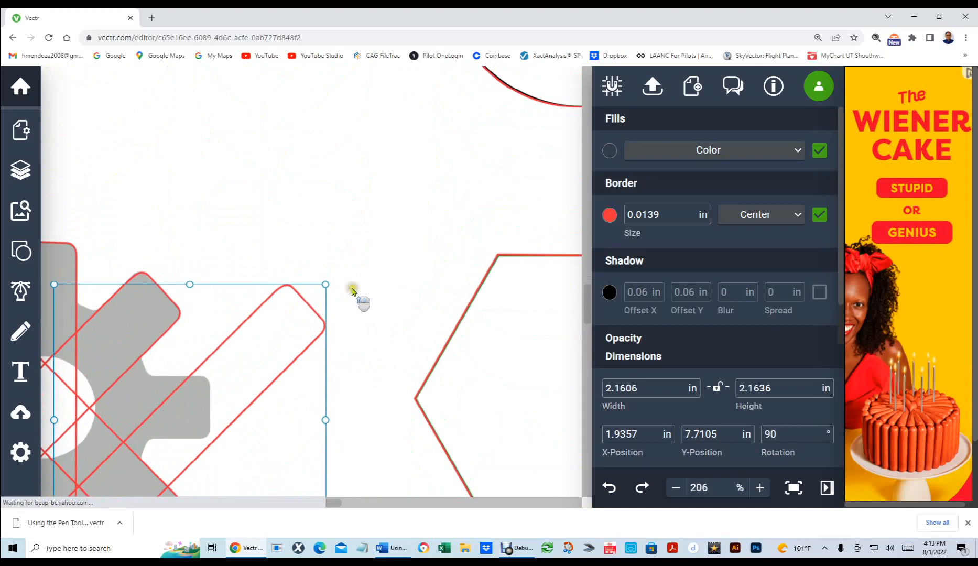
scroll(350, 289, up, 1)
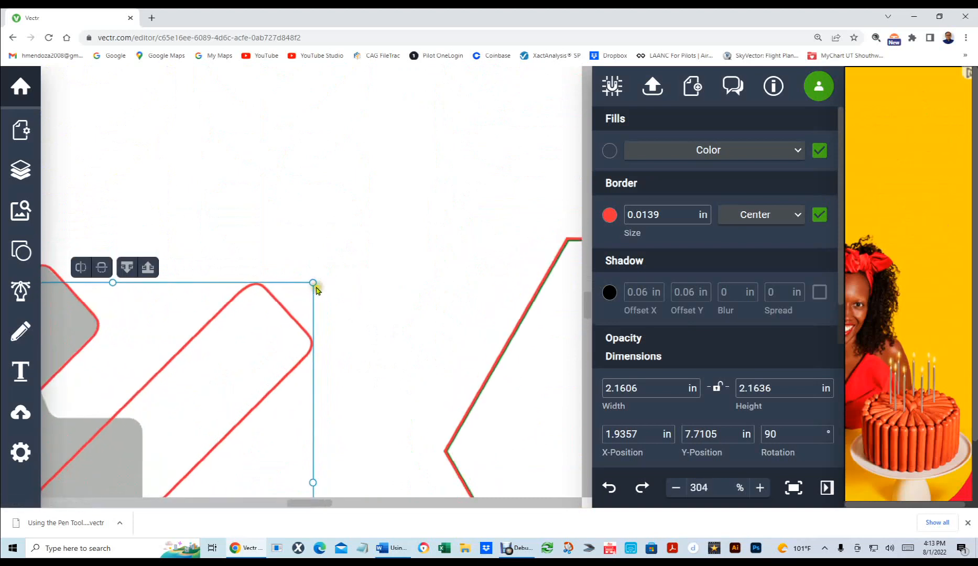
drag(295, 314, 297, 312)
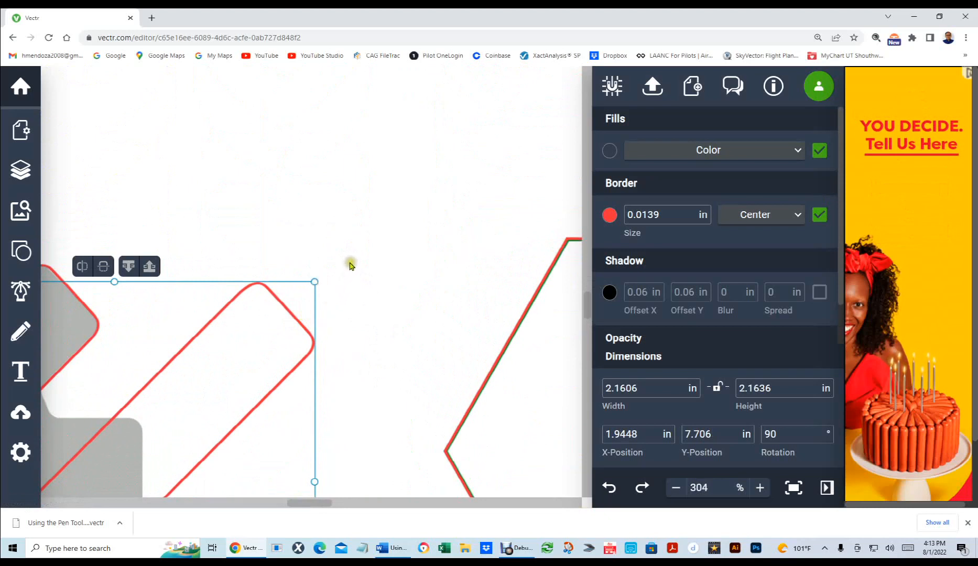
Step: Rotate the bar copy beside the gear to 135° so it lies horizontally
click(306, 279)
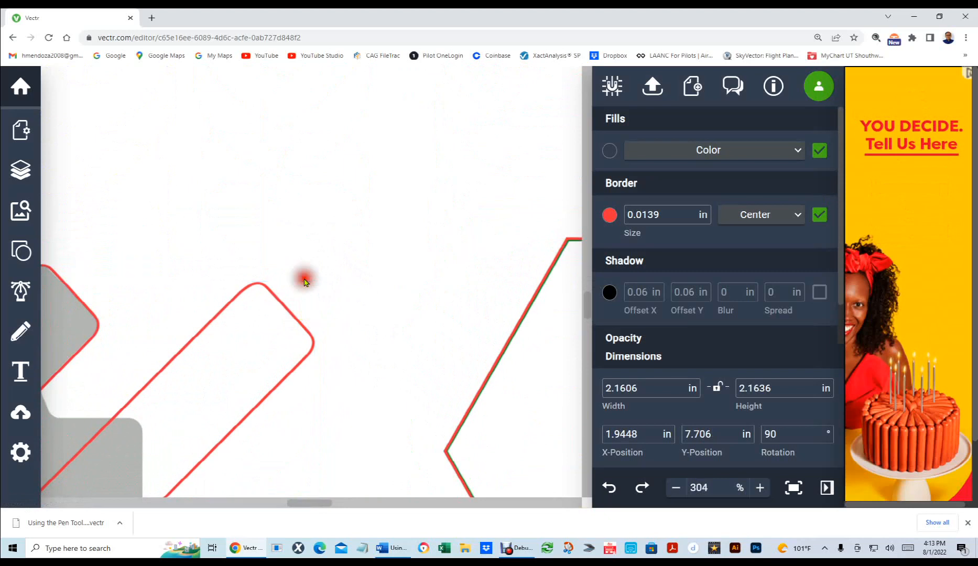
click(273, 295)
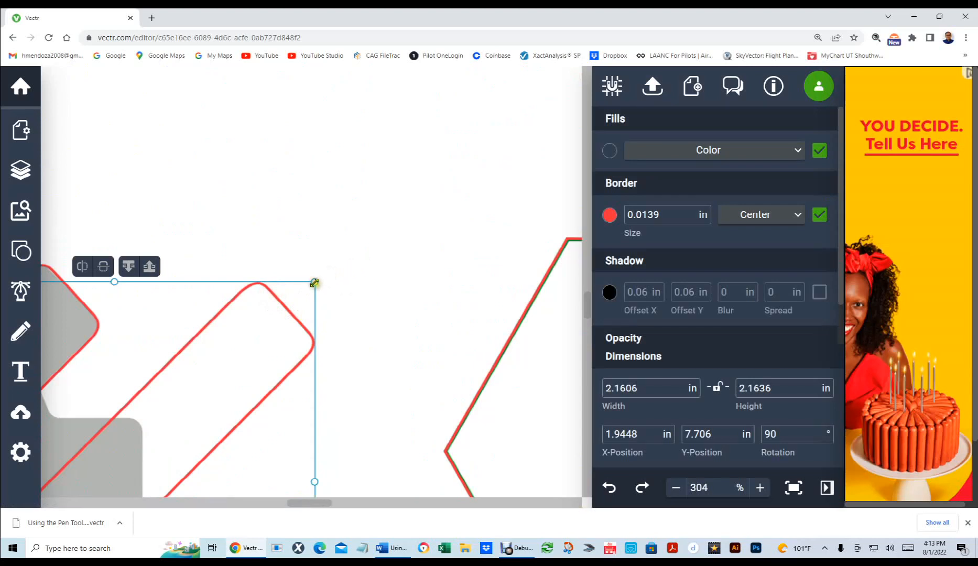
click(289, 311)
click(286, 312)
click(324, 290)
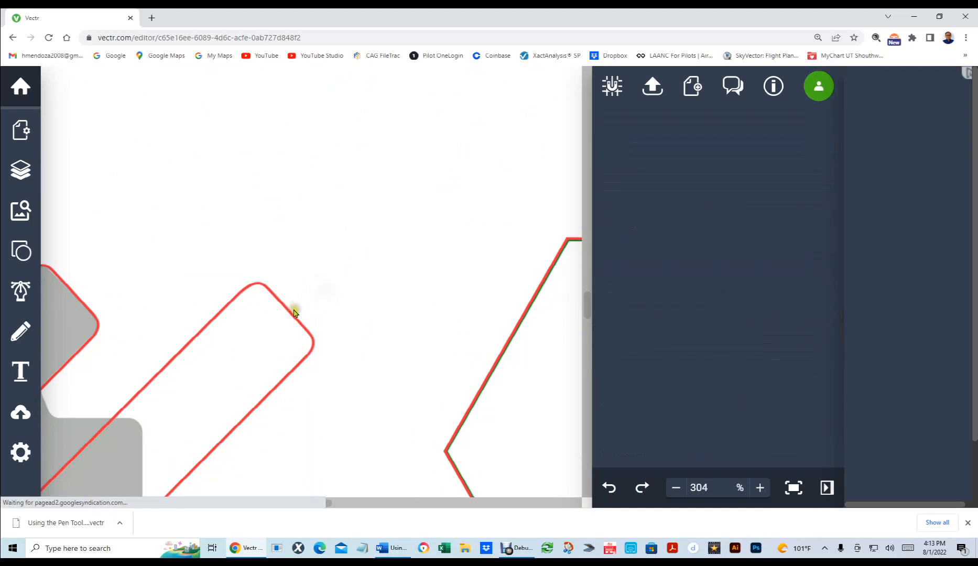
click(288, 313)
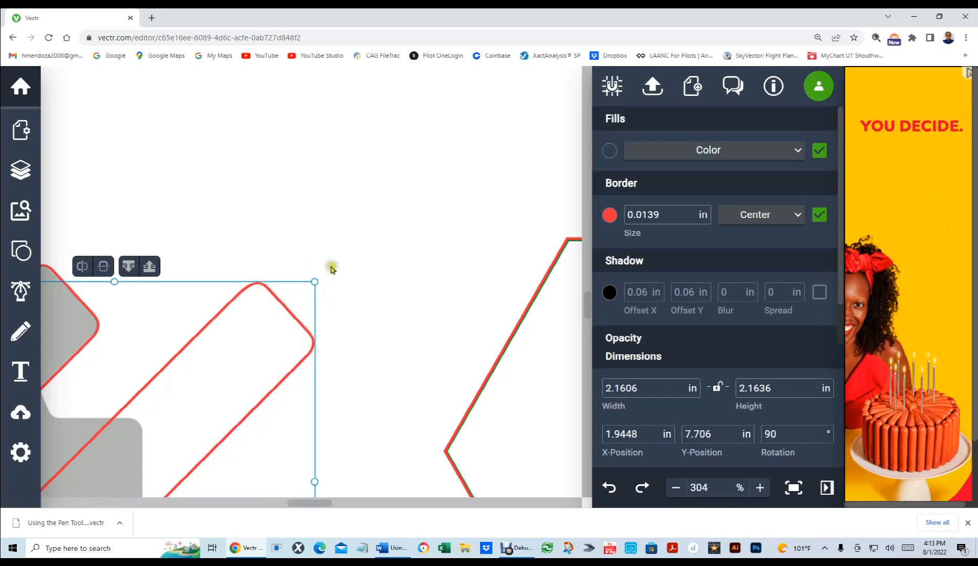
scroll(335, 270, down, 3)
scroll(335, 270, down, 4)
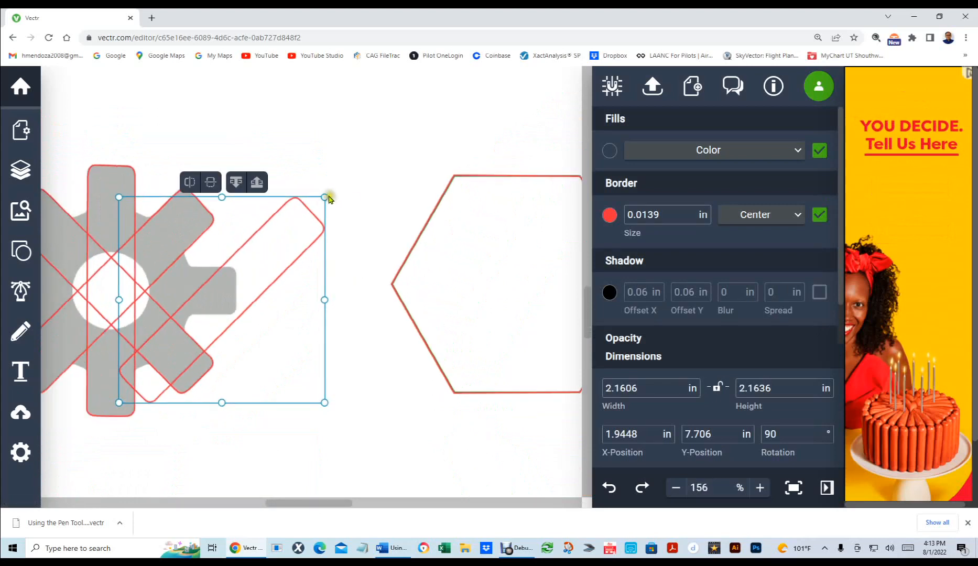
click(330, 199)
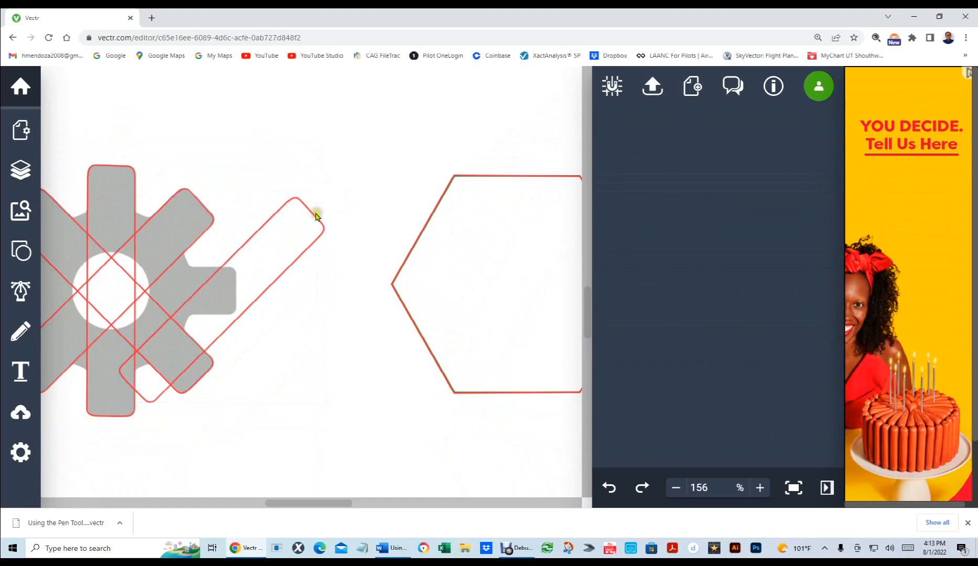
click(314, 218)
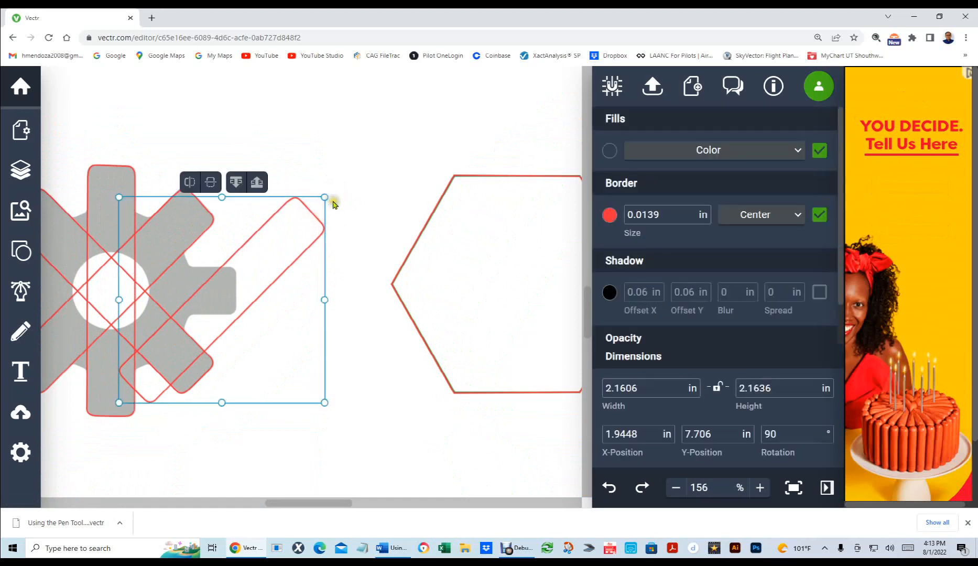
drag(336, 195, 353, 272)
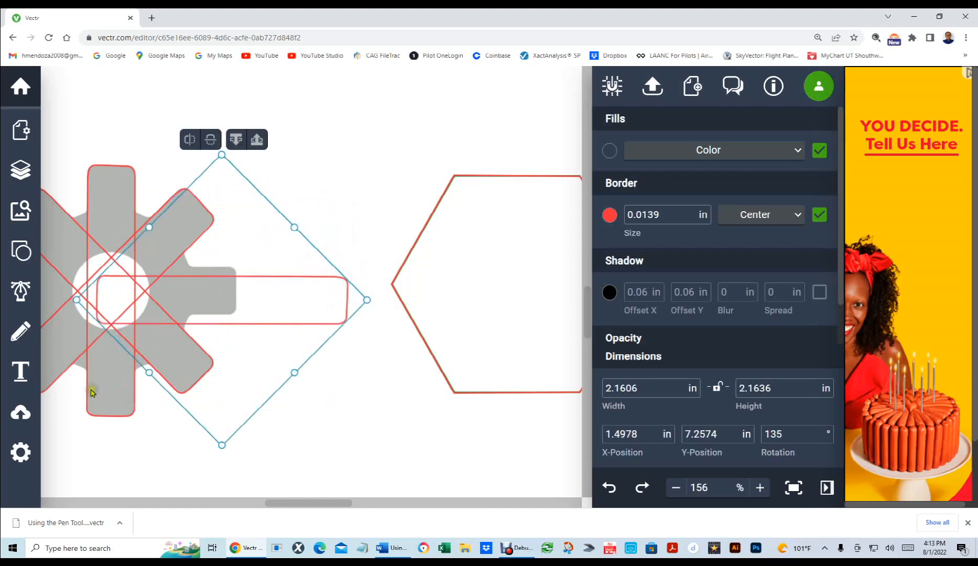
Step: Move the horizontal bar copy over the gear's left and right teeth, aligning both of its ends with them
scroll(91, 392, down, 5)
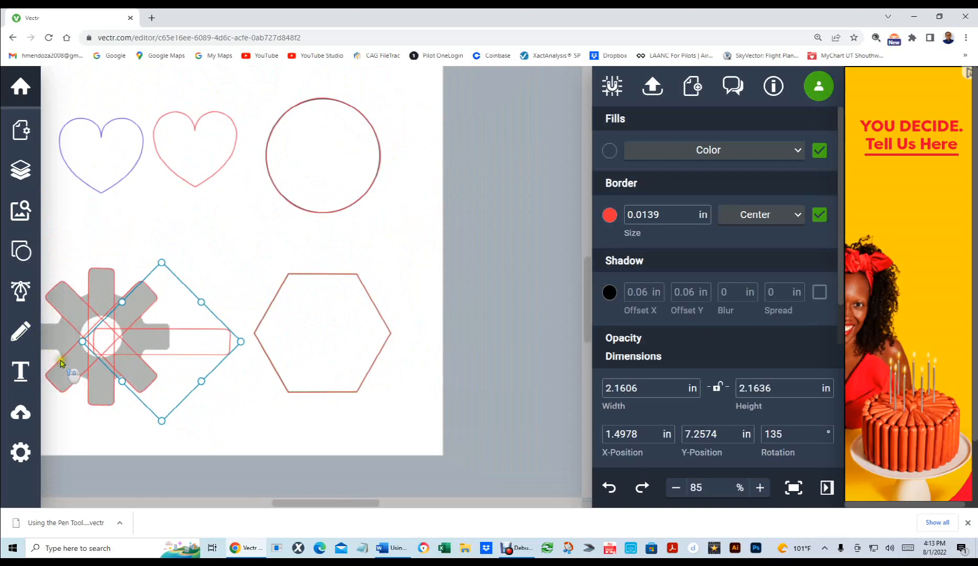
scroll(61, 363, up, 2)
key(ctrl+0)
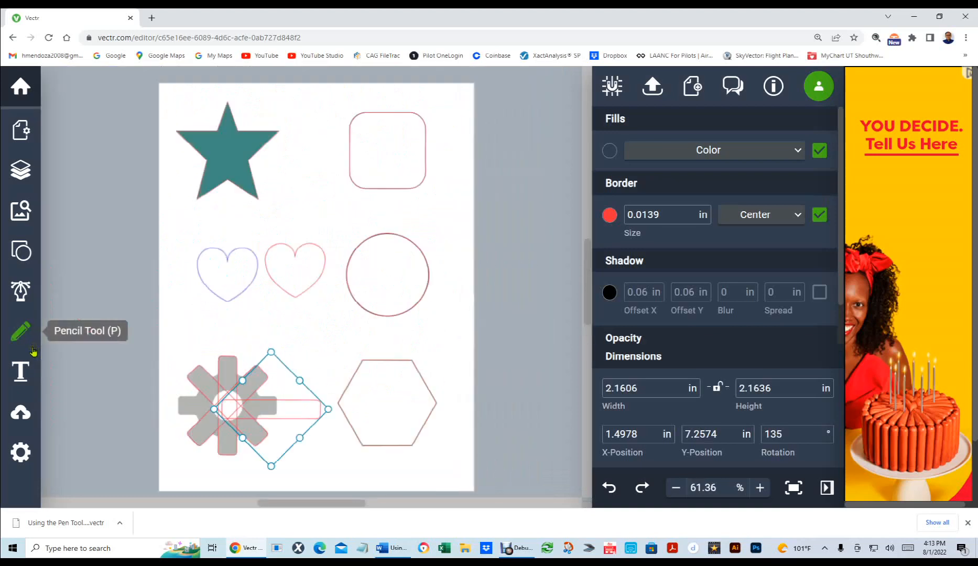
scroll(215, 454, up, 4)
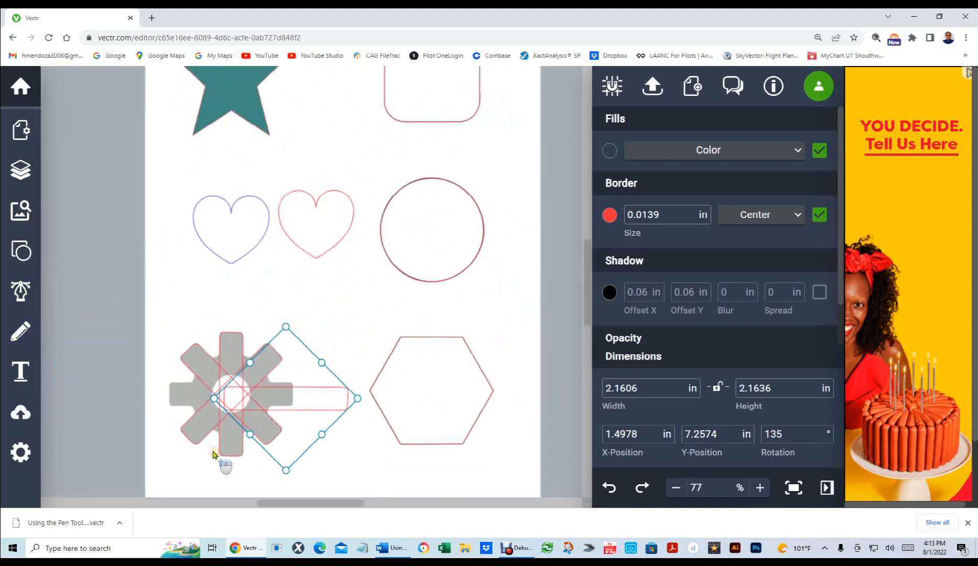
scroll(215, 454, up, 1)
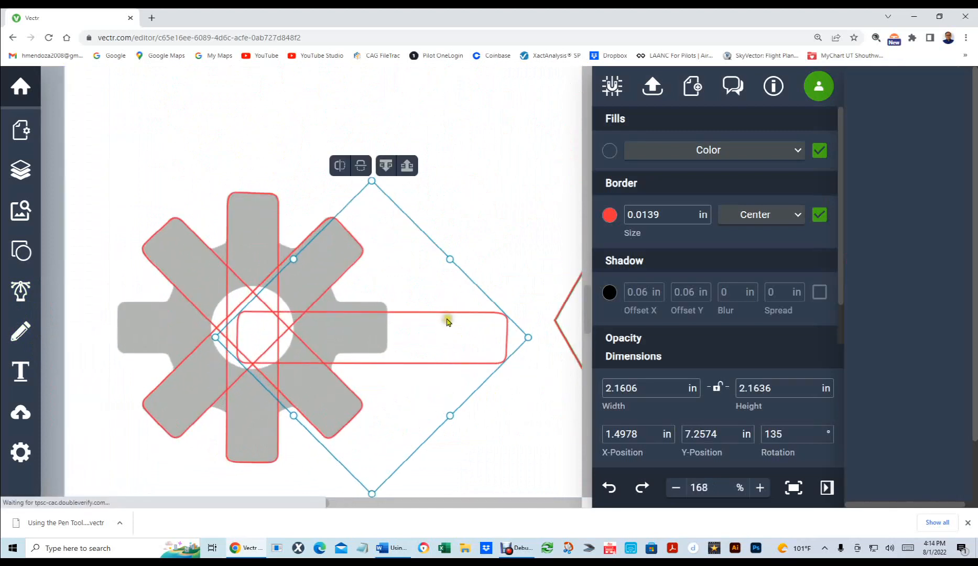
drag(449, 312, 339, 302)
click(437, 218)
scroll(438, 220, down, 4)
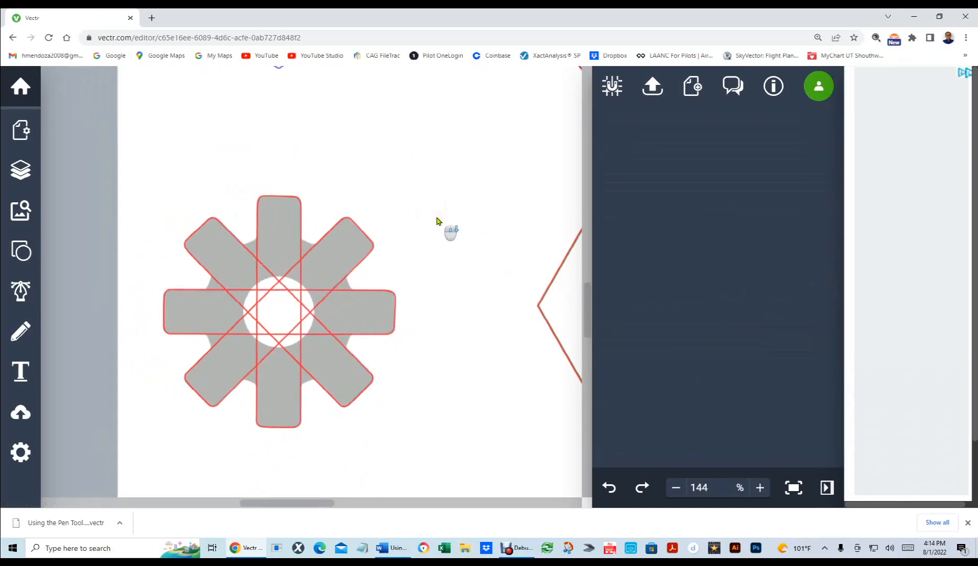
Step: Place a circle about 0.98 in wide over the gear's centre, without fill and with a 0.0139 in red centred border
scroll(426, 344, up, 2)
scroll(425, 343, up, 1)
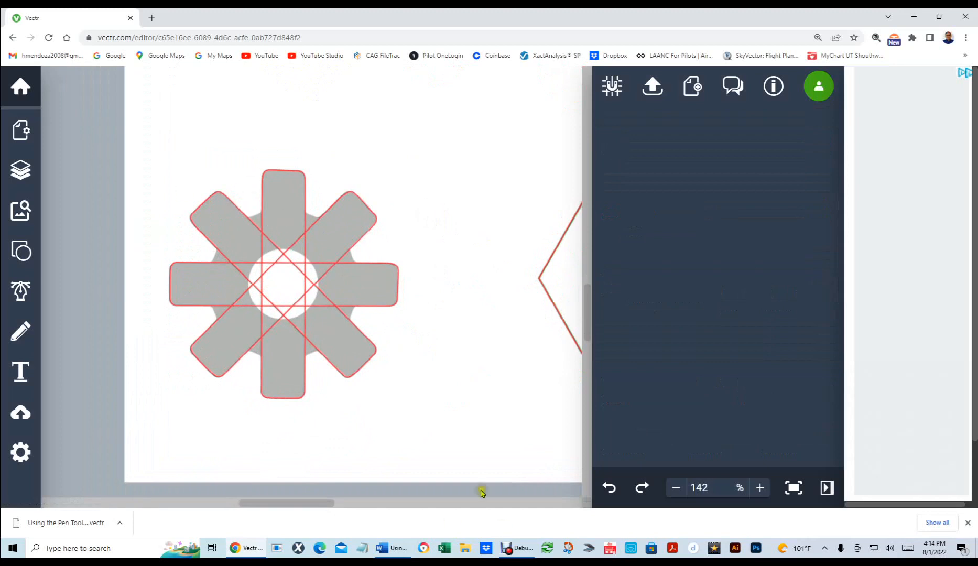
click(21, 251)
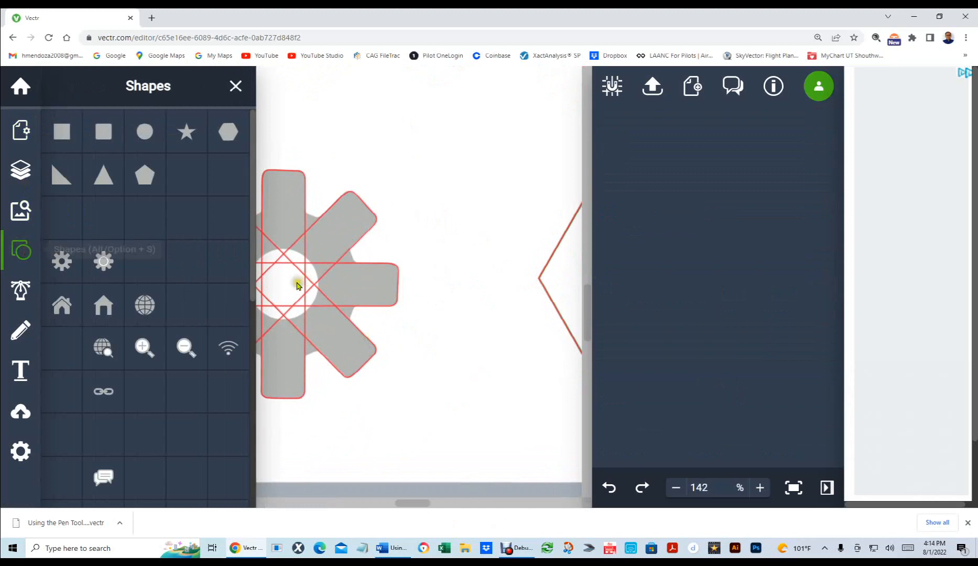
drag(149, 145, 278, 281)
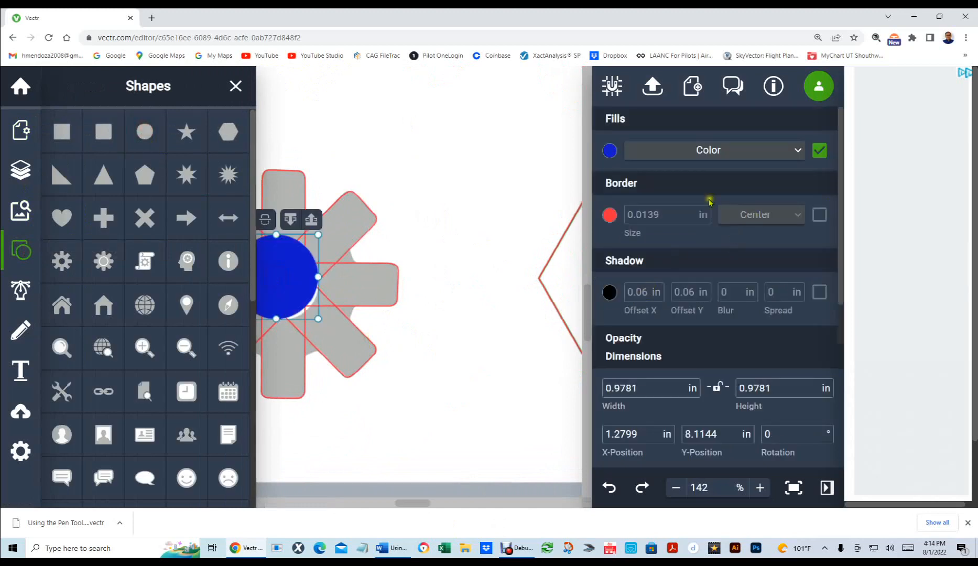
click(236, 86)
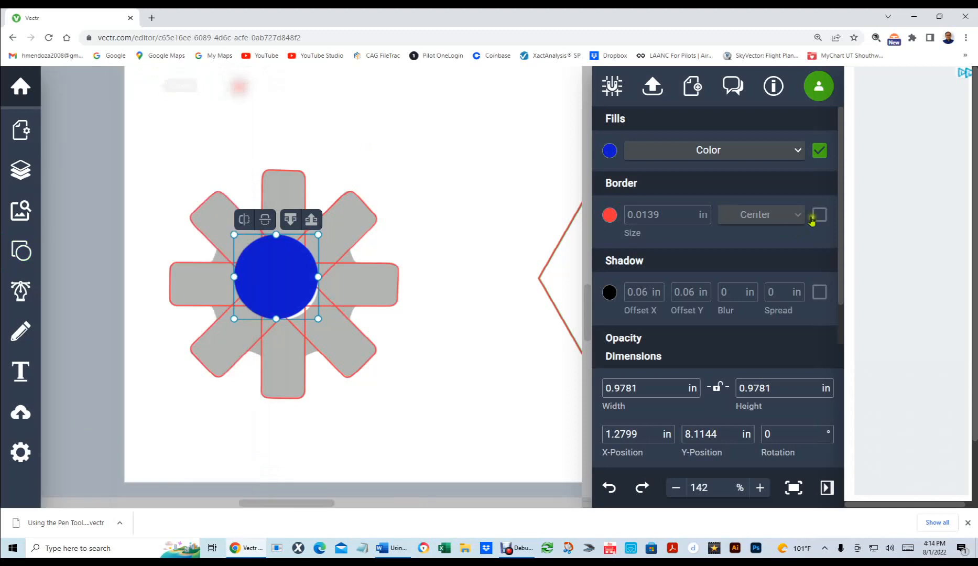
click(819, 151)
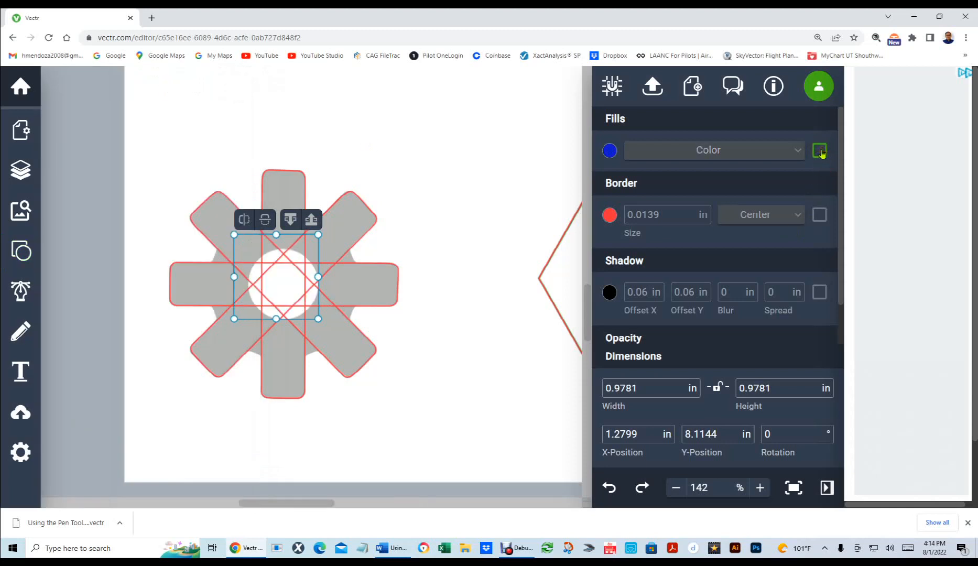
click(818, 213)
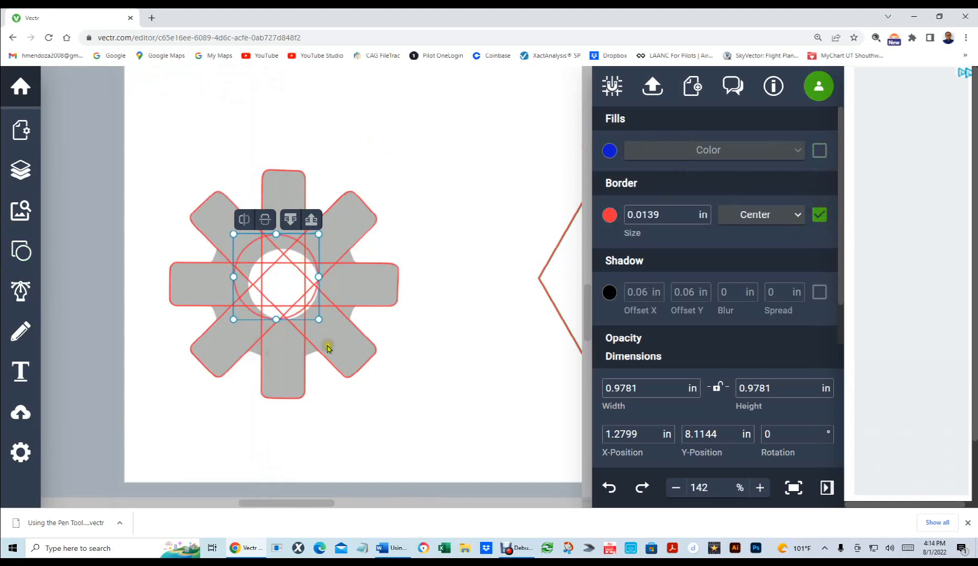
Step: Enlarge the circle to about 1.7 in across so it matches the outer edge of the gear's round body
drag(318, 318, 355, 356)
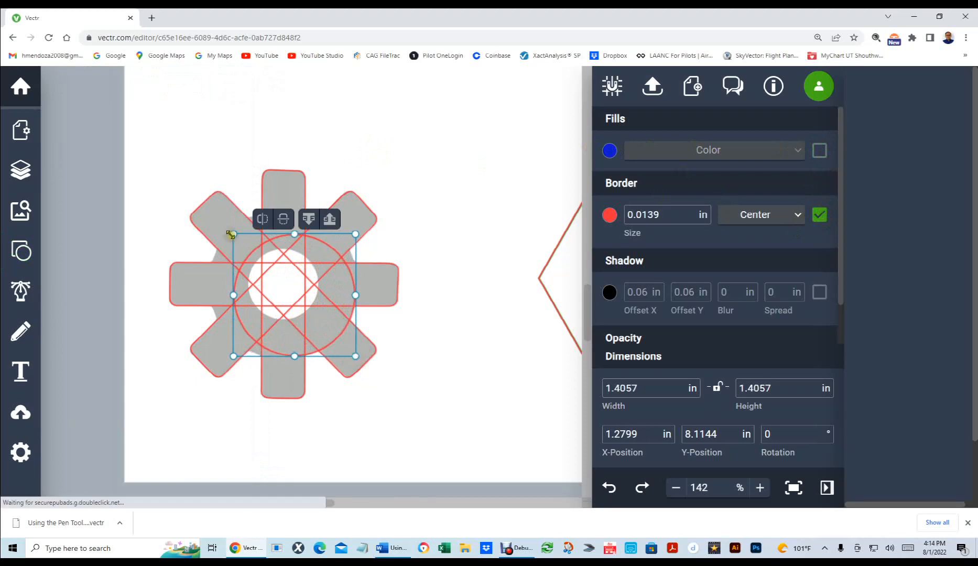
drag(232, 234, 207, 209)
drag(209, 211, 209, 212)
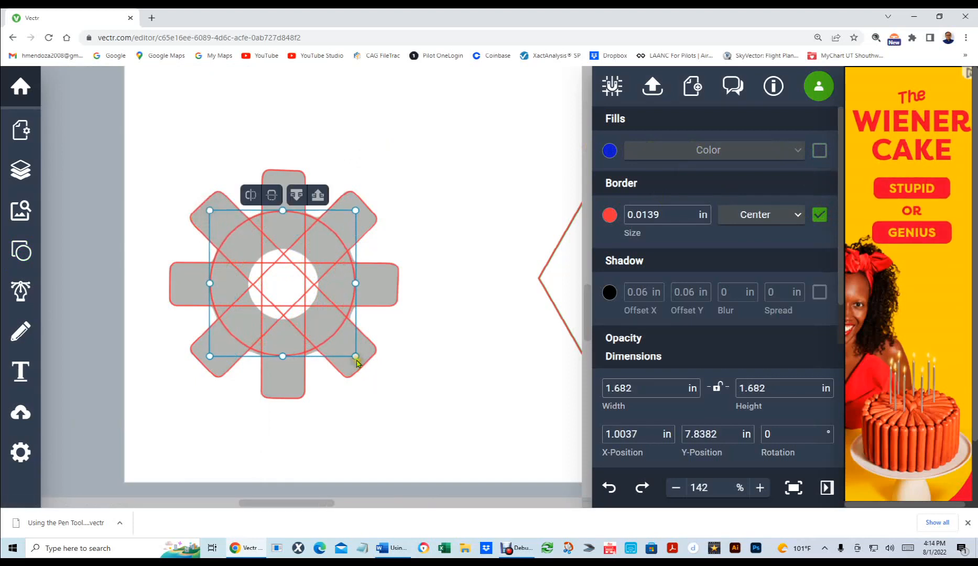
drag(356, 356, 361, 359)
click(465, 323)
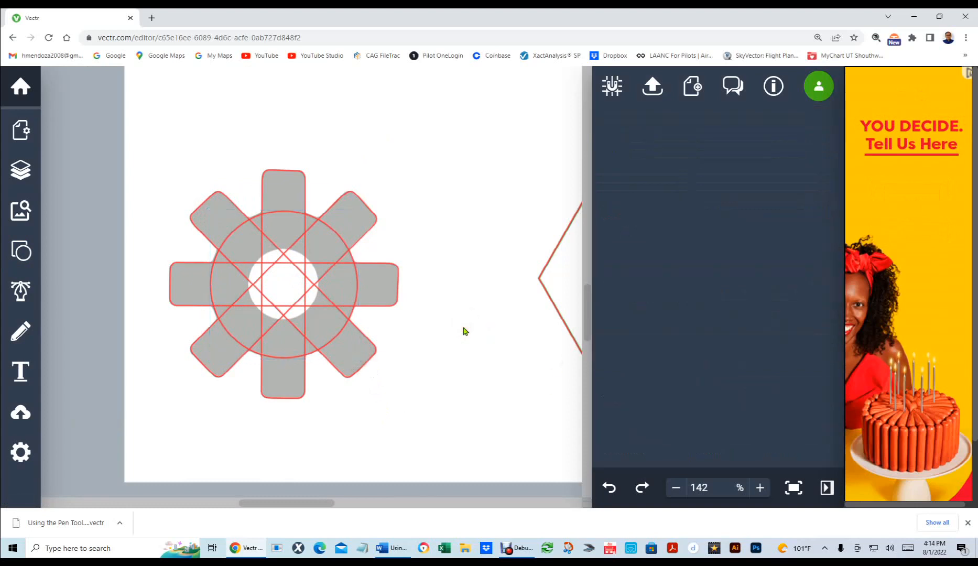
Step: Try uniting and intersecting the bars and circle together with the grey sample gear, undoing each attempt
drag(128, 119, 506, 467)
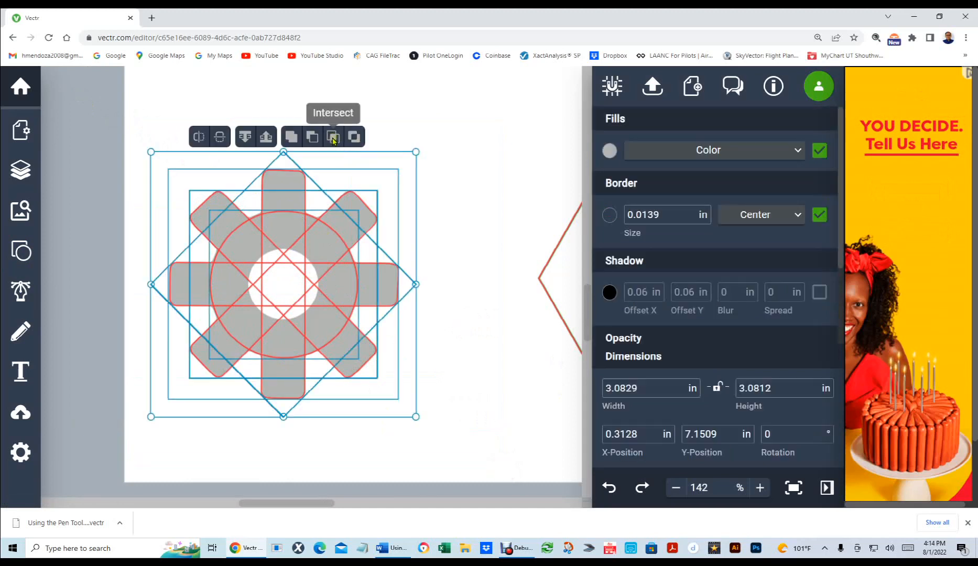
click(291, 137)
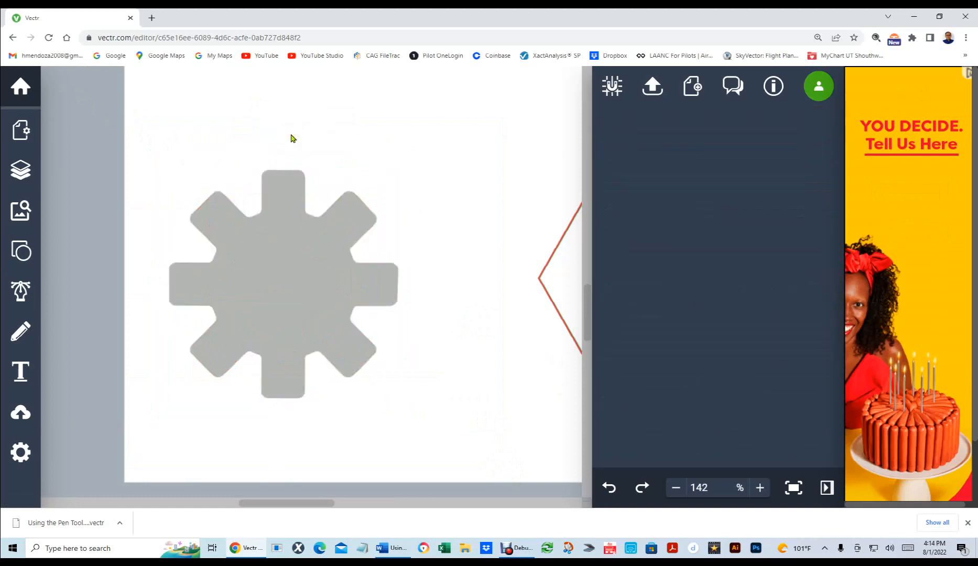
click(331, 212)
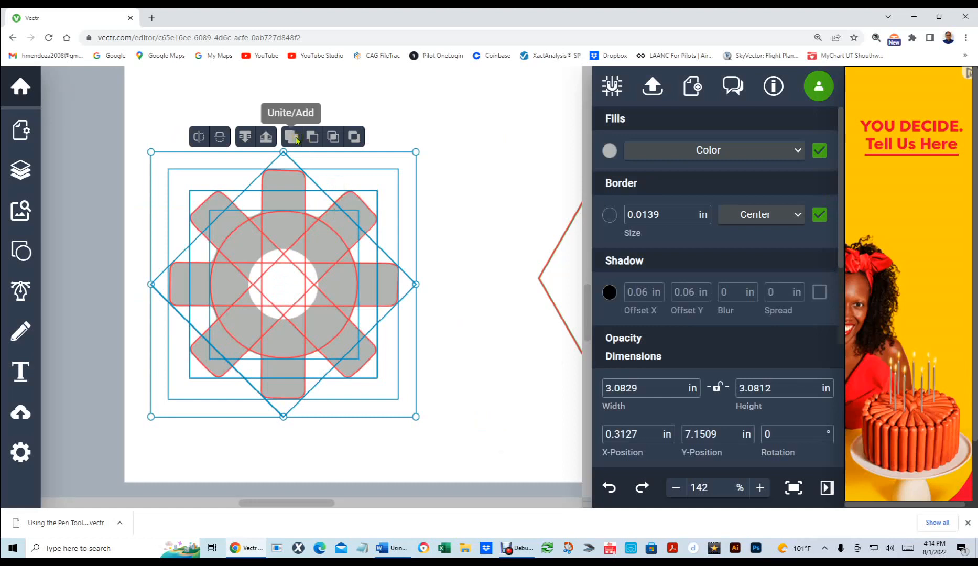
click(333, 138)
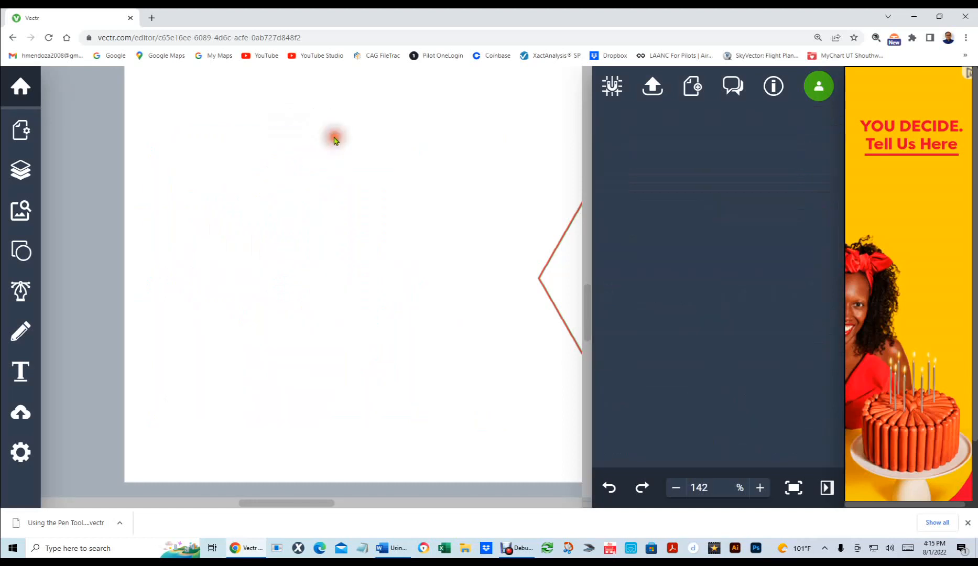
key(ctrl+z)
click(489, 247)
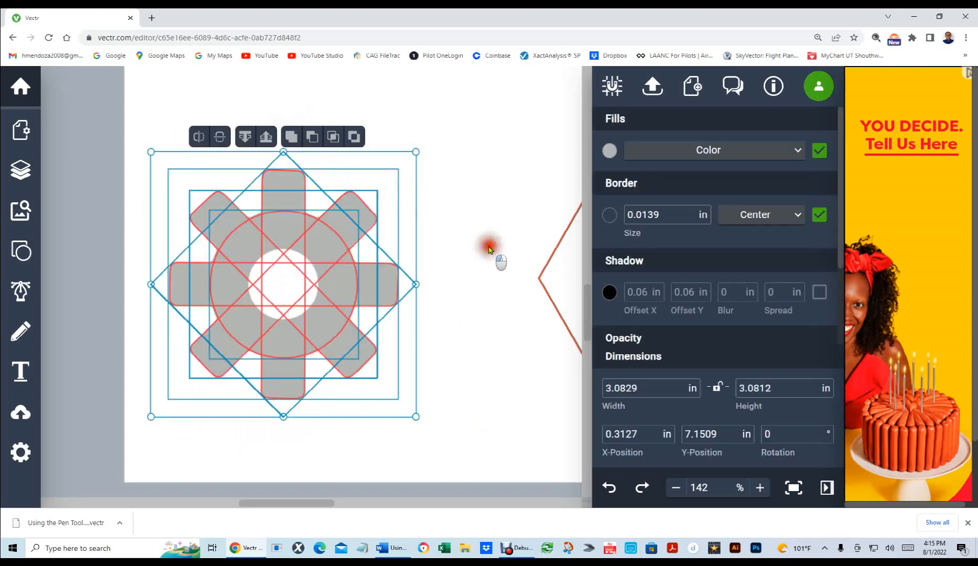
Step: Move the grey sample gear away from the traced outlines and undo the move
click(319, 180)
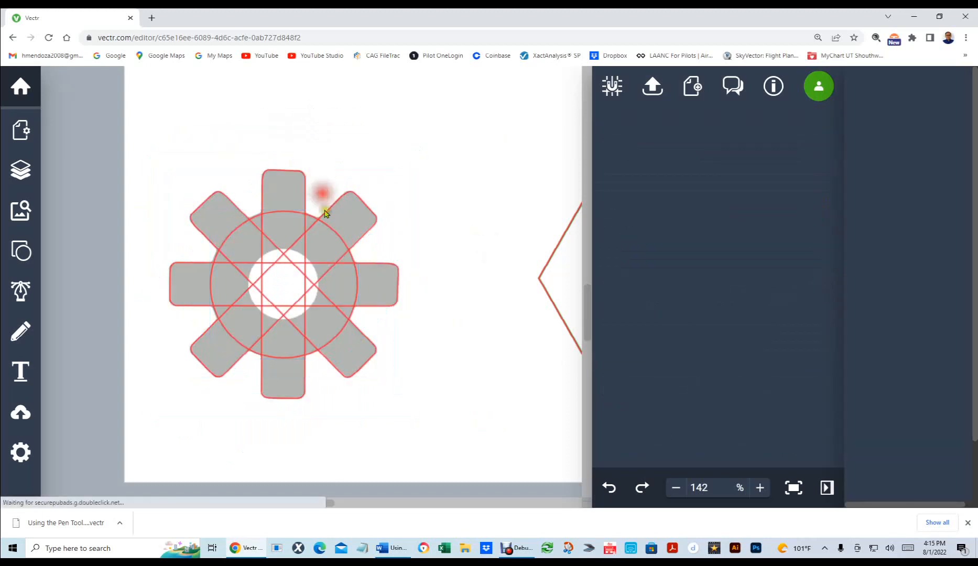
click(321, 245)
drag(321, 244, 425, 231)
key(ctrl+z)
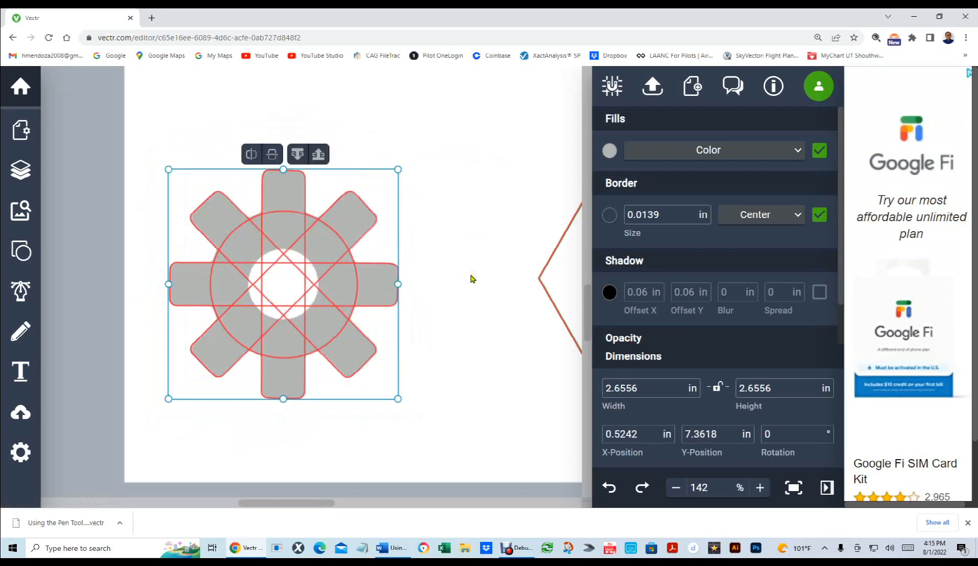
Step: Unite the four bars and the circle into one gear outline, leaving the grey sample gear out of the selection
click(471, 278)
drag(131, 131, 467, 427)
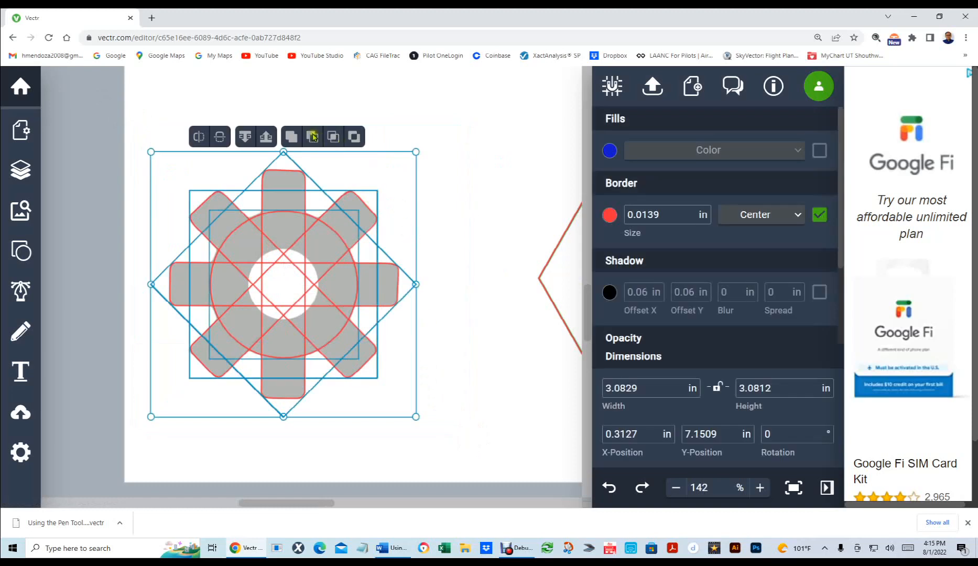
click(291, 137)
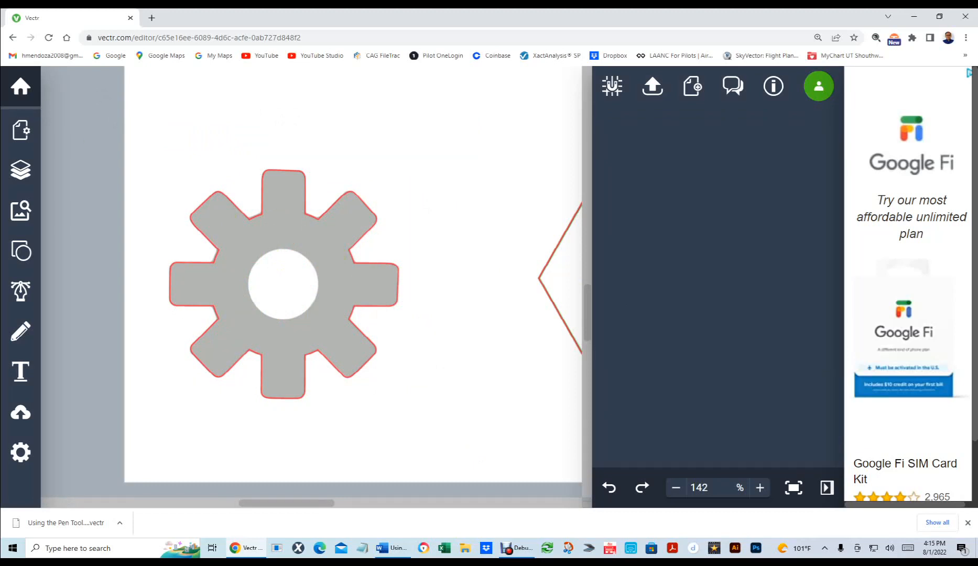
Step: Place a new circle about 0.98 in wide over the gear's centre hole, at about X 1.37 in and Y 8.12 in
click(24, 253)
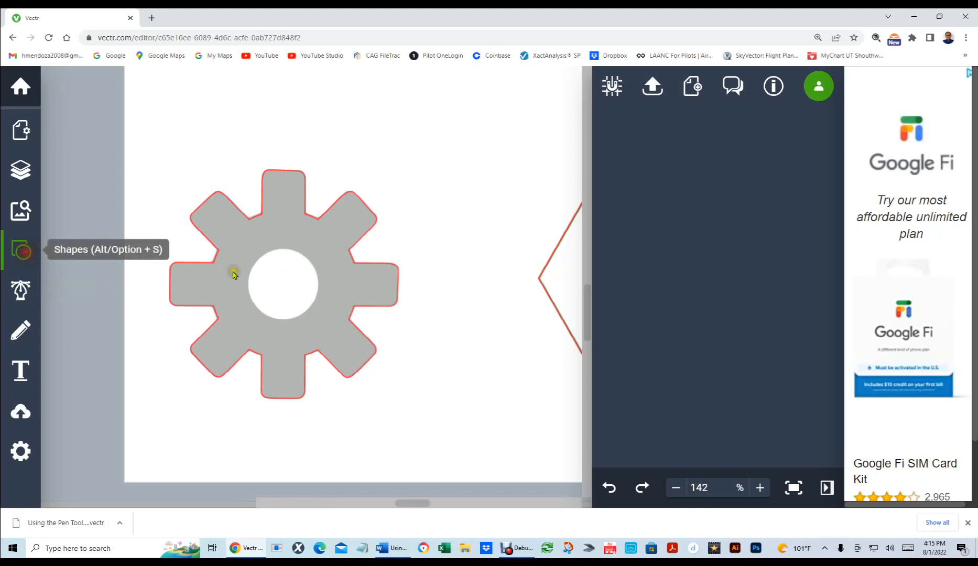
click(161, 150)
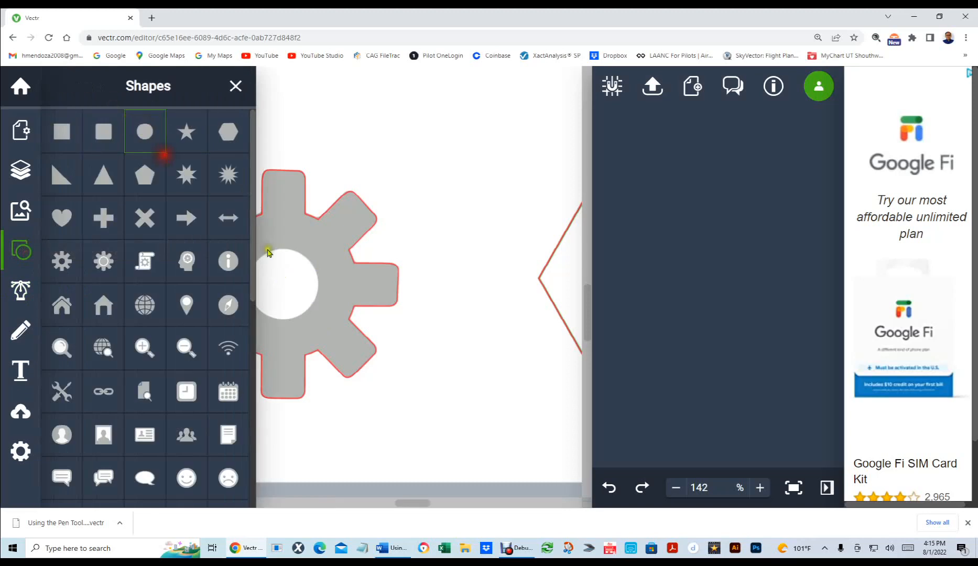
click(146, 131)
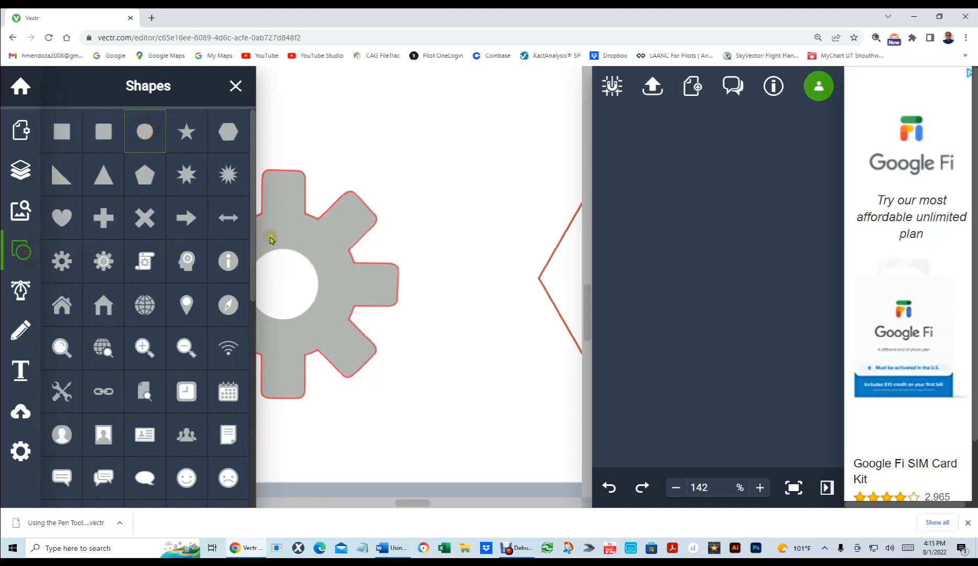
click(283, 276)
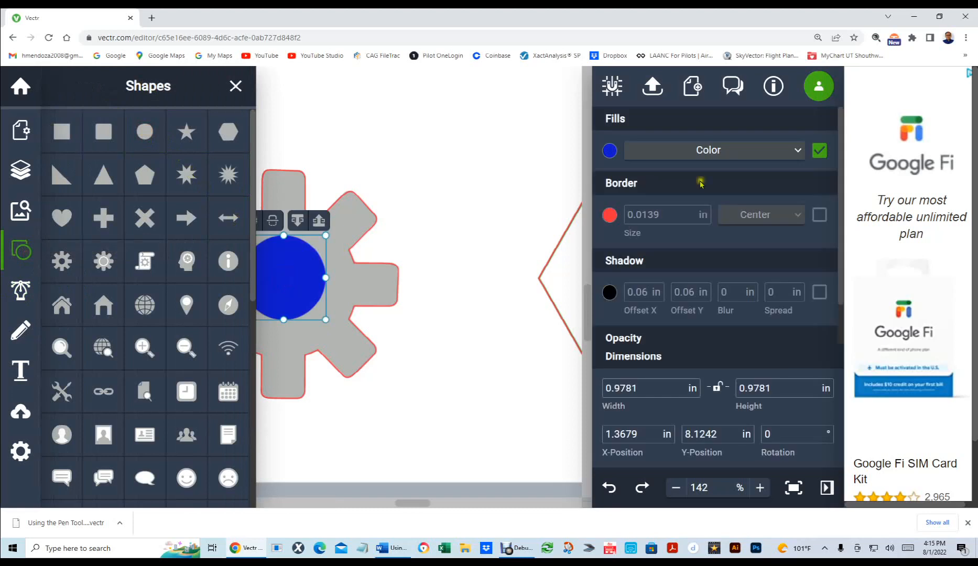
Step: Remove the centre circle's fill, turn on its border, and shrink it to about 0.83 in wide to fit the gear's hole
click(234, 85)
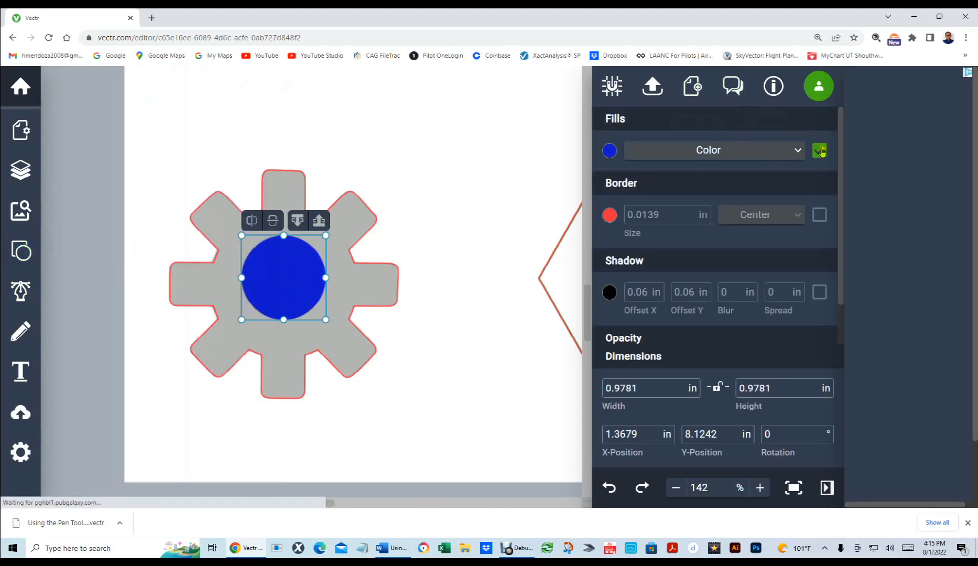
click(819, 150)
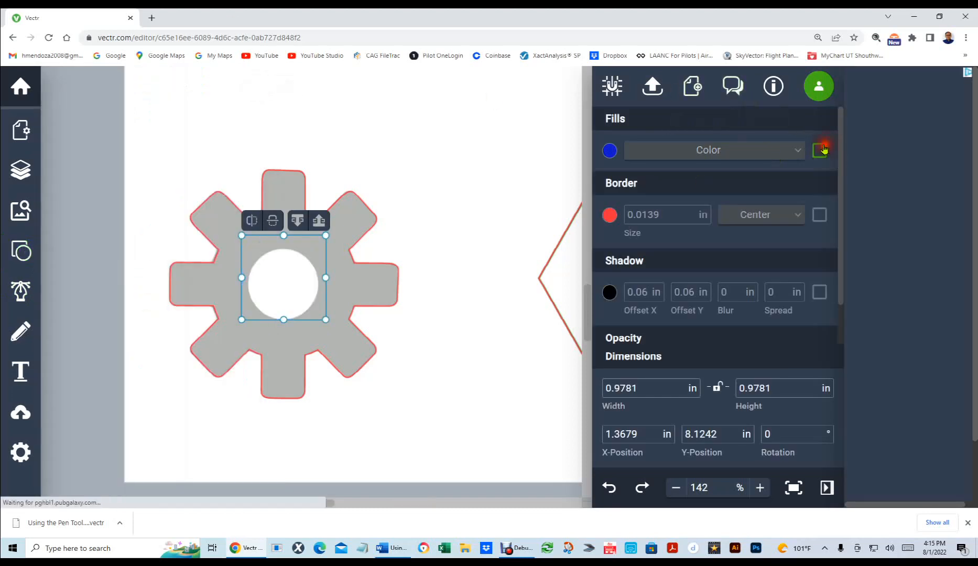
click(819, 216)
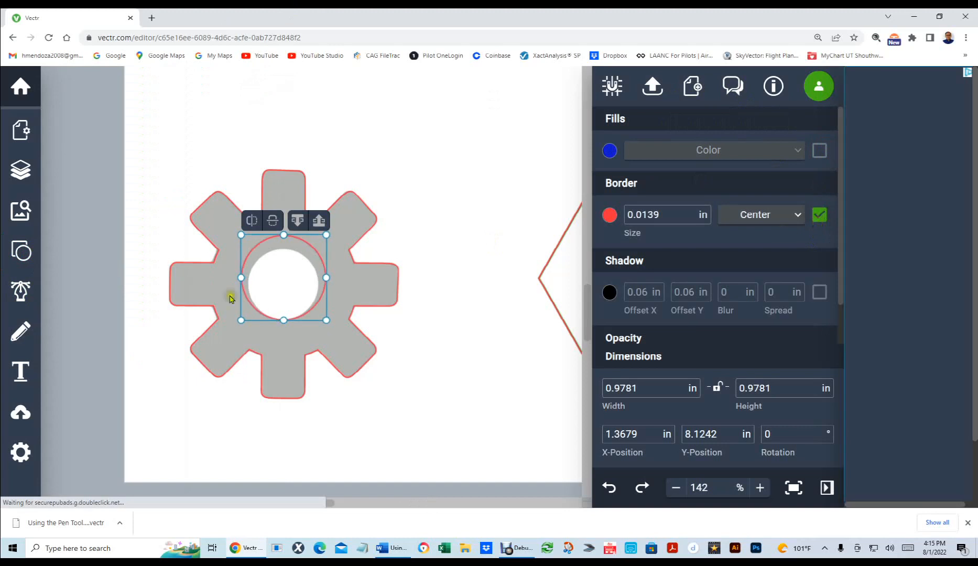
drag(241, 234, 254, 247)
drag(315, 261, 312, 258)
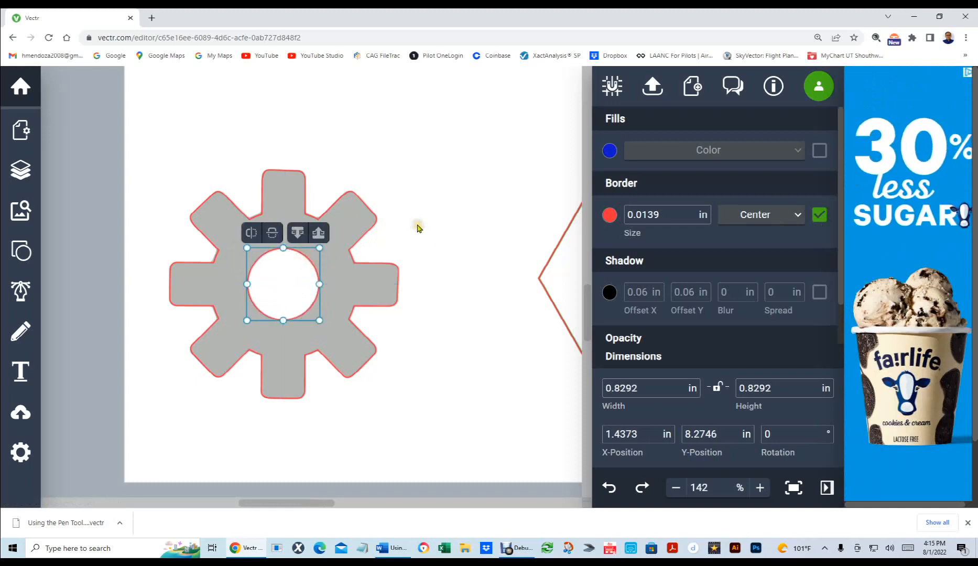
Step: Combine the circle and gear outline with Exclude to cut the centre hole, and move the result off the grey sample gear
shift+click(334, 205)
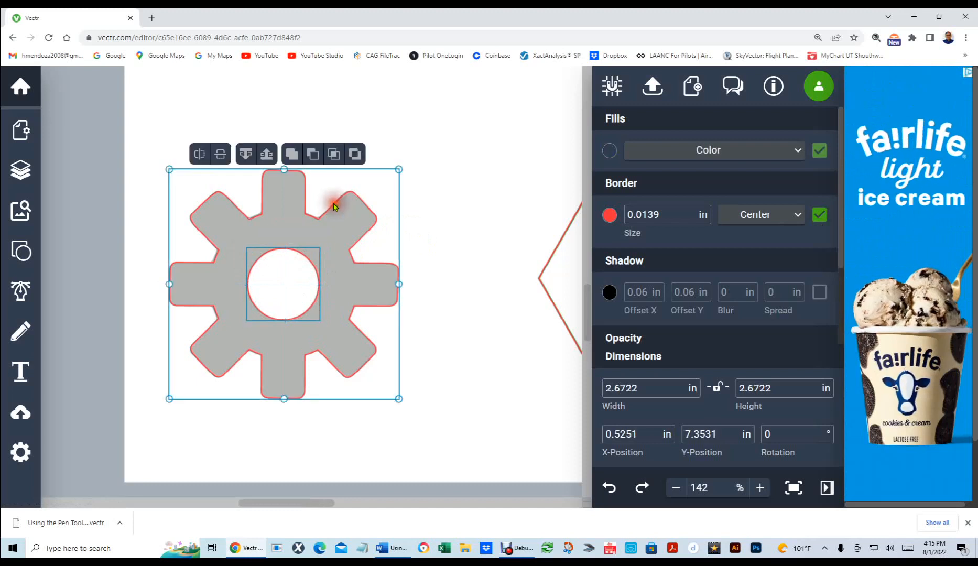
click(358, 153)
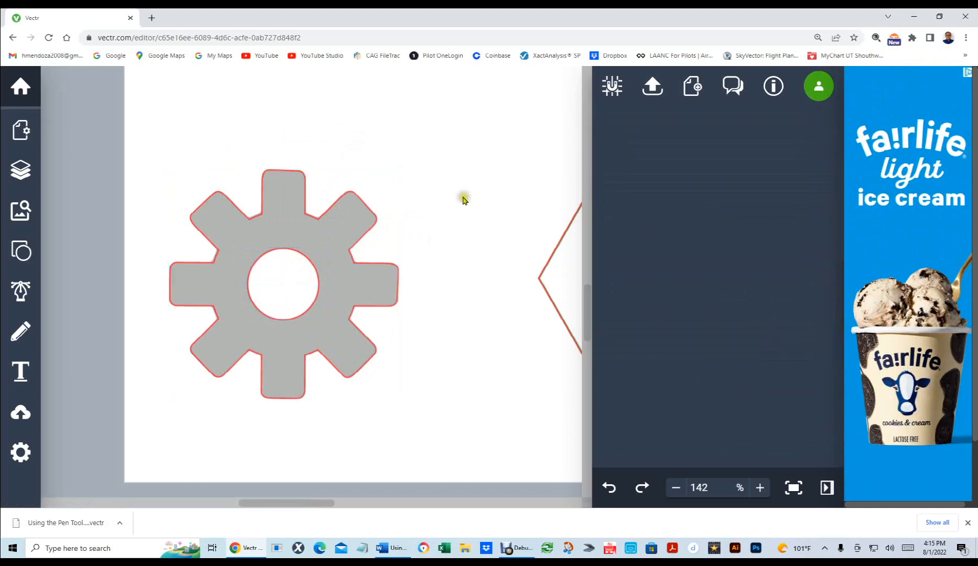
drag(304, 187, 449, 138)
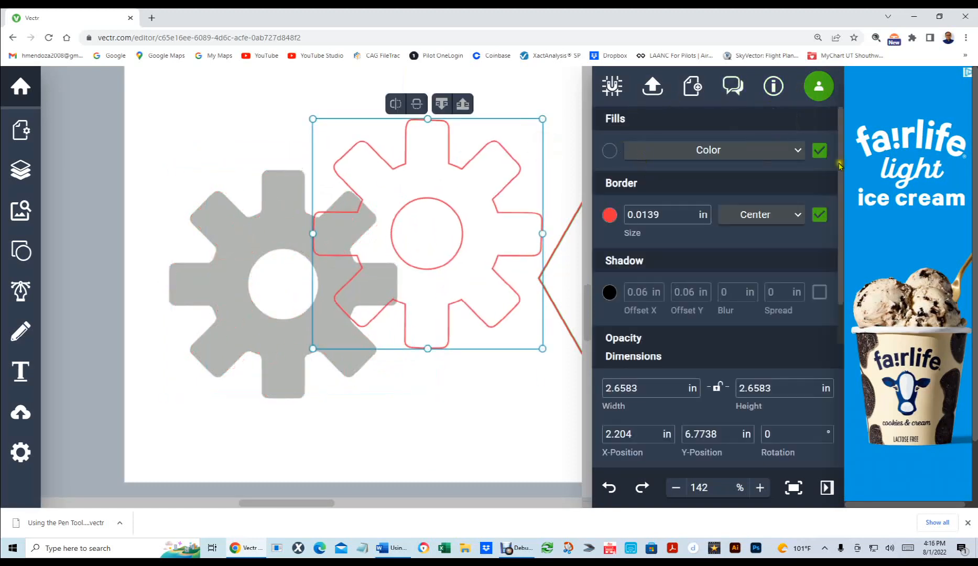
Step: Fill the traced gear with solid dark blue at 100% opacity
click(608, 150)
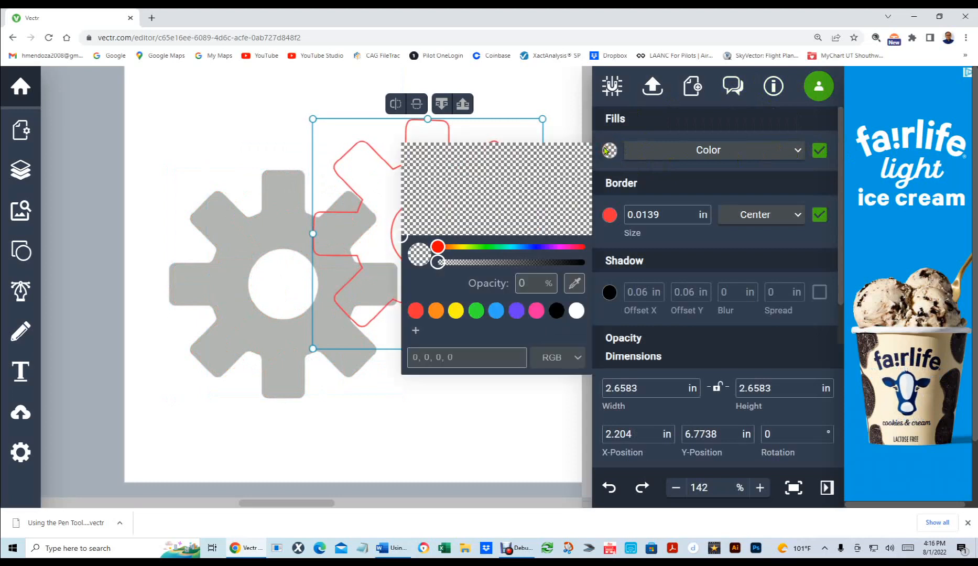
click(536, 246)
double_click(525, 283)
text(100)
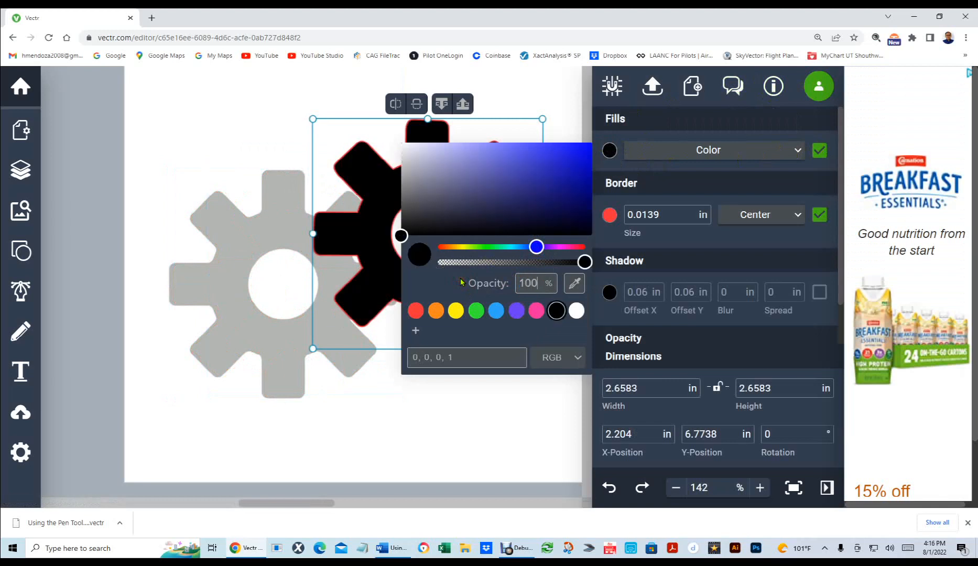
click(584, 169)
click(286, 135)
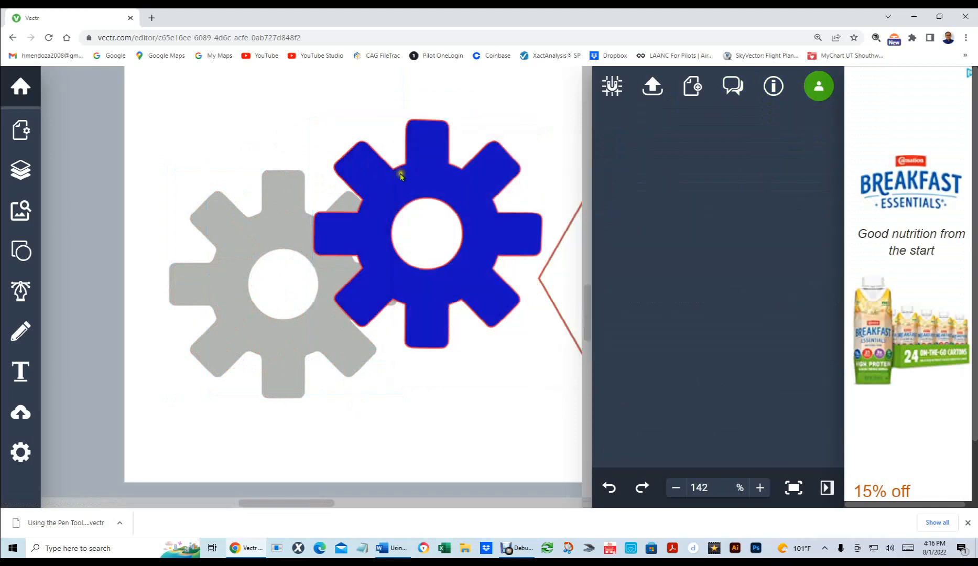
Step: Move the blue gear back over the grey sample gear, at about X 0.53 in and Y 7.36 in
drag(427, 154, 283, 164)
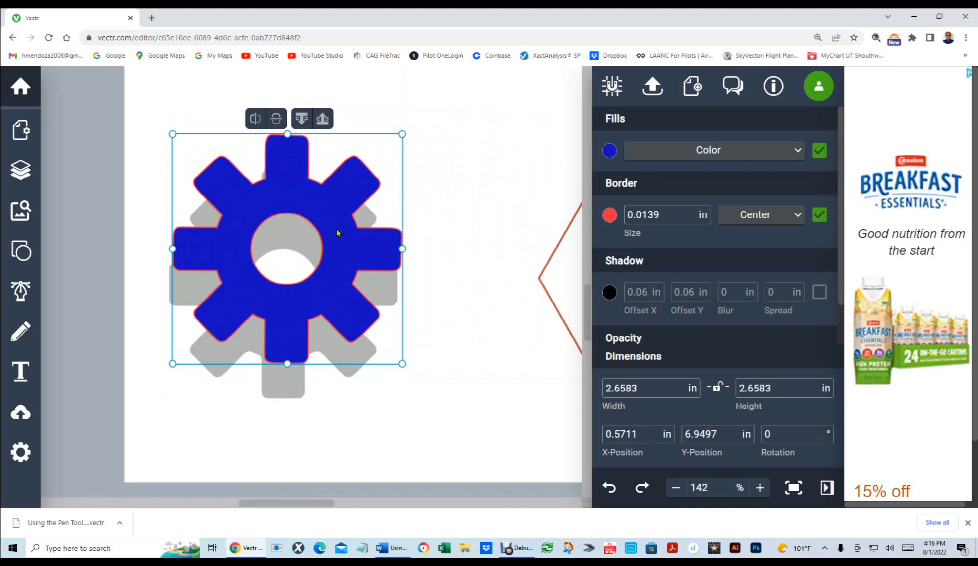
drag(279, 192, 278, 229)
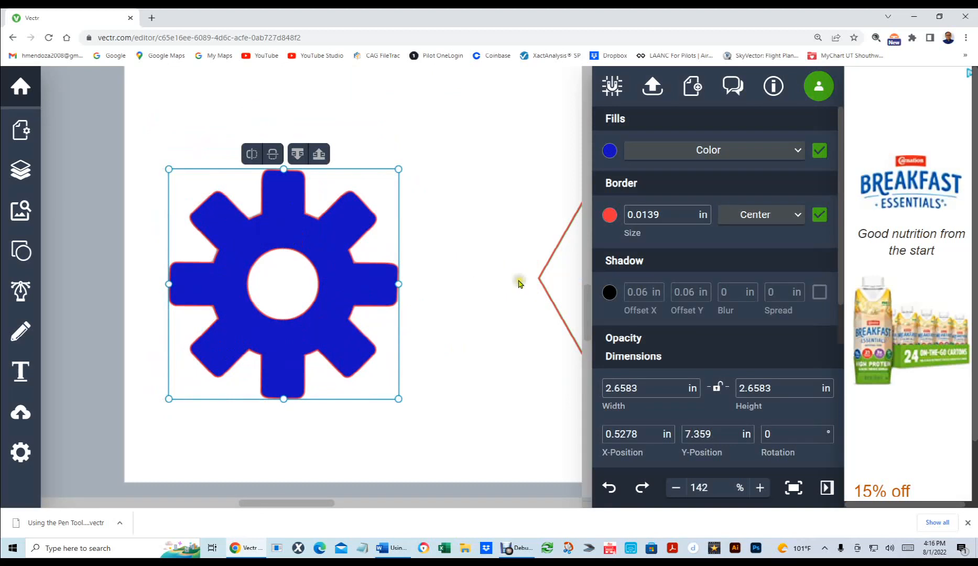
key(ctrl+0)
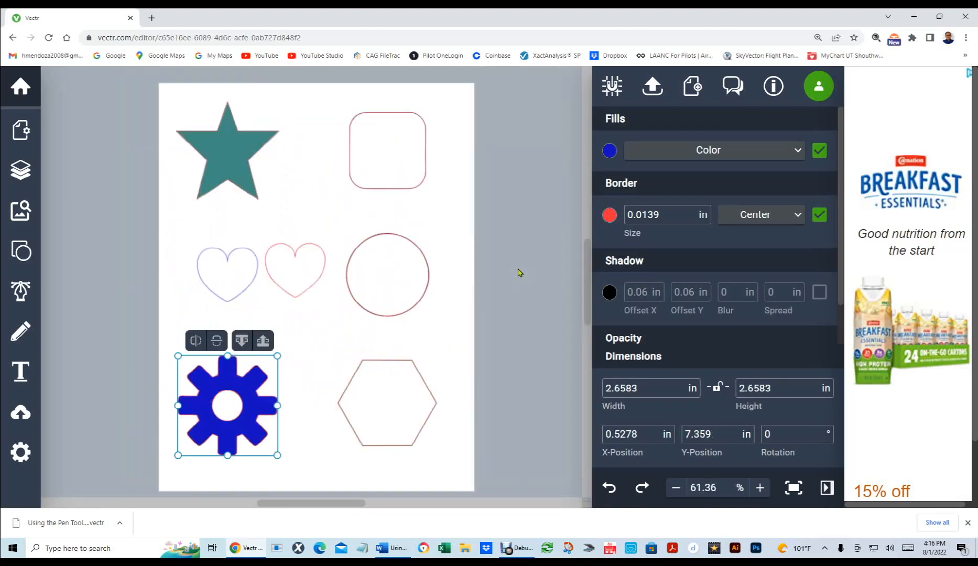